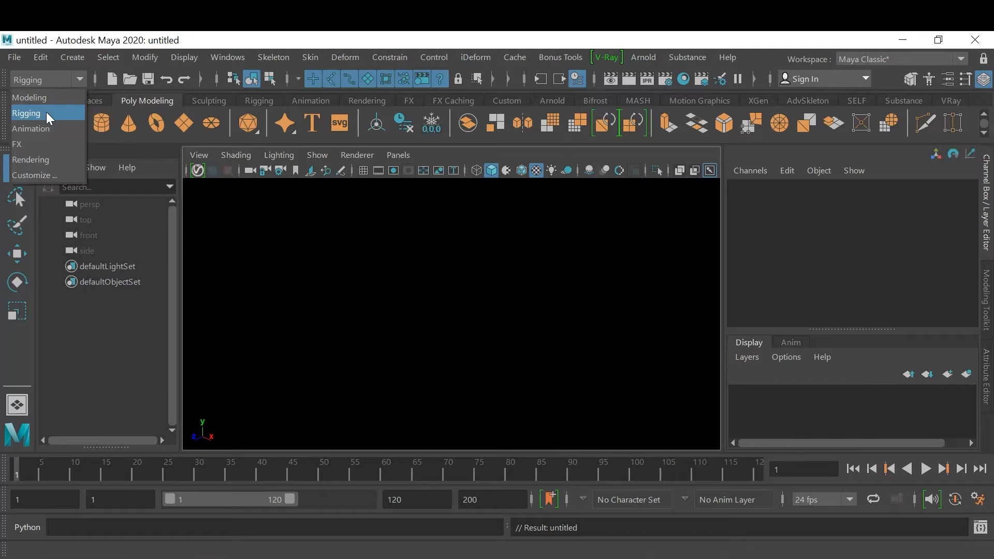
Switch to the FX menu set to get at the fluid tools
left_click(31, 144)
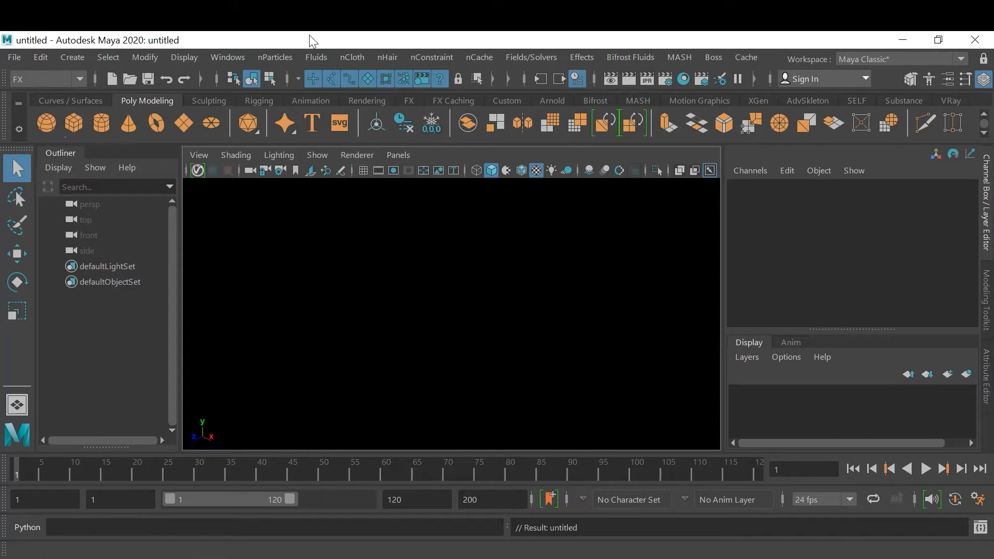
left_click(316, 57)
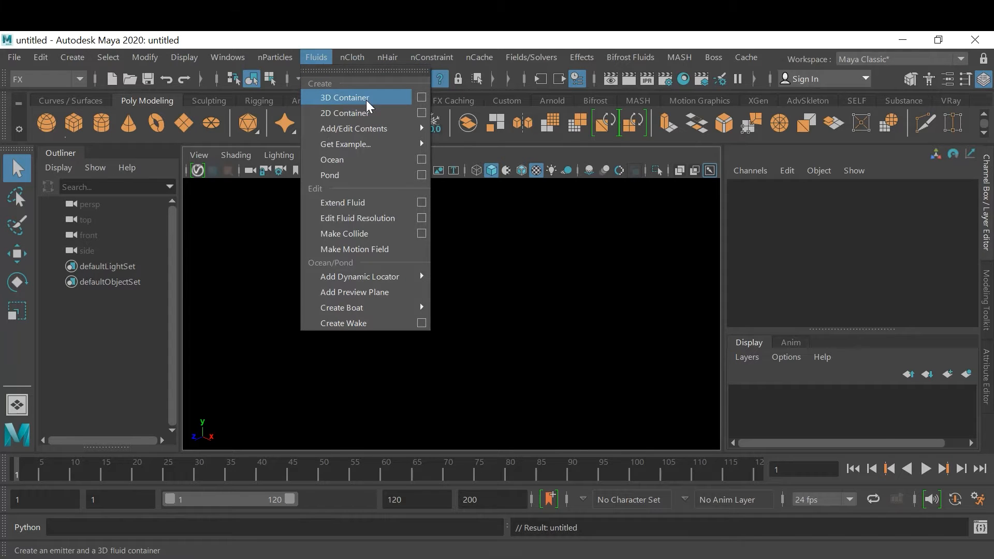
mouse_move(281, 55)
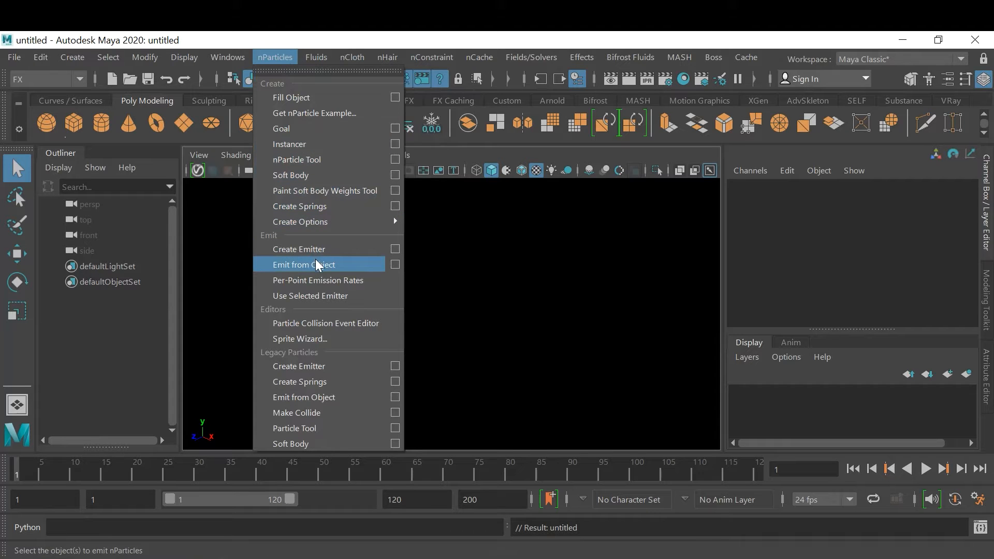
mouse_move(317, 58)
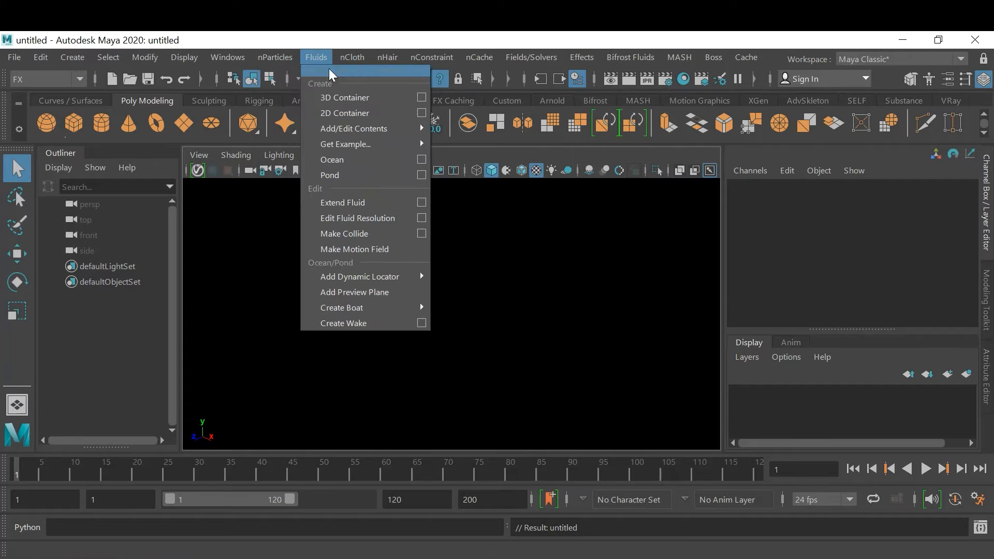
left_click(375, 38)
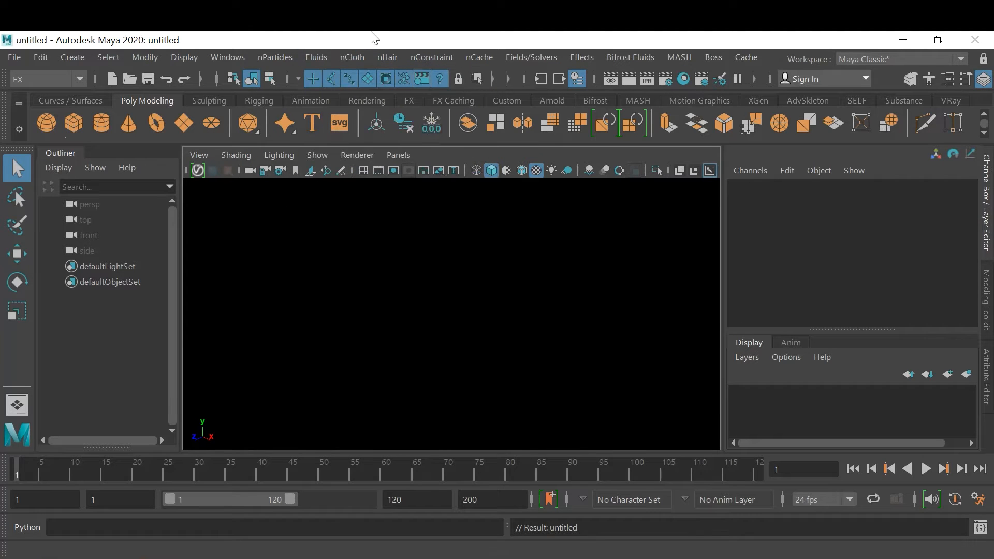
Create a 3D fluid container with the options reset to default and Add Emitter turned off
left_click(320, 55)
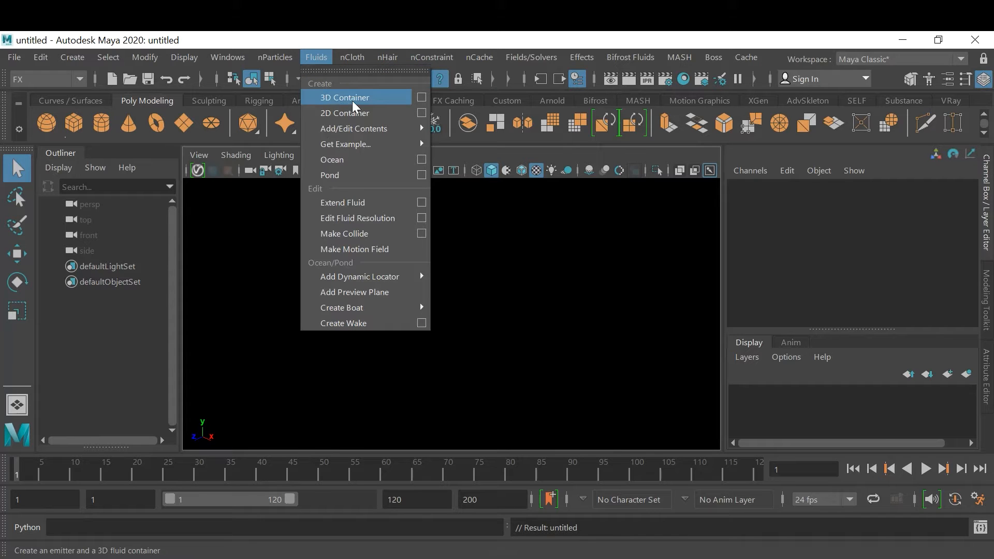
left_click(421, 97)
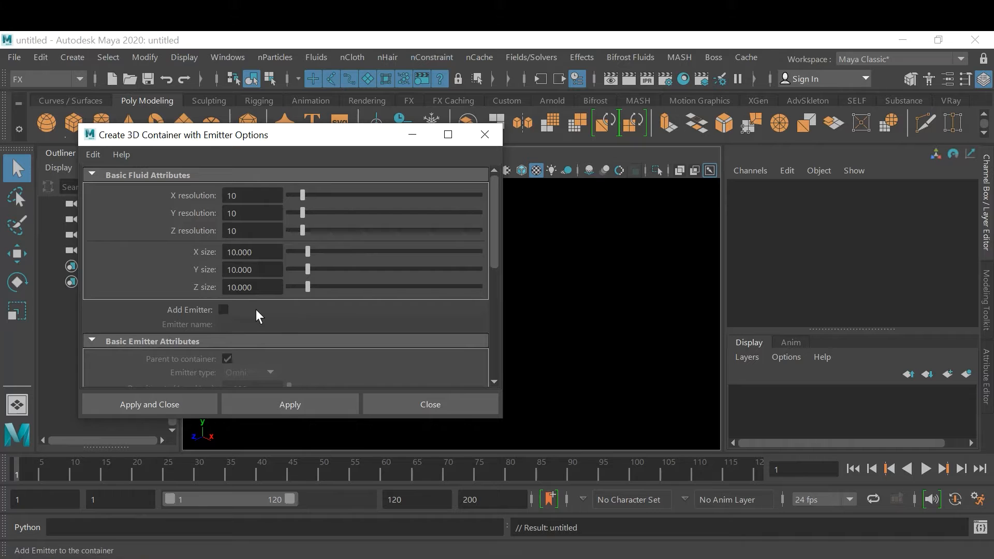
left_click(93, 156)
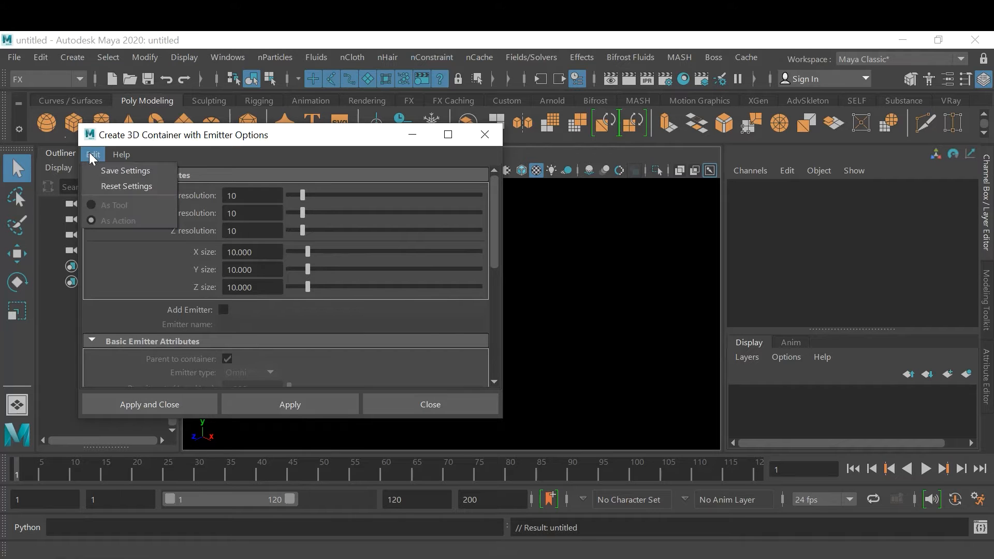
left_click(102, 186)
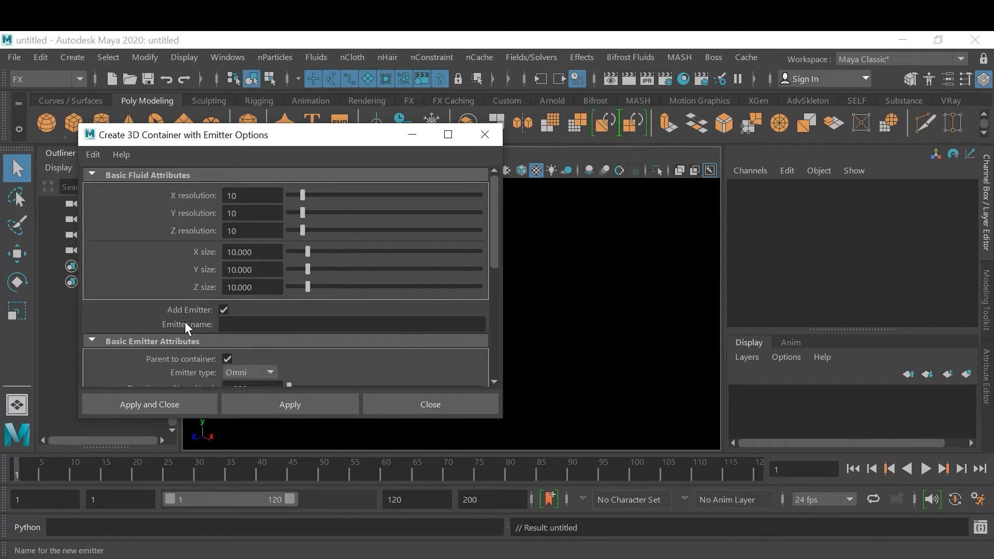
left_click(223, 310)
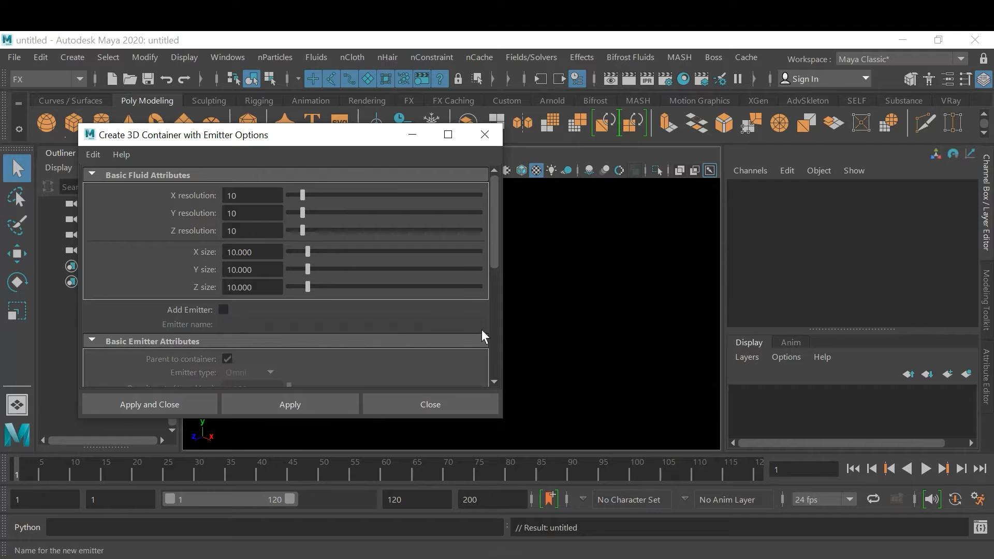
scroll(403, 334, "down", 3)
scroll(403, 340, "down", 3)
scroll(402, 340, "up", 7)
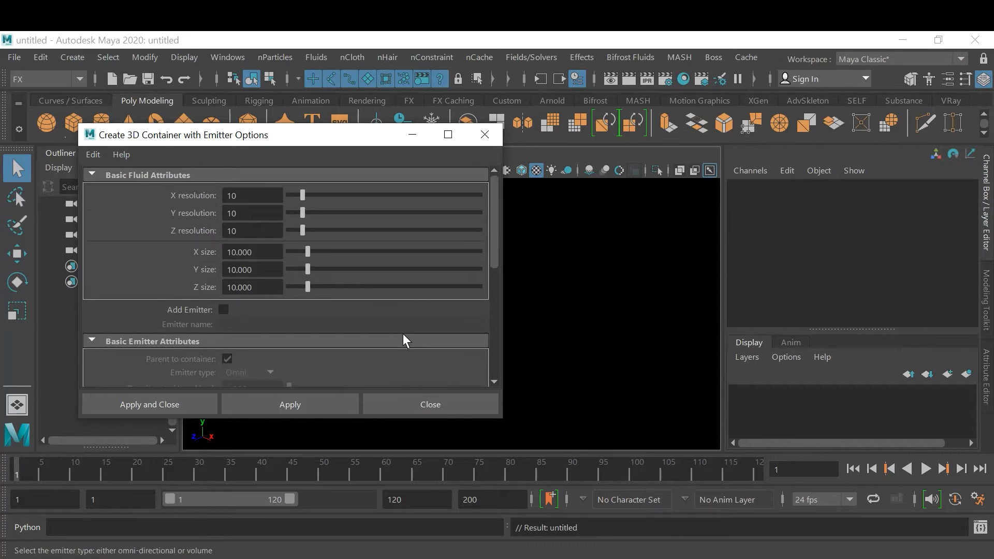
left_click(155, 408)
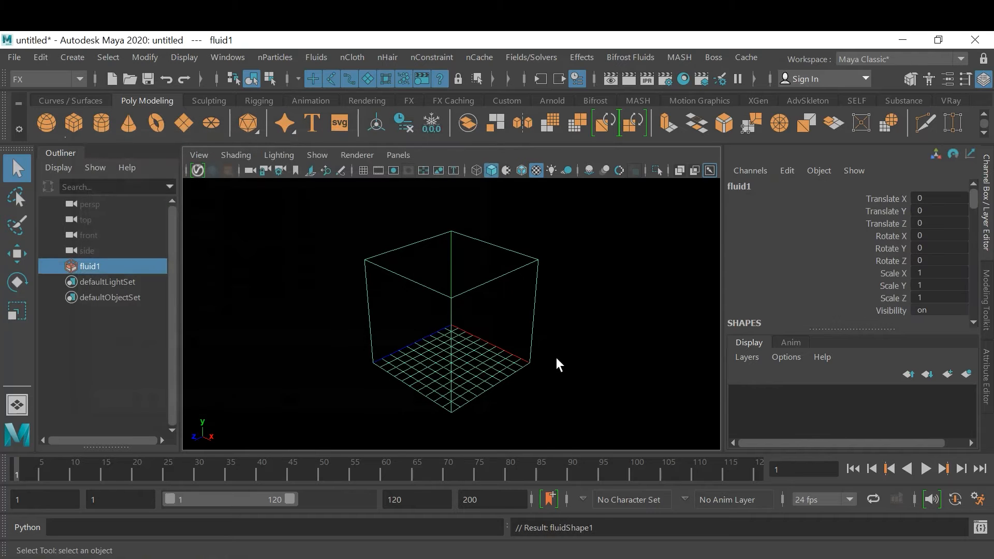
Set the base resolution of the fluid container to 40 in its shape attributes
left_click_drag(430, 328, 456, 314, "alt")
right_click_drag(457, 315, 549, 343, "alt")
left_click_drag(549, 343, 539, 350, "alt")
middle_click_drag(540, 350, 521, 317, "alt")
left_click_drag(521, 317, 537, 319, "alt")
middle_click_drag(537, 319, 538, 333, "alt")
left_click_drag(538, 333, 523, 336, "alt")
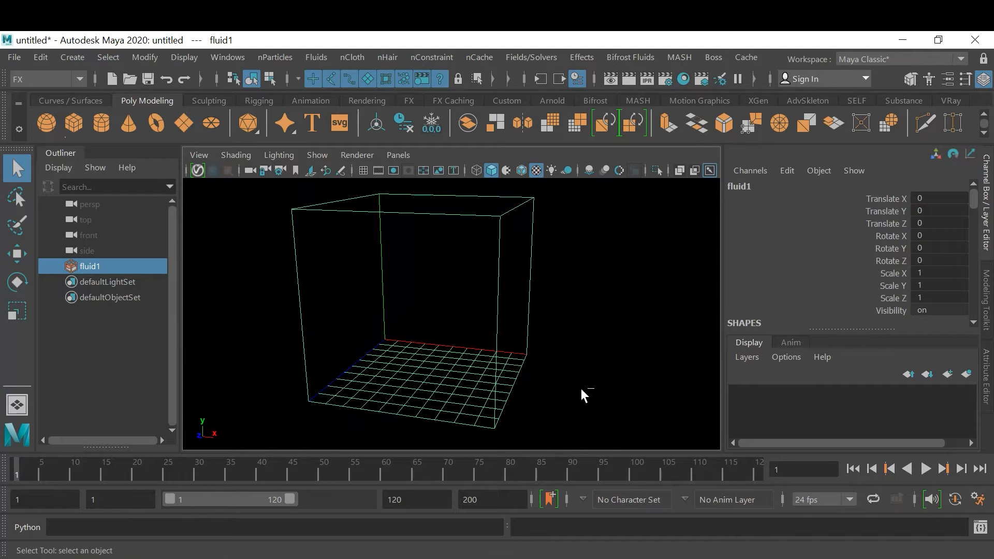
key("ctrl+a")
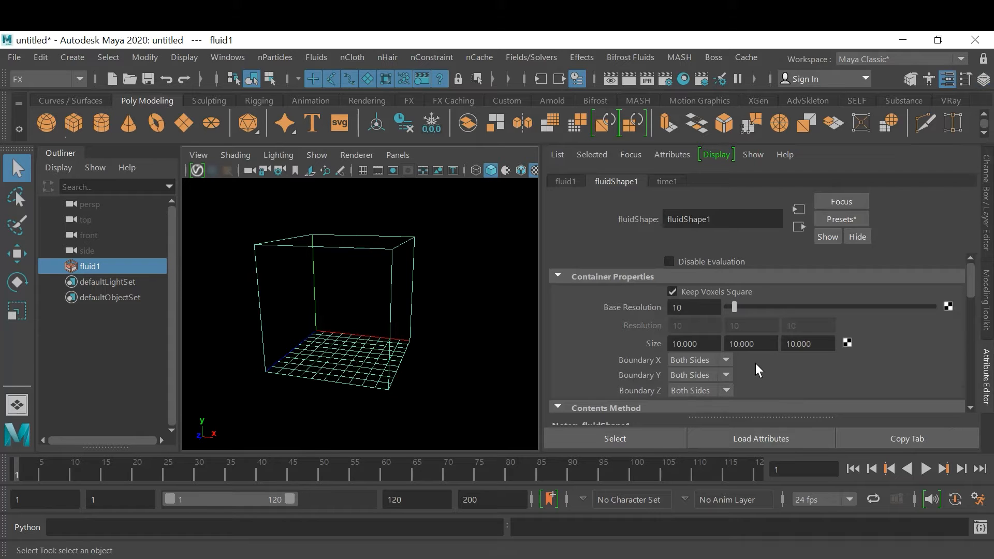
left_click(706, 313)
type("40")
key("Return")
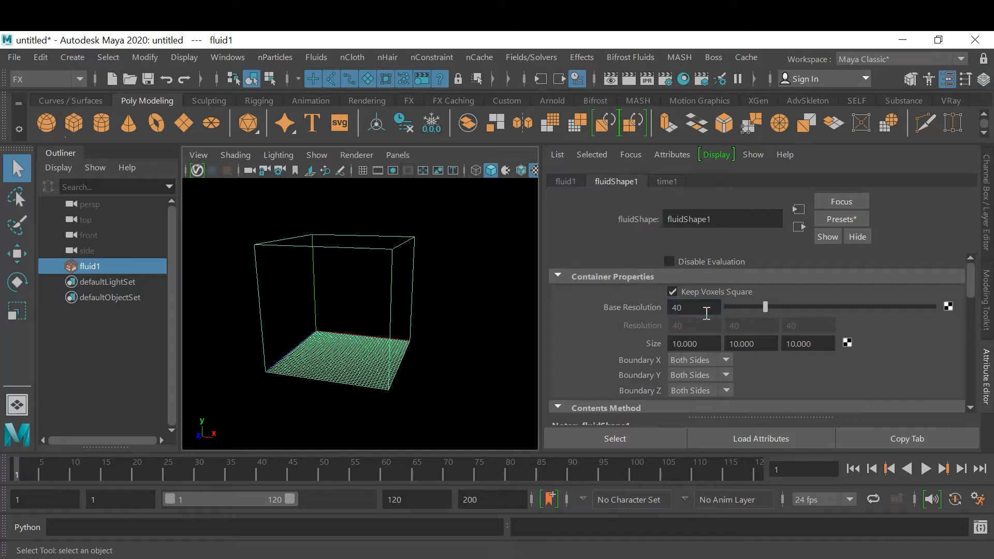
Examine the container's voxel grid up close and from several angles
scroll(357, 370, "up", 5)
scroll(357, 370, "up", 2)
middle_click_drag(410, 377, 466, 317, "alt")
scroll(460, 320, "up", 2)
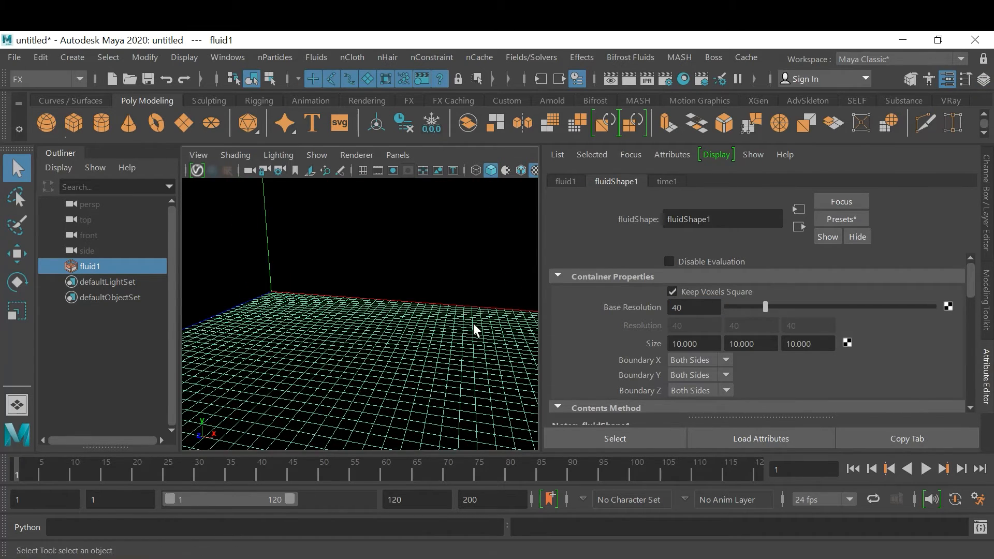
right_click_drag(467, 317, 421, 332, "alt")
middle_click_drag(421, 332, 406, 348, "alt")
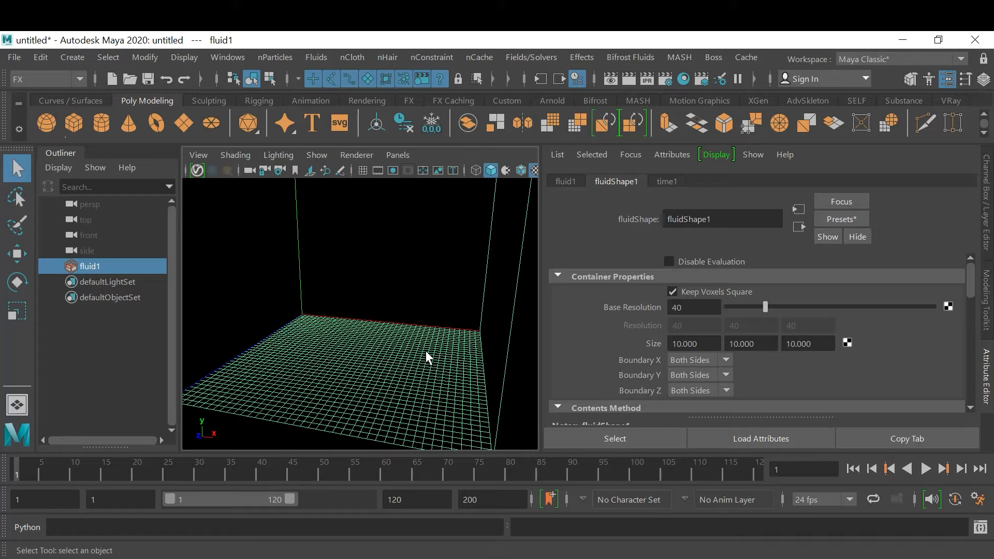
scroll(362, 303, "down", 3)
middle_click_drag(348, 298, 346, 334, "alt")
left_click_drag(346, 335, 382, 337, "alt")
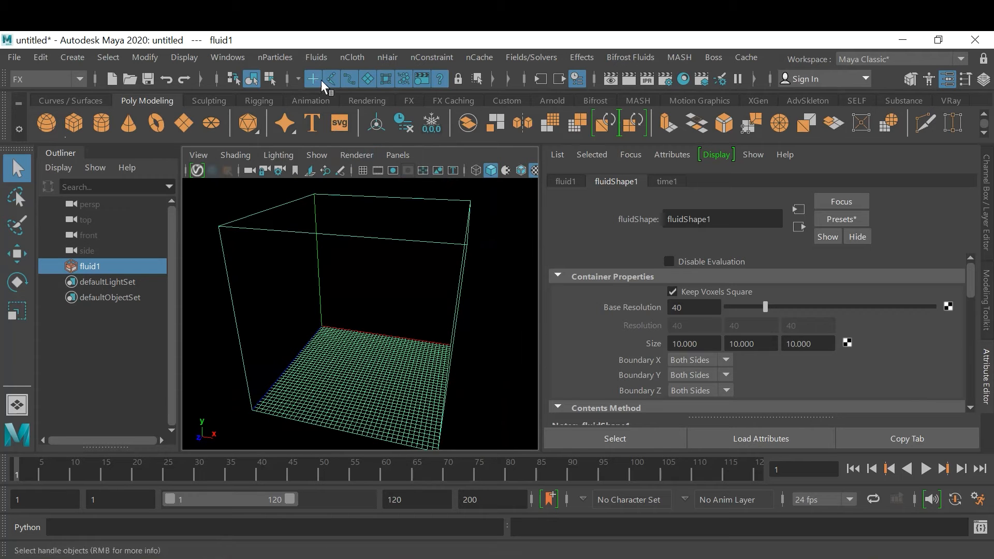
Add an emitter to the fluid container and move it down to about -3.92 on Y, near the container floor
left_click(319, 58)
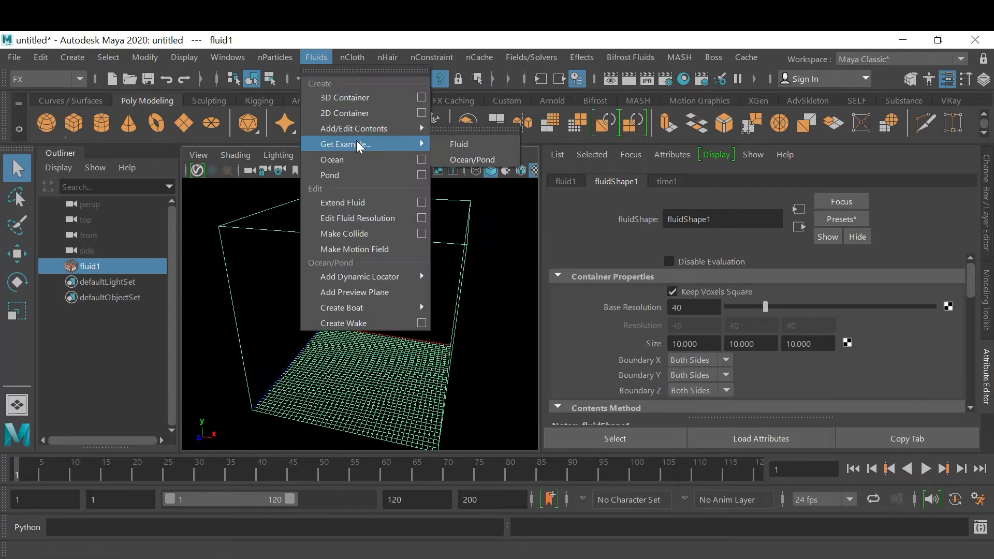
mouse_move(368, 128)
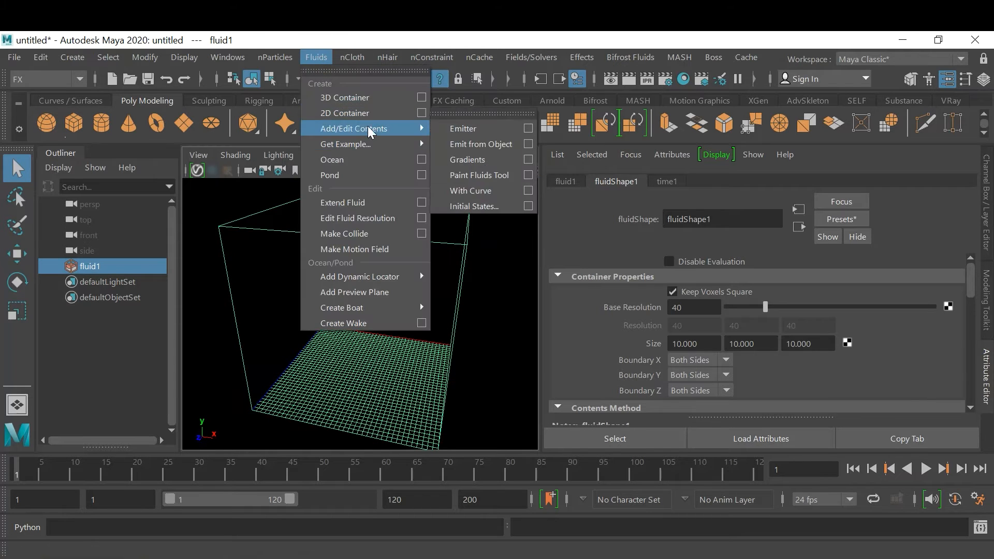
left_click(498, 131)
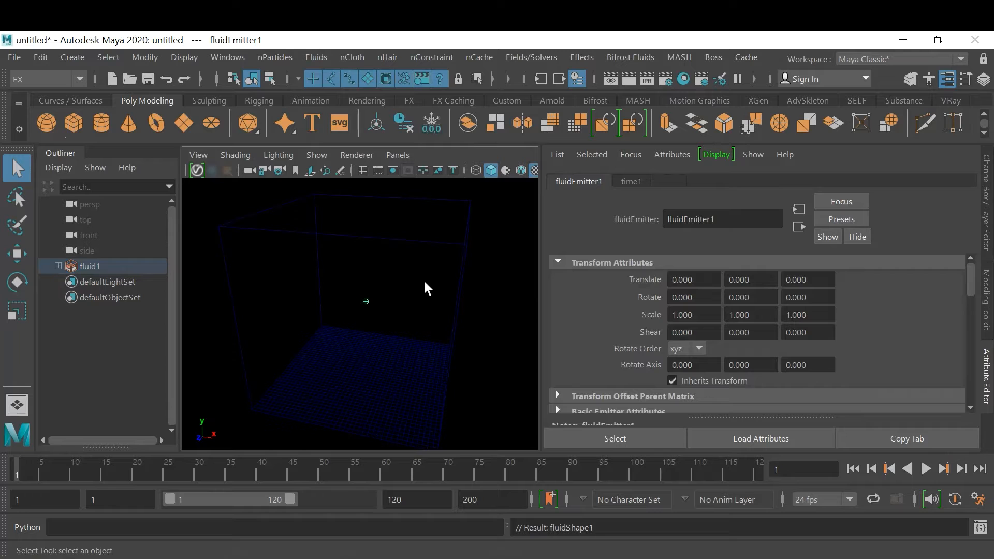
key("w")
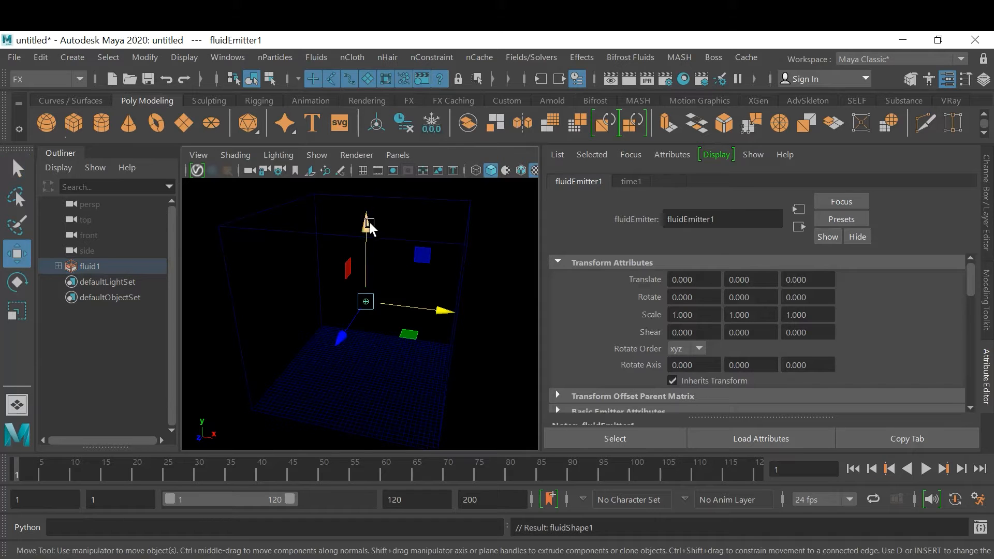
left_click_drag(369, 223, 370, 293)
left_click_drag(426, 370, 411, 319, "alt")
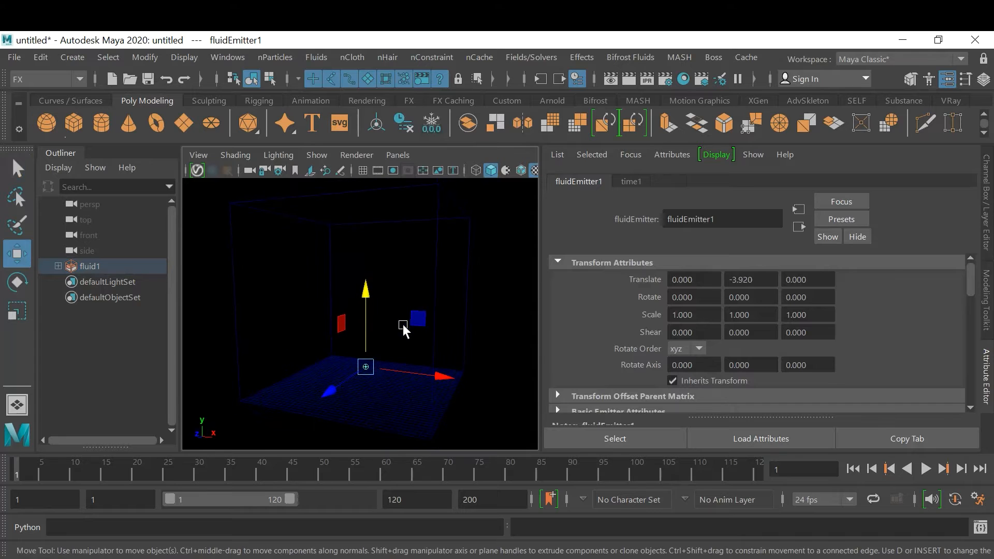
Play the simulation, replay it from the first frame, and examine the emitted smoke from different angles
left_click(925, 469)
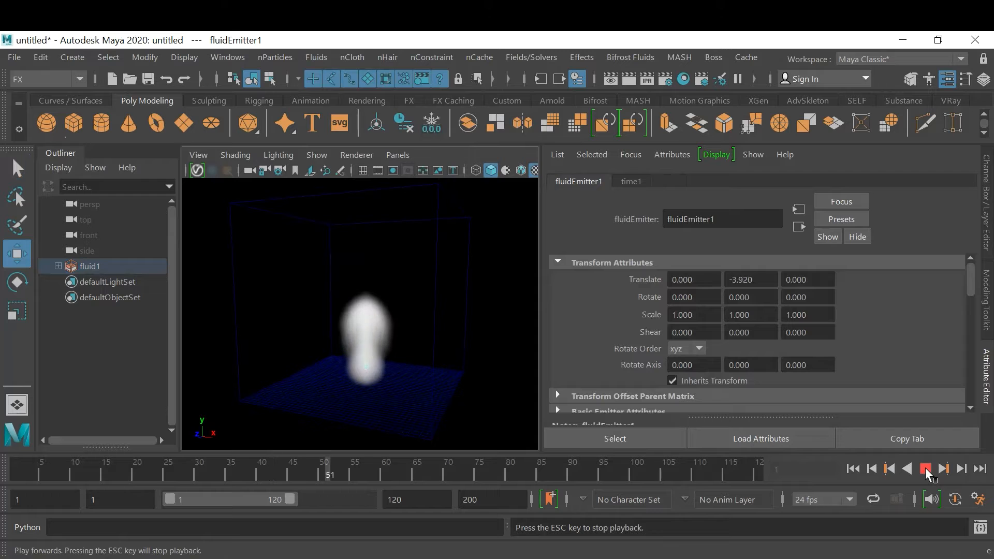
left_click(925, 468)
mouse_move(420, 363)
left_mouse_down("alt")
mouse_move(455, 363)
mouse_move(434, 369)
left_mouse_up("alt")
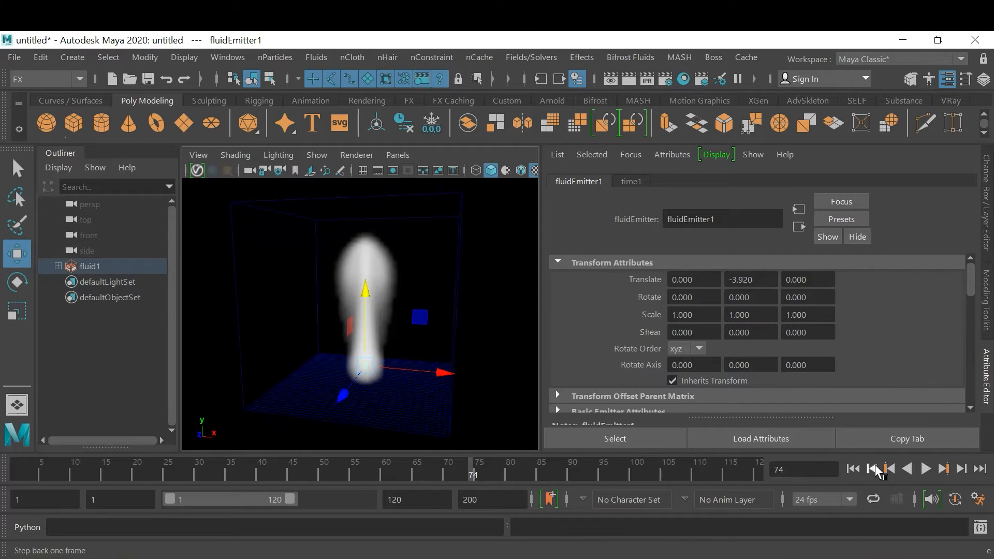
left_click(853, 468)
left_click(926, 469)
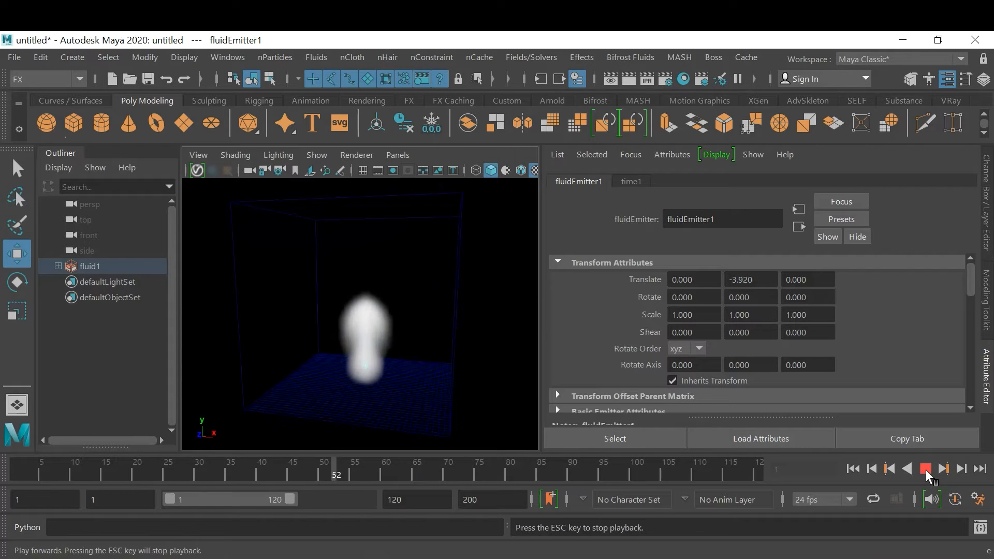
left_click(926, 469)
left_click_drag(350, 313, 313, 310, "alt")
right_click_drag(312, 311, 361, 315, "alt")
left_click_drag(362, 314, 362, 325, "alt")
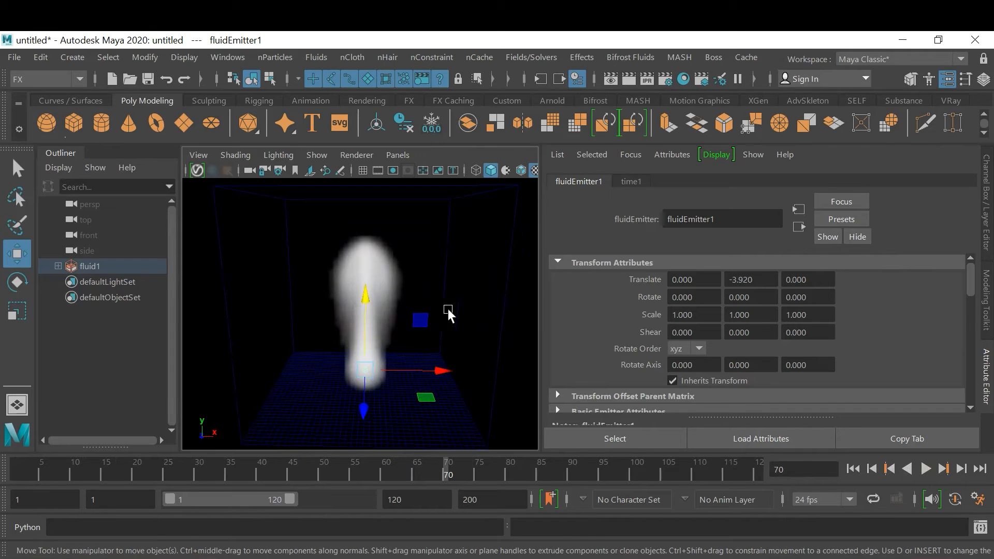
Select the fluid container, play the simulation to about frame 115, and inspect the smoke against the container's upper boundary
left_click(504, 315)
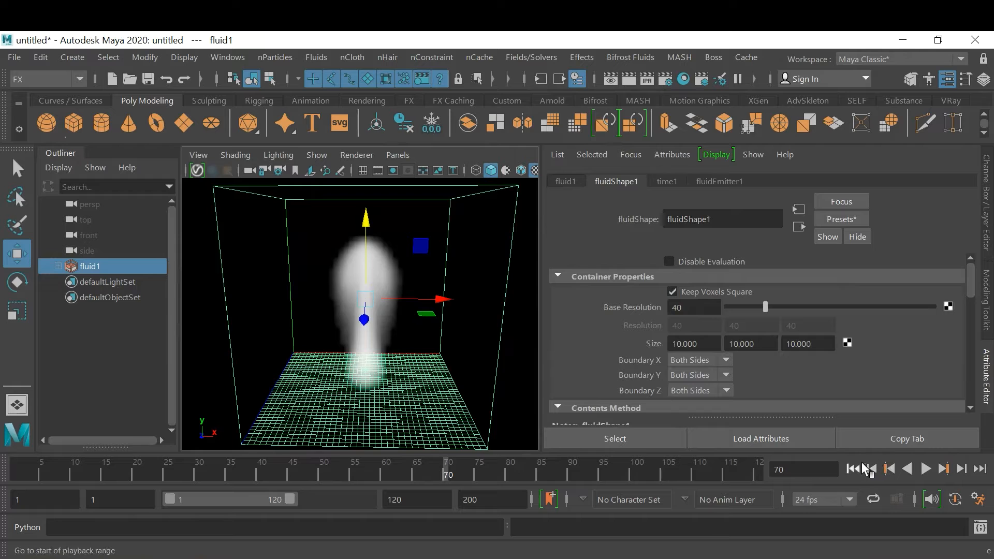
left_click(891, 469)
left_click(924, 469)
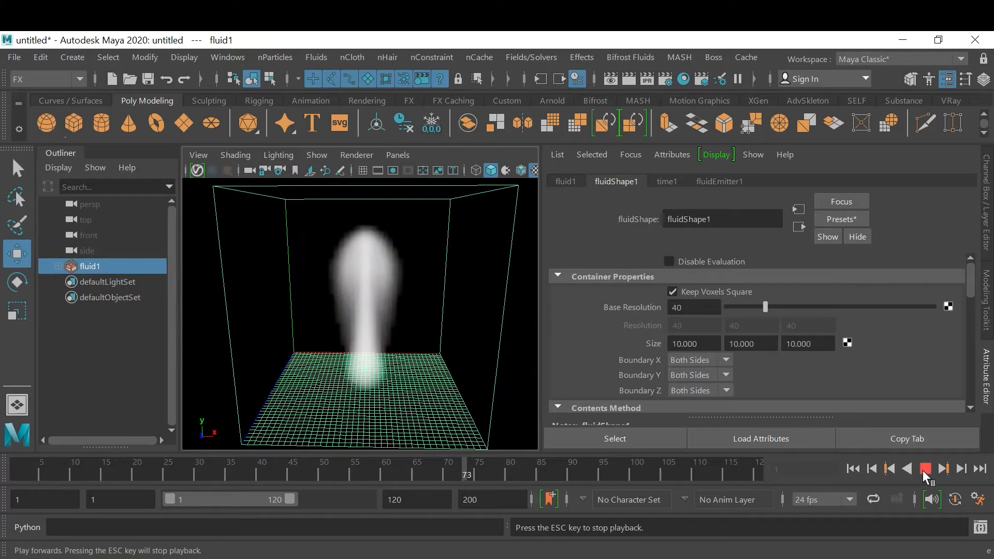
left_click(925, 470)
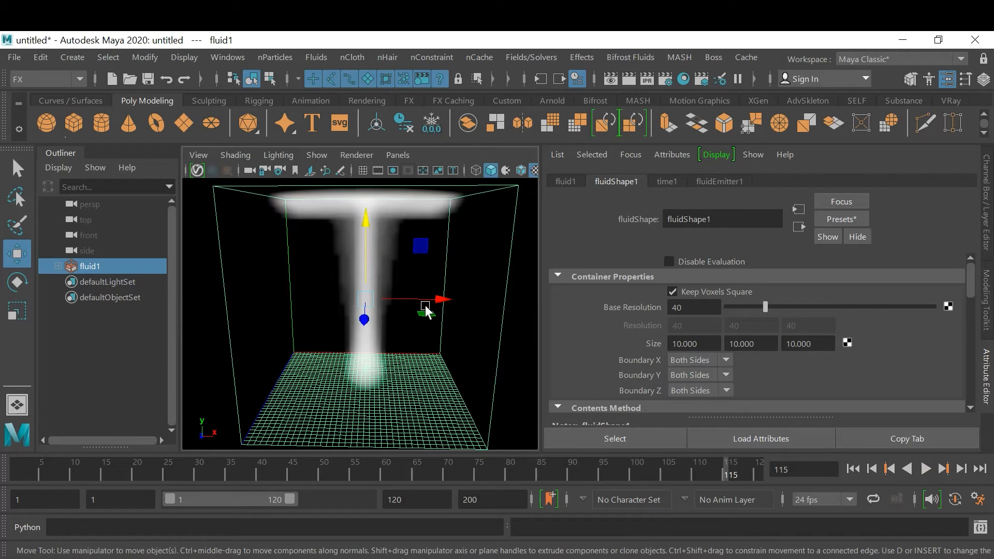
left_click_drag(448, 311, 344, 243, "alt")
left_click_drag(413, 309, 347, 236, "alt")
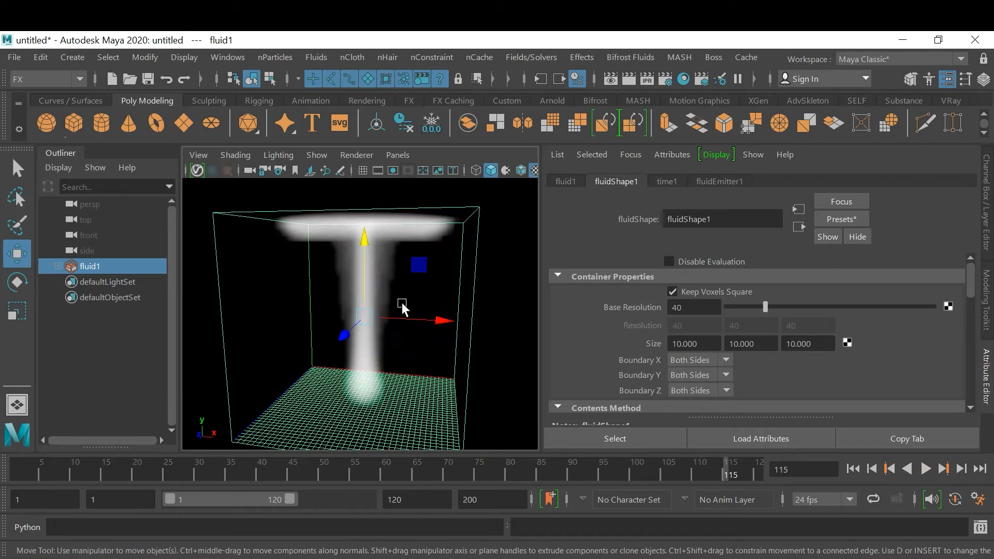
Extend the playback range's end time to frame 500 and play the simulation to about frame 116
left_click(926, 468)
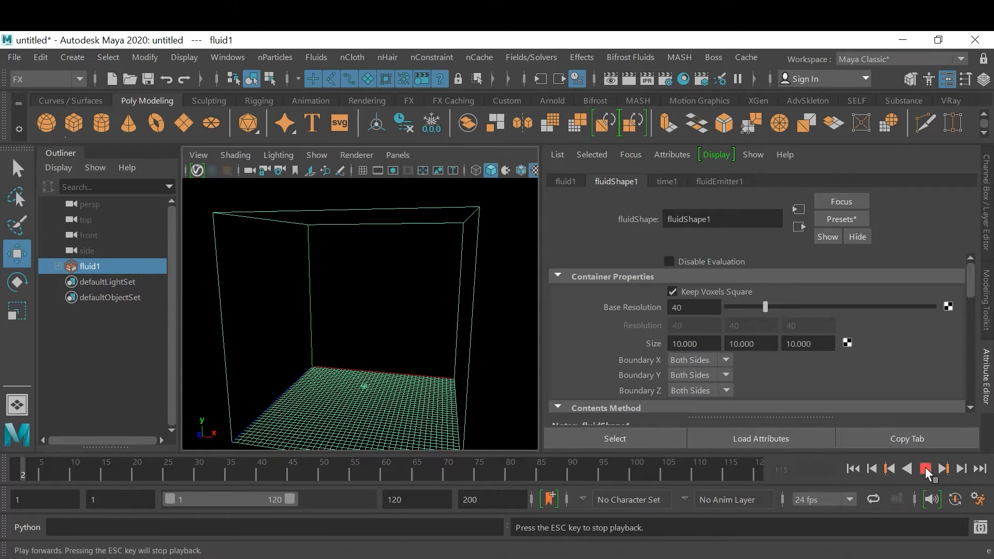
left_click(926, 468)
left_click(412, 493)
double_click(412, 493)
type("500")
key("Return")
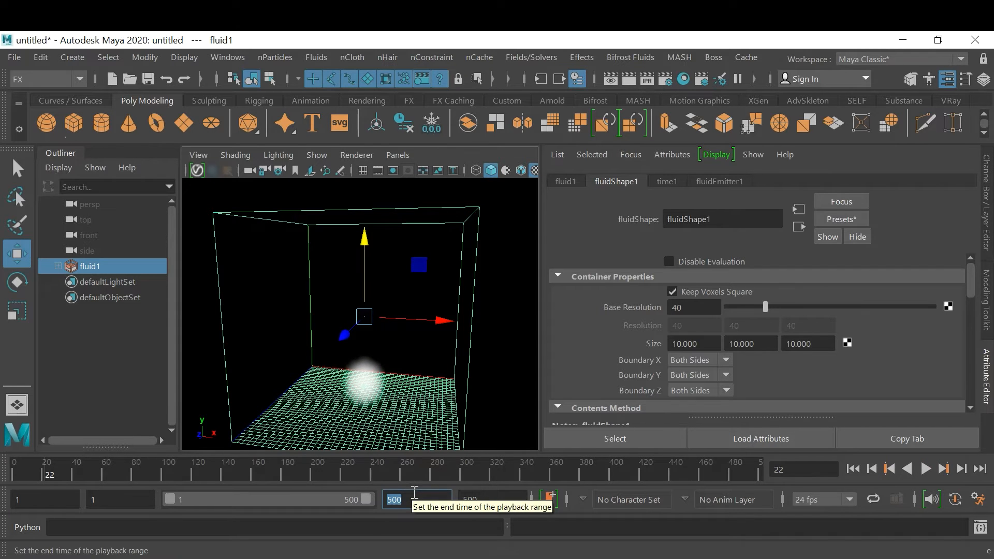
left_click(926, 468)
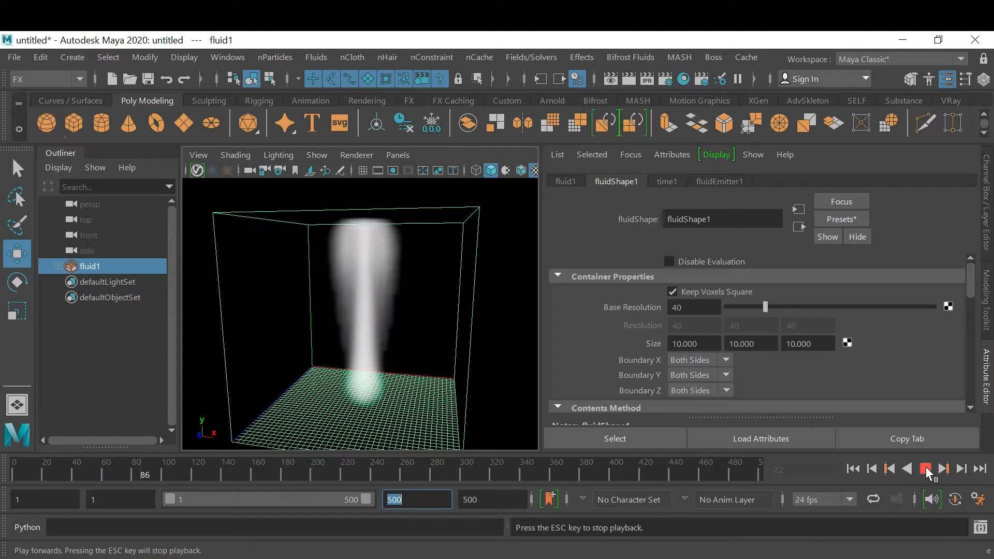
left_click(926, 469)
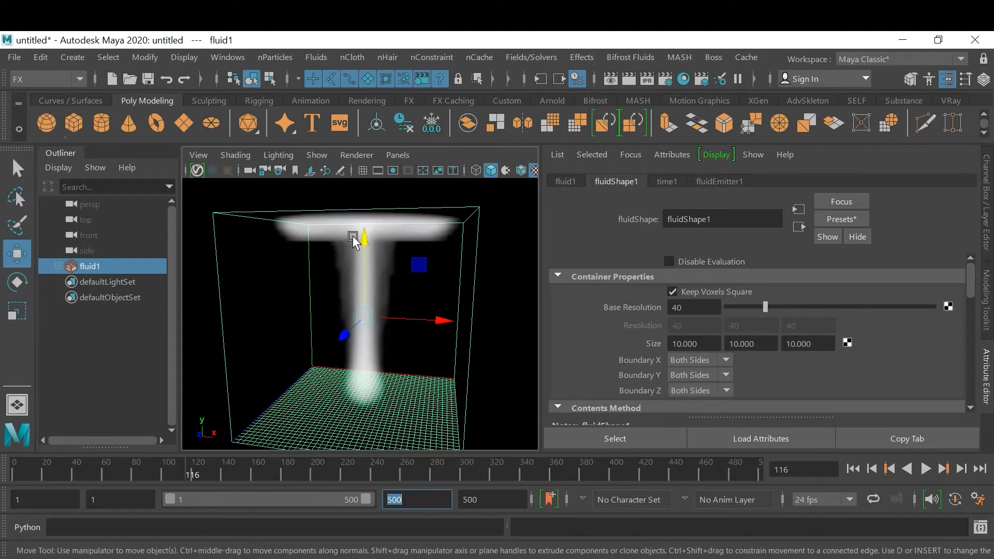
Set the fluid container's Boundary Y to None and replay the simulation from the first frame to about frame 117
left_click_drag(412, 244, 387, 253, "alt")
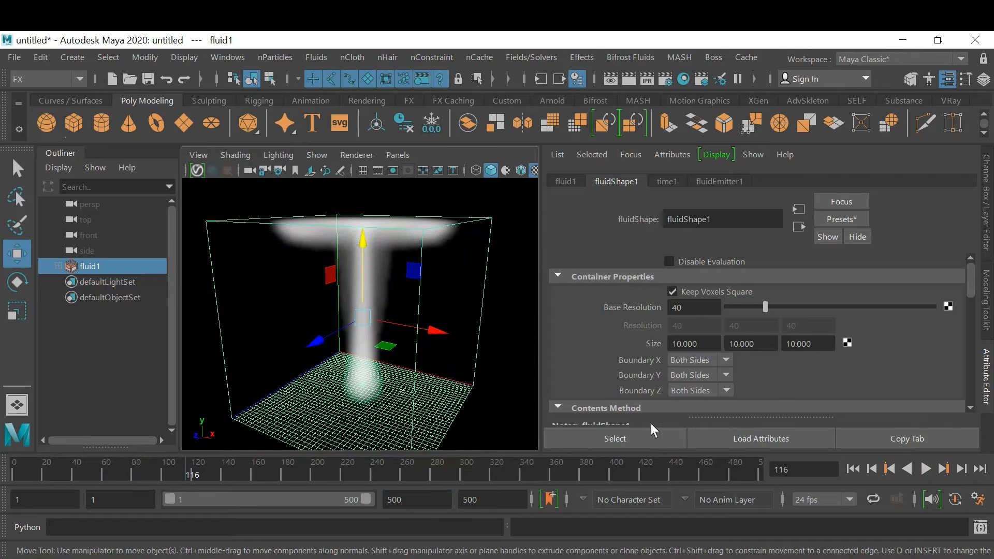
left_click(697, 375)
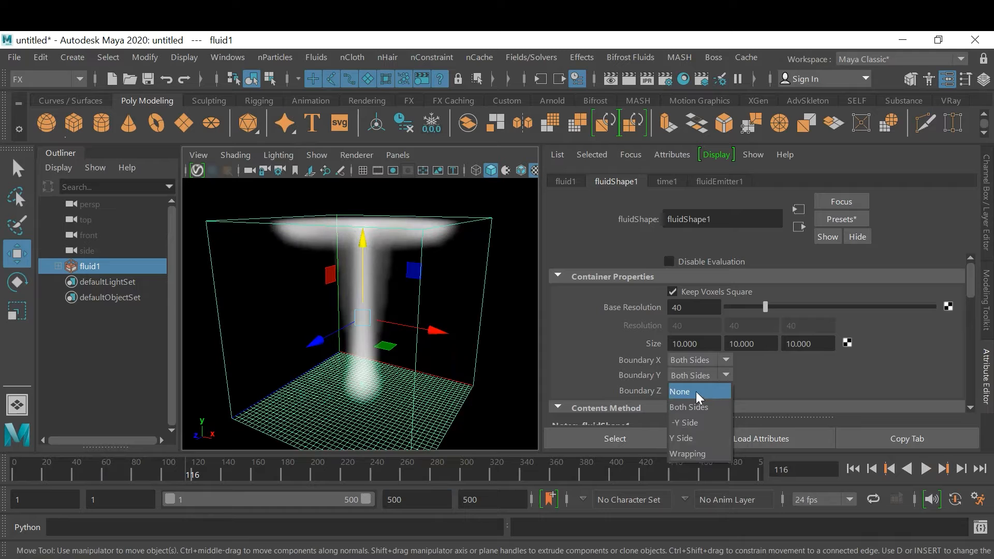
left_click(696, 392)
left_click(853, 469)
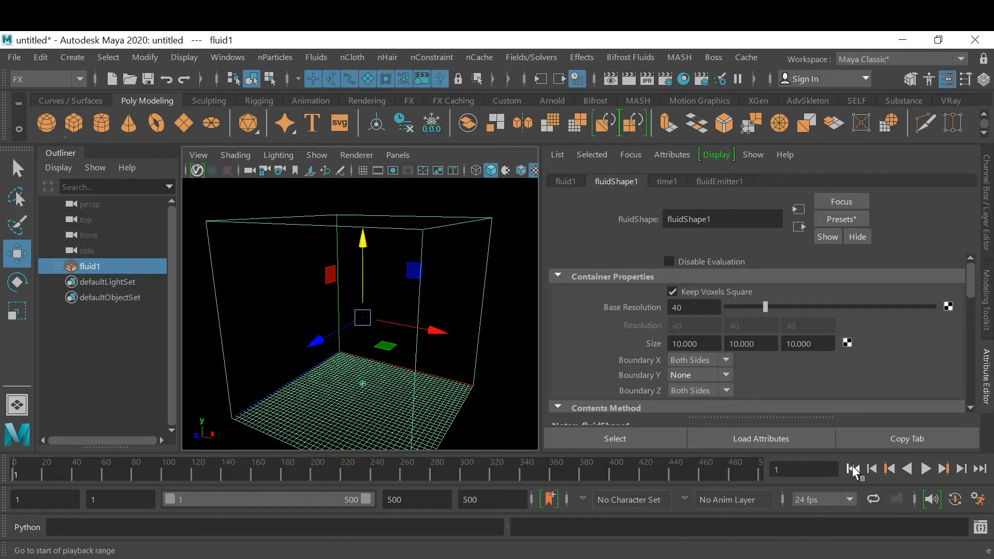
left_click(925, 469)
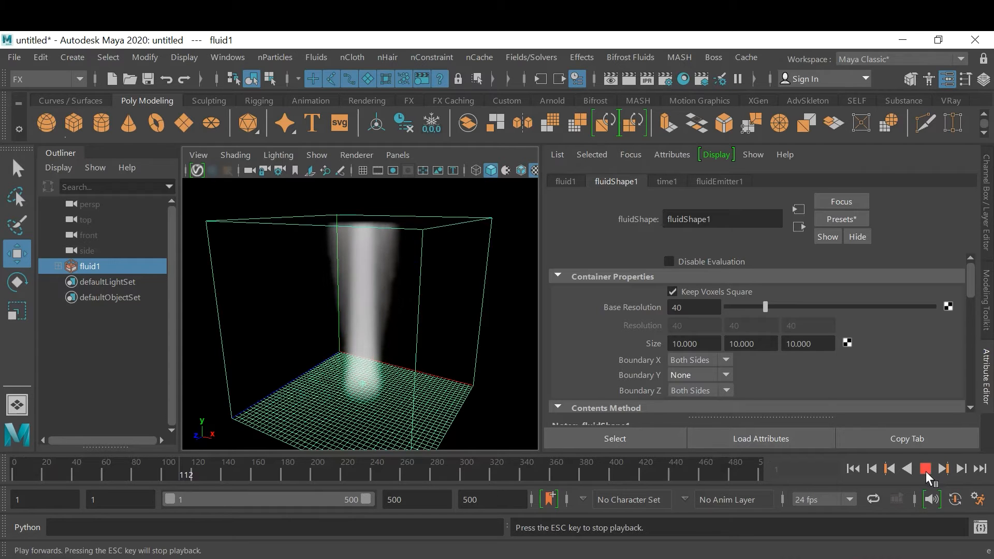
left_click(926, 469)
Examine from several angles and distances how the smoke column behaves at the container's open upper boundary
left_click_drag(169, 285, 359, 294, "alt")
right_click_drag(359, 294, 396, 314, "alt")
middle_click_drag(396, 314, 434, 275, "alt")
left_click_drag(356, 311, 396, 325, "alt")
right_click_drag(424, 339, 410, 354, "alt")
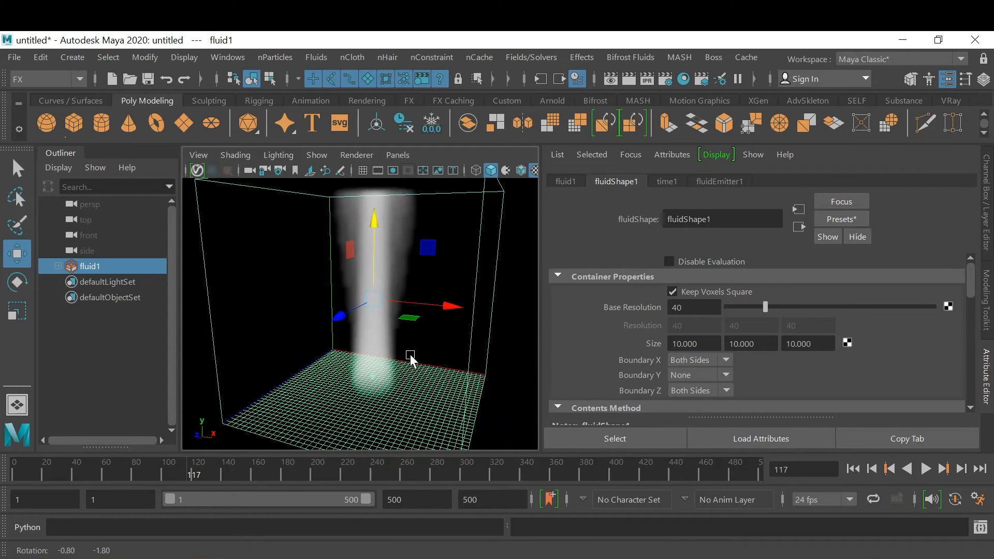
middle_click_drag(411, 354, 415, 348, "alt")
right_click_drag(415, 348, 442, 357, "alt")
middle_click_drag(442, 357, 442, 351, "alt")
left_click_drag(454, 352, 451, 350, "alt")
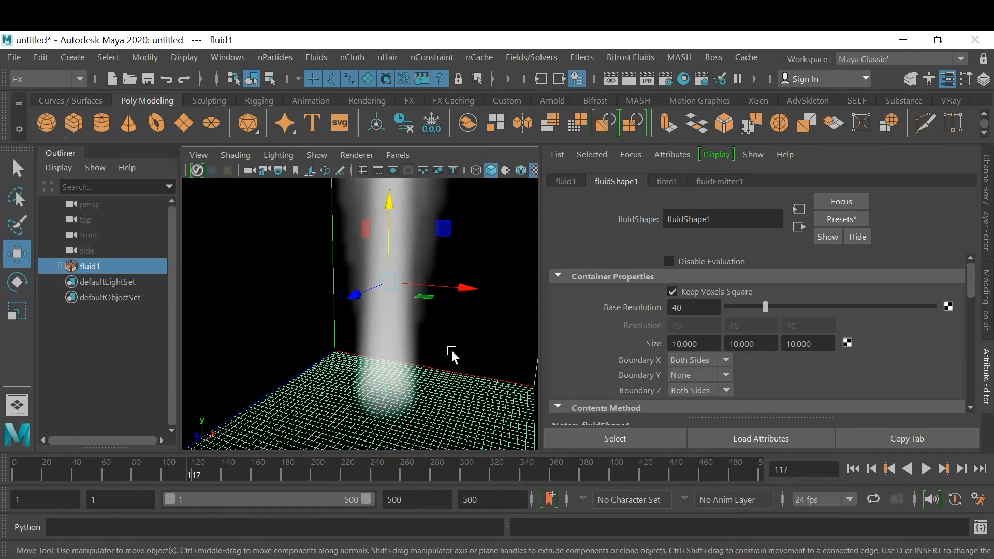
middle_click_drag(451, 351, 444, 334, "alt")
mouse_move(443, 334)
left_mouse_down("alt")
mouse_move(431, 337)
mouse_move(446, 337)
left_mouse_up("alt")
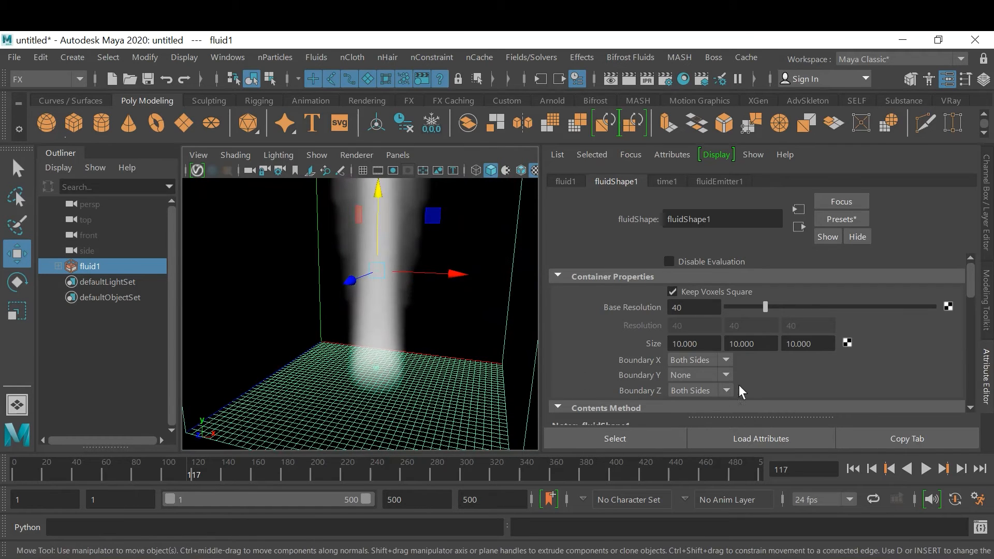
left_click_drag(374, 337, 382, 337, "alt")
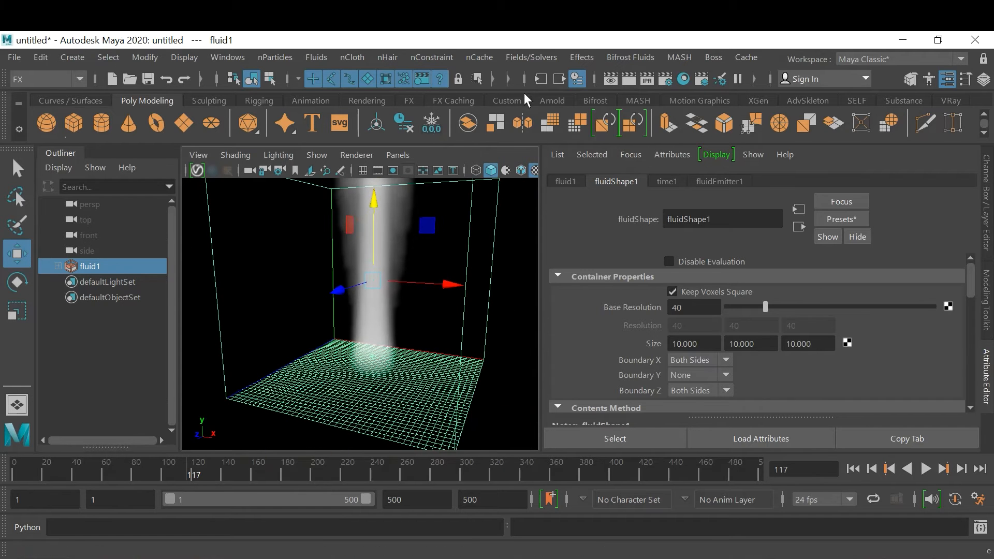
Add a Turbulence field to the selected fluid container and bring up its turbulence settings
left_click(519, 60)
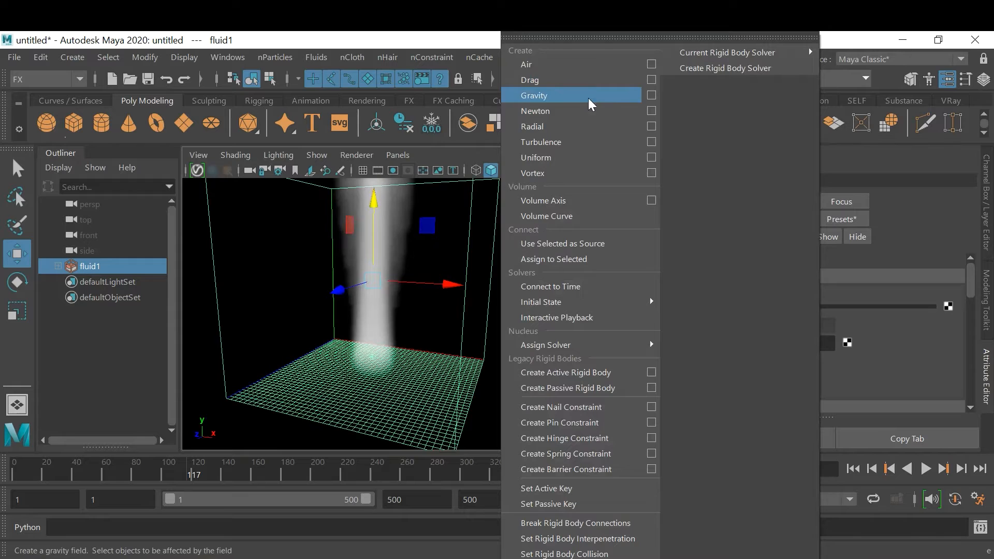
left_click(588, 145)
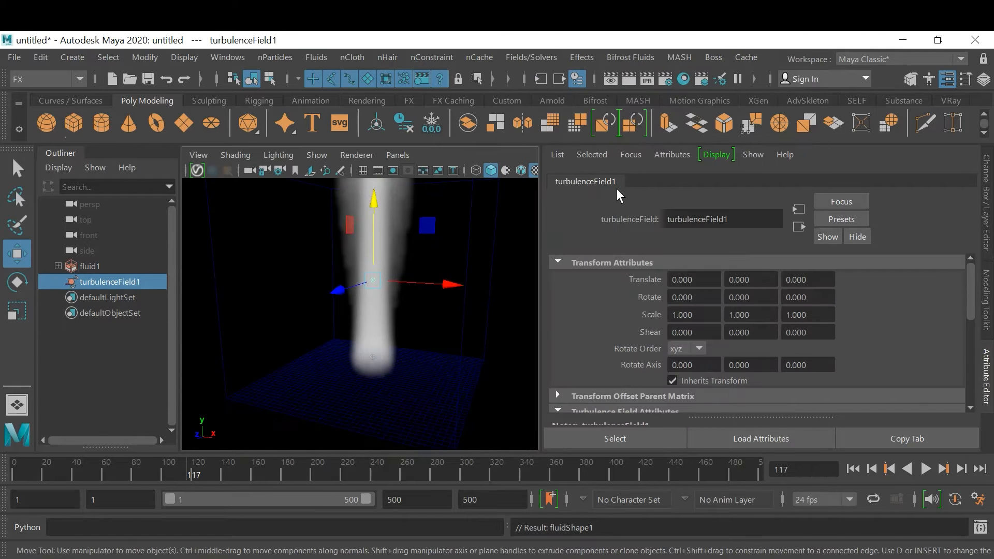
scroll(950, 367, "down", 3)
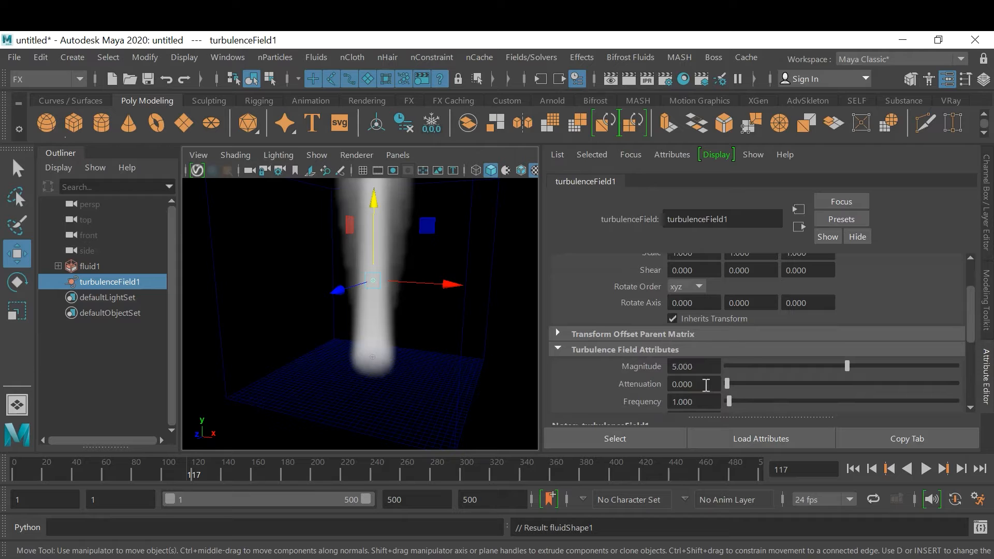
Play the simulation from the first frame to about frame 78, inspect the turbulent smoke, and return to frame 1
left_click(852, 469)
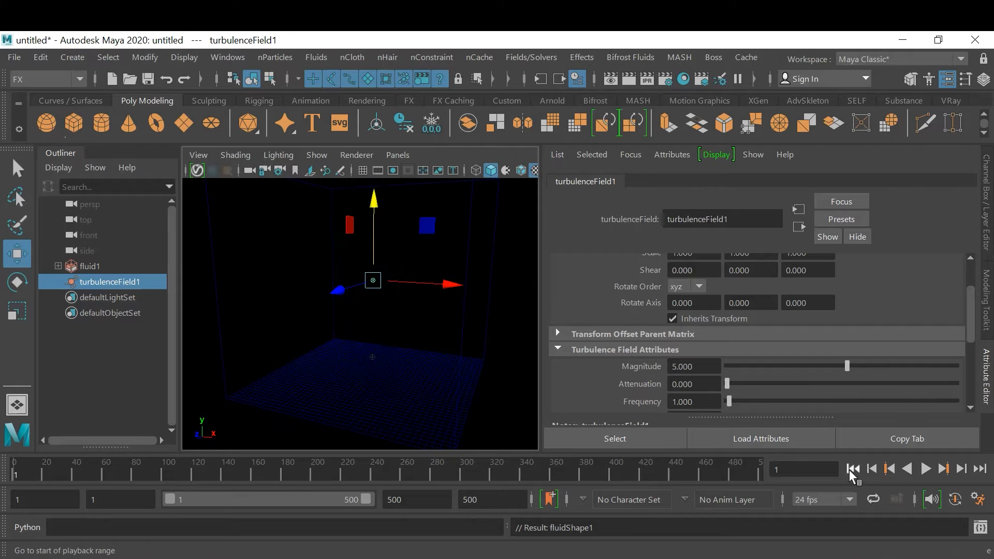
left_click(927, 468)
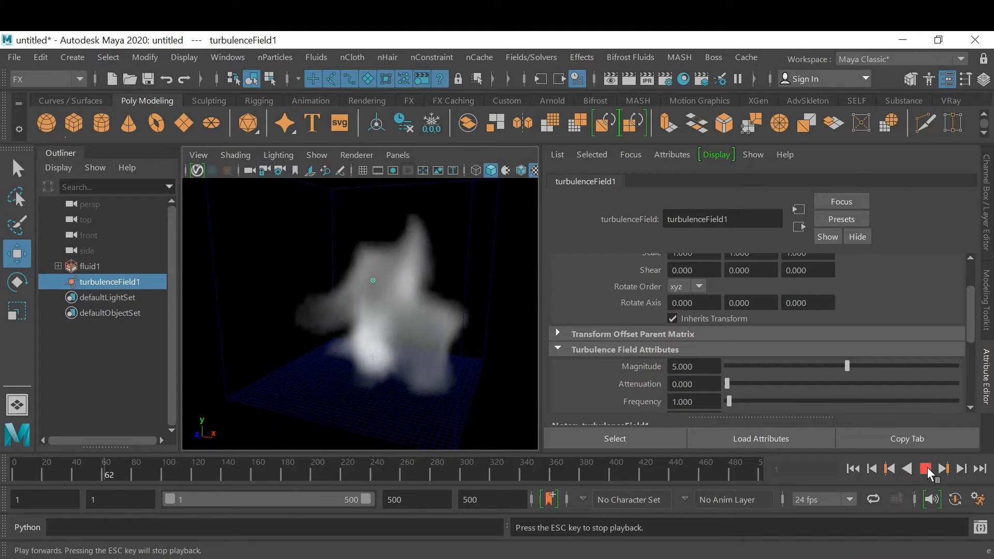
left_click(927, 468)
left_click_drag(428, 368, 397, 379, "alt")
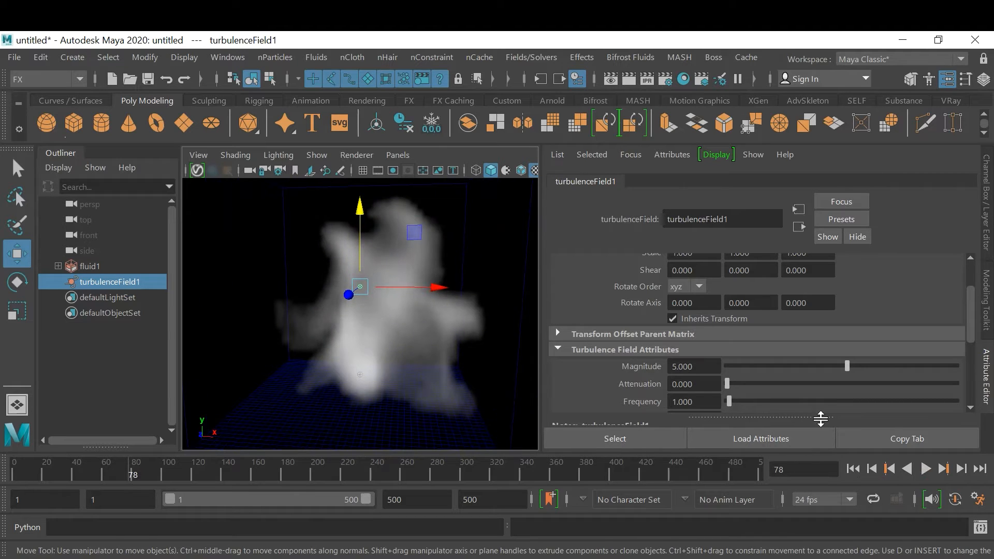
left_click(850, 467)
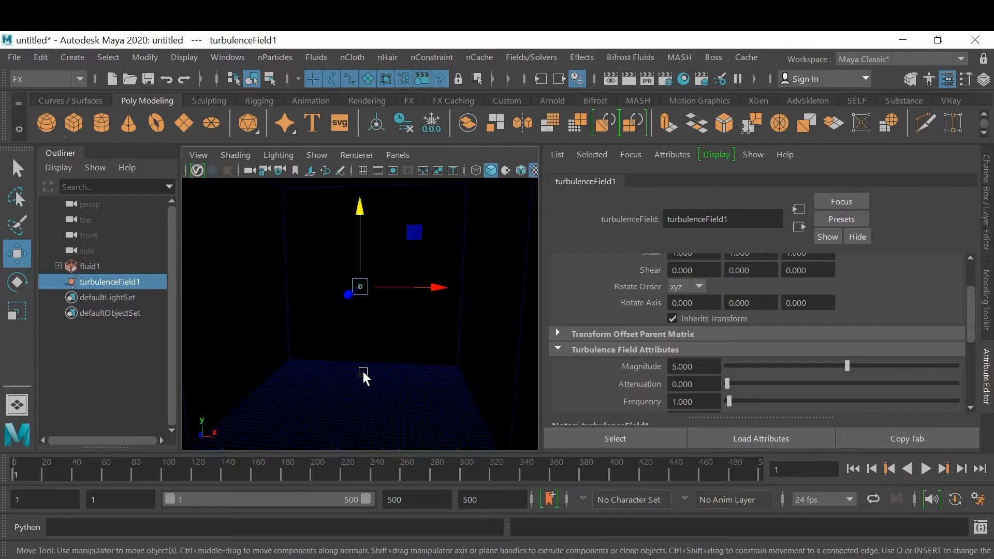
Select the fluid emitter near the container floor and raise it to about -1.731 on Y
left_click(363, 373)
mouse_move(398, 364)
left_mouse_down("alt")
mouse_move(406, 351)
mouse_move(396, 355)
left_mouse_up("alt")
left_click(369, 374)
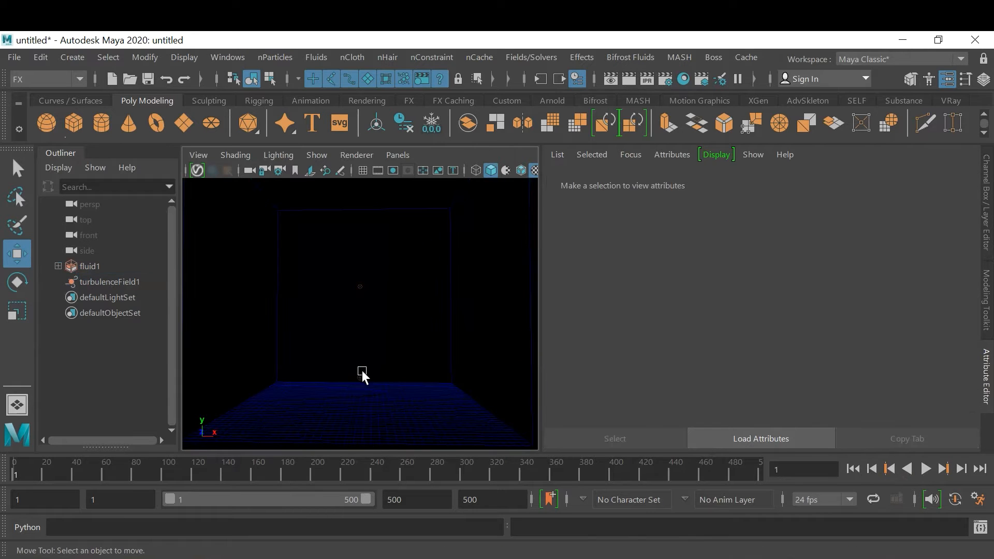
mouse_move(365, 366)
left_mouse_down("alt")
mouse_move(400, 367)
mouse_move(372, 369)
left_mouse_up("alt")
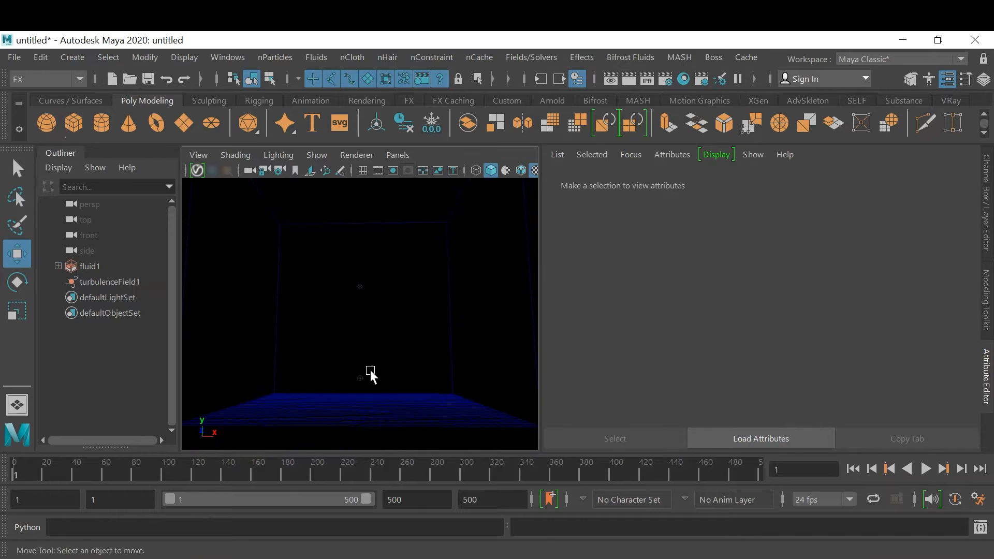
left_click(363, 377)
left_click_drag(359, 310, 365, 260)
left_click_drag(452, 293, 441, 328, "alt")
middle_click_drag(441, 327, 438, 319, "alt")
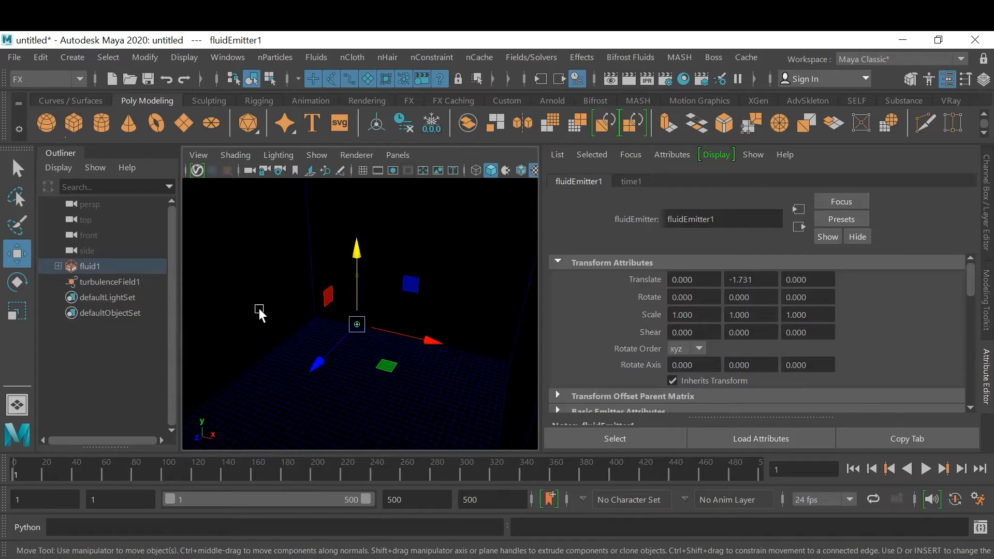
Set the turbulence field's Magnitude to 0
left_click(108, 282)
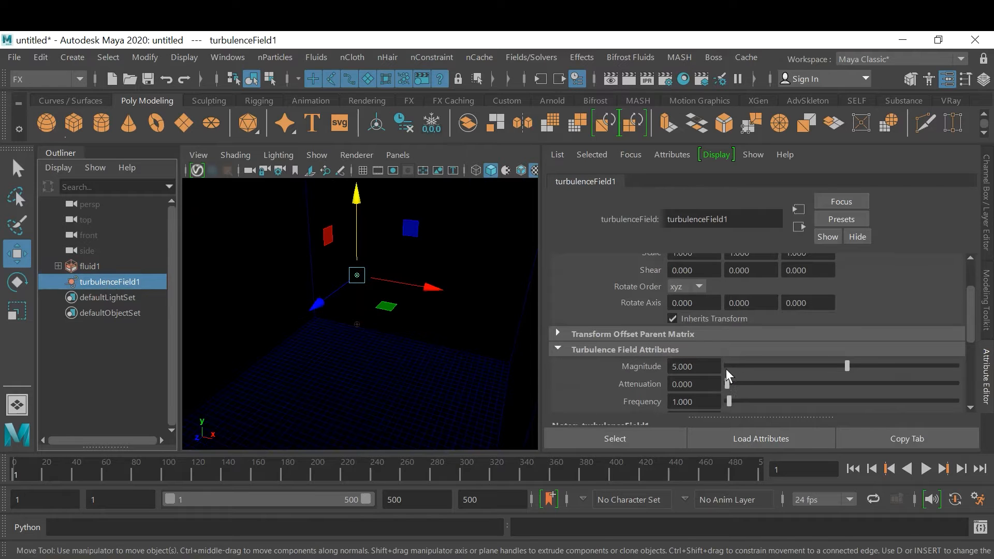
left_click(706, 364)
type("0")
key("Return")
key("Return")
Review the fluid emitter's attributes and delete the emitter from the fluid container
left_click(358, 323)
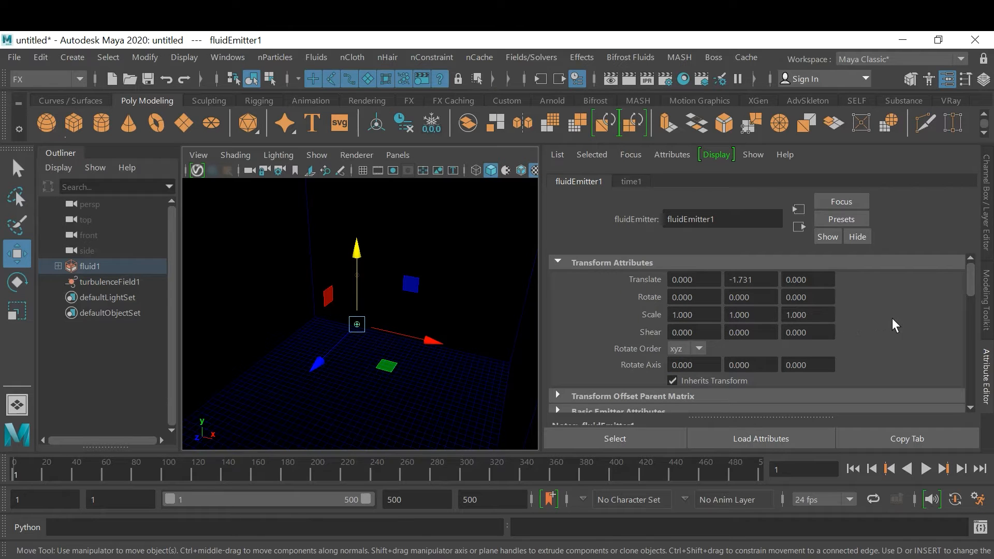
scroll(894, 319, "down", 3)
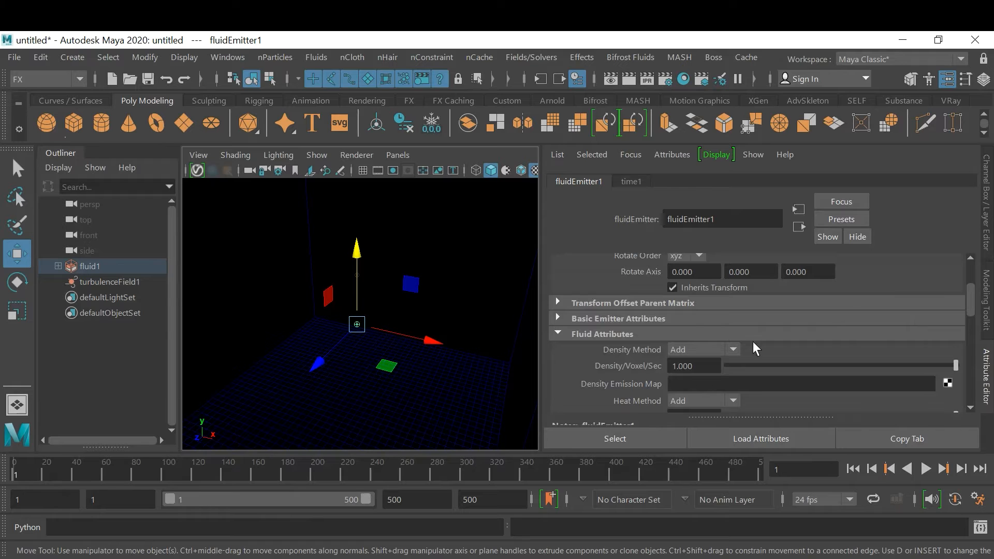
scroll(893, 311, "up", 3)
scroll(894, 311, "down", 3)
left_click(58, 266)
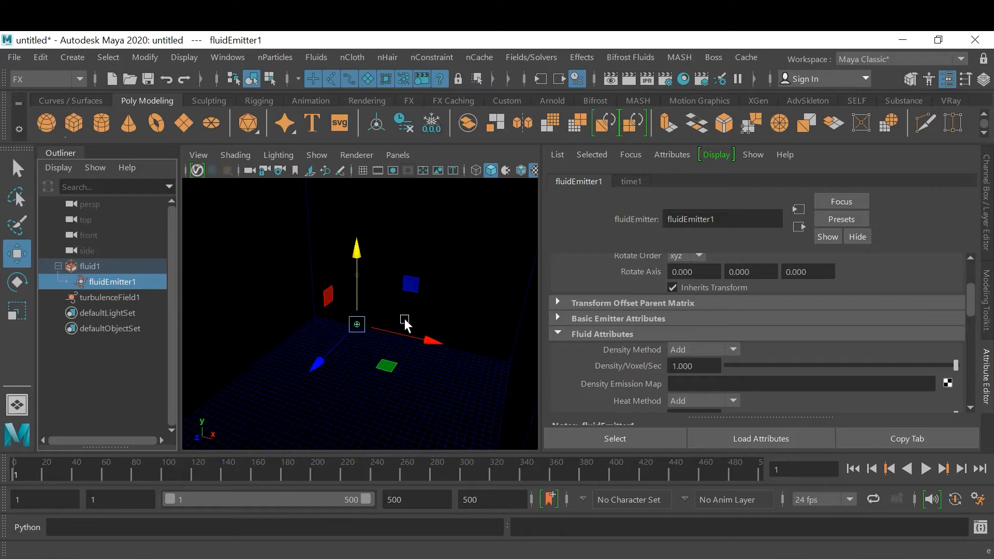
key("Delete")
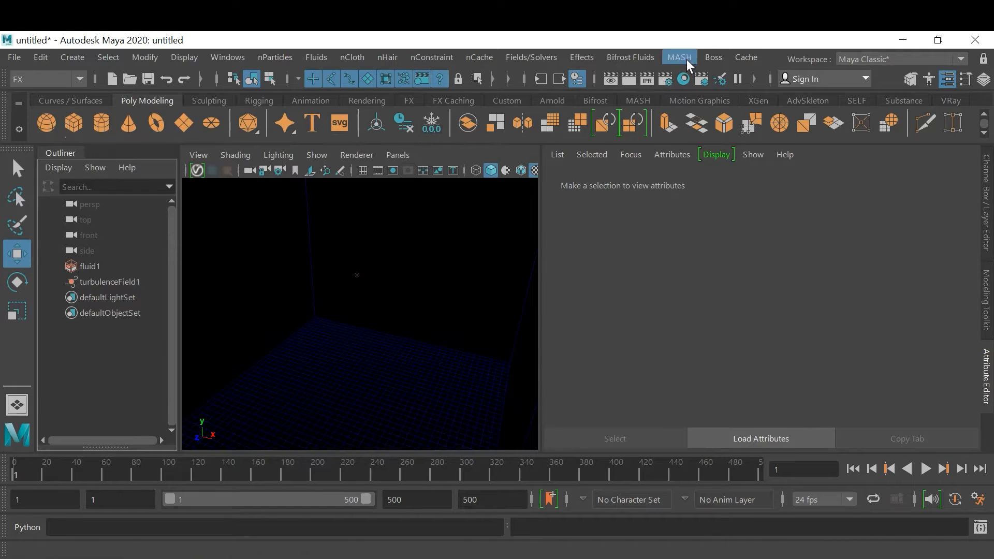
left_click(739, 57)
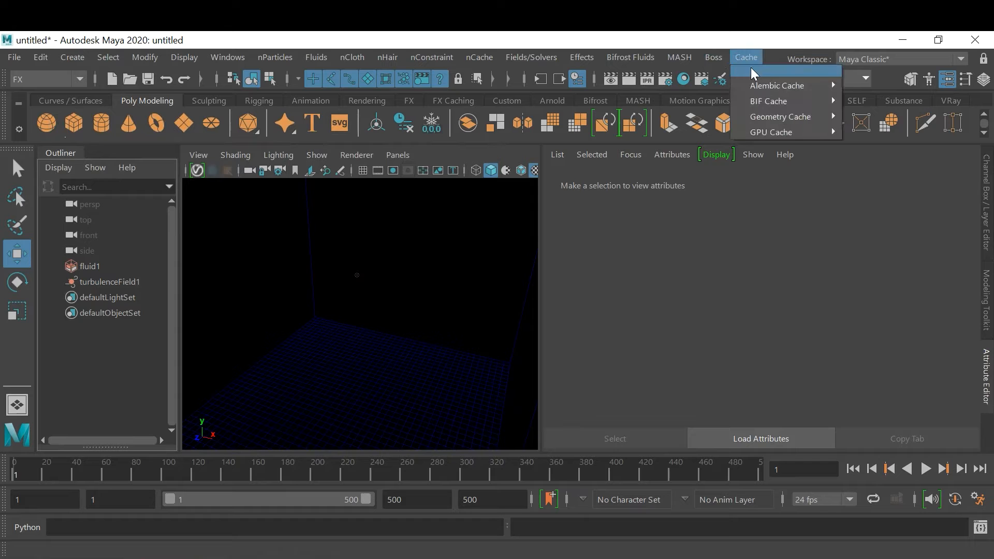
mouse_move(763, 85)
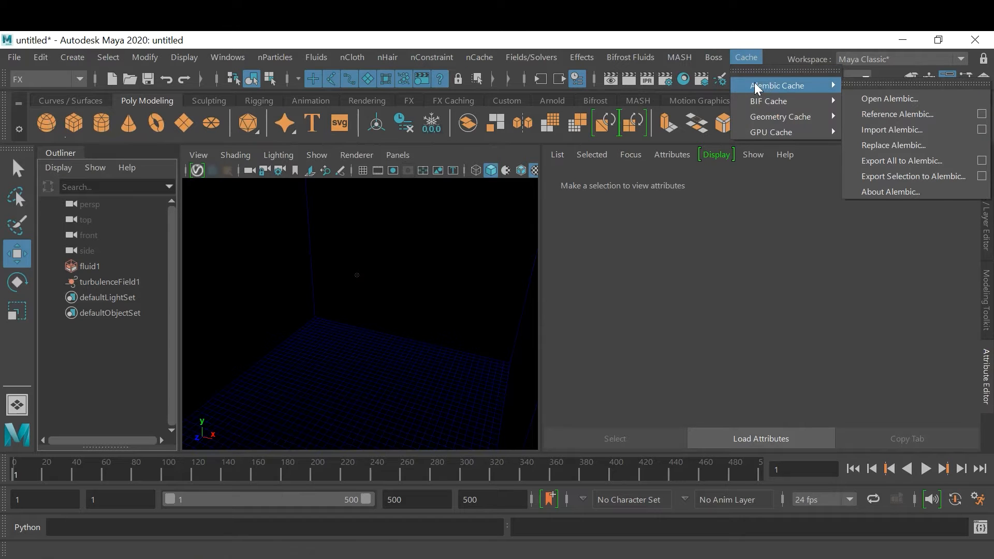
Switch to the Modeling menu set and open the Content Browser with the Paint Effects Get Brush command
mouse_move(645, 60)
left_click(54, 76)
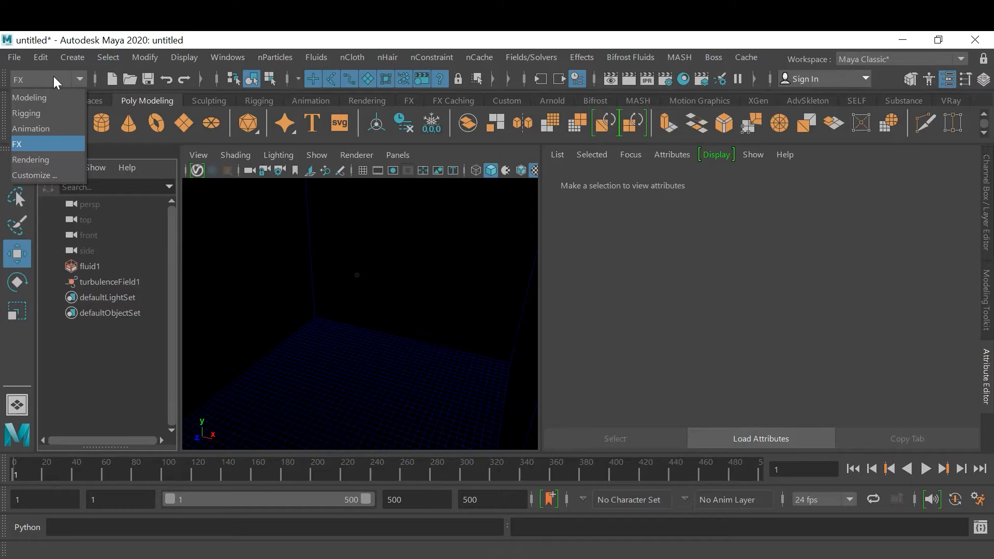
left_click(48, 94)
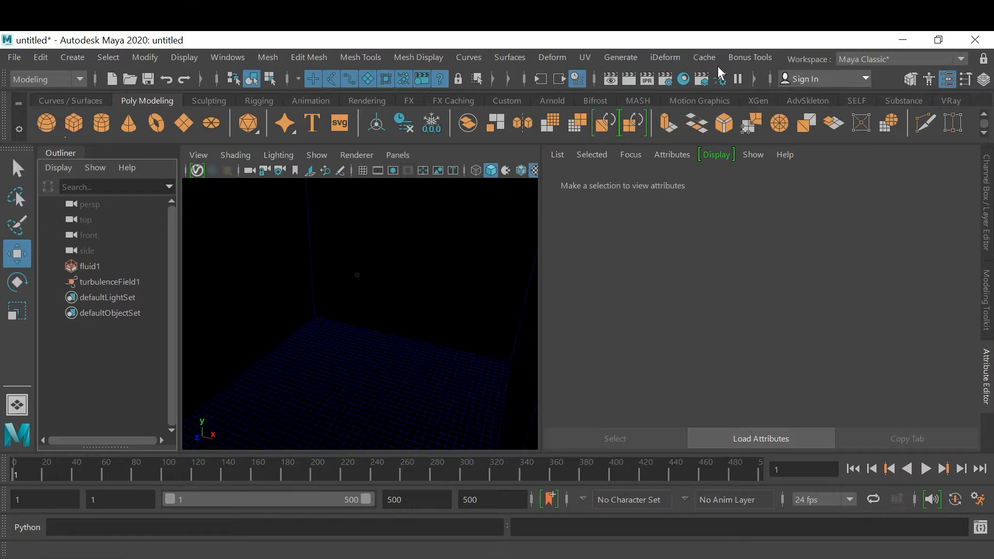
left_click(631, 56)
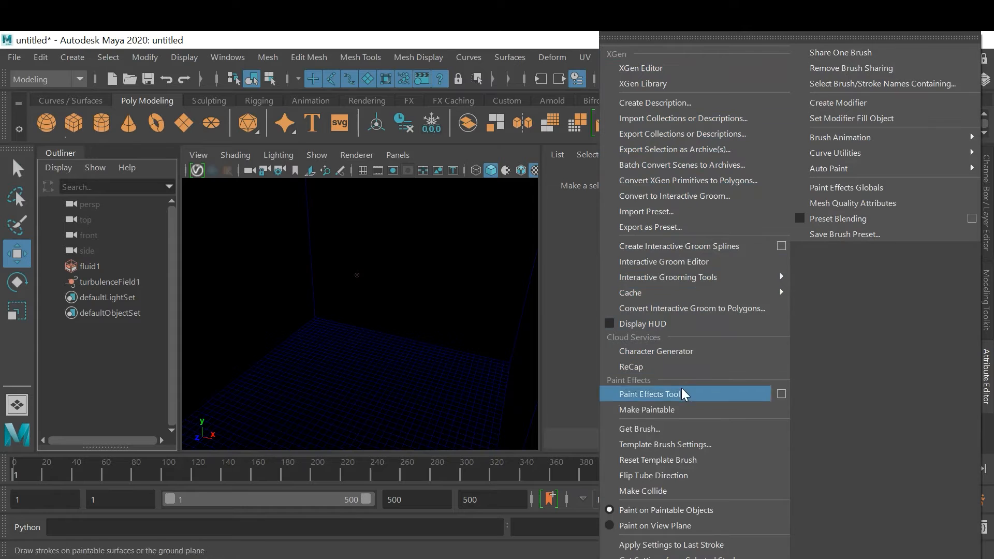
left_click(681, 430)
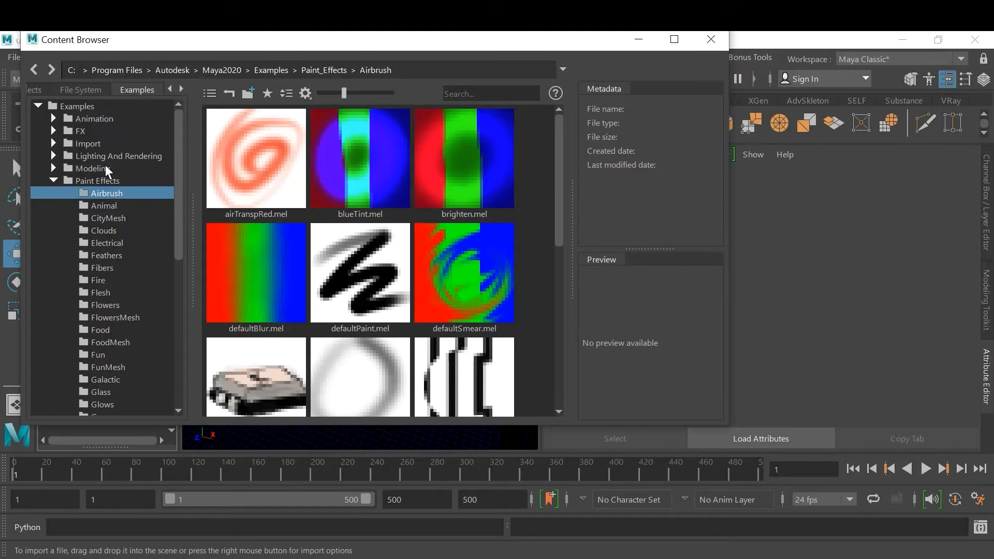
Import HumanBody.ma from the Bipeds folder of the Modeling Sculpting Base Meshes examples and minimize the Content Browser
left_click(85, 169)
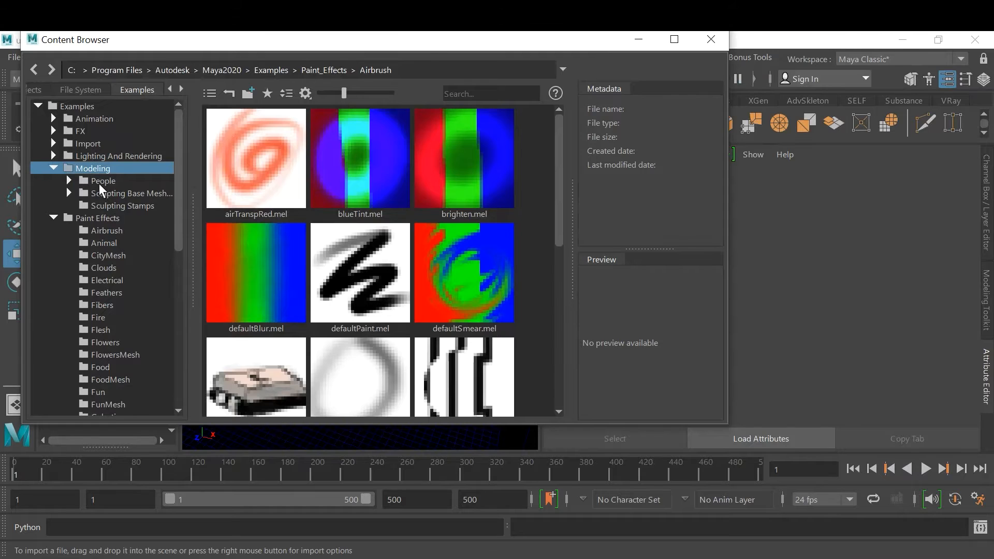
left_click(99, 183)
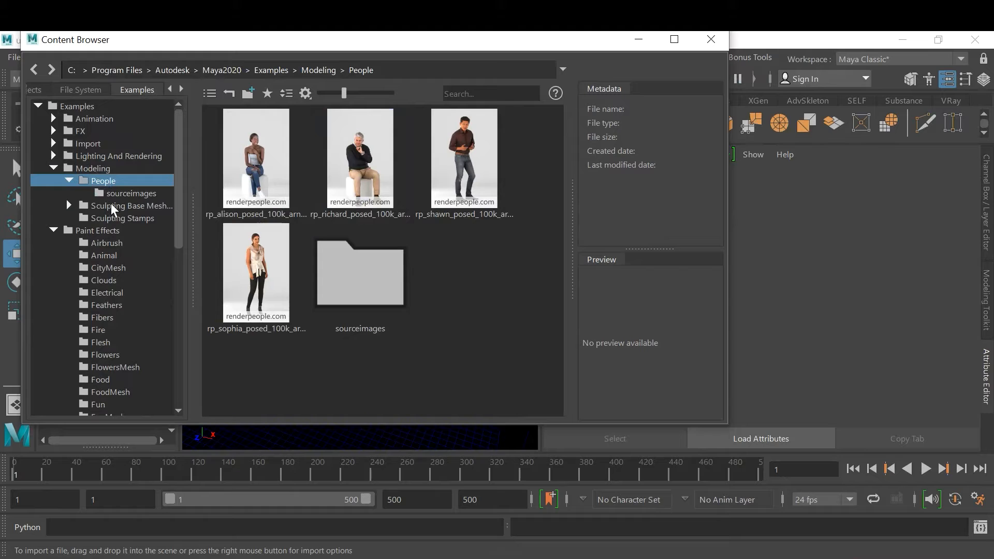
left_click(127, 206)
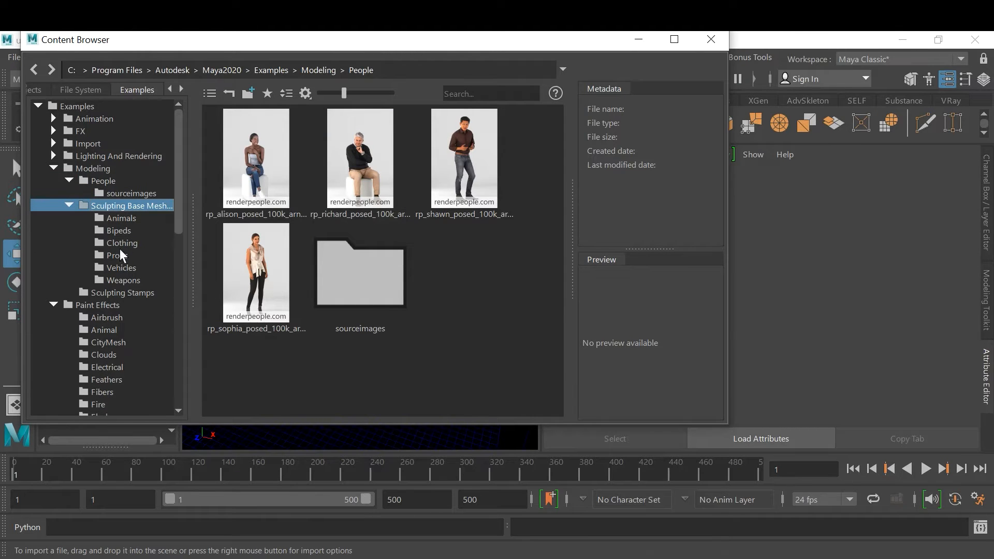
left_click(118, 230)
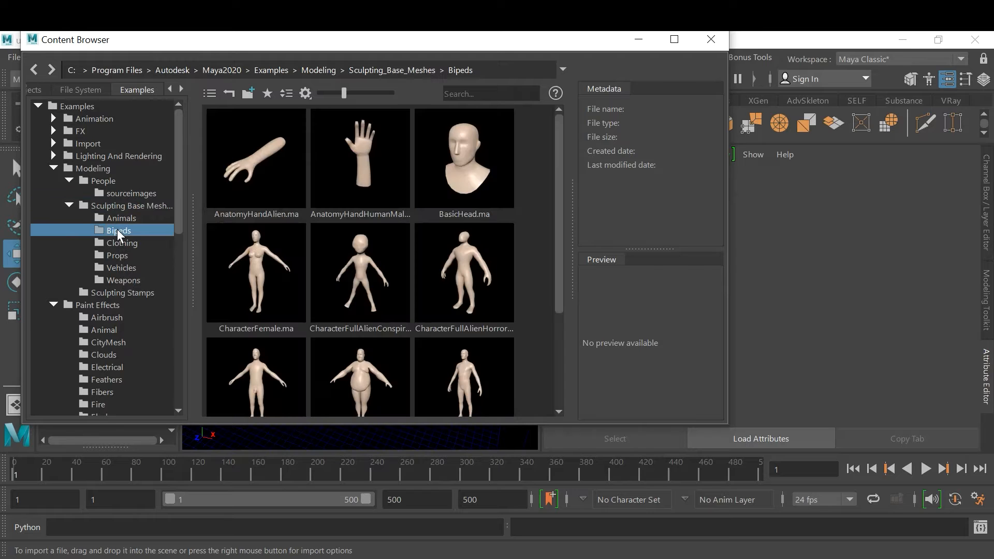
left_click_drag(559, 251, 557, 331)
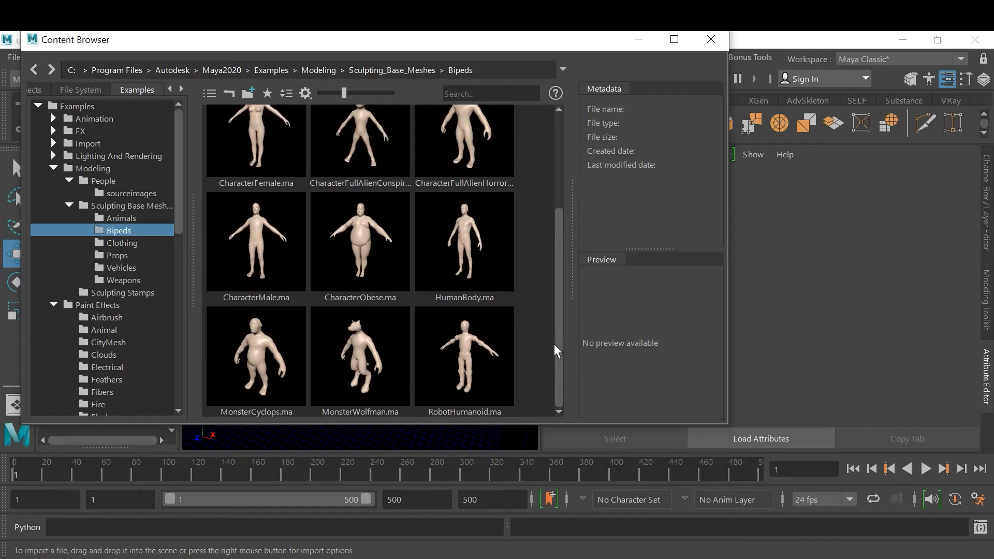
right_click(469, 247)
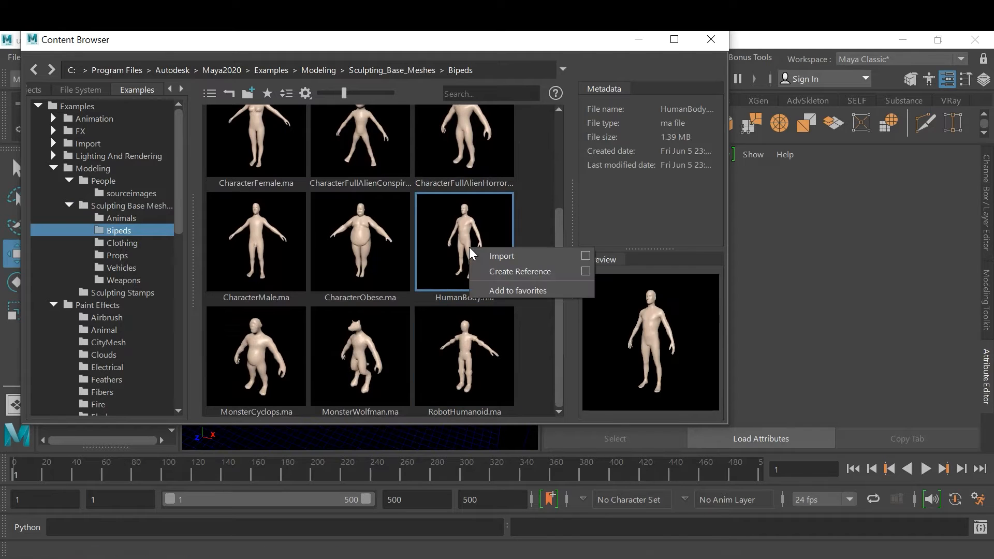
left_click(511, 256)
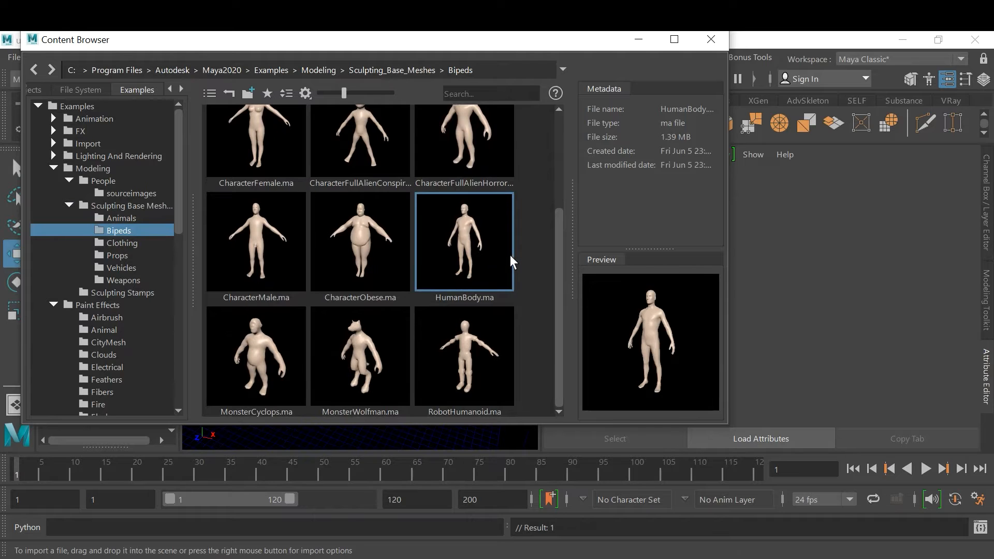
left_click(639, 41)
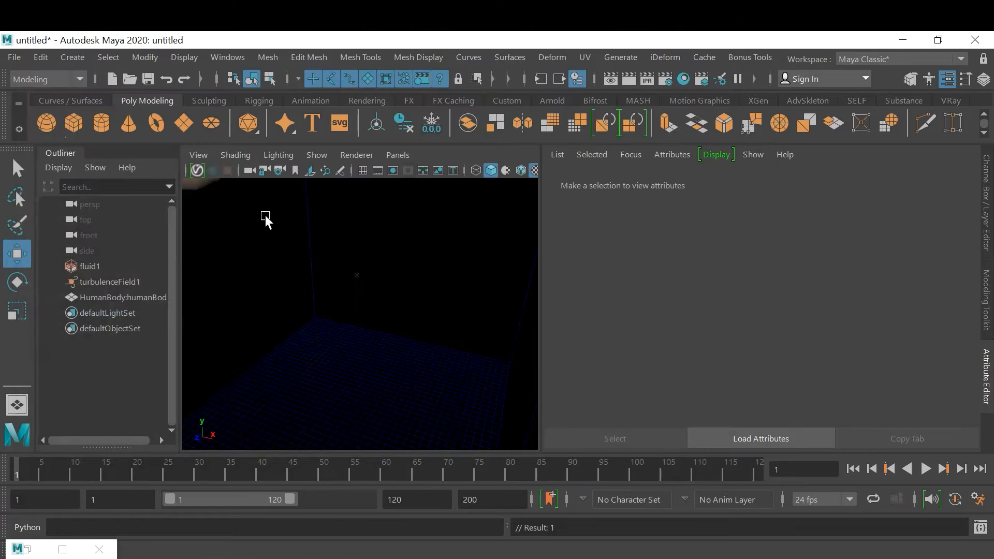
Select the imported human body and set its Scale X, Y and Z to 0.05
scroll(293, 318, "down", 12)
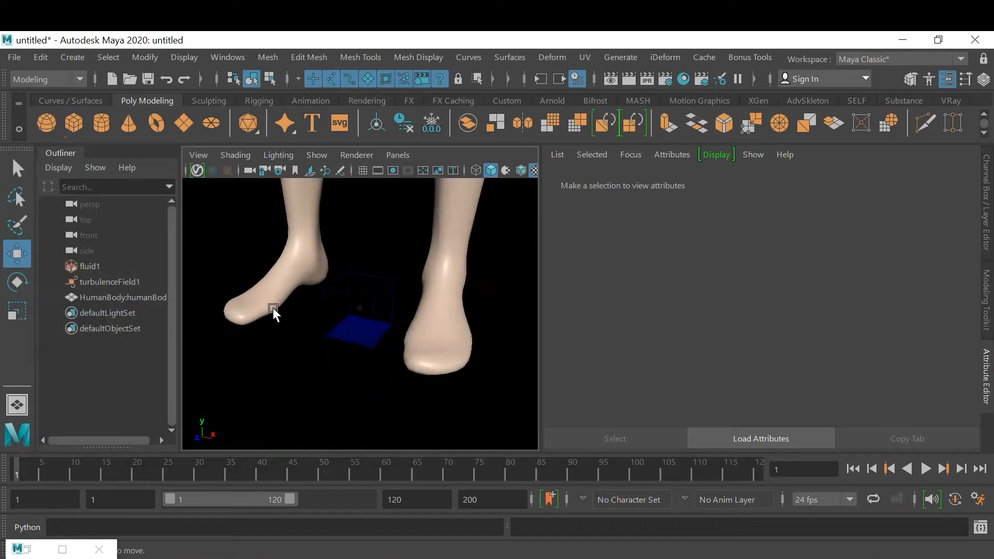
left_click_drag(353, 309, 368, 304, "alt")
left_click(429, 327)
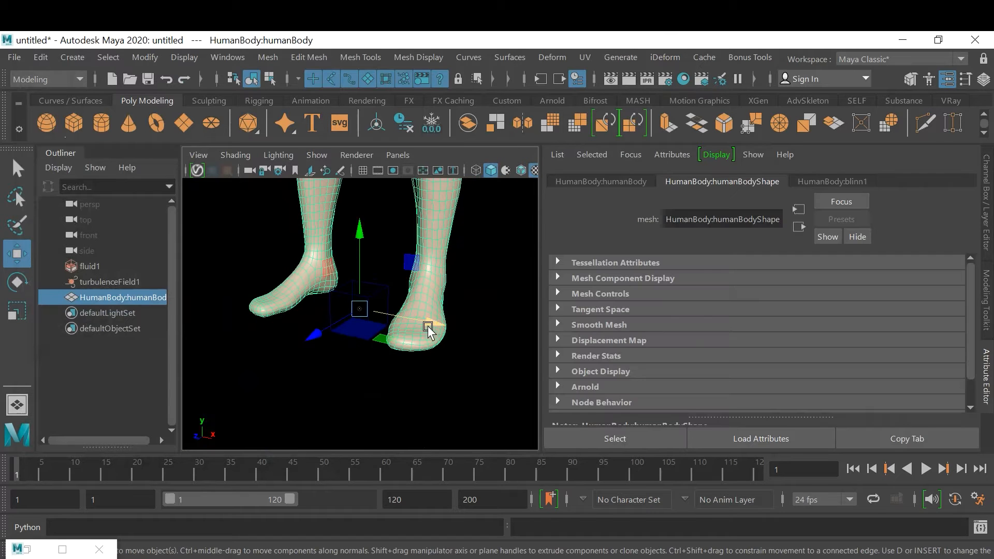
key("ctrl+a")
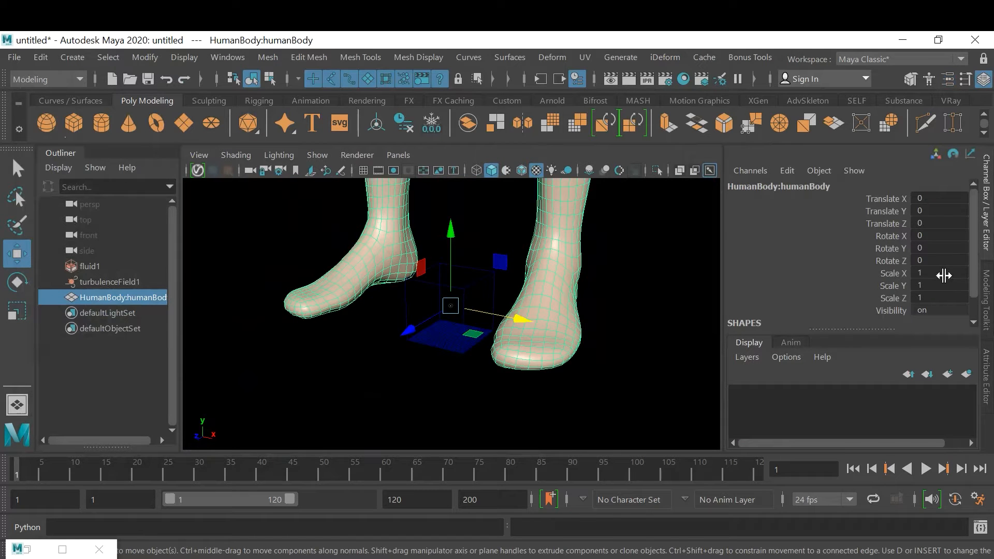
left_click_drag(944, 274, 947, 295)
type("0.1")
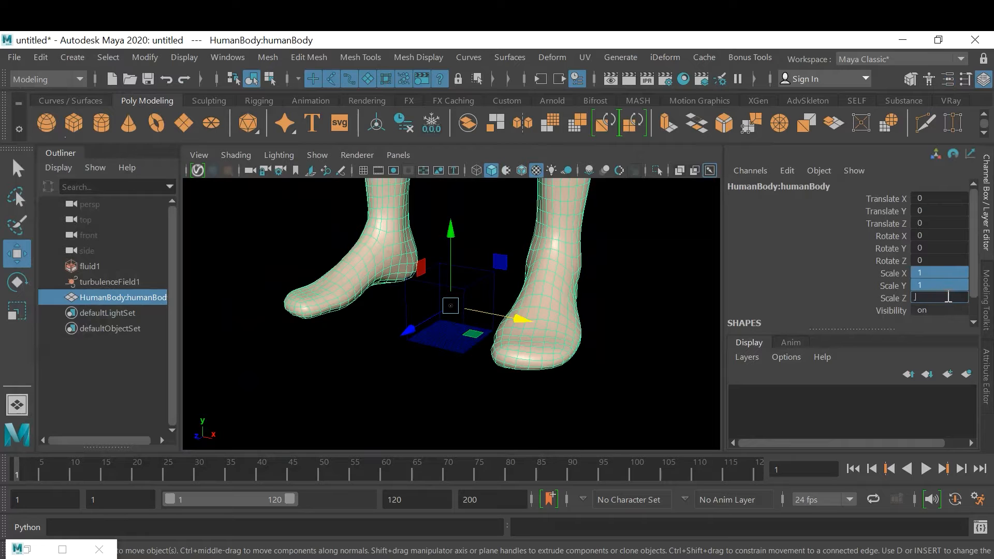
key("Return")
type("0.05")
key("Return")
key("Return")
scroll(563, 369, "up", 2)
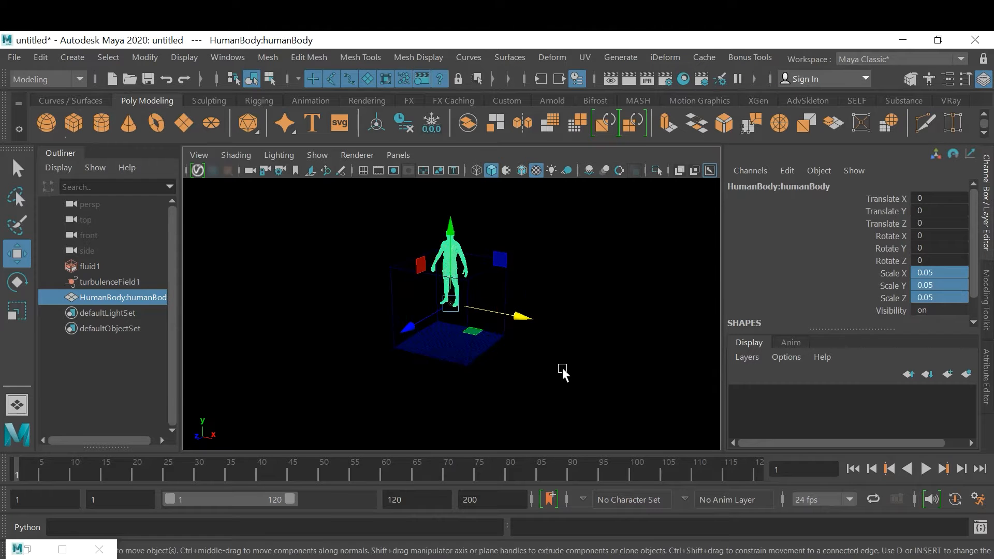
Lower the human body toward the fluid container's floor, to about -4.05 on Y
left_click_drag(451, 231, 452, 262)
scroll(525, 383, "up", 2)
scroll(510, 384, "up", 4)
mouse_move(545, 398)
left_mouse_down("alt")
mouse_move(511, 384)
mouse_move(553, 394)
left_mouse_up("alt")
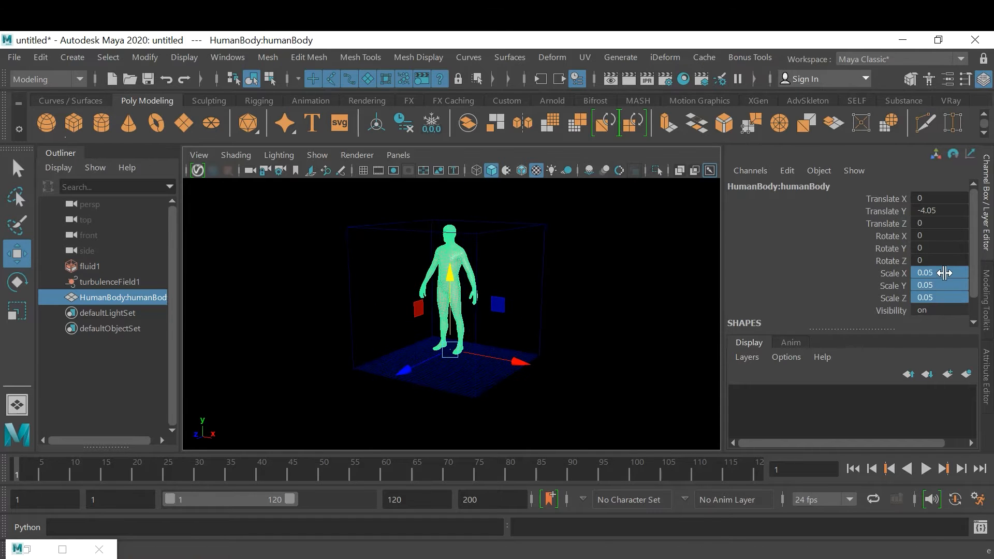
Set the human body's Scale X, Y and Z to 0.03 and raise it to about -3.46 on Y
double_click(956, 298)
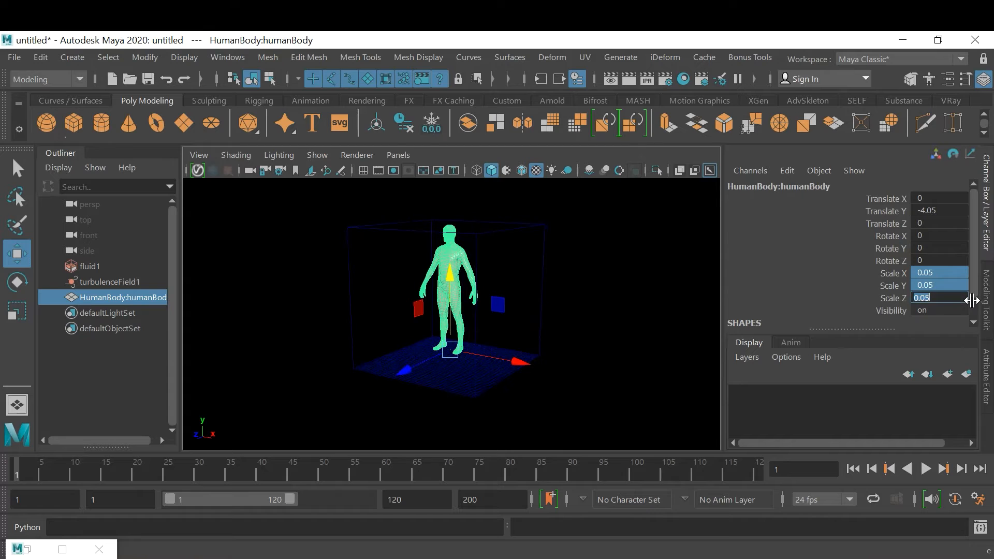
key("BackSpace")
type(".003")
key("Return")
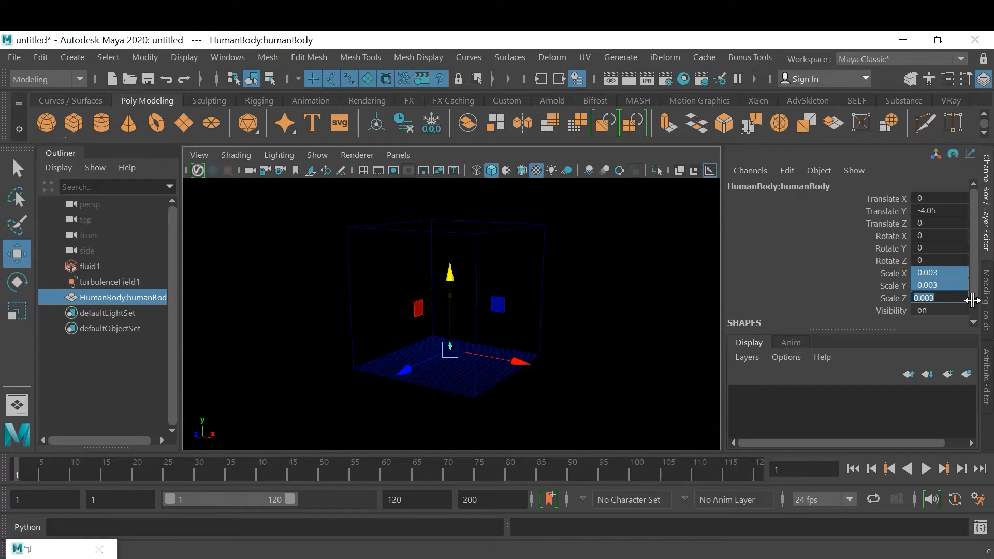
type(".03")
key("Return")
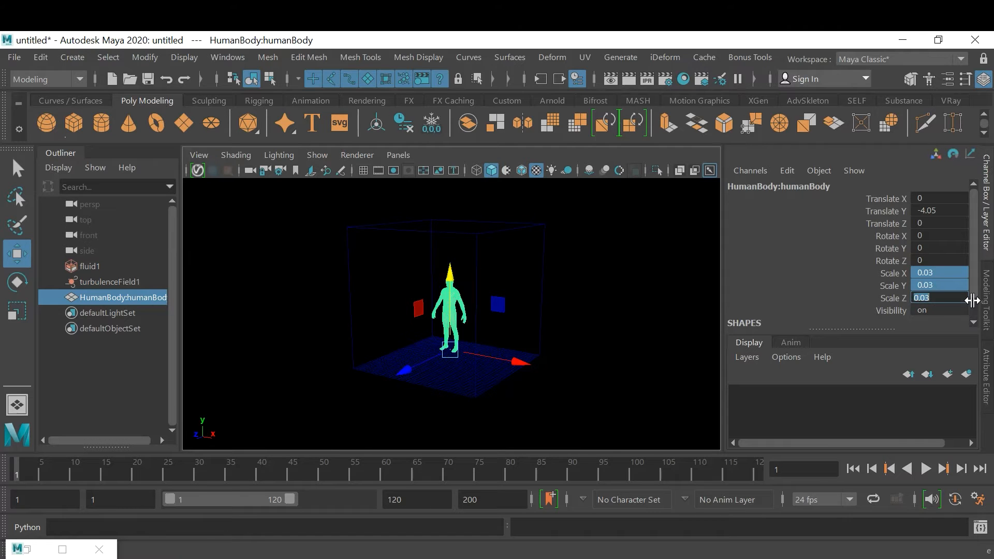
key("Return")
left_click_drag(505, 279, 580, 296, "alt")
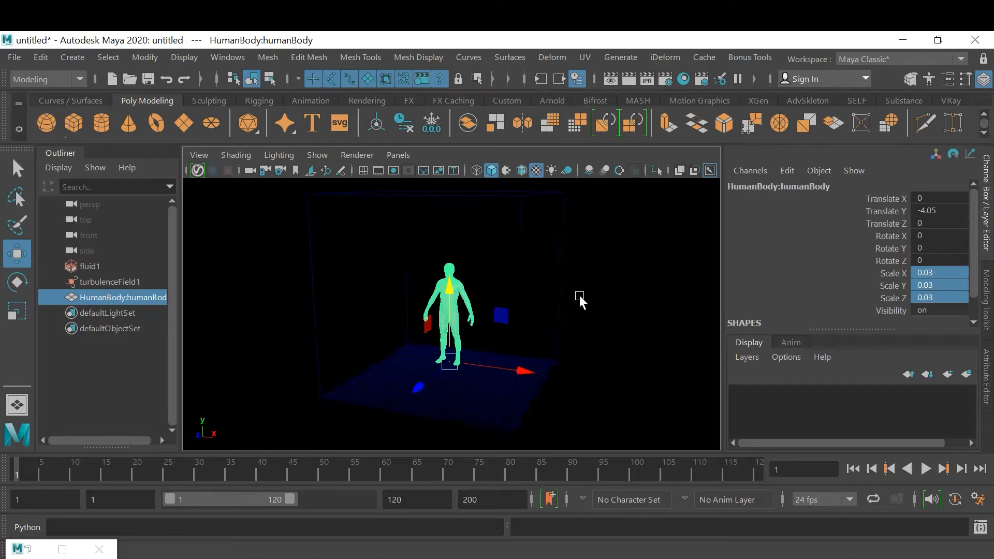
left_click_drag(454, 300, 453, 290)
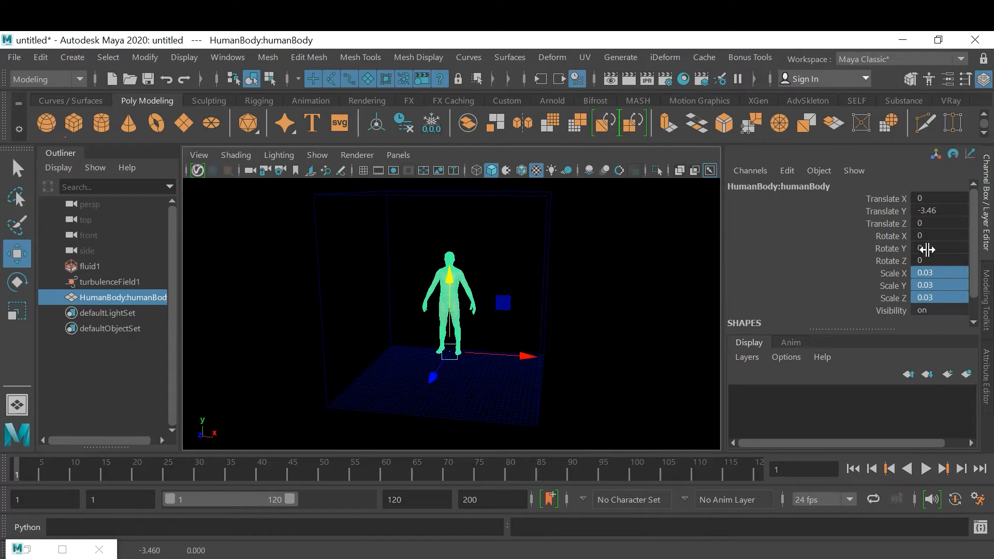
Freeze the human body's transformations and delete its construction history
left_click(140, 63)
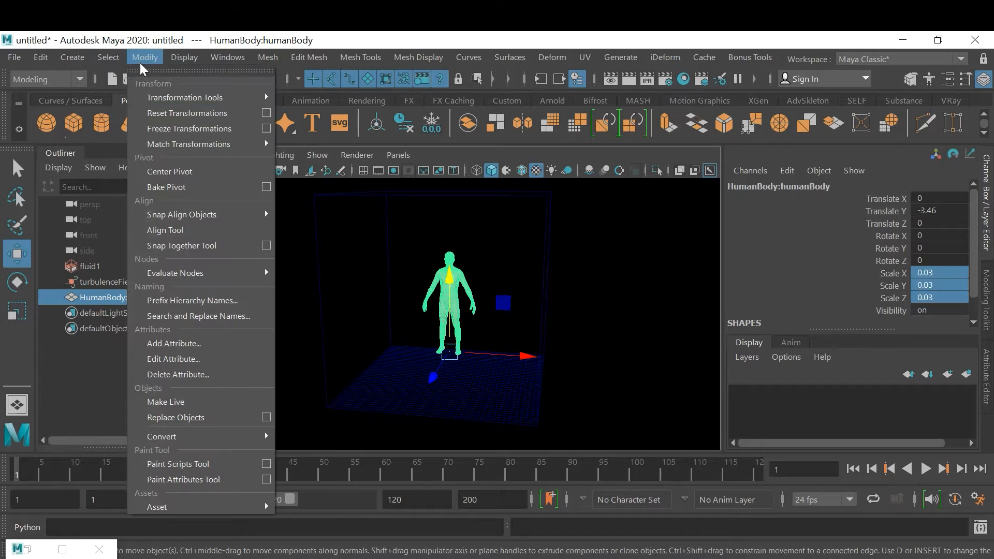
left_click(200, 129)
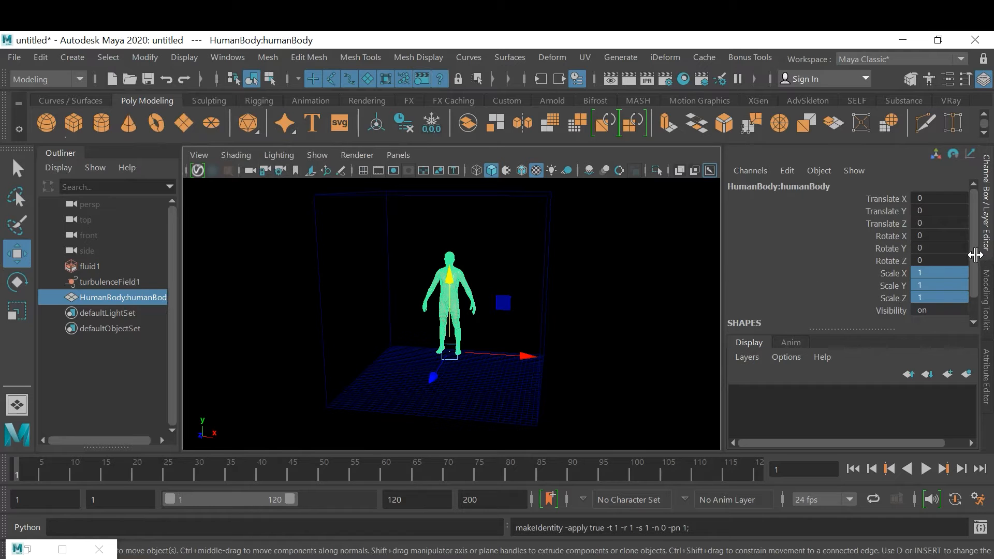
left_click(45, 57)
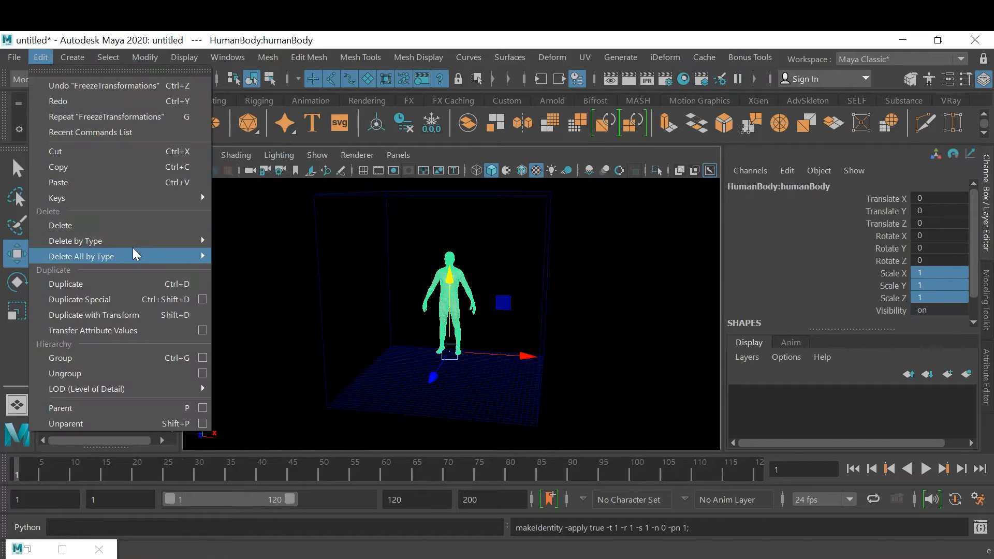
mouse_move(138, 244)
left_click(270, 243)
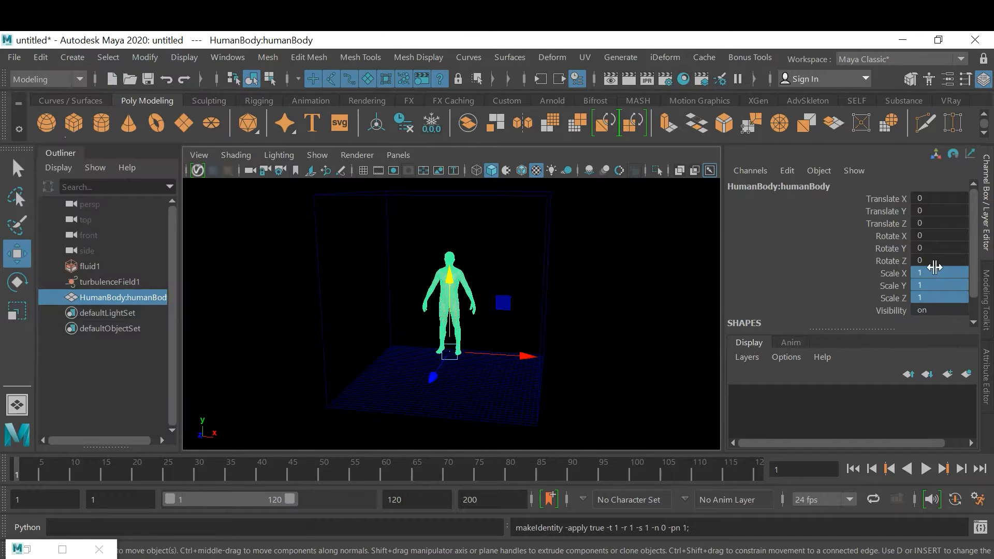
left_click_drag(974, 283, 975, 305)
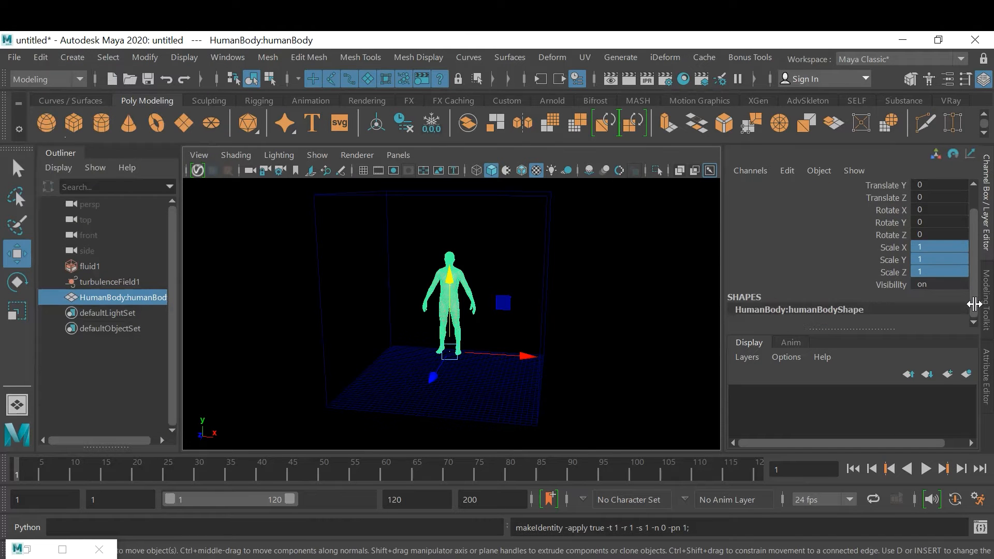
Deselect the human body and examine its placement inside the fluid container from several angles
left_click(644, 328)
left_click_drag(607, 343, 513, 344, "alt")
right_click_drag(514, 344, 595, 356, "alt")
left_click_drag(595, 356, 572, 340, "alt")
middle_click_drag(572, 339, 564, 357, "alt")
left_click_drag(564, 356, 533, 350, "alt")
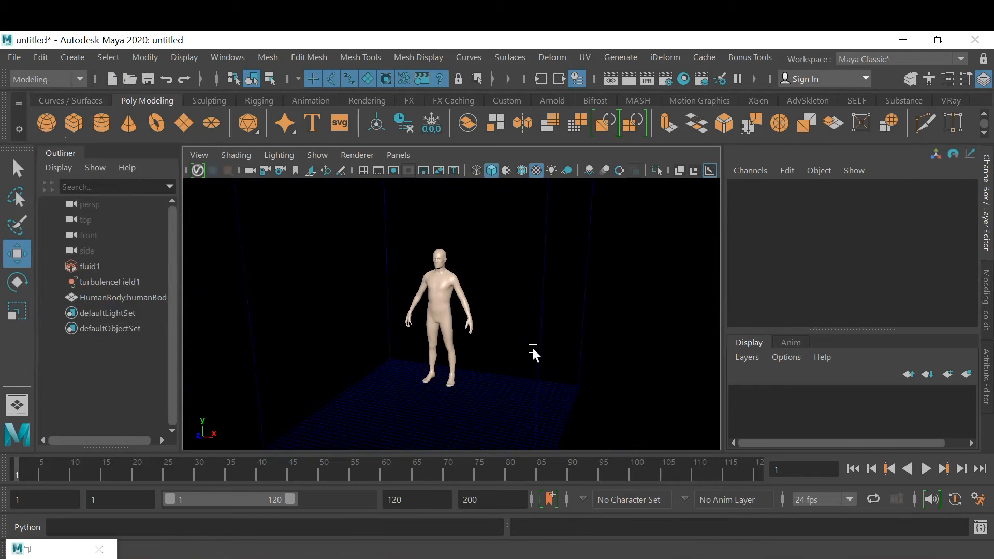
left_click_drag(555, 430, 539, 411, "alt")
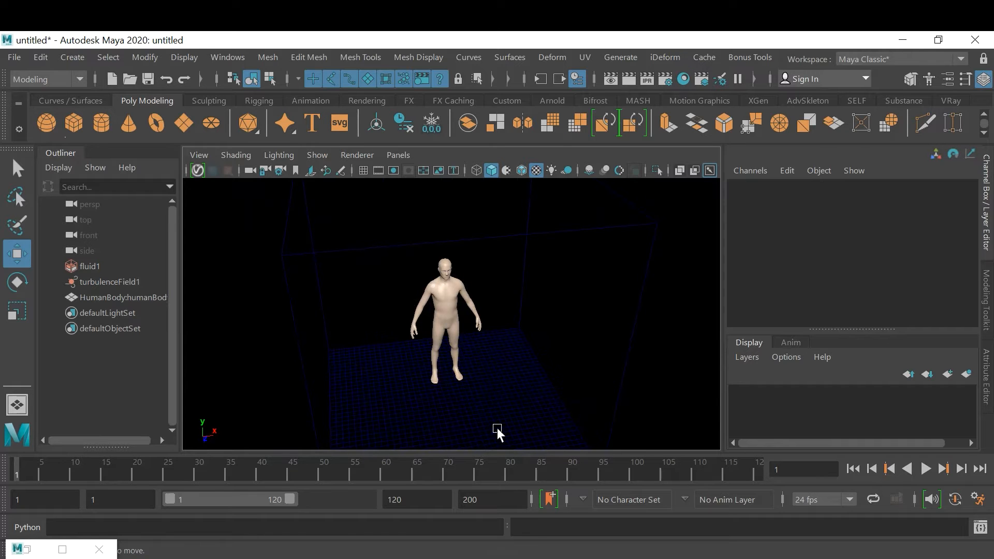
left_click_drag(507, 348, 449, 337, "alt")
right_click_drag(449, 337, 529, 350, "alt")
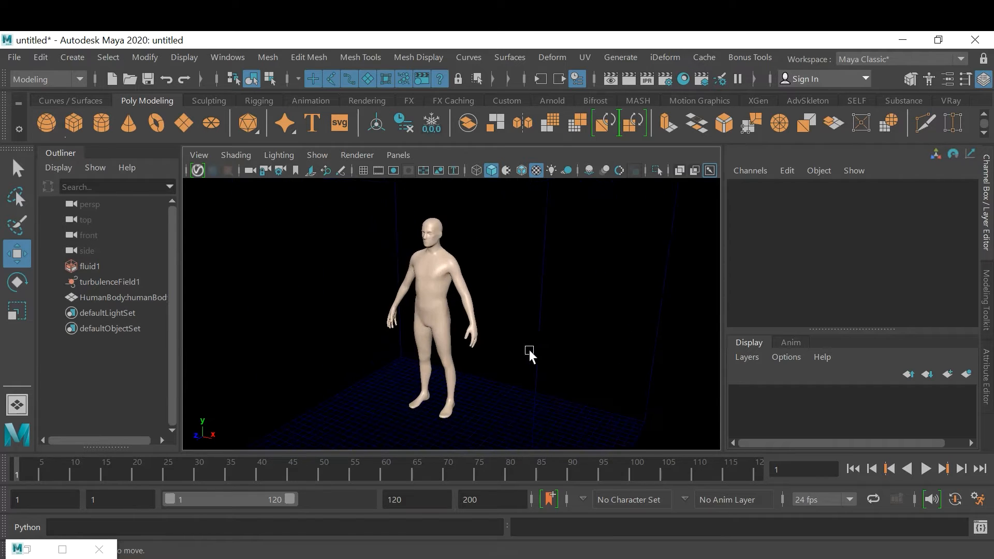
middle_click_drag(529, 350, 557, 318, "alt")
left_click_drag(556, 318, 546, 340, "alt")
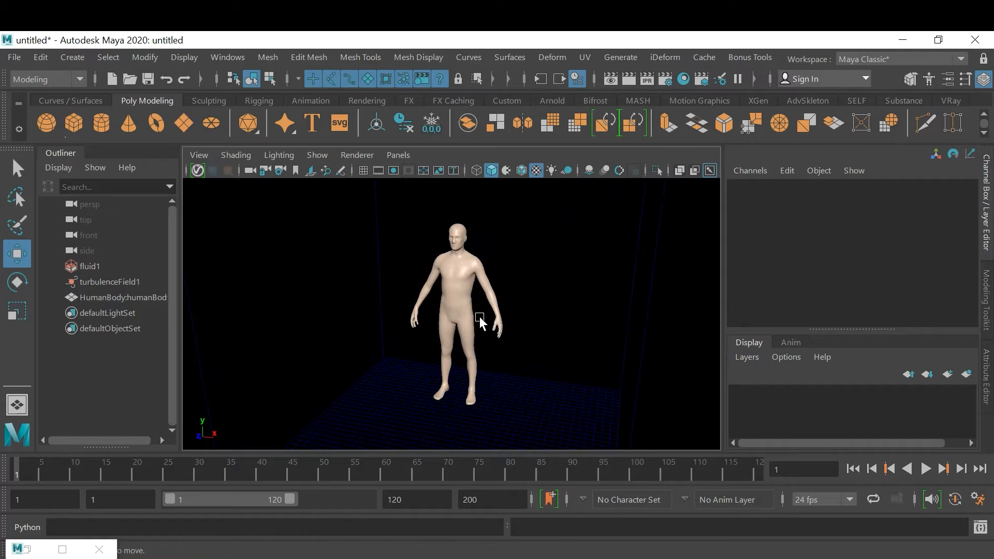
Select the fluid container and the human body, switch to the FX menu set, and apply Emit from Object with the Surface emitter type
left_click(457, 310)
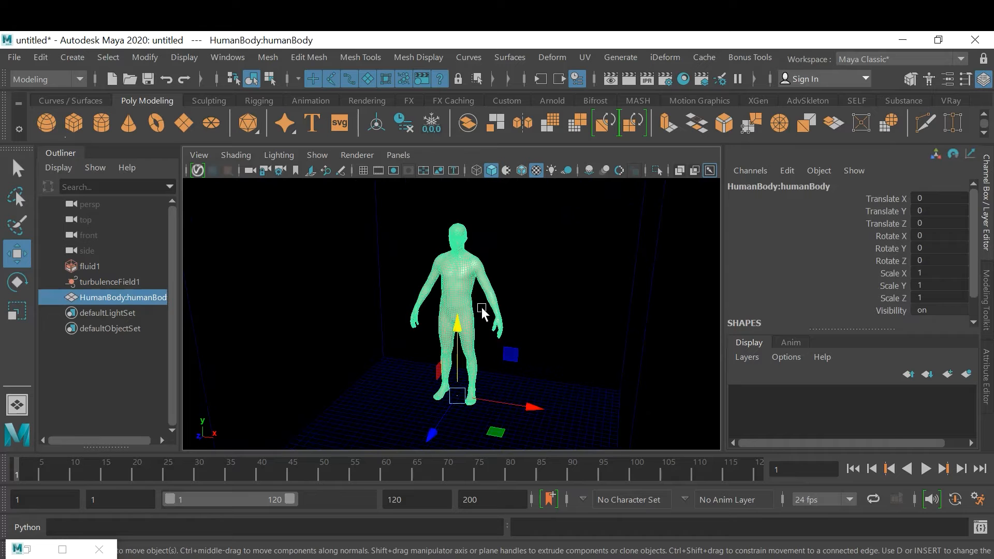
left_click(371, 366)
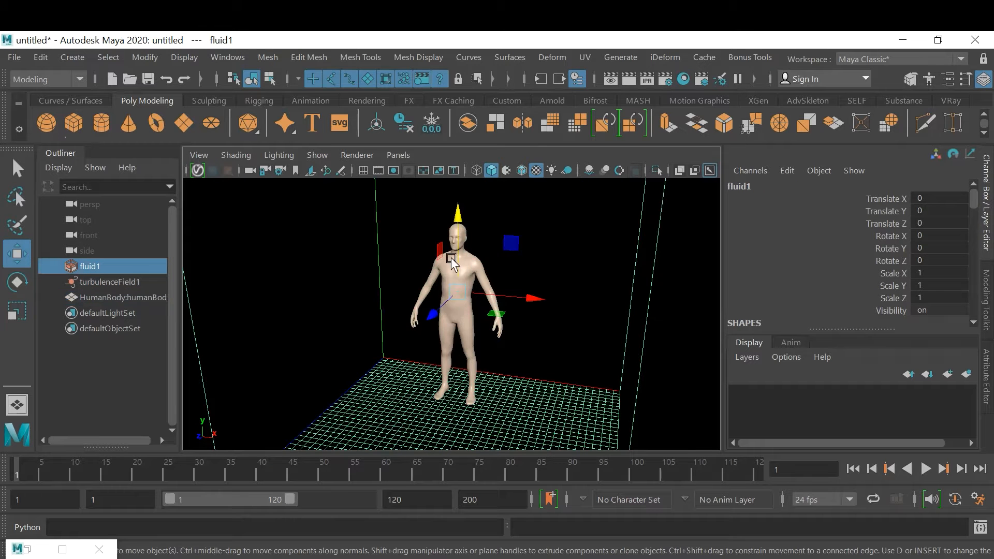
left_click(434, 270, "shift")
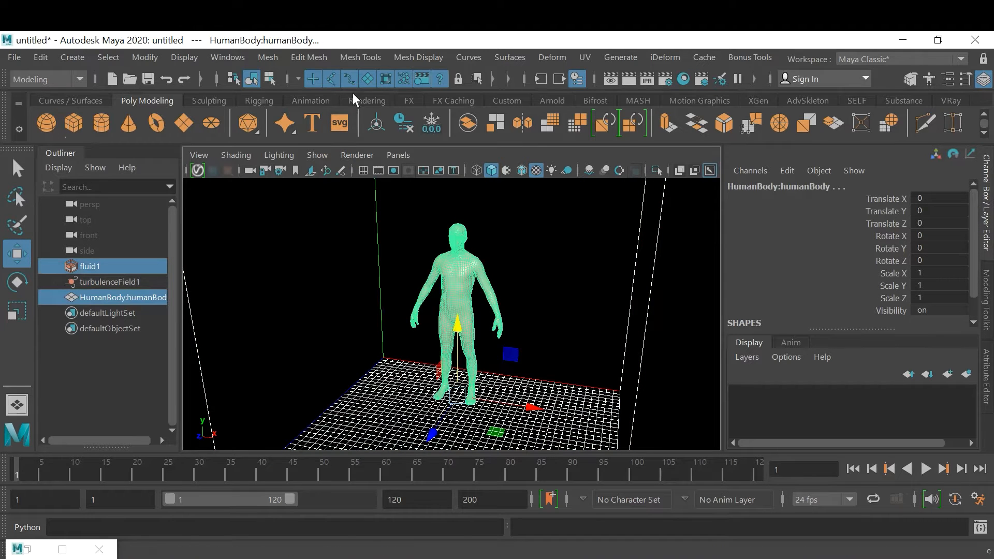
left_click(54, 80)
left_click(58, 142)
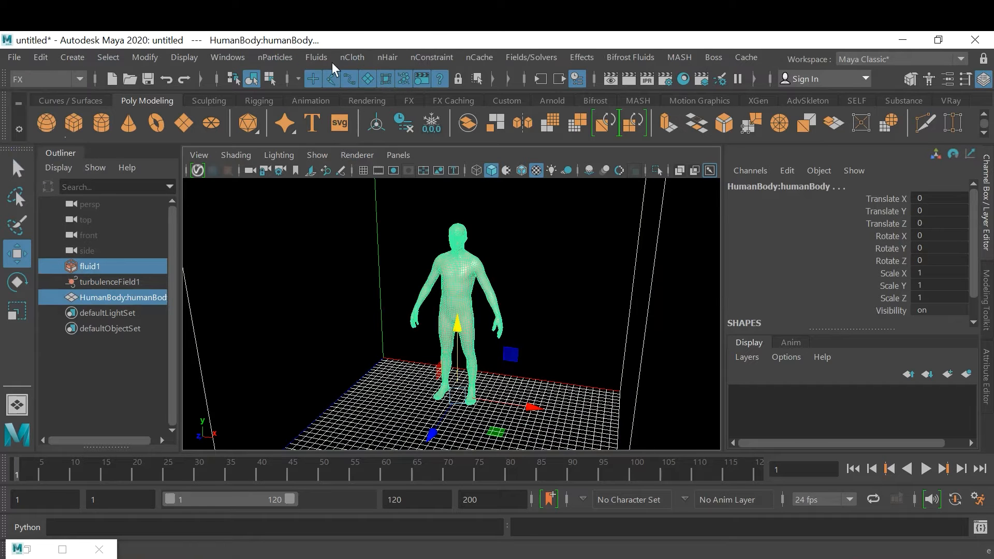
left_click(316, 58)
mouse_move(392, 130)
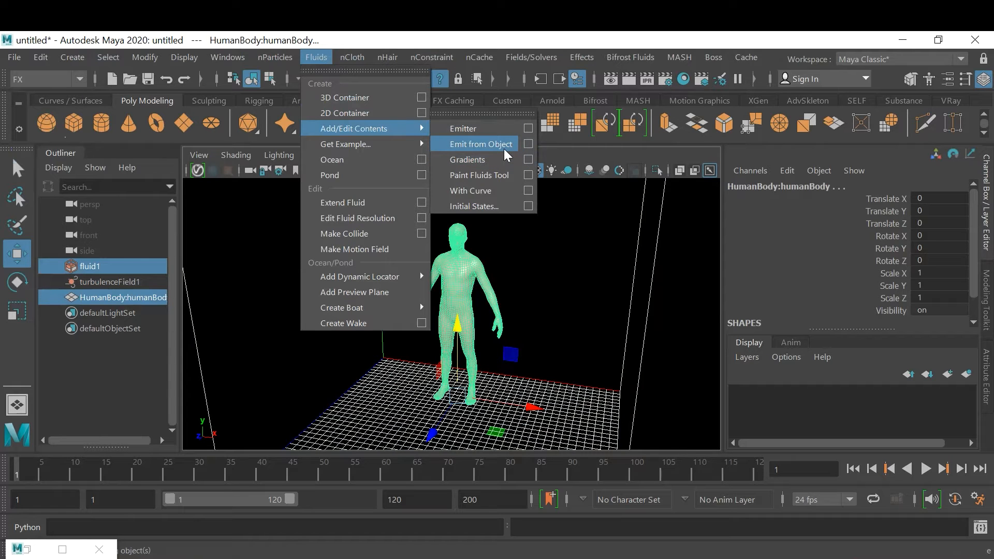
left_click(528, 144)
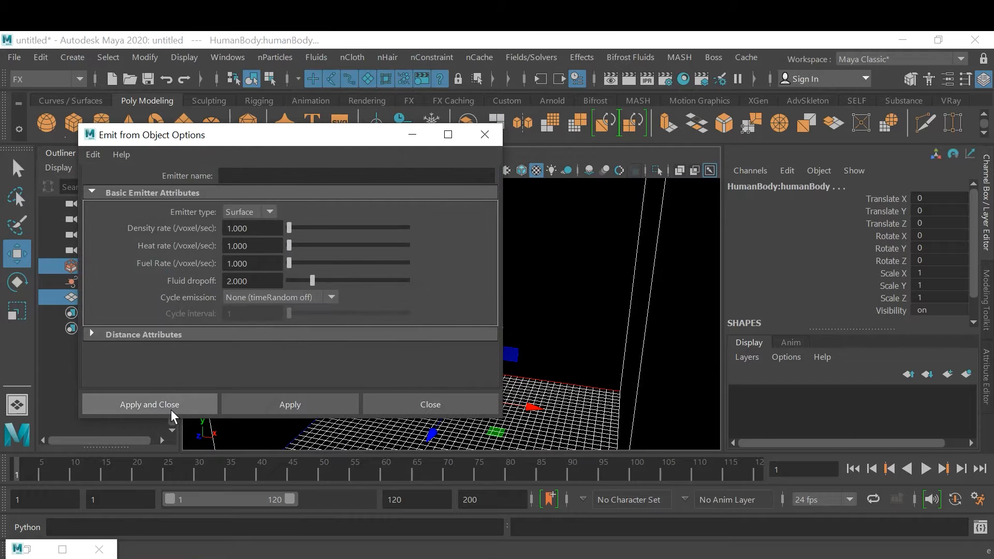
left_click(186, 402)
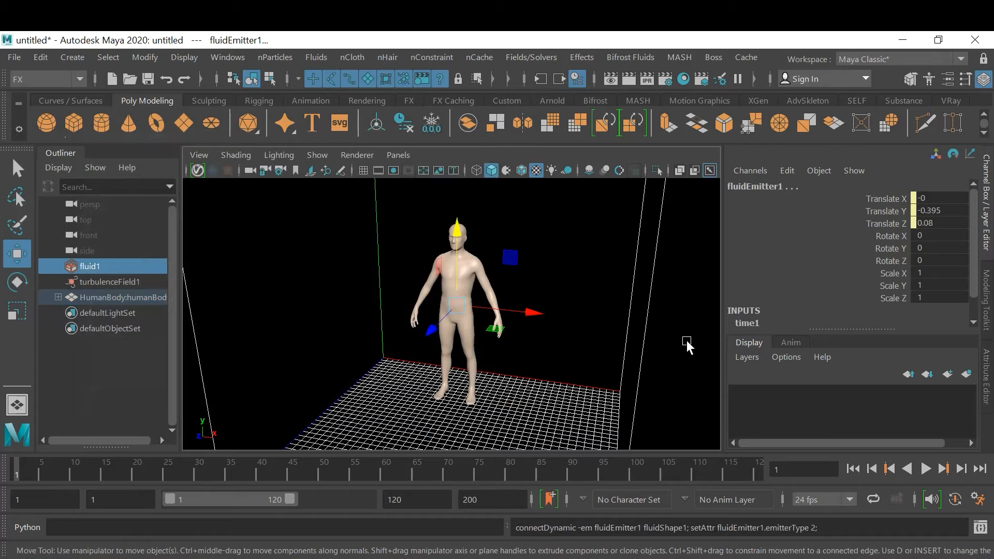
Deselect everything and play the simulation twice from the first frame to check the smoke emitting from the human body
mouse_move(589, 363)
left_mouse_down("alt")
mouse_move(545, 354)
mouse_move(590, 352)
left_mouse_up("alt")
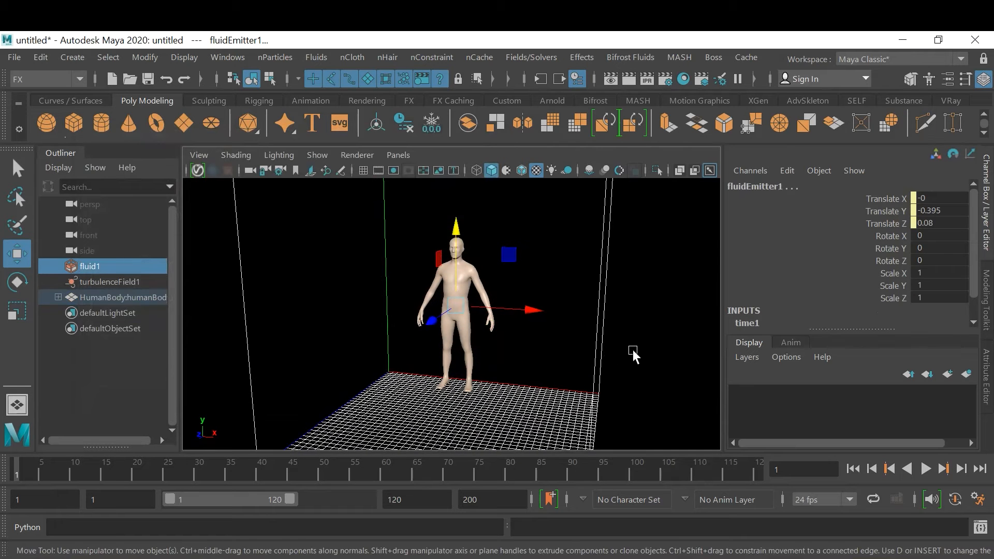
left_click(703, 362)
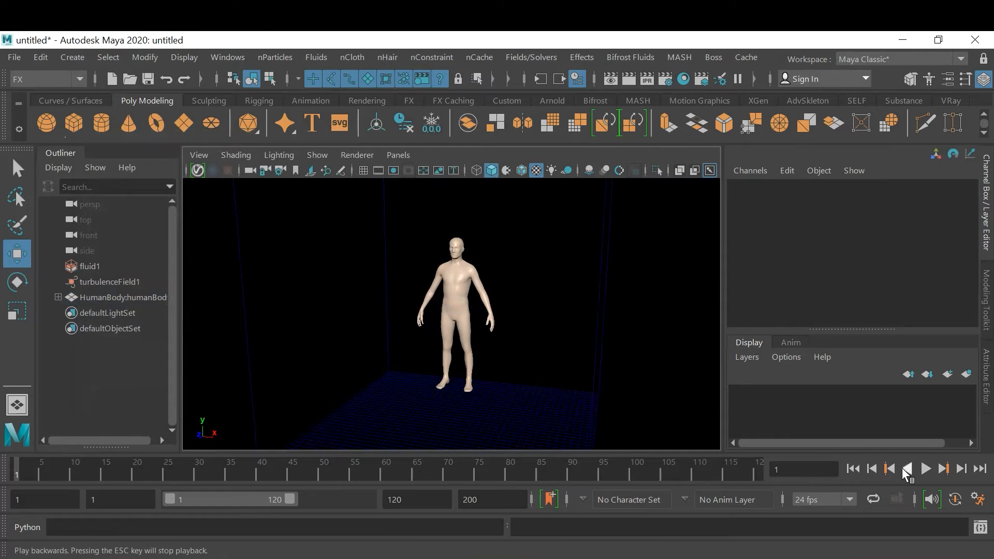
left_click(925, 469)
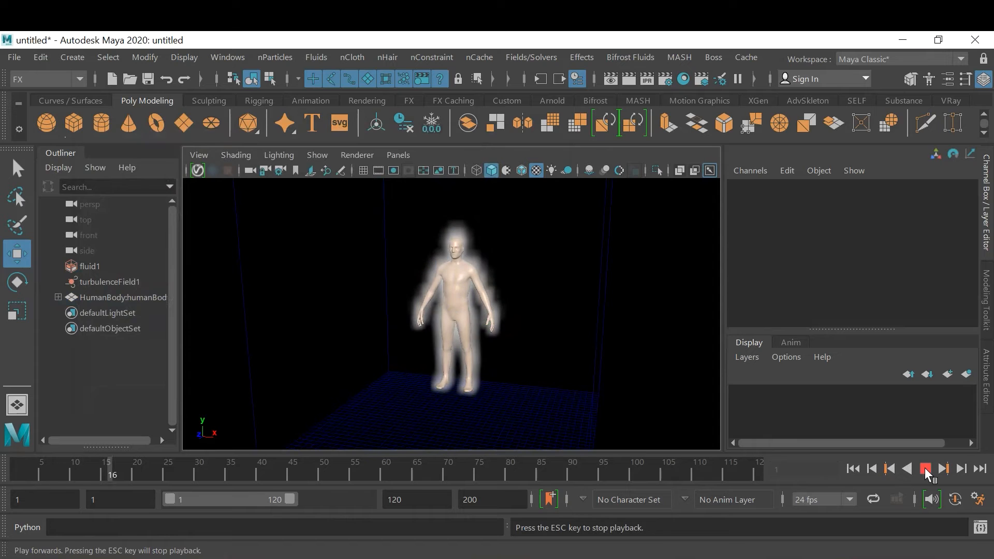
left_click(925, 467)
mouse_move(568, 361)
left_mouse_down("alt")
mouse_move(634, 357)
mouse_move(568, 367)
mouse_move(628, 347)
mouse_move(558, 366)
left_mouse_up("alt")
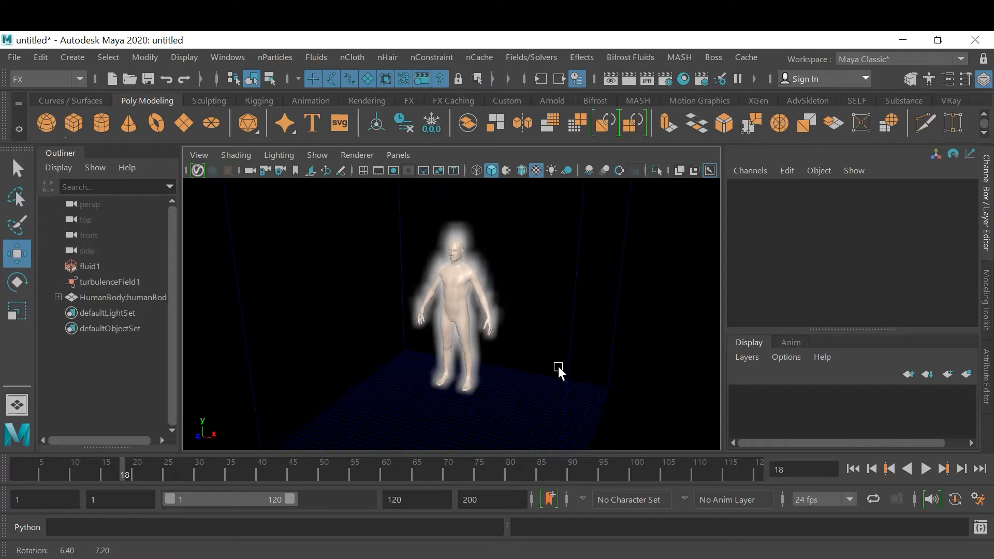
left_click(860, 468)
left_click(925, 469)
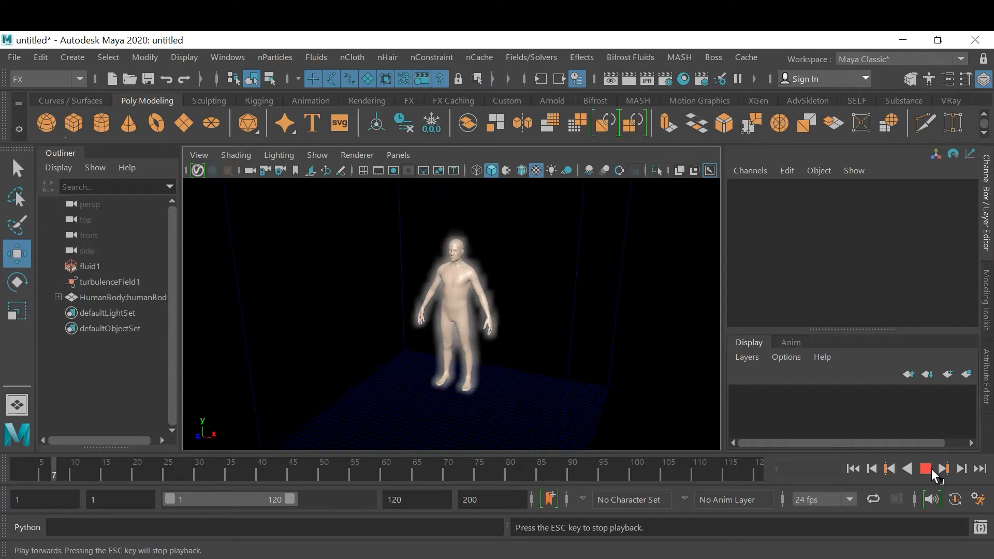
left_click(930, 468)
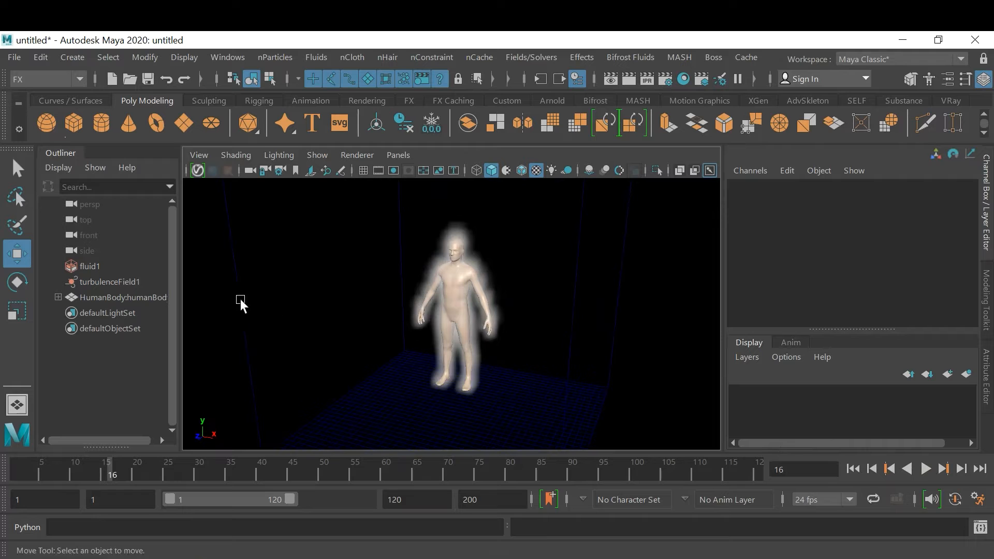
Hide the human body mesh so that only its smoke shows, and inspect the smoke from several angles
left_click(58, 297)
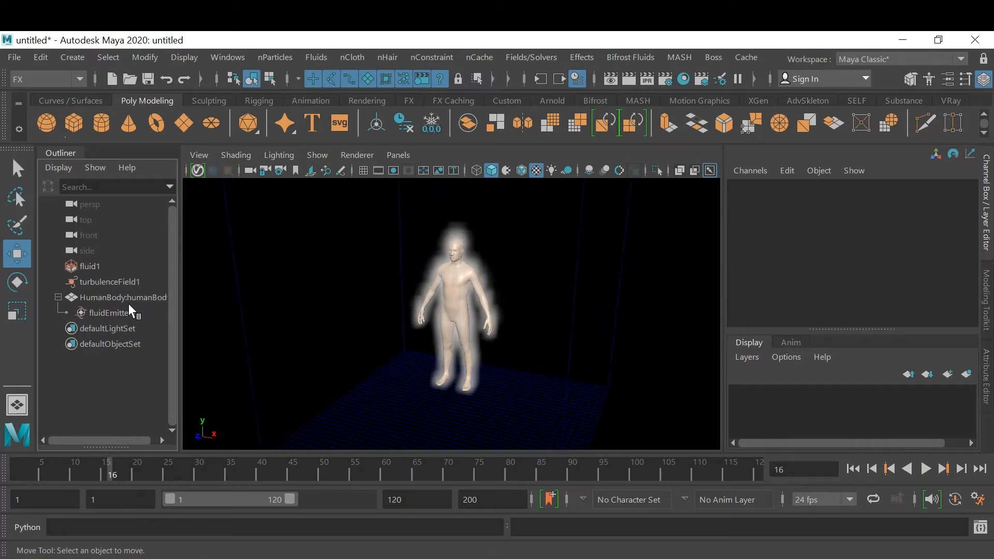
left_click(125, 299)
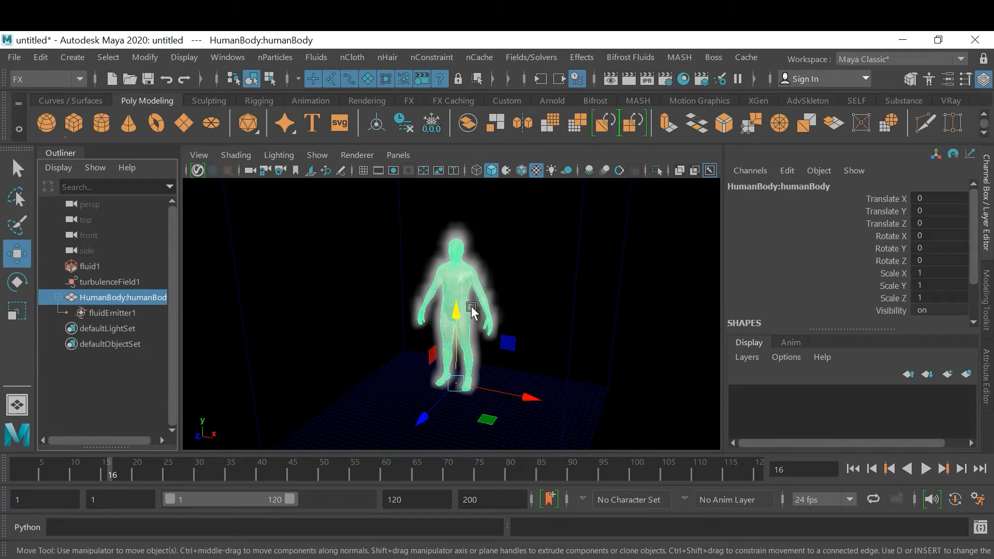
key("ctrl+h")
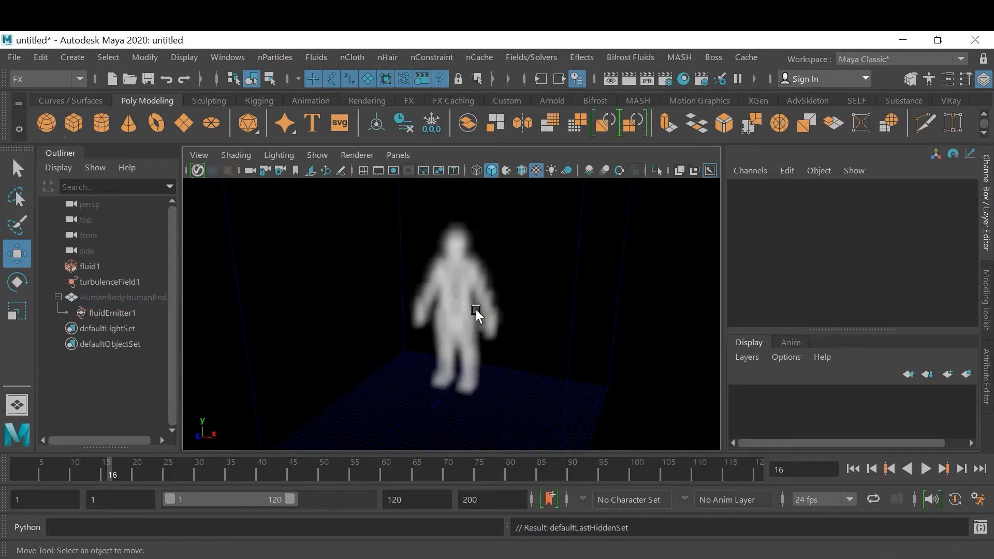
left_click_drag(470, 333, 510, 334, "alt")
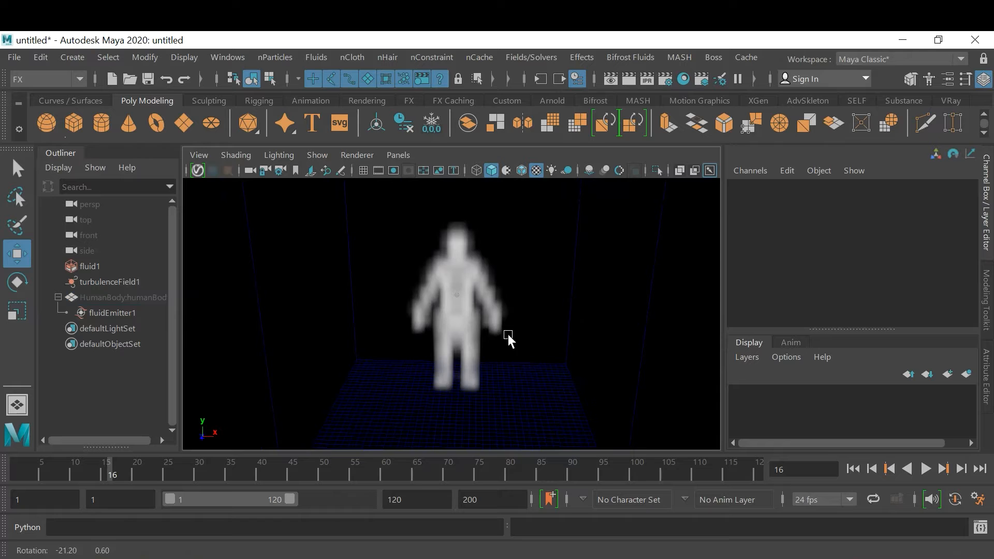
right_click_drag(535, 332, 514, 327, "alt")
left_click_drag(514, 328, 516, 335, "alt")
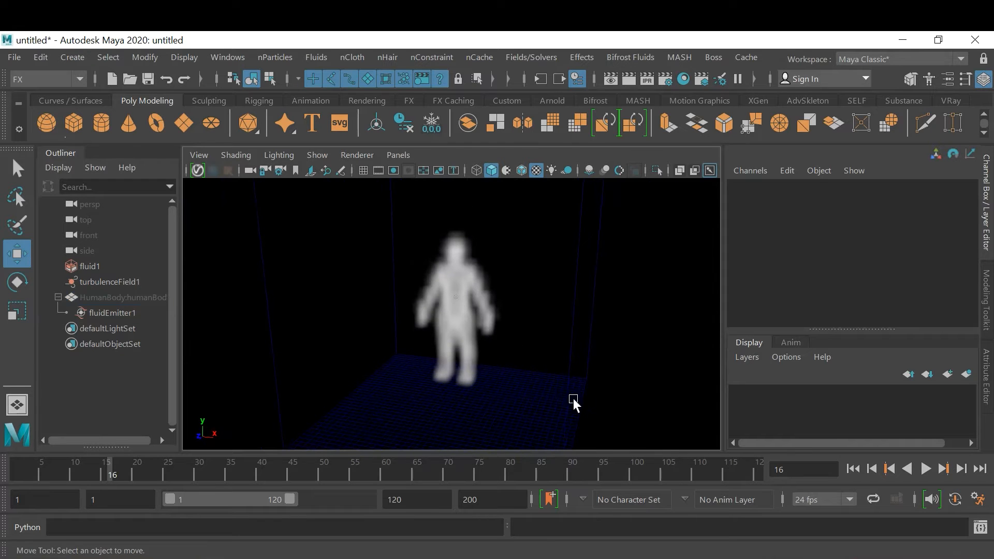
Set the fluid container's Base Resolution to 80, play the simulation from the start, and inspect the smoke up close
left_click(556, 392)
key("ctrl+a")
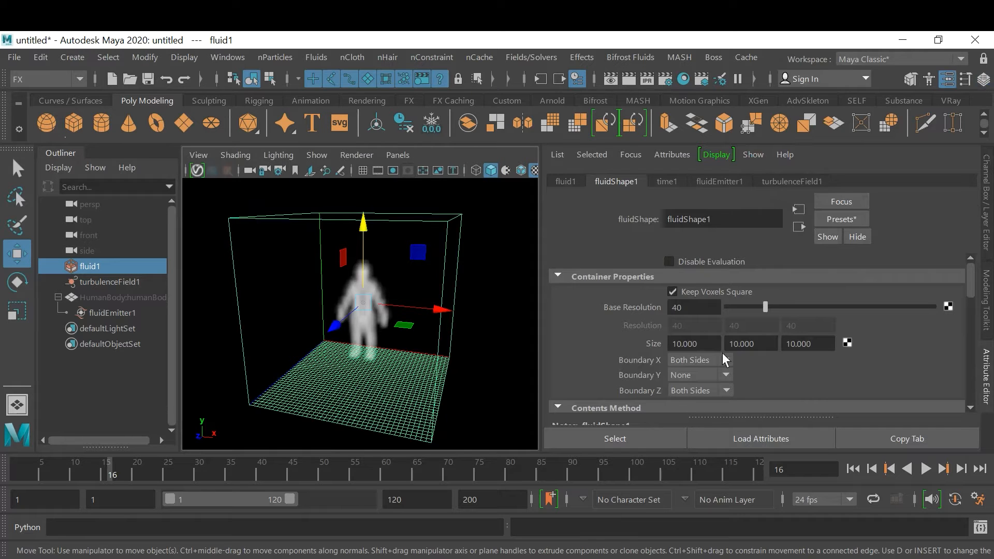
double_click(709, 308)
type("80")
key("Return")
left_click(853, 469)
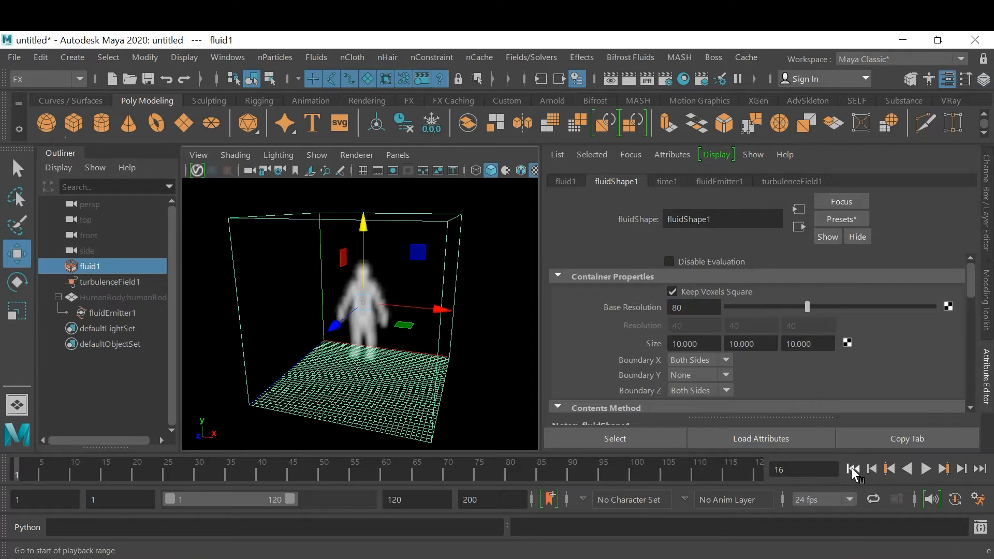
left_click(927, 469)
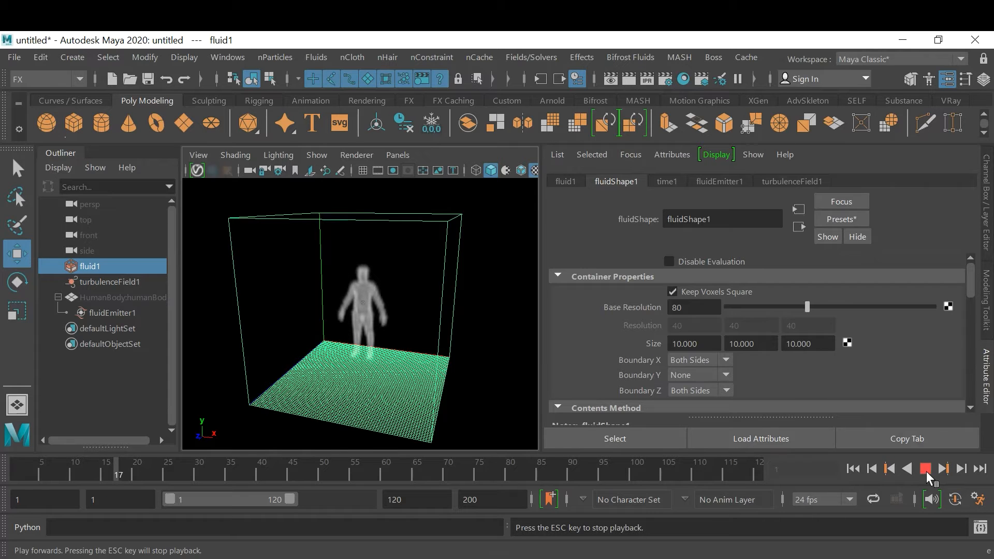
left_click(926, 469)
left_click_drag(384, 329, 484, 359, "alt")
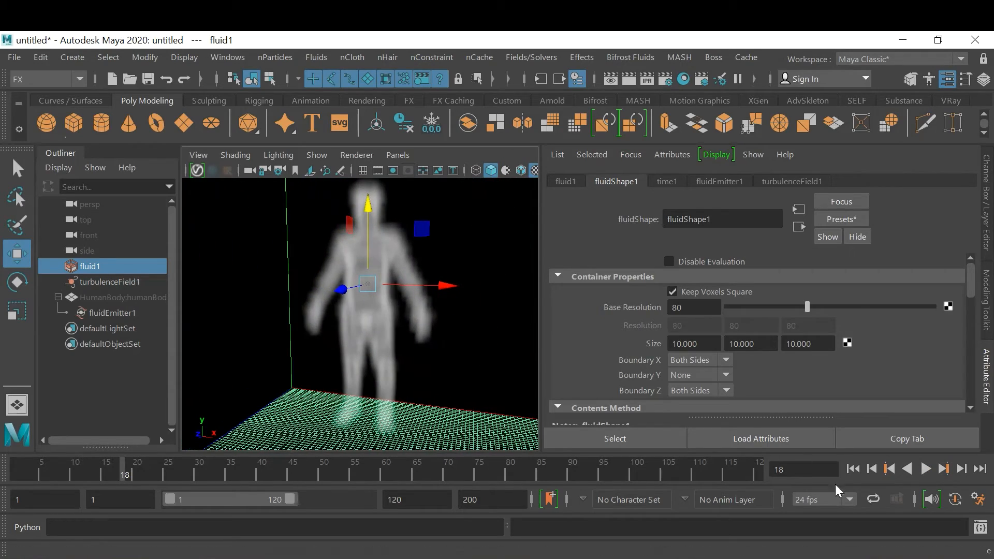
Set the container's Base Resolution to 40, play the simulation from the start, and inspect the smoke
left_click(715, 304)
double_click(715, 304)
type("40")
key("Return")
left_click(854, 469)
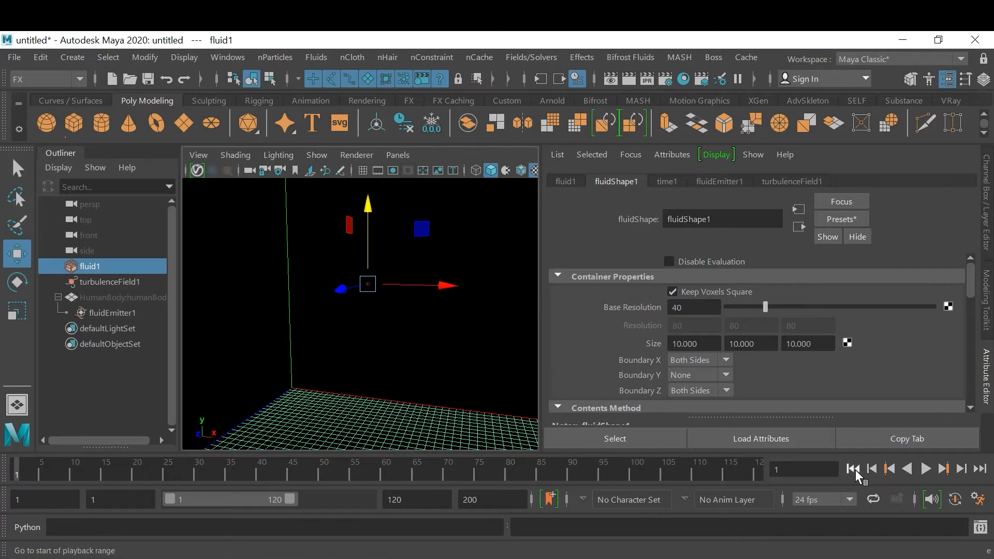
left_click(926, 469)
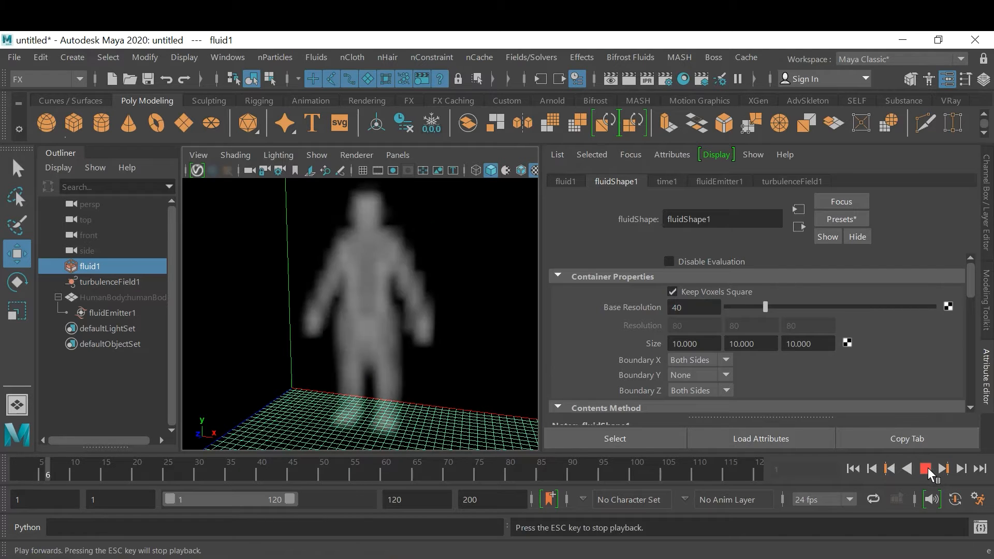
left_click(926, 469)
left_click_drag(367, 350, 409, 358, "alt")
left_click_drag(497, 357, 456, 365, "alt")
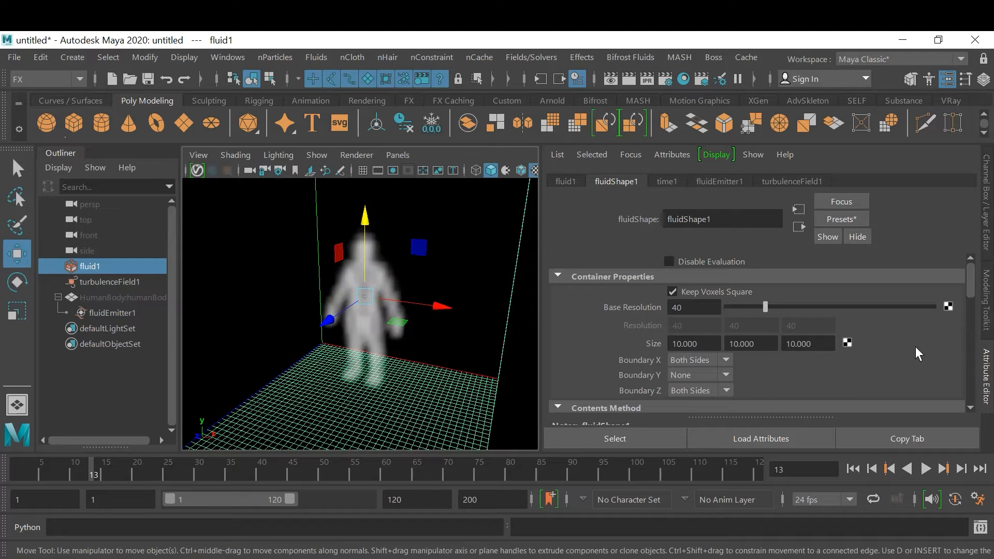
left_click_drag(439, 357, 418, 353, "alt")
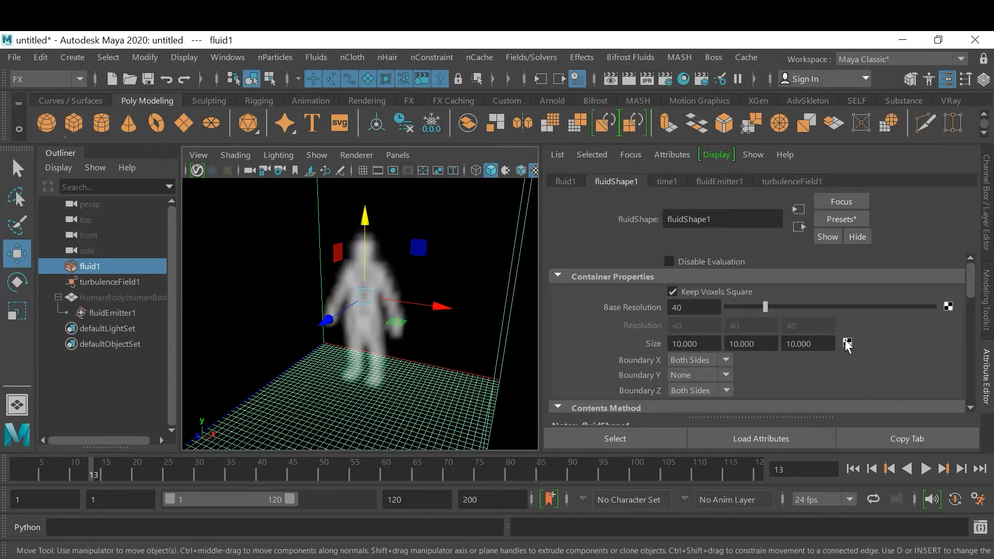
Continue the playback, replay it from the first frame, and examine from the front how the smoke rises off the body
left_click(929, 468)
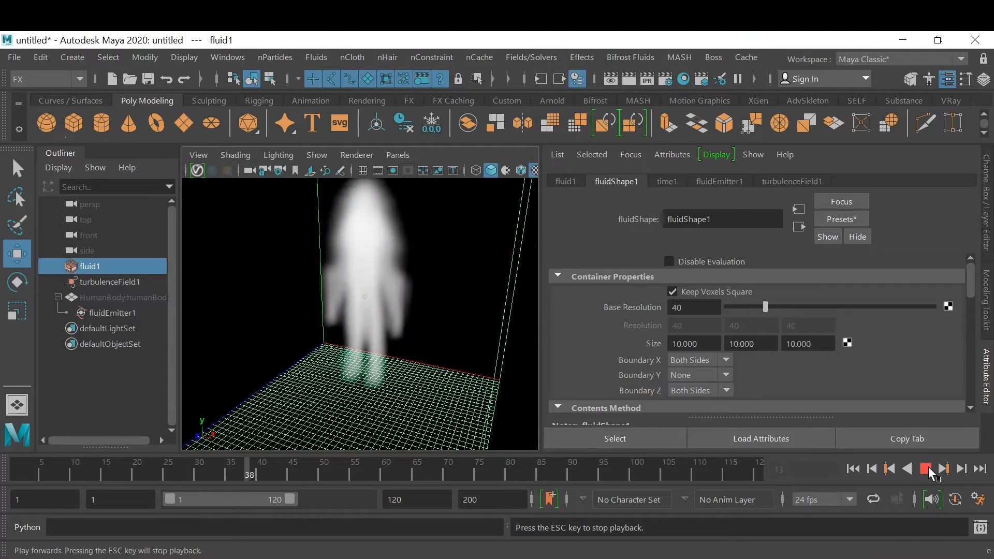
left_click(926, 468)
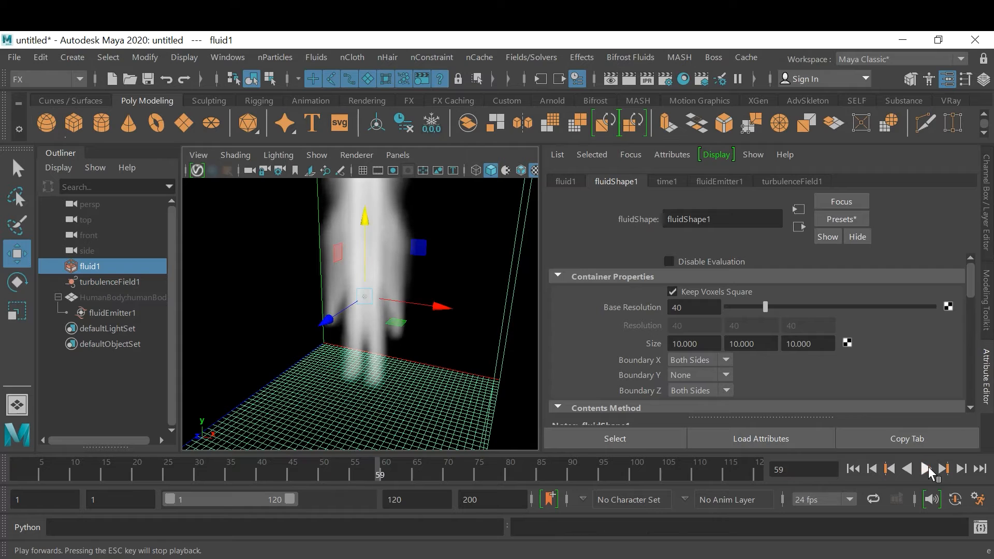
left_click(854, 469)
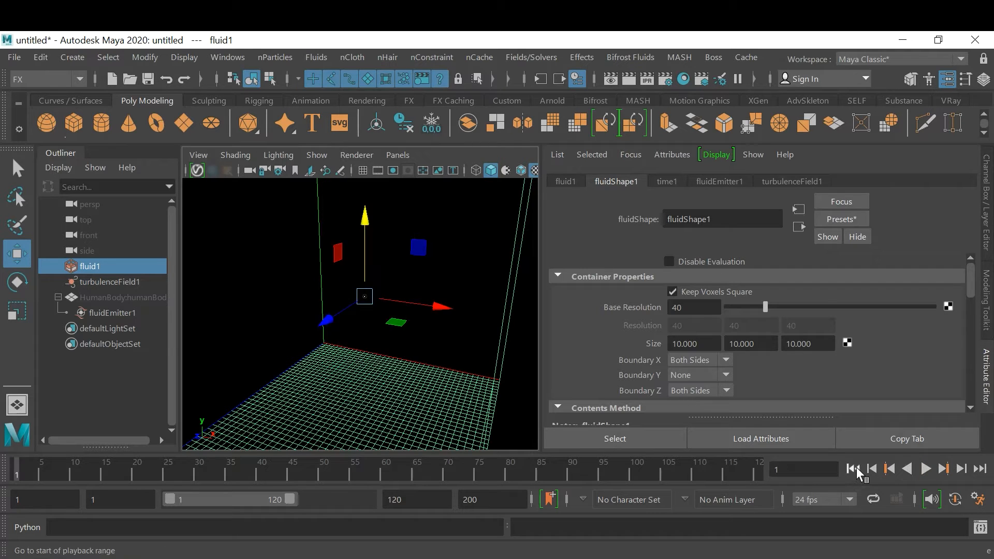
left_click(926, 469)
left_click(926, 468)
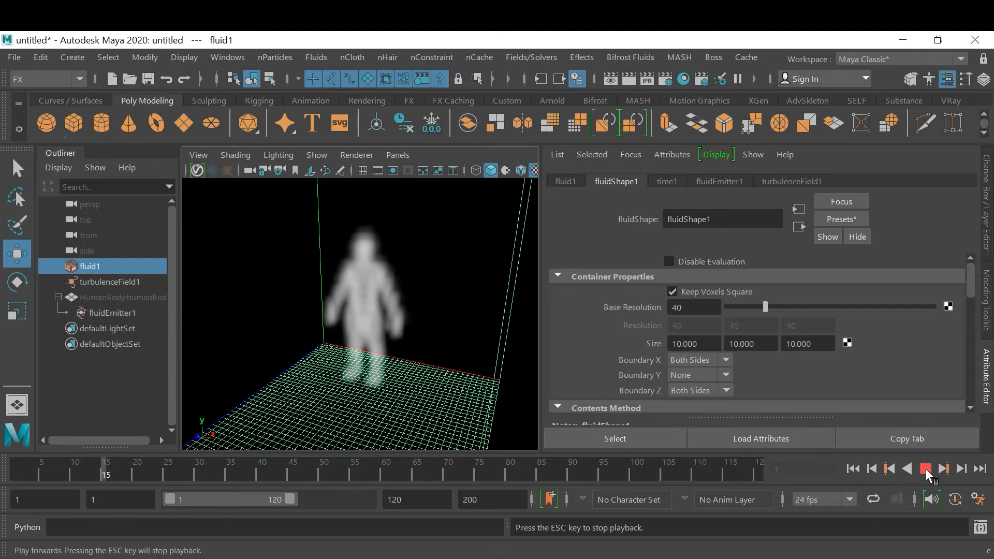
left_click_drag(358, 324, 390, 318, "alt")
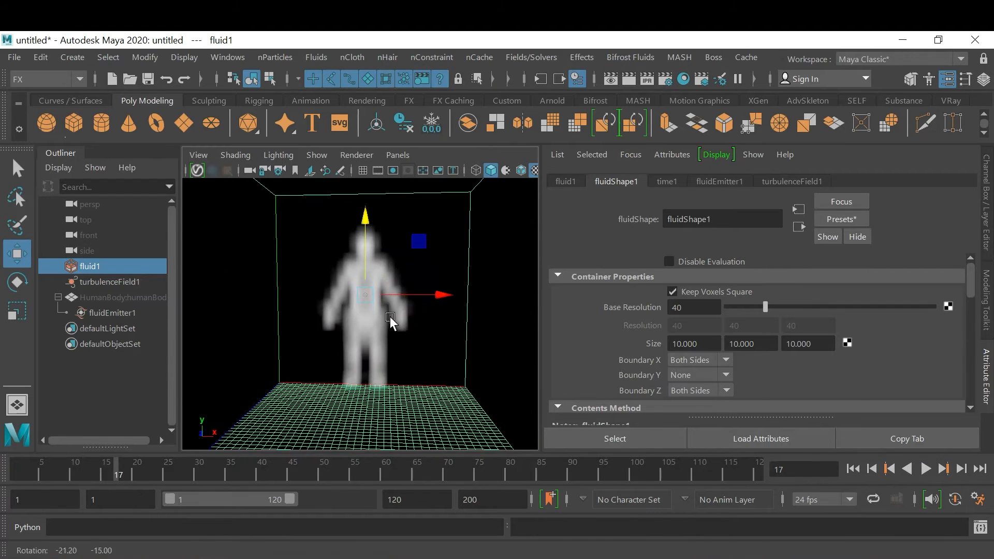
left_click(925, 469)
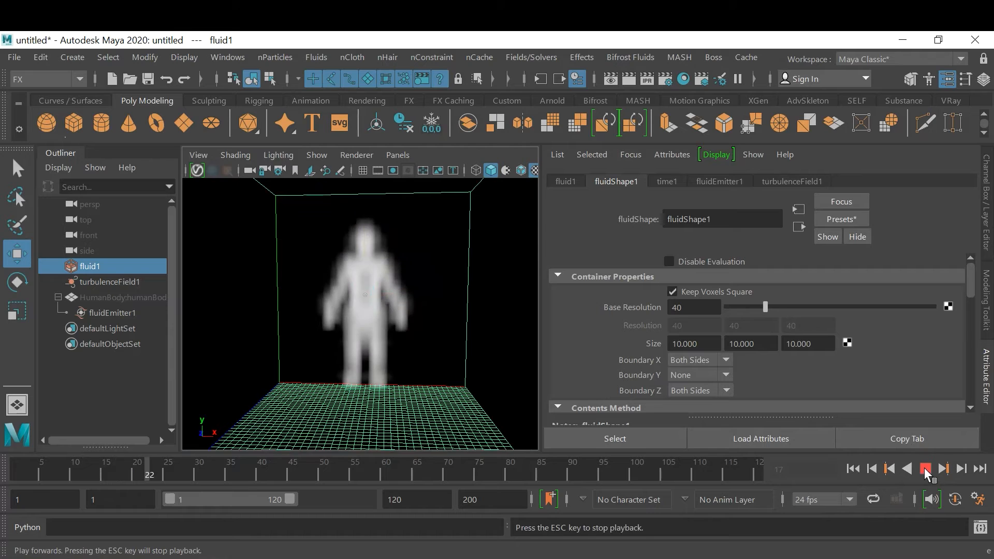
left_click(926, 469)
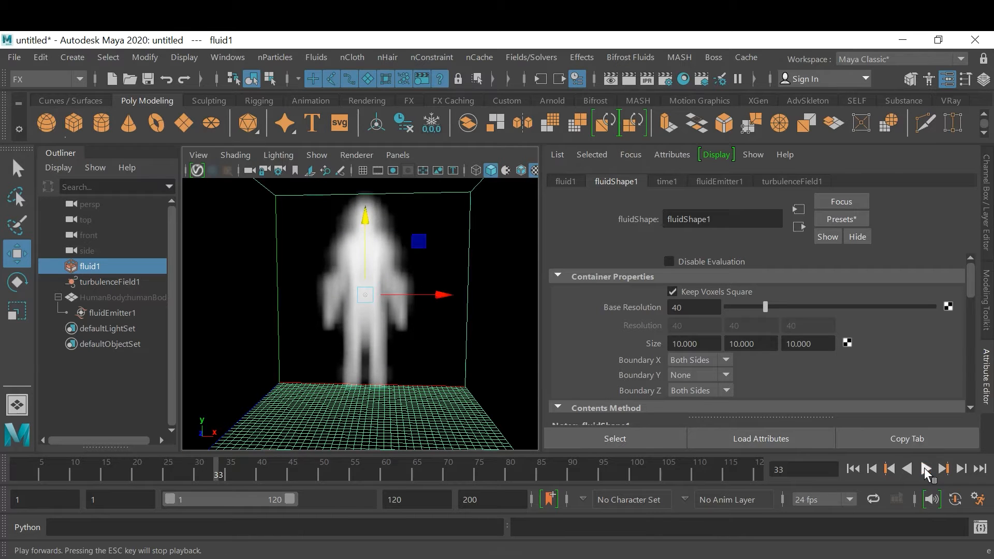
left_click(853, 469)
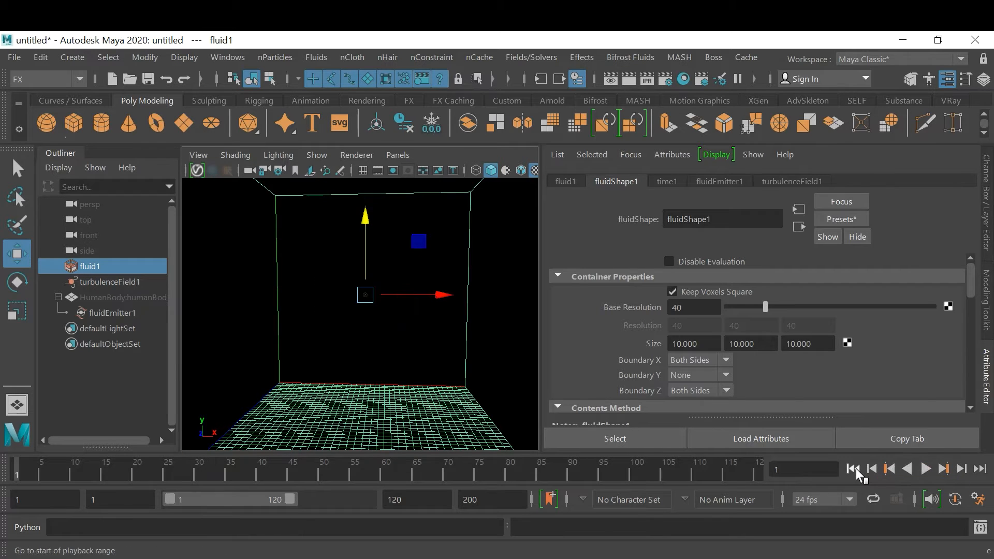
left_click(927, 468)
left_click(926, 468)
Set the fluid's Density contents method to Static Grid and play the simulation from the start
left_click_drag(971, 291, 969, 316)
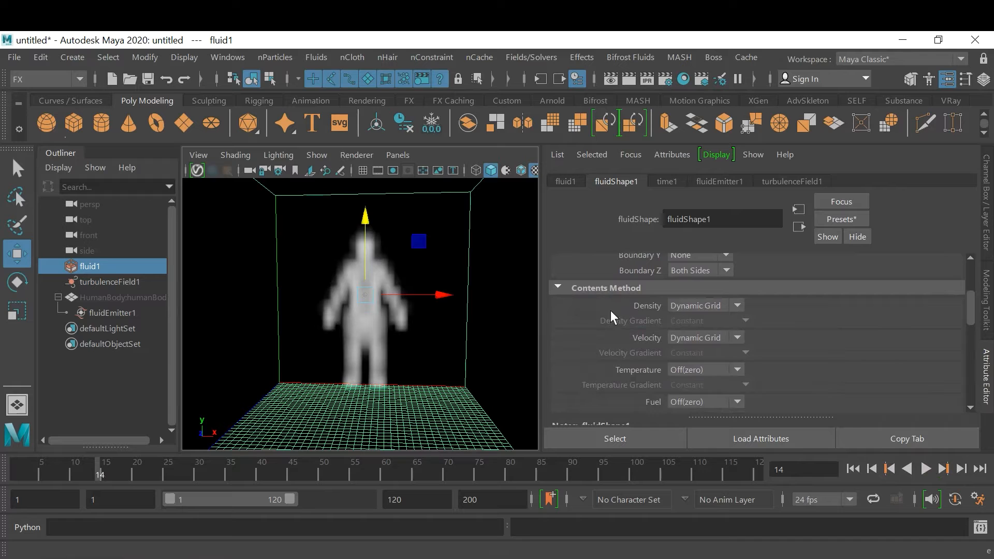
left_click(712, 306)
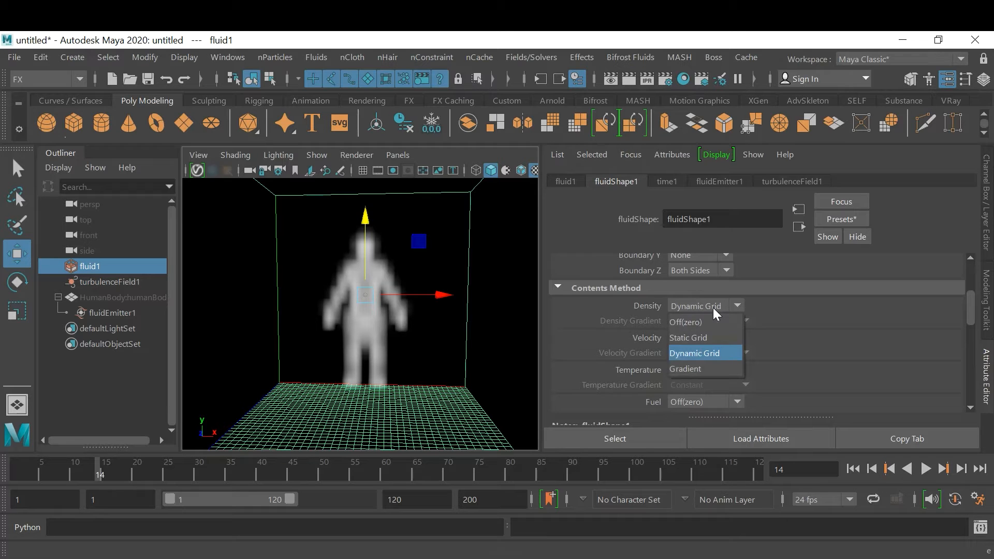
left_click(713, 335)
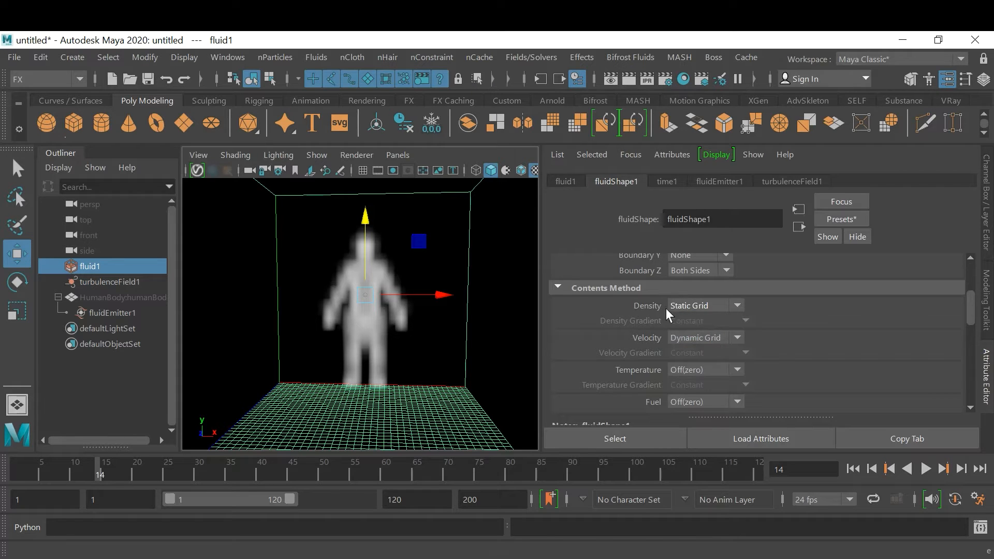
left_click(854, 470)
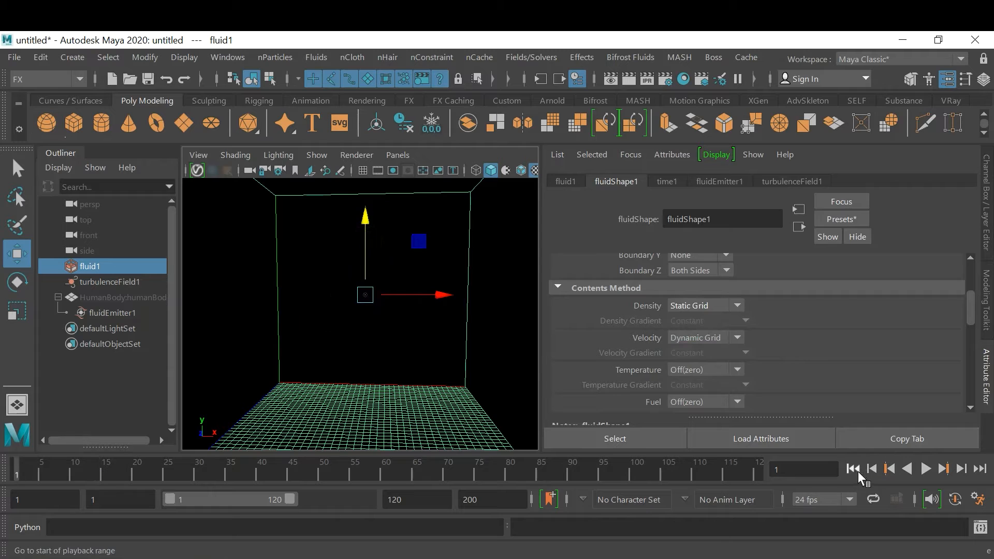
left_click(928, 465)
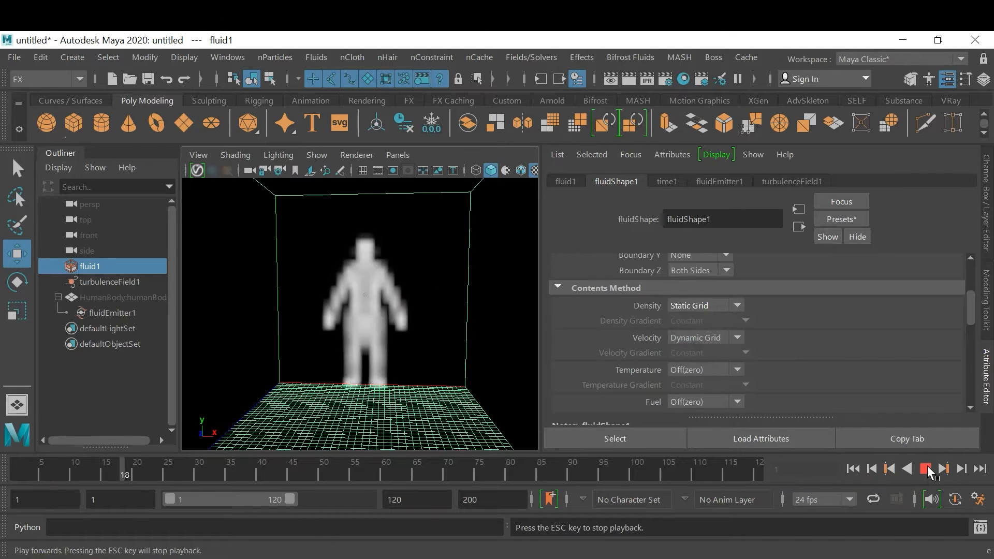
left_click(927, 465)
mouse_move(435, 350)
left_mouse_down("alt")
mouse_move(335, 355)
mouse_move(433, 362)
mouse_move(416, 353)
left_mouse_up("alt")
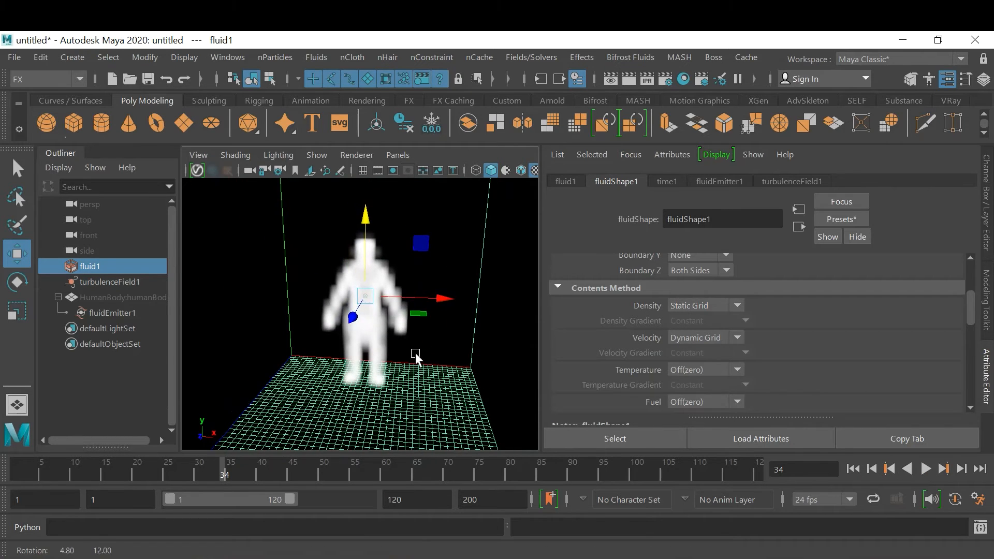
Replay the Static Grid simulation from the first frame to examine the smoke, and return to the Container Properties
left_click(852, 469)
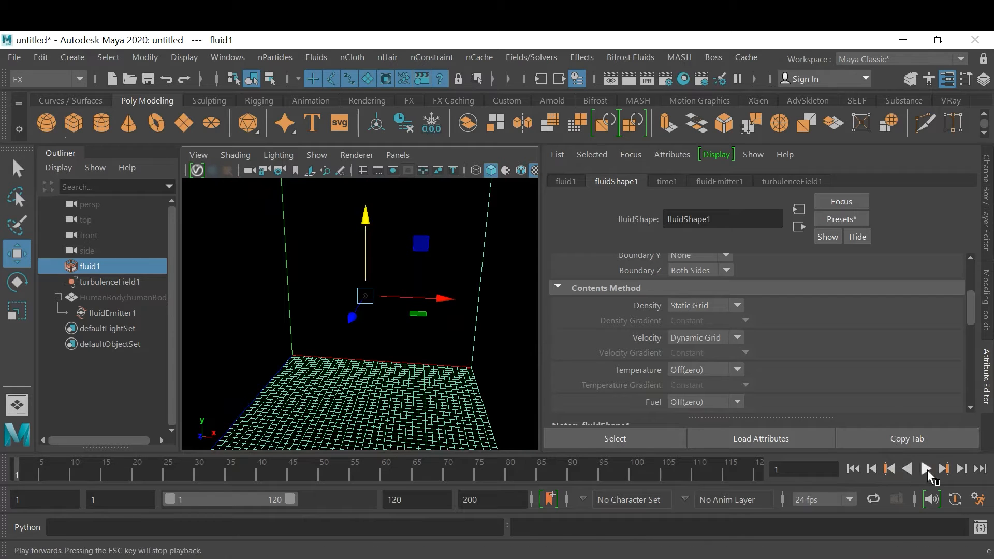
left_click(926, 470)
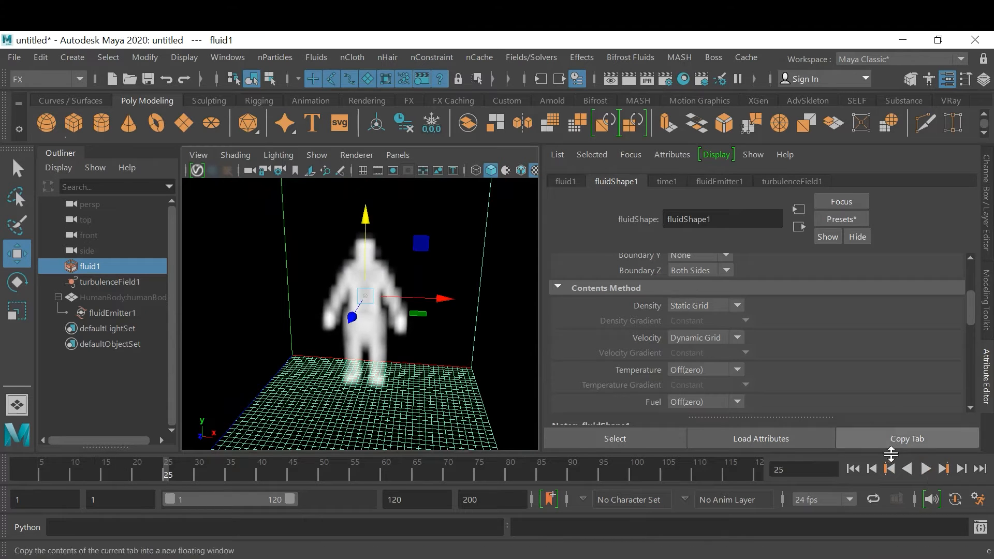
left_click(268, 371)
left_click(288, 379)
left_click_drag(970, 320, 969, 286)
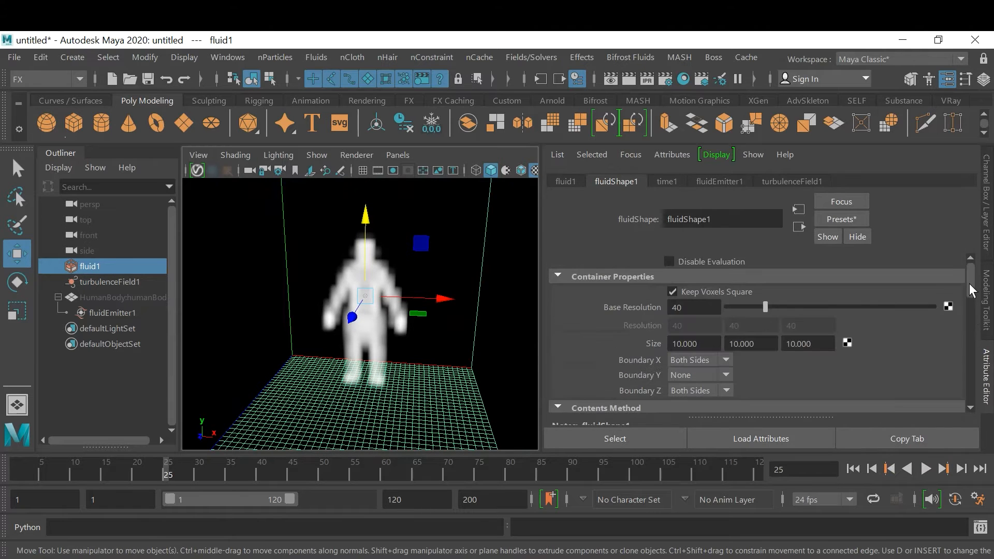
Set the container's Base Resolution to 80 and play the simulation from the first frame to examine the smoke
left_click(705, 307)
type("80")
key("Return")
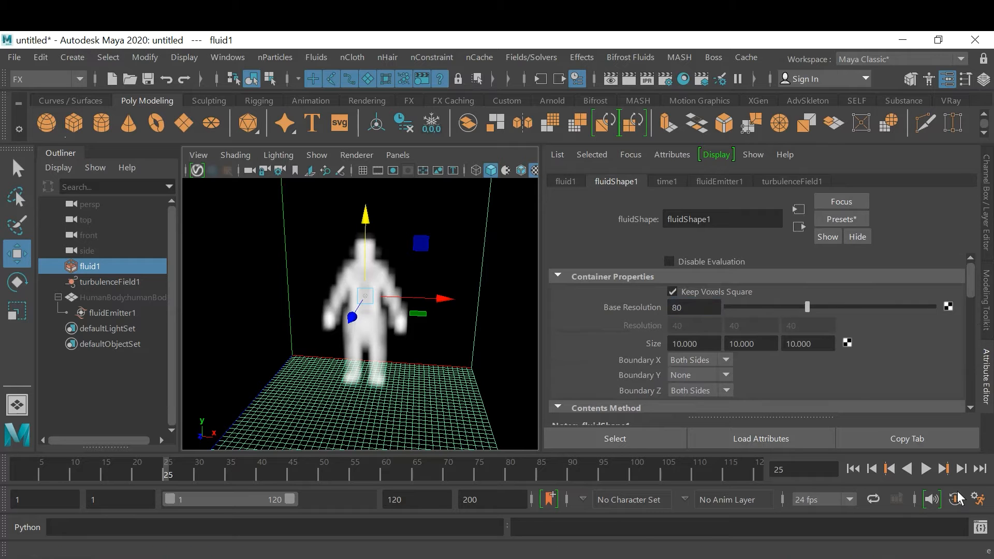
left_click(853, 469)
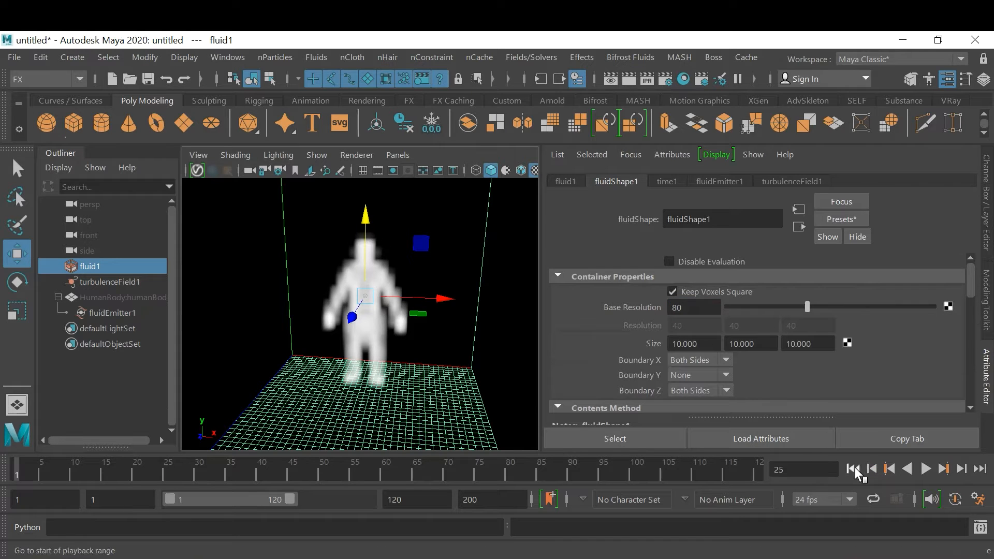
left_click(927, 469)
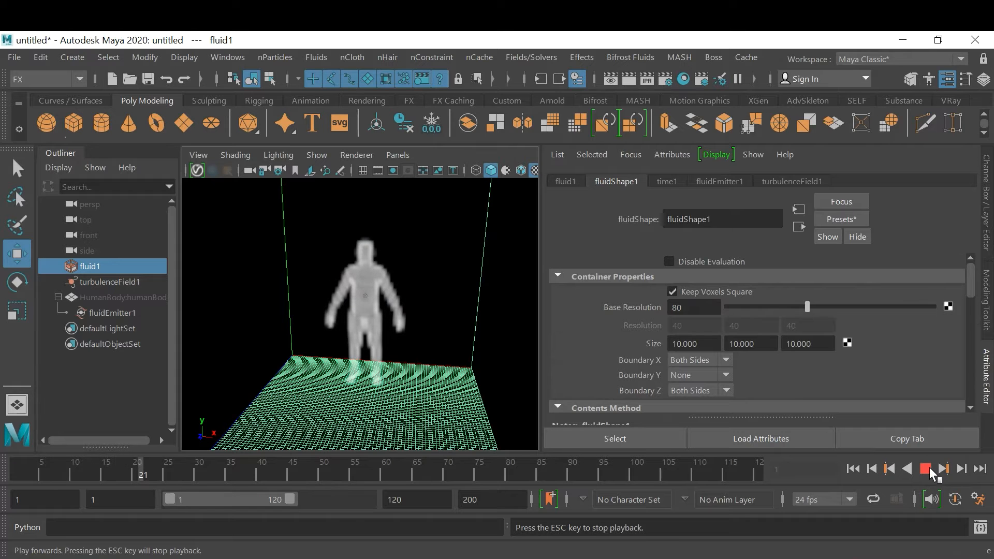
left_click(926, 468)
left_click_drag(483, 318, 419, 344, "alt")
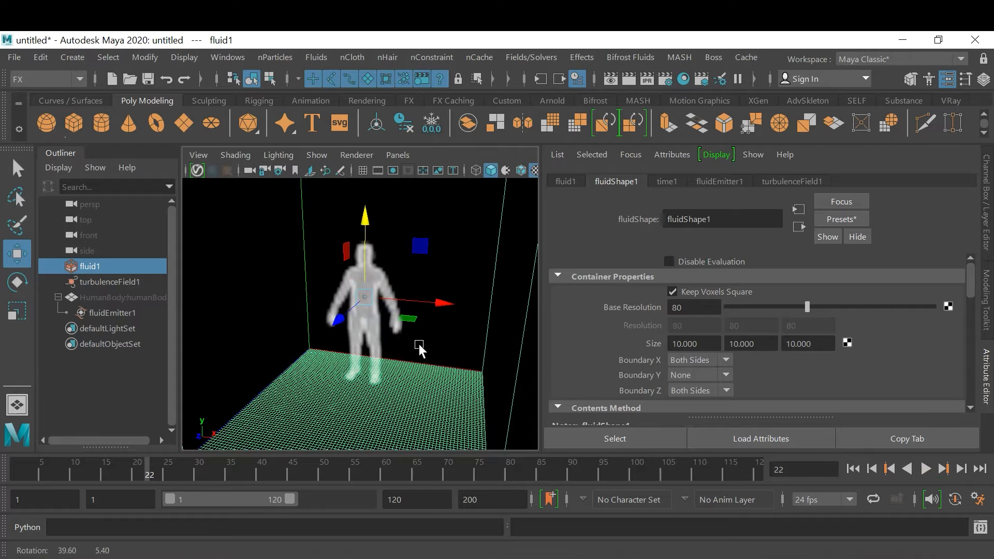
left_click(926, 469)
left_click(926, 469)
right_click(525, 476)
mouse_move(638, 335)
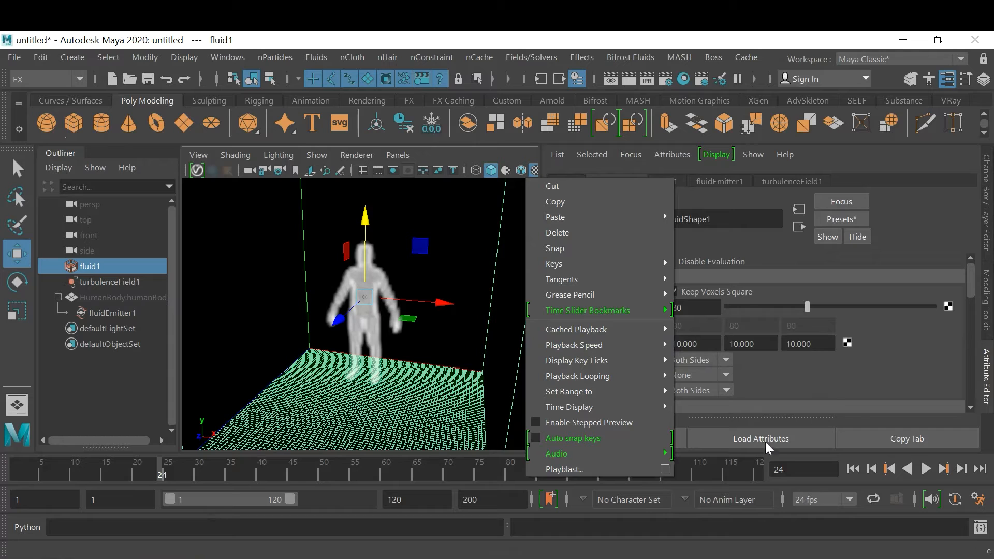
left_click(823, 381)
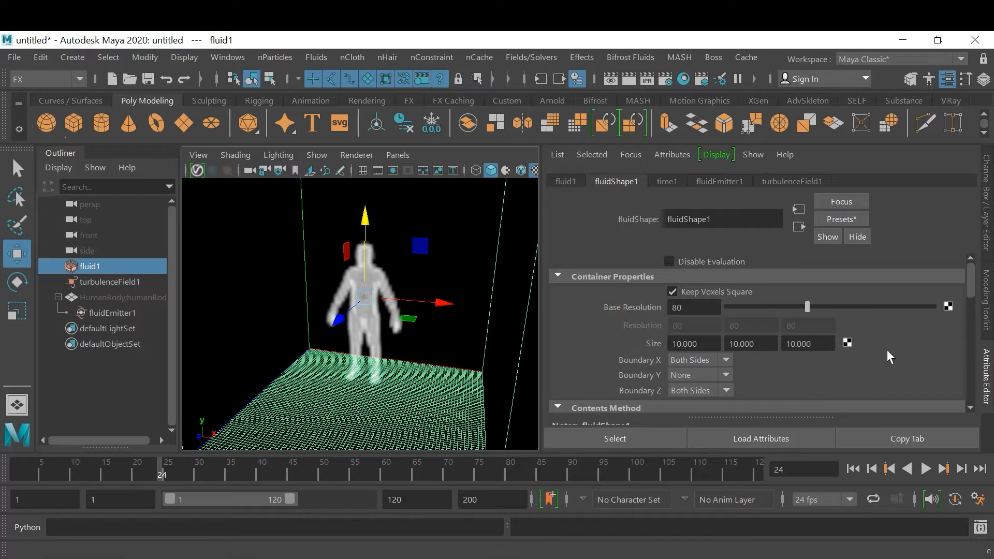
Set a key at frame 25 on the fluid's Density contents method with Static Grid
scroll(969, 293, "down", 3)
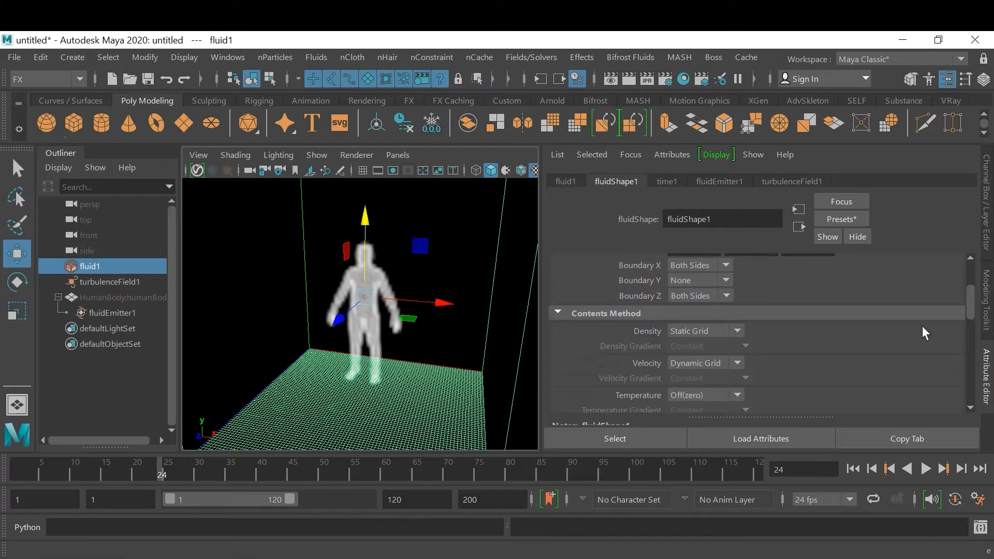
left_click(959, 470)
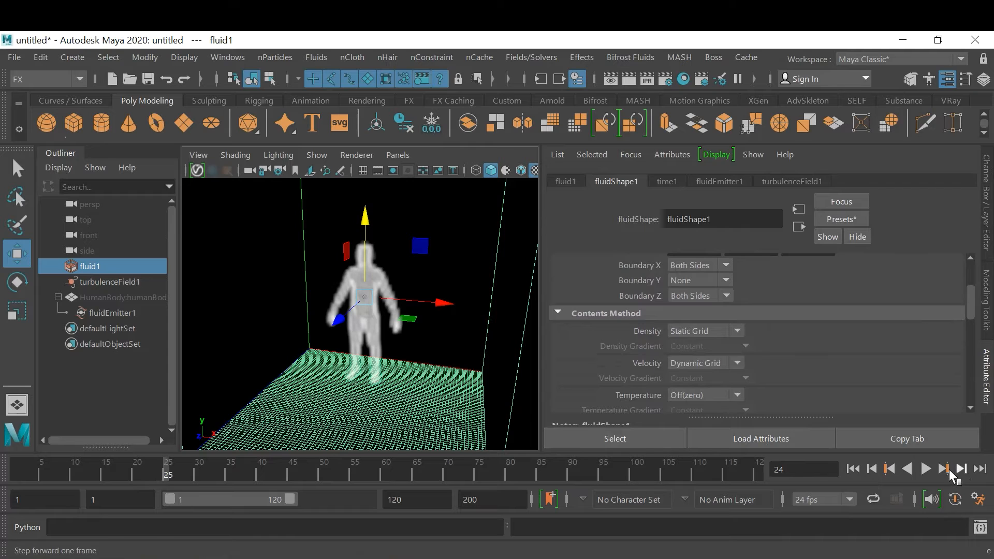
right_click(636, 332)
left_click(679, 353)
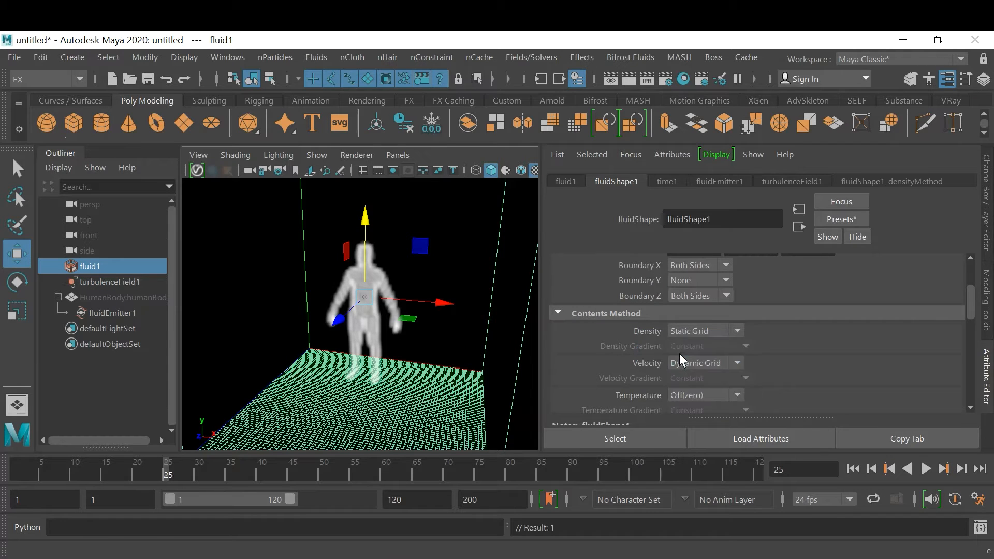
At frame 26, change the fluid's Density contents method to Dynamic Grid and key it
left_click(961, 470)
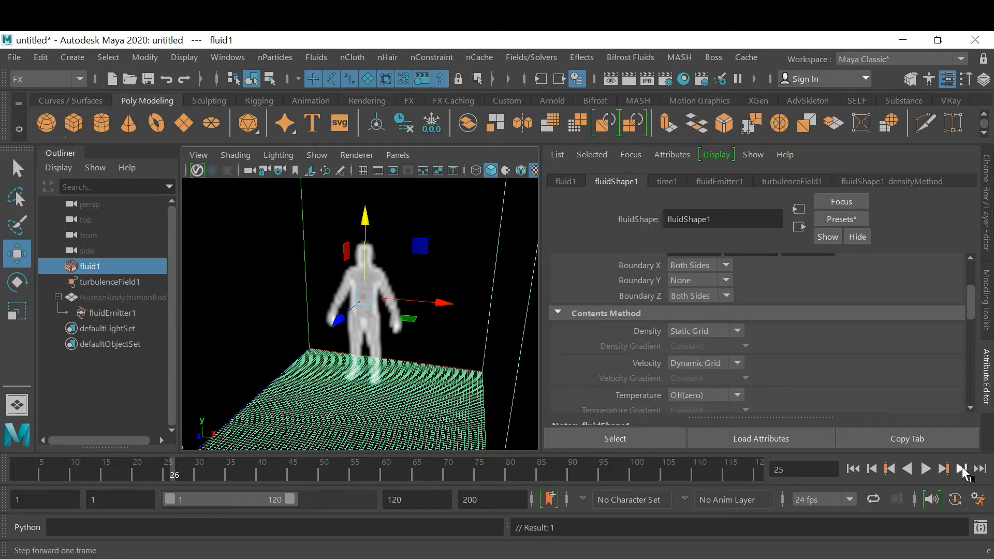
left_click(729, 332)
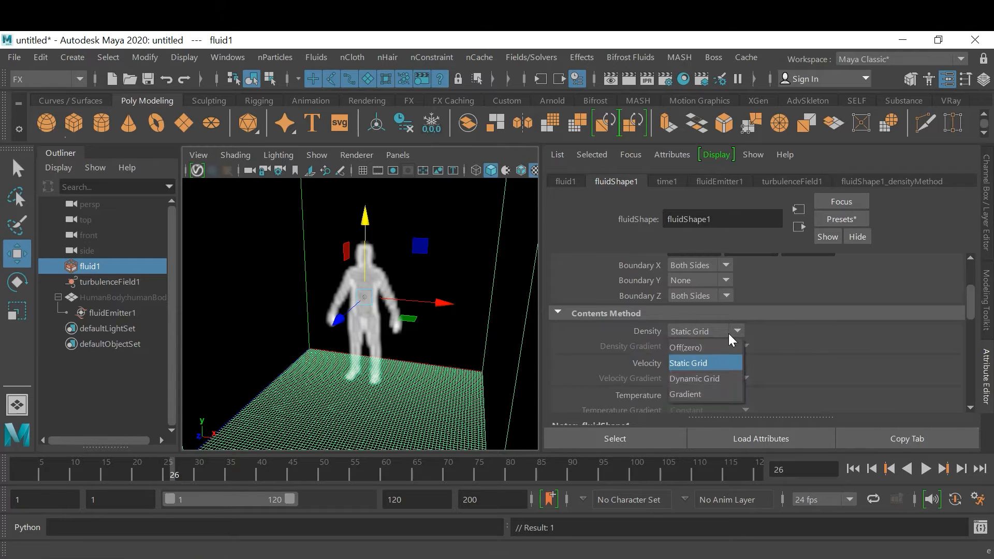
left_click(719, 379)
right_click(645, 330)
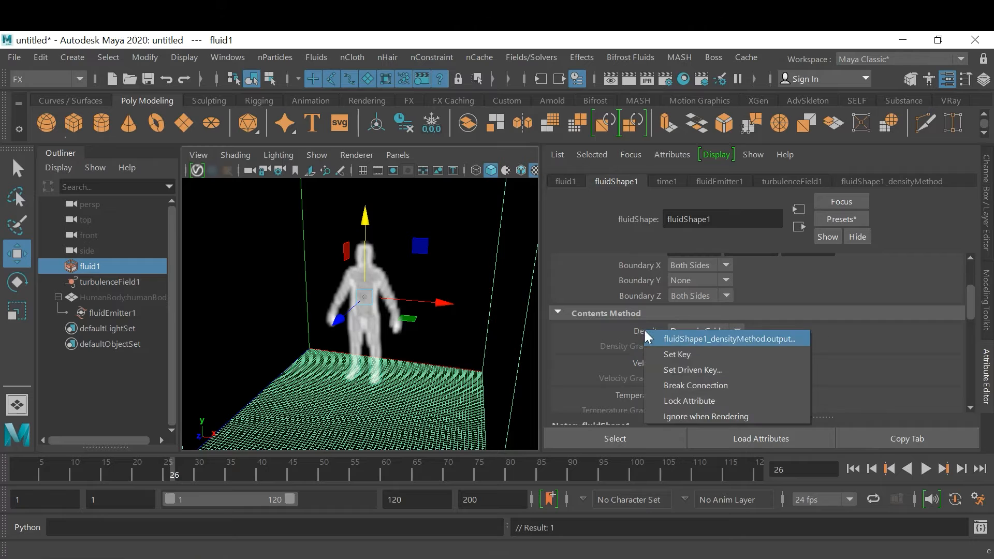
left_click(682, 356)
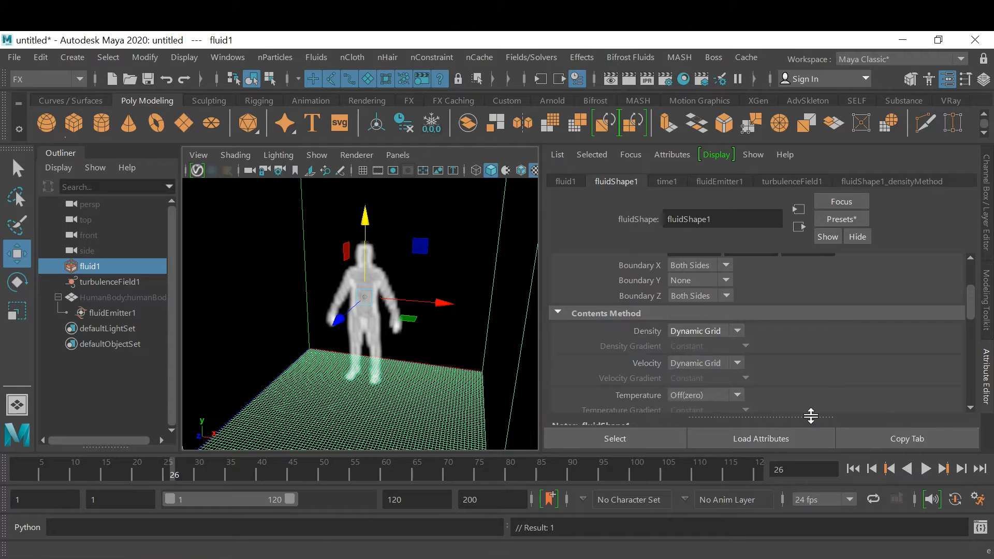
Play the simulation from the first frame to examine the switch to Dynamic Grid, and return to the start
left_click(854, 469)
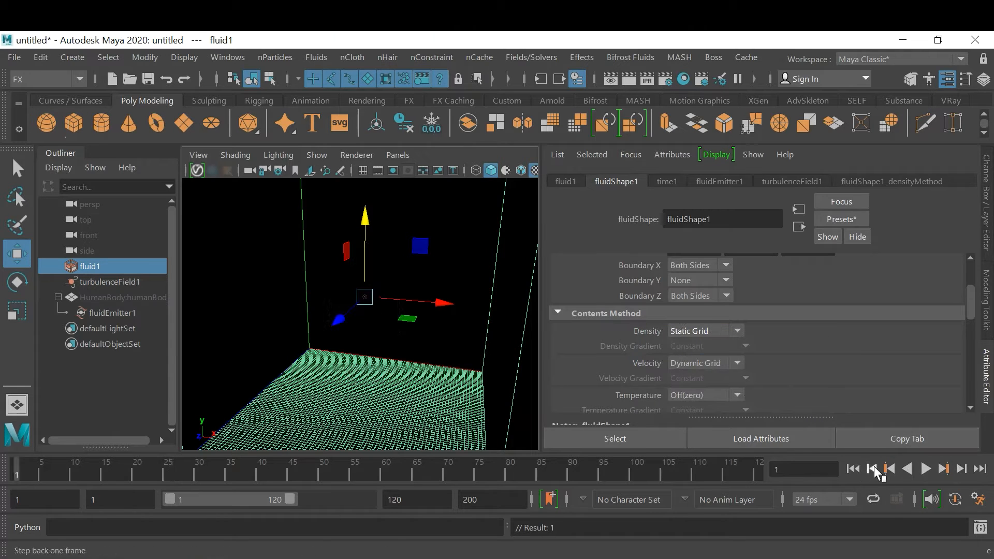
left_click(929, 469)
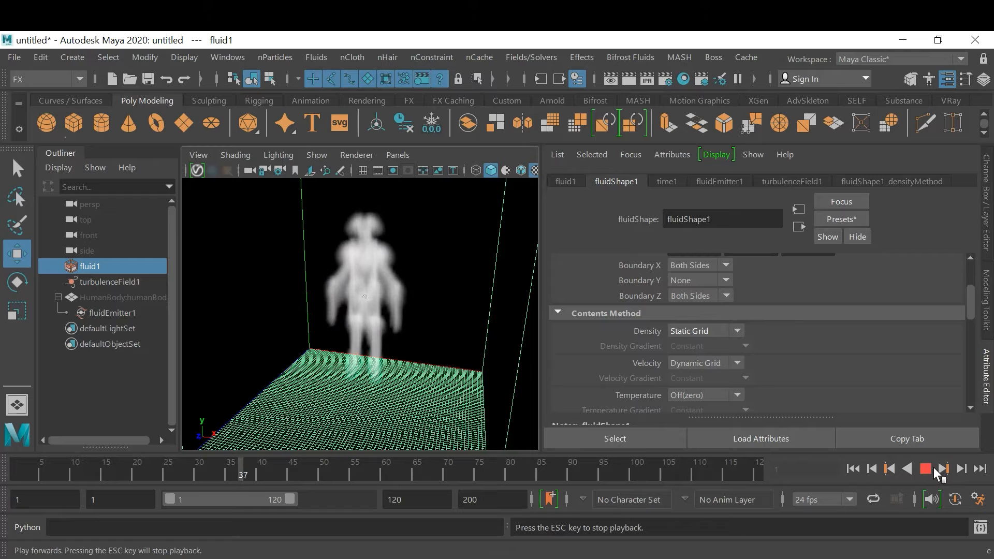
left_click(934, 469)
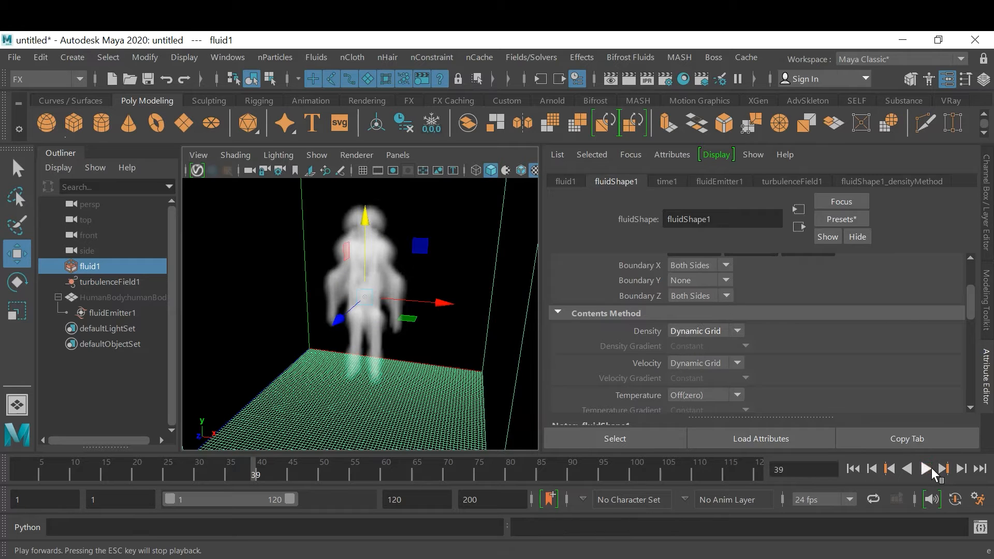
left_click(931, 468)
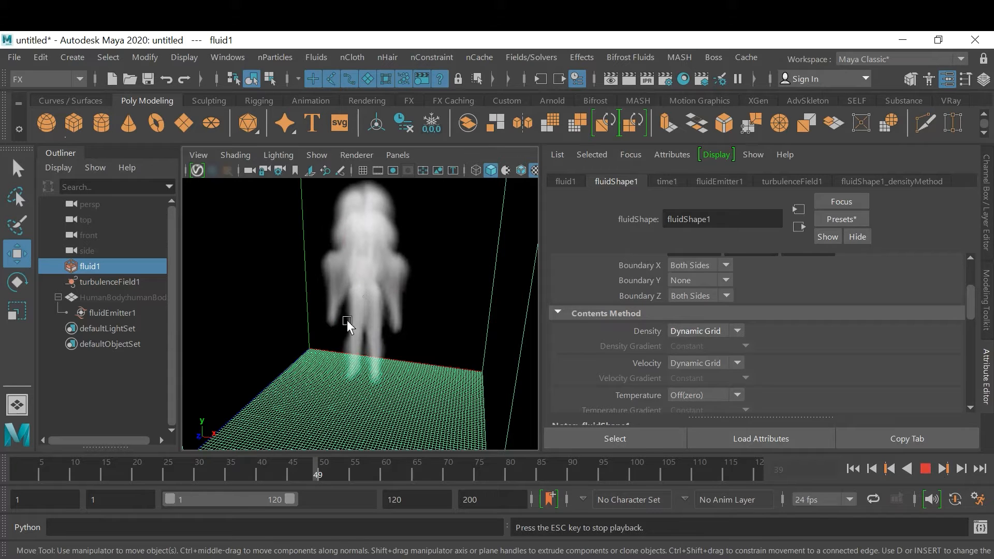
left_click(924, 469)
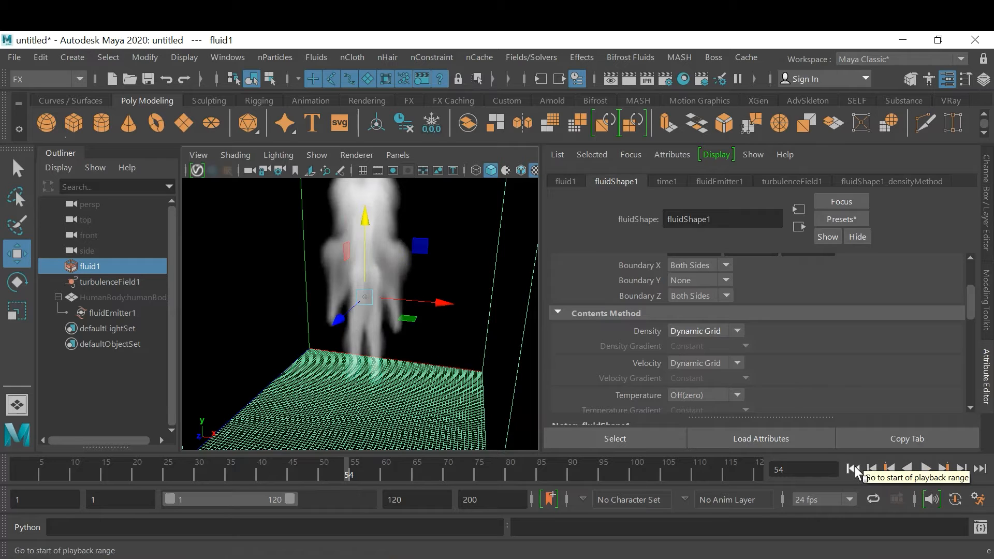
left_click(854, 468)
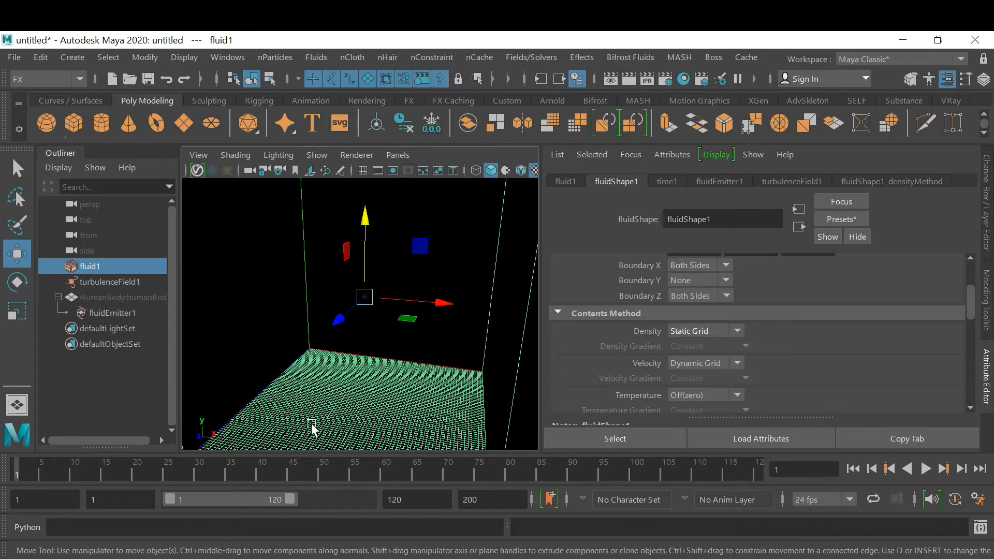
At frame 25, set a key on fluidEmitter1's Rate (Percent) at 100 in its Basic Emitter Attributes
left_click(167, 474)
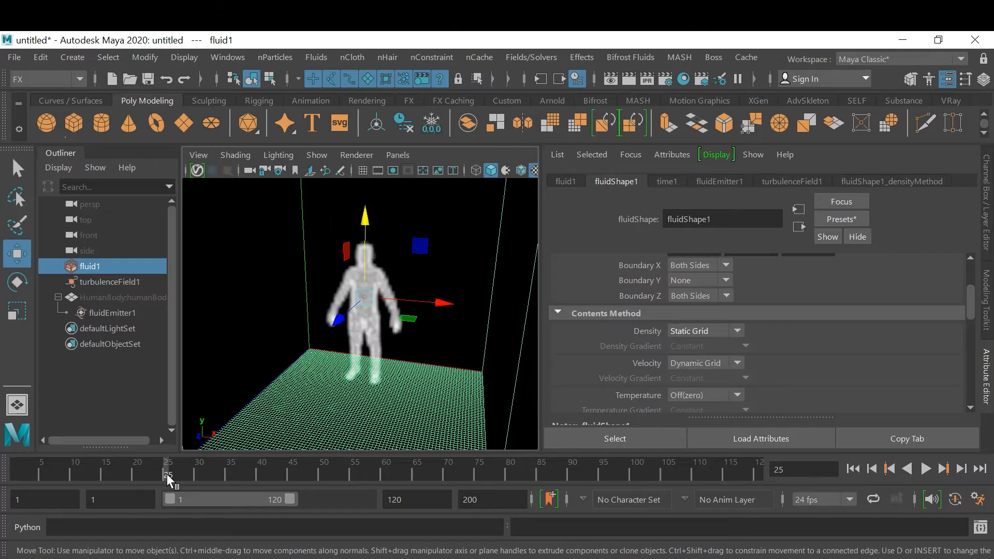
left_click(730, 182)
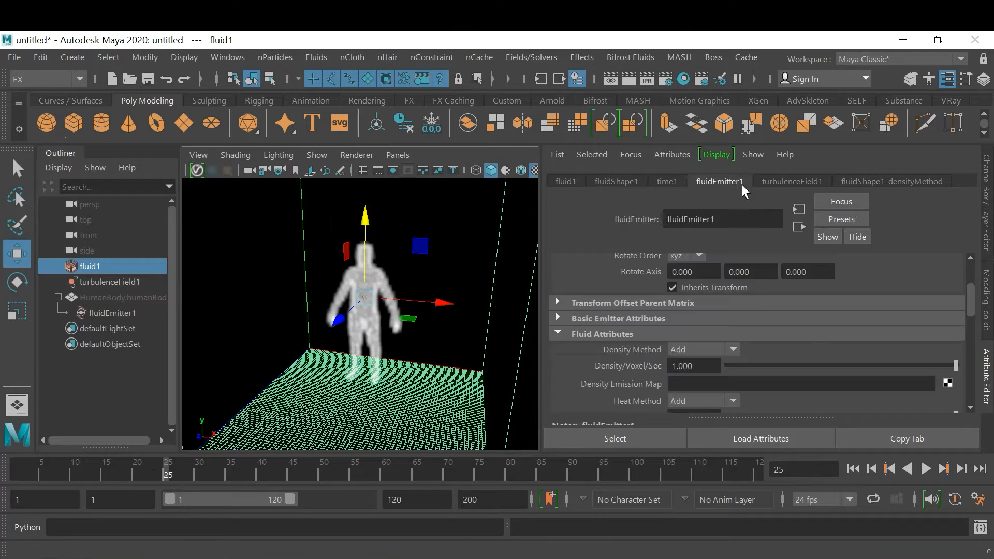
left_click(605, 319)
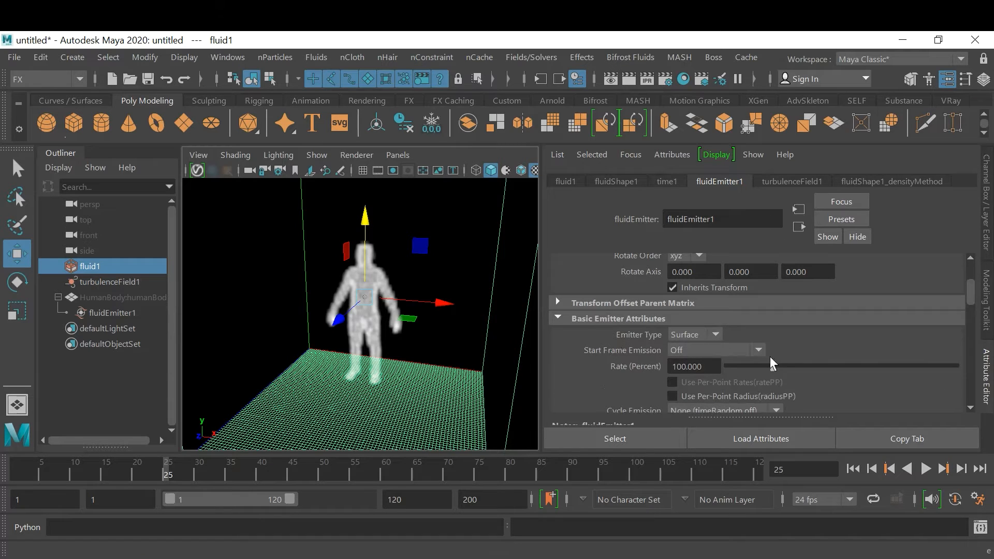
right_click(708, 368)
left_click(736, 398)
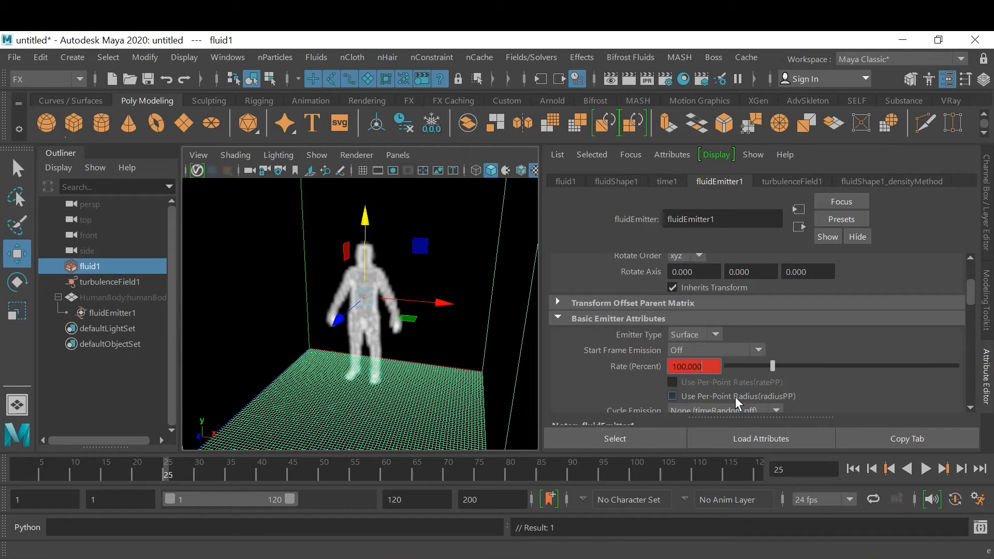
At frame 26, set the emitter's Rate (Percent) to 0 and key it
left_click(961, 469)
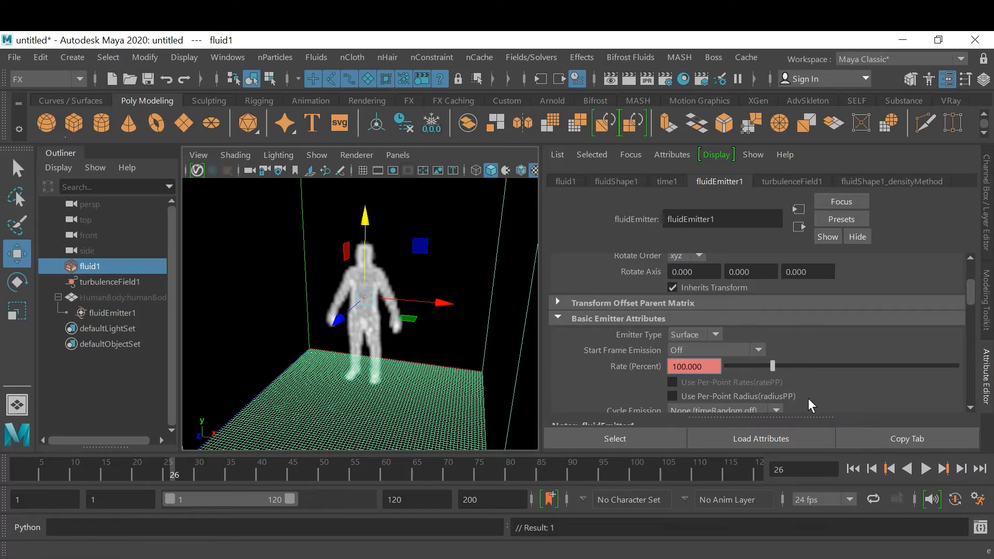
left_click_drag(775, 367, 703, 368)
right_click(688, 361)
left_click(718, 378)
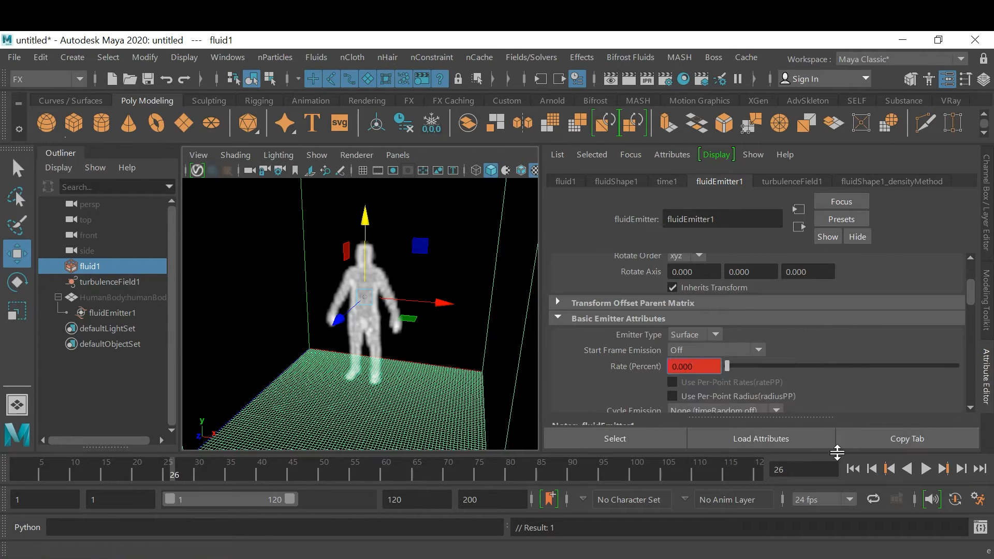
Play the simulation from the first frame to examine the smoke with the keyed emission rate, and return to the start
left_click(853, 469)
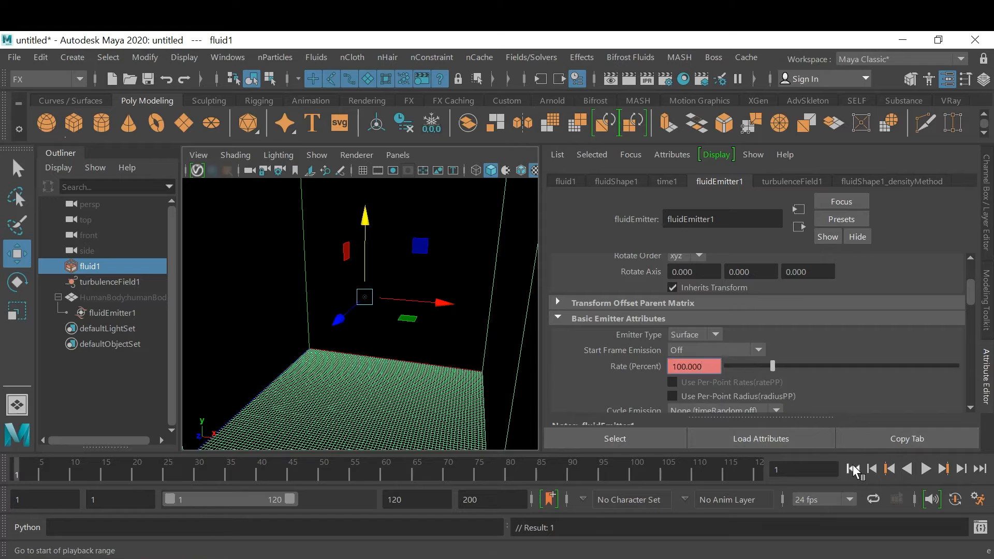
left_click(925, 469)
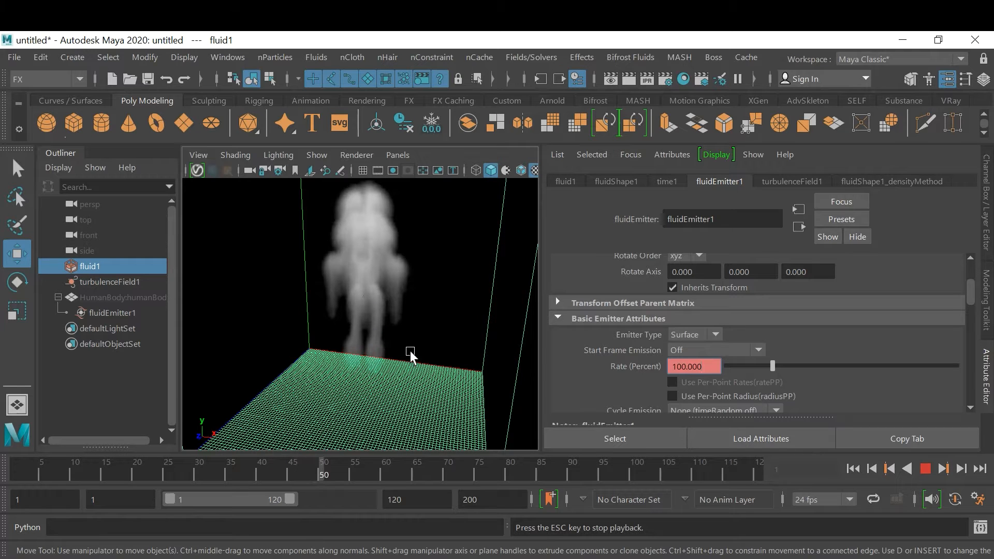
left_click(926, 469)
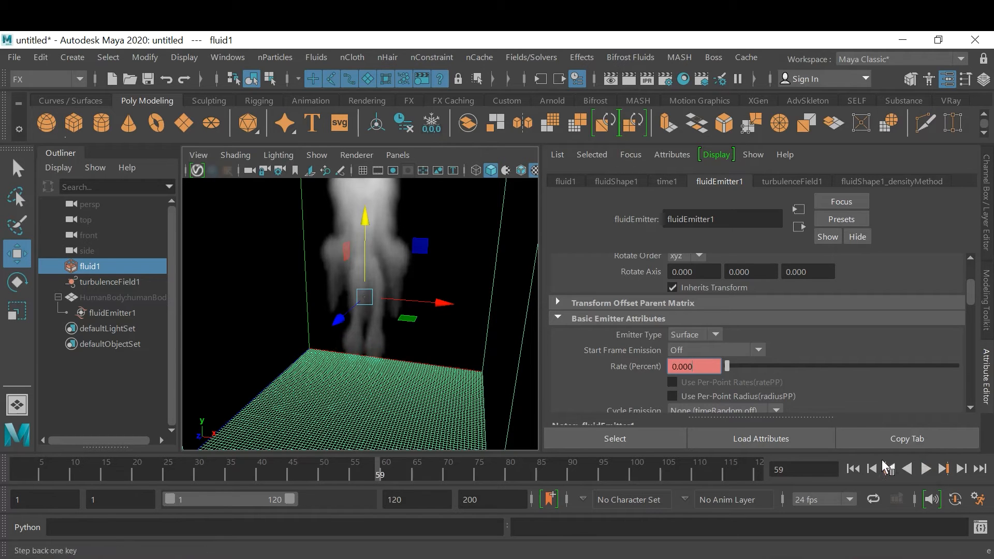
left_click(855, 468)
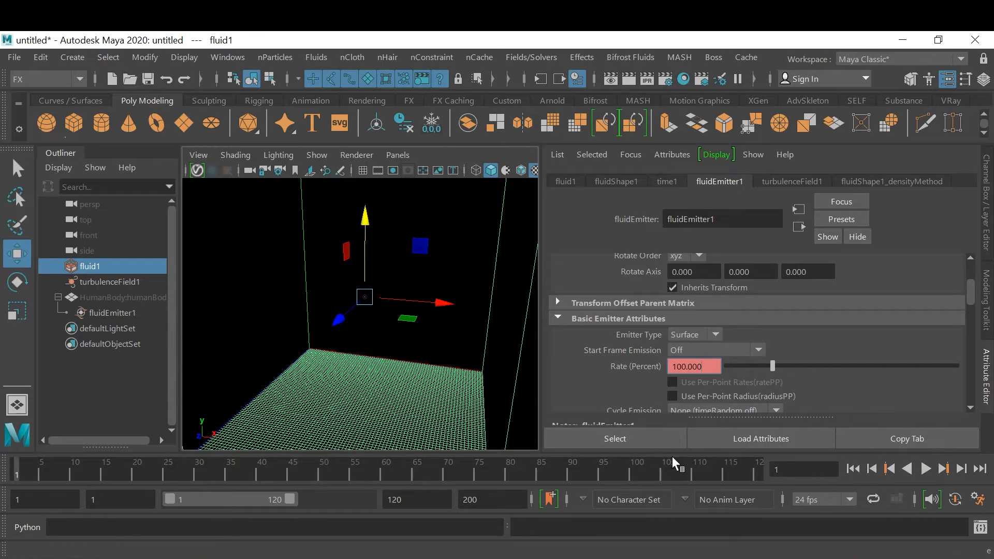
Select turbulenceField1 and set a key on its Magnitude at 0 on frame 25
left_click(105, 284)
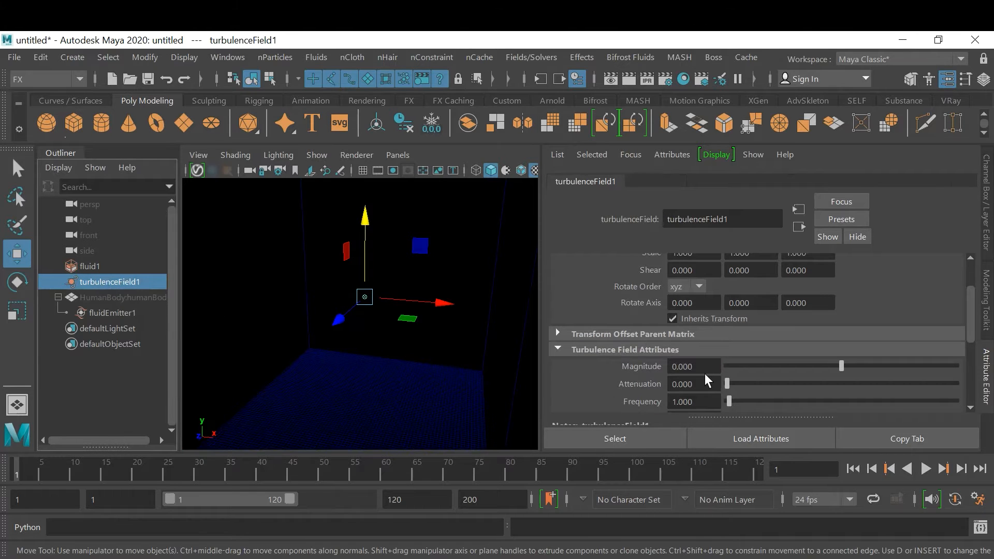
left_click(163, 475)
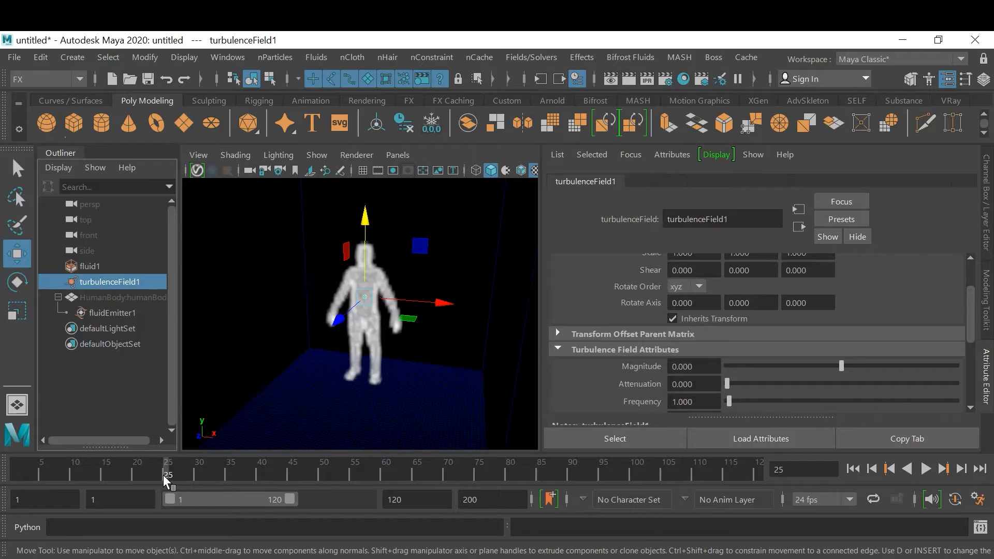
right_click(706, 366)
left_click(740, 384)
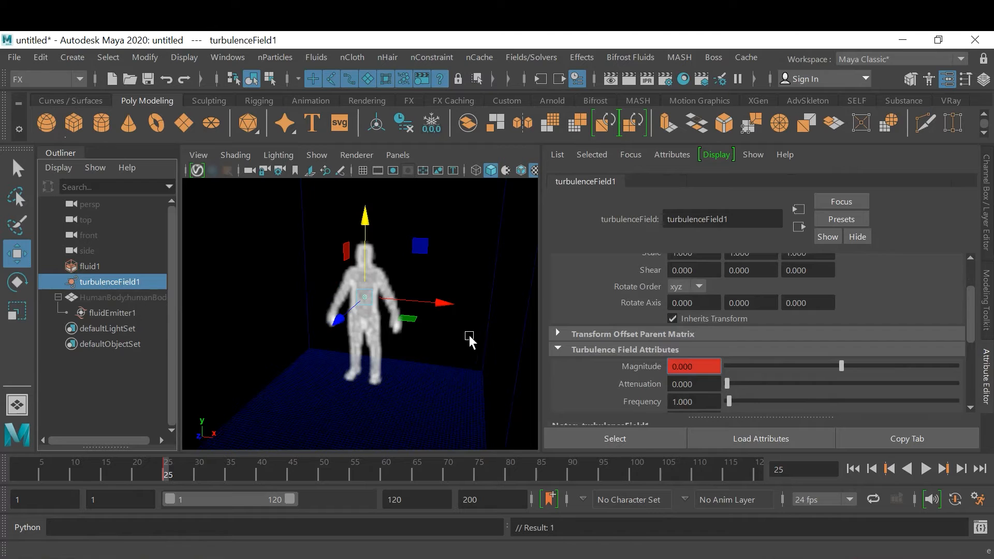
At frame 26, set the turbulence field's Magnitude to 50 and key it
left_click(962, 467)
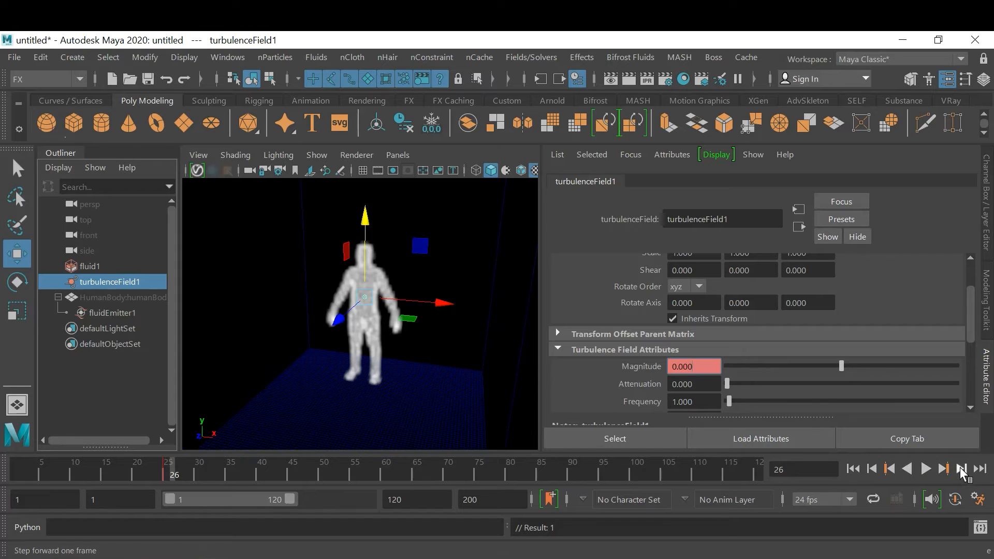
left_click_drag(707, 364, 641, 367)
type("50")
key("Return")
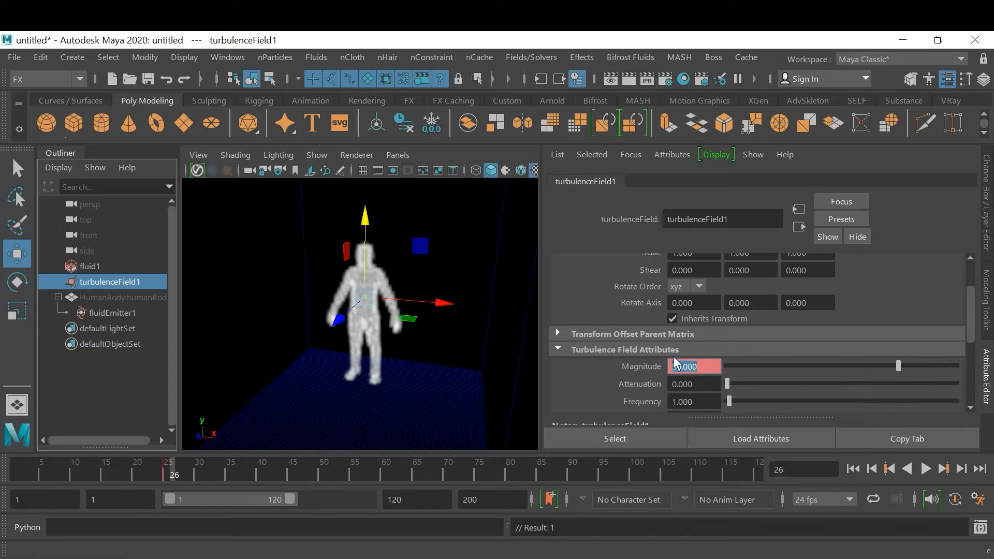
right_click(694, 369)
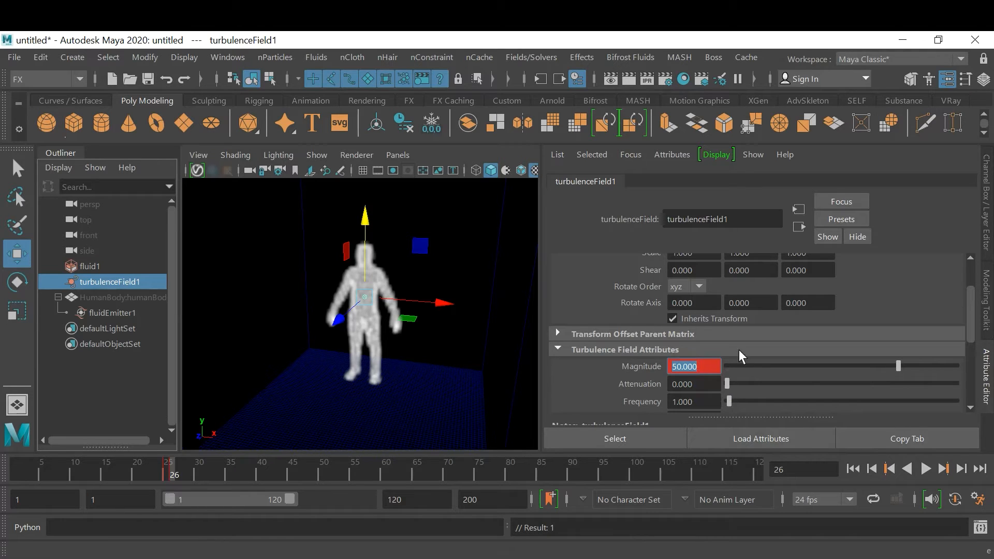
Play the simulation from the first frame to examine how the keyed turbulence disperses the smoke, and stop around frame 52
left_click(853, 469)
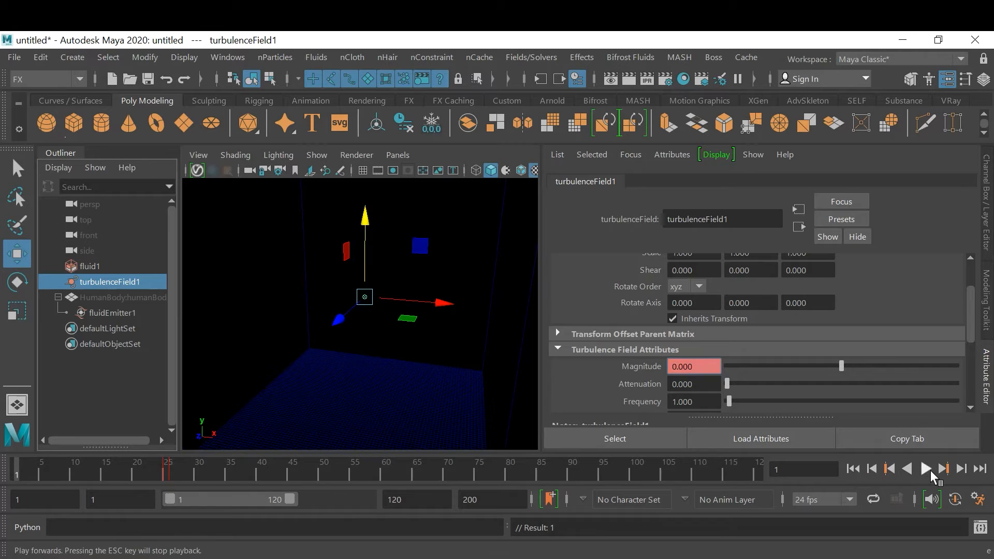
left_click(927, 469)
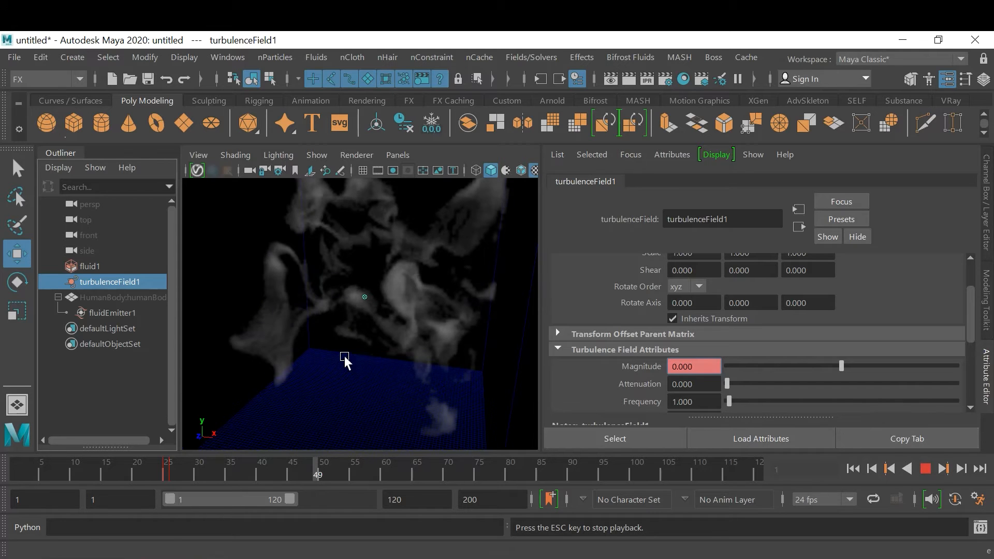
left_click(925, 469)
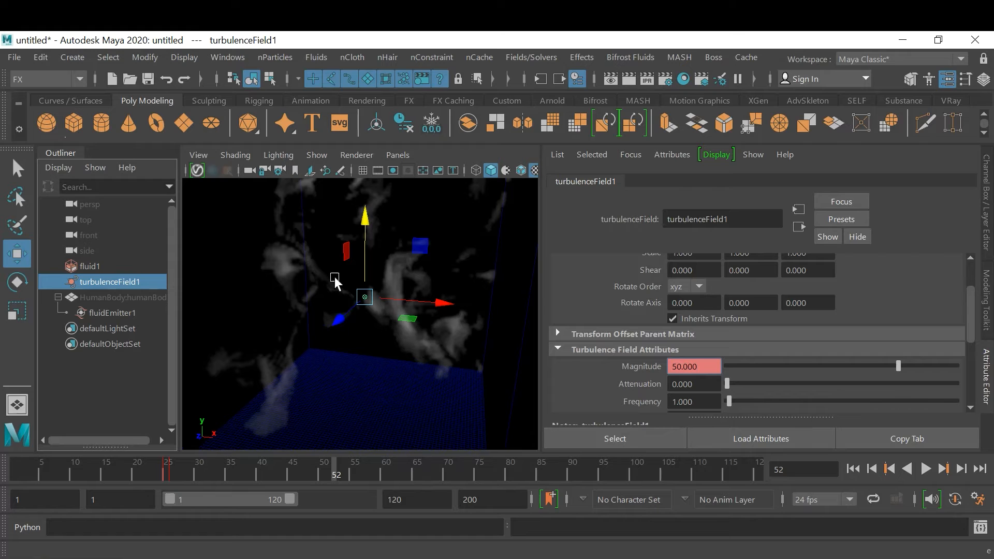
Select fluid1 and look through fluidEmitter1's fluid, emission turbulence and emission speed attributes
left_click(83, 266)
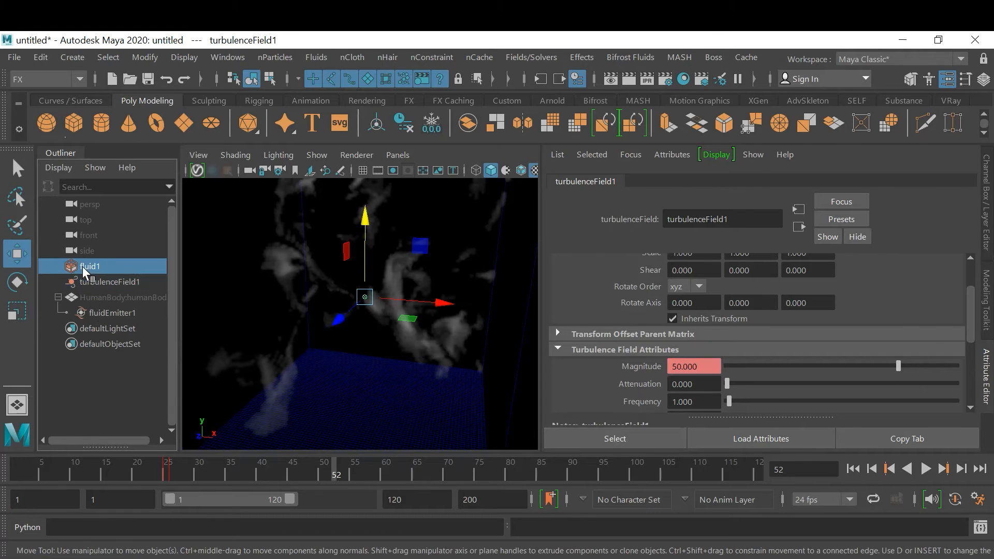
scroll(877, 345, "down", 5)
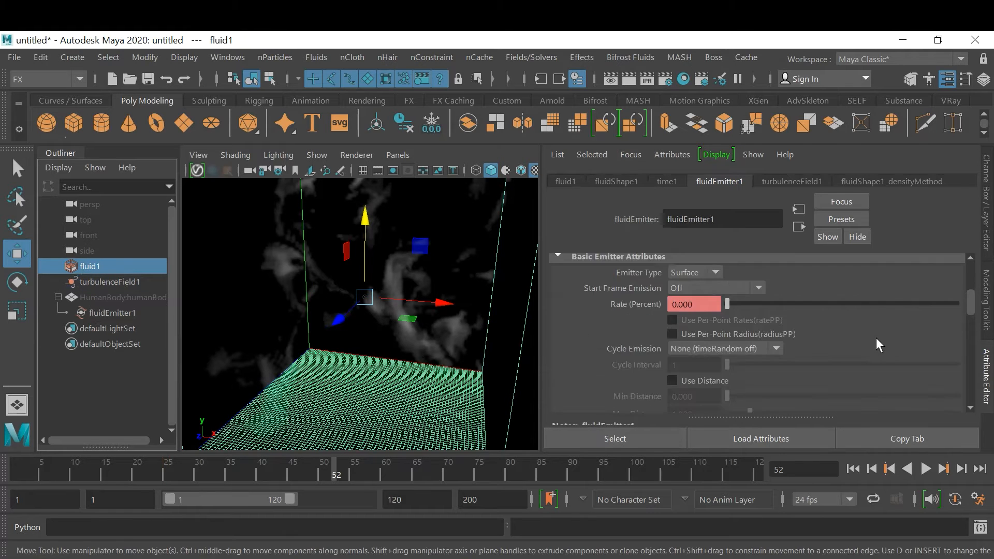
scroll(877, 339, "down", 8)
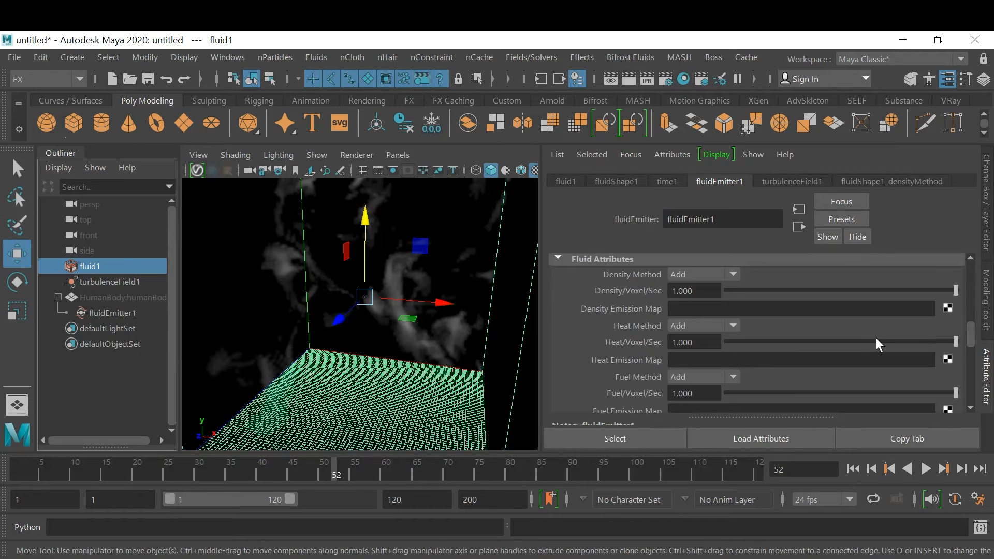
scroll(877, 340, "down", 3)
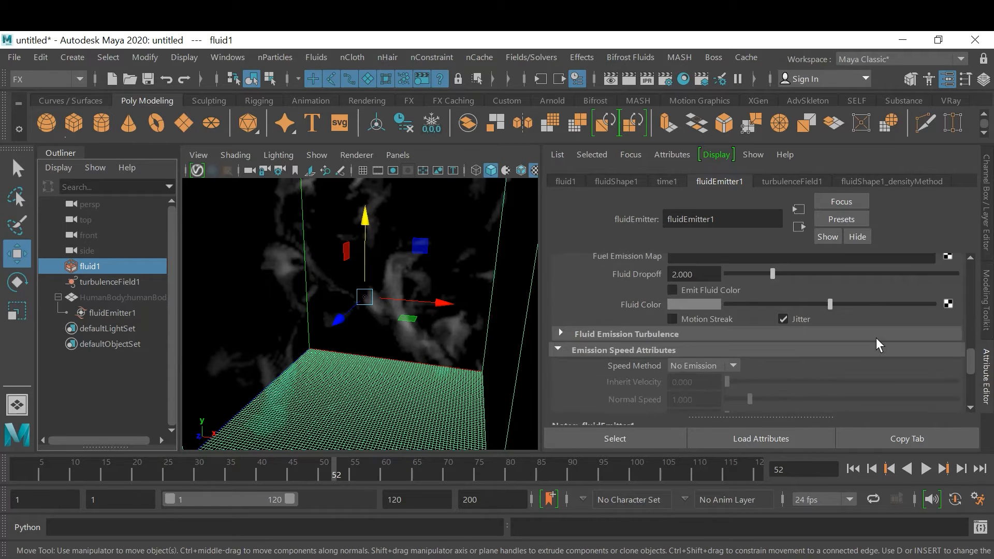
left_click(663, 304)
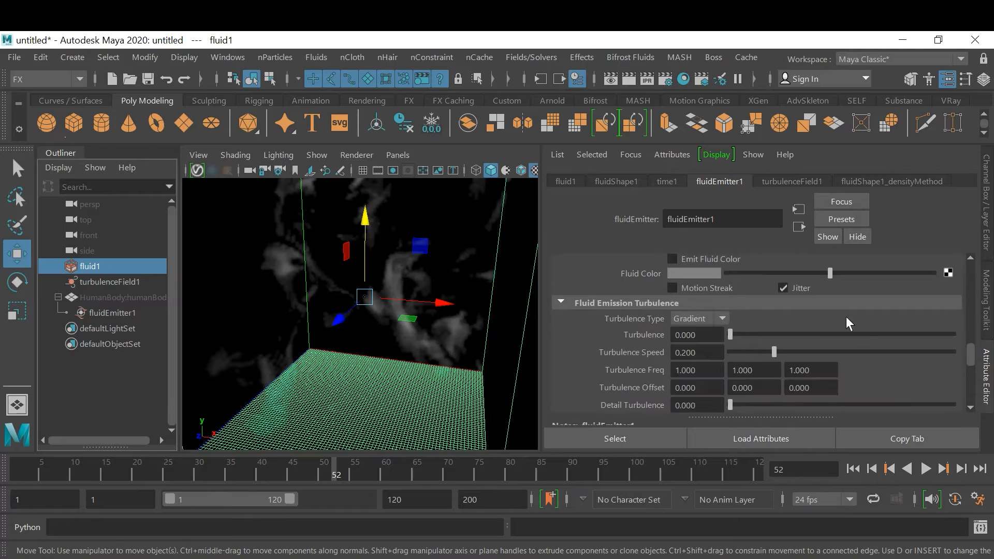
scroll(868, 328, "down", 1)
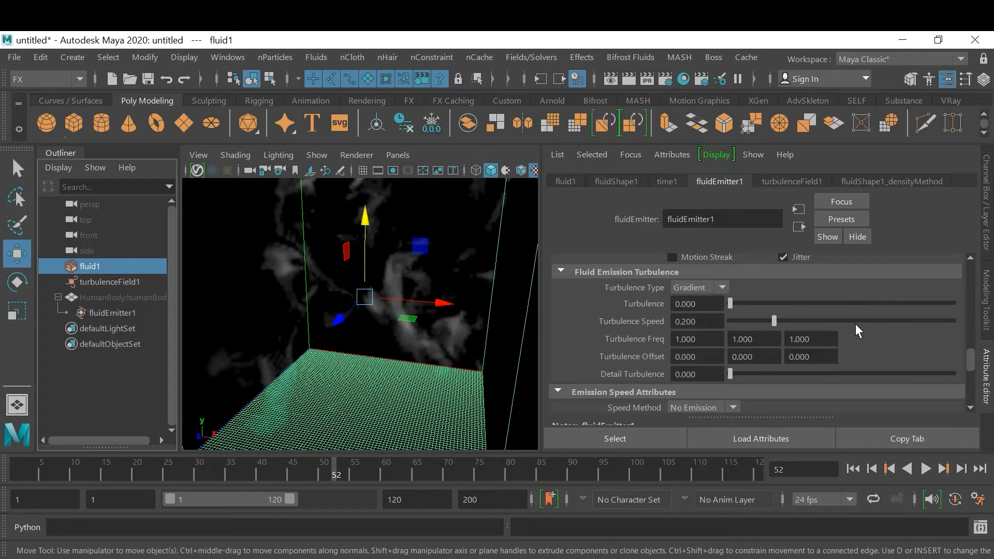
scroll(855, 330, "down", 2)
scroll(856, 325, "down", 5)
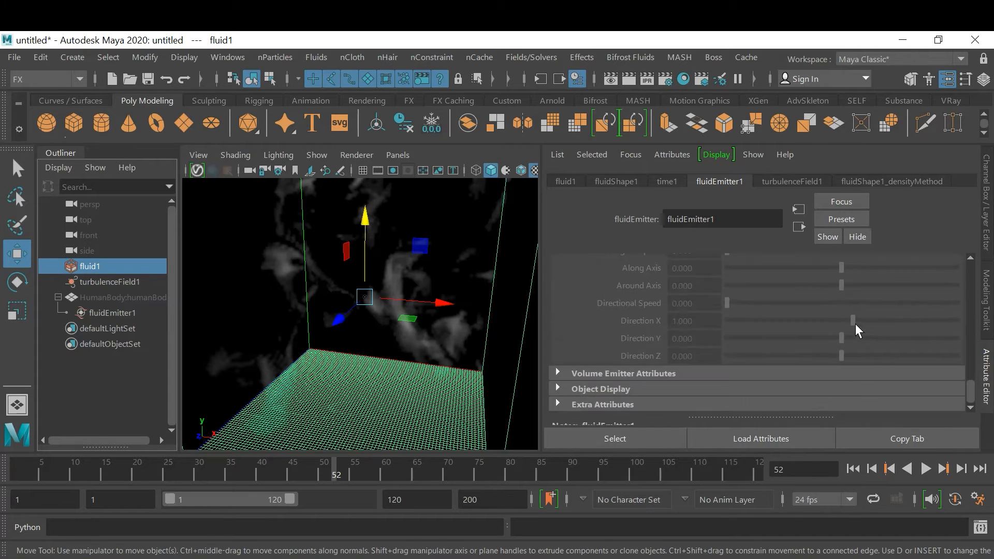
scroll(855, 325, "up", 1)
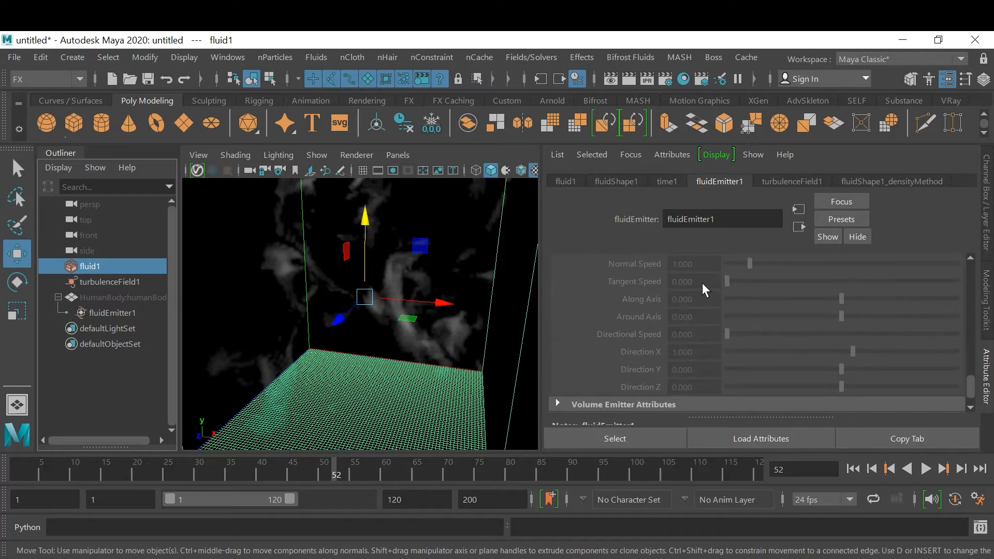
Set fluidShape1's dynamic simulation Gravity to 0
left_click(621, 182)
scroll(843, 341, "down", 4)
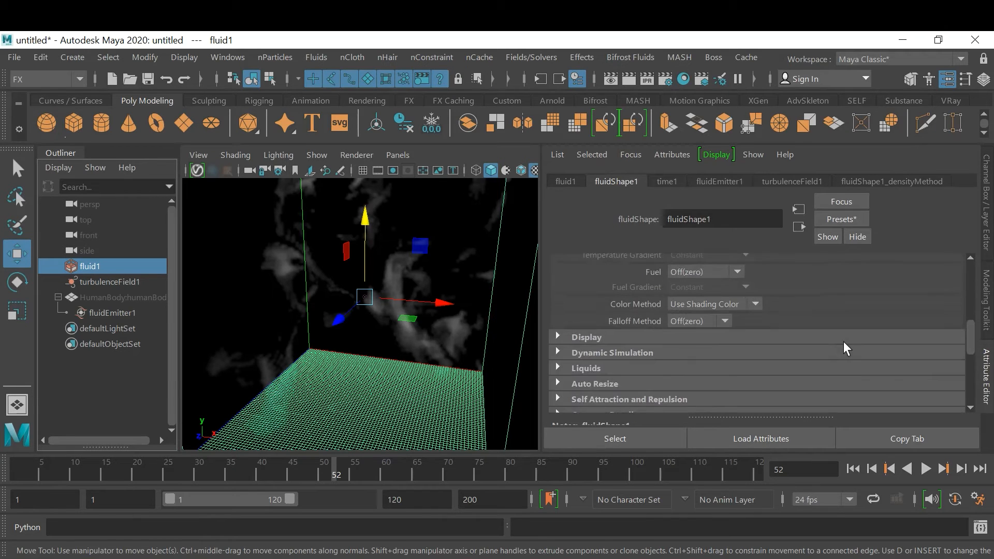
scroll(844, 348, "down", 1)
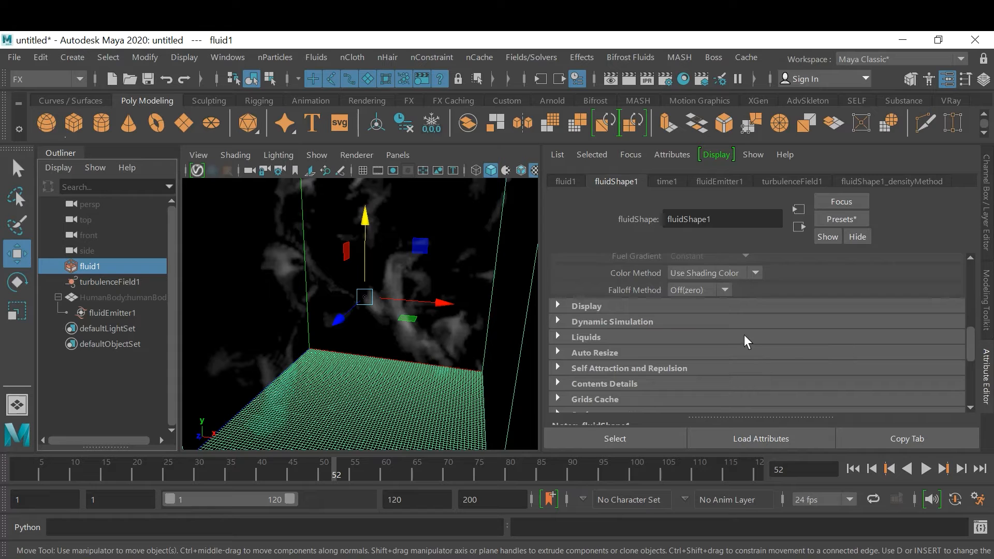
left_click(642, 322)
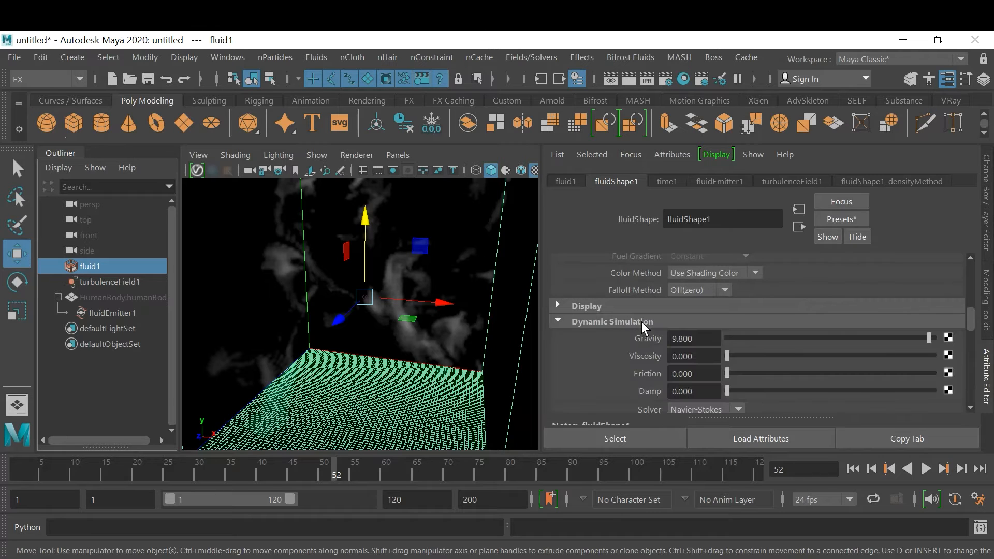
left_click(705, 337)
type("0")
key("Return")
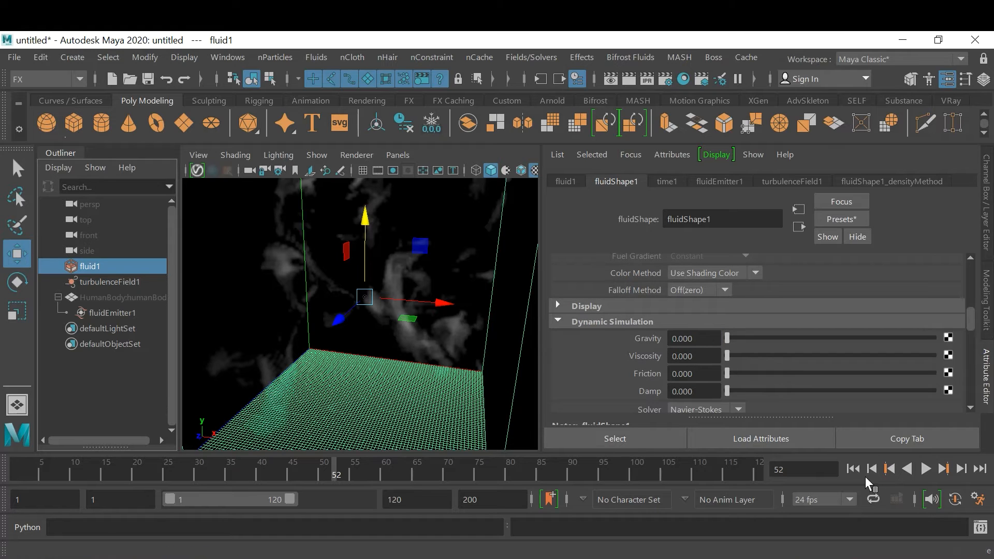
Play the simulation twice from the first frame to examine the smoke without gravity, stopping the second run at frame 12
left_click(852, 469)
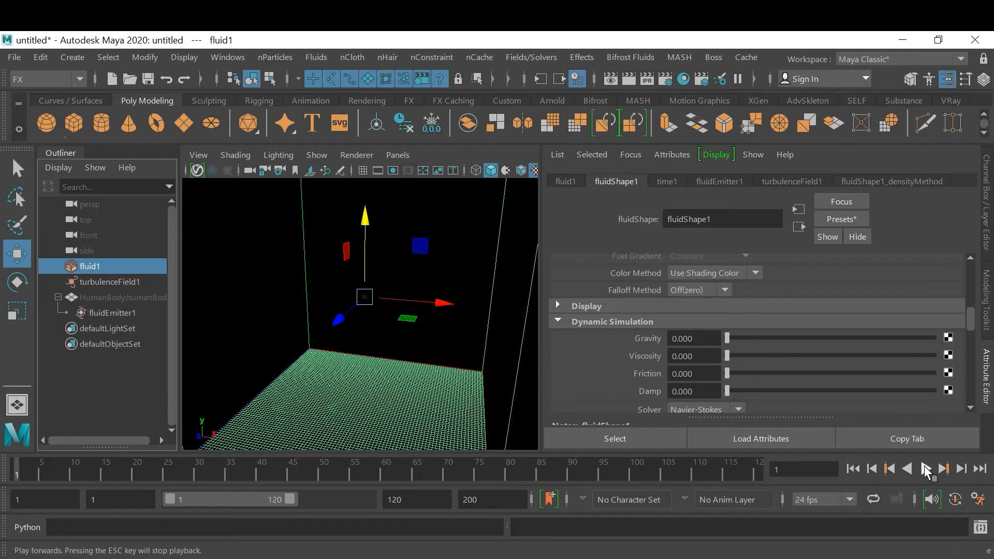
left_click(926, 468)
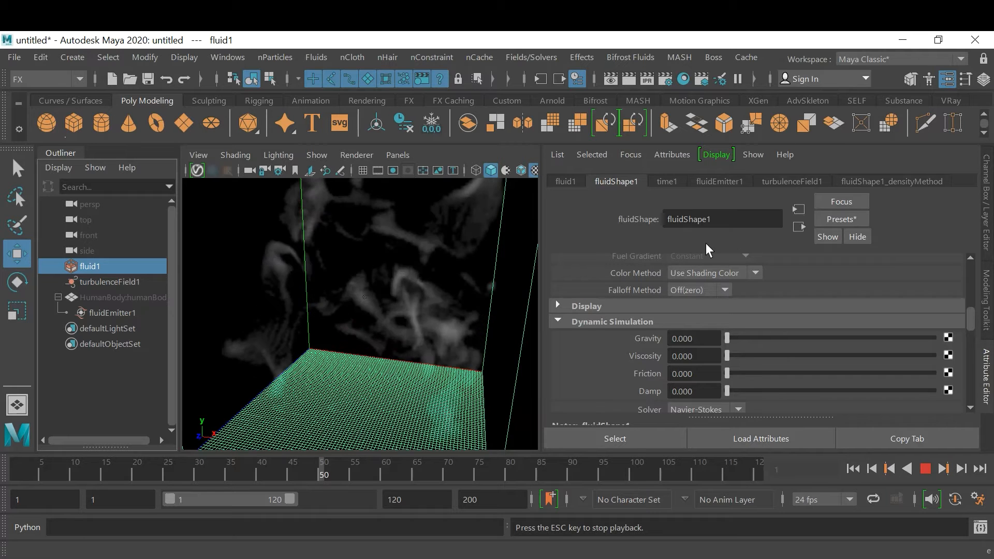
left_click(924, 470)
left_click(852, 469)
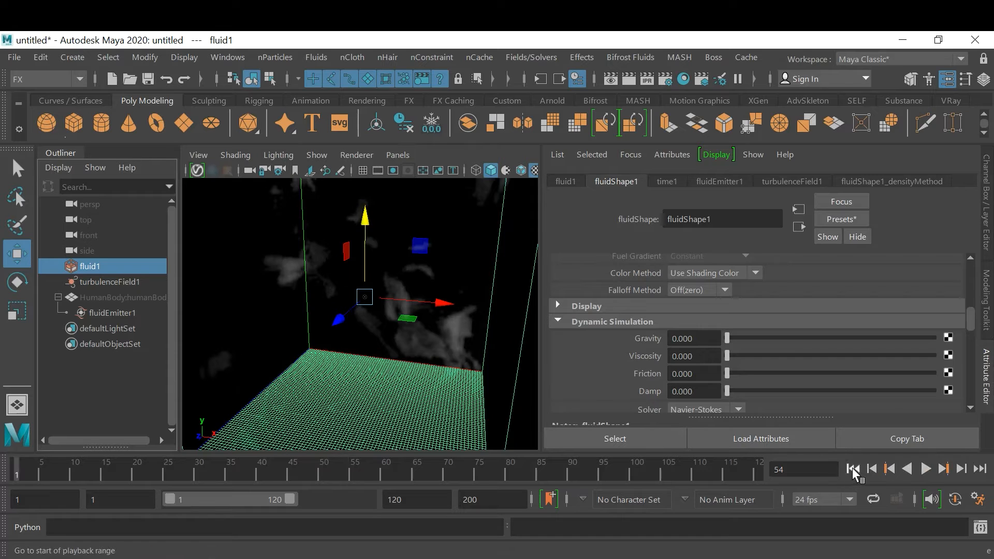
left_click(926, 469)
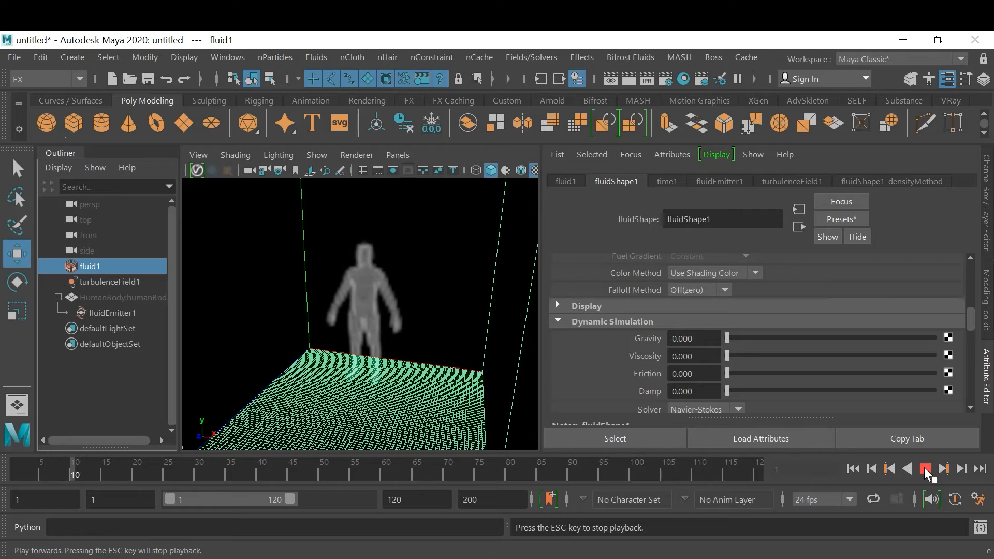
left_click(926, 469)
In fluidShape1's density contents details, try a Density Scale of 1 and raise it to 2
left_click_drag(968, 321, 971, 363)
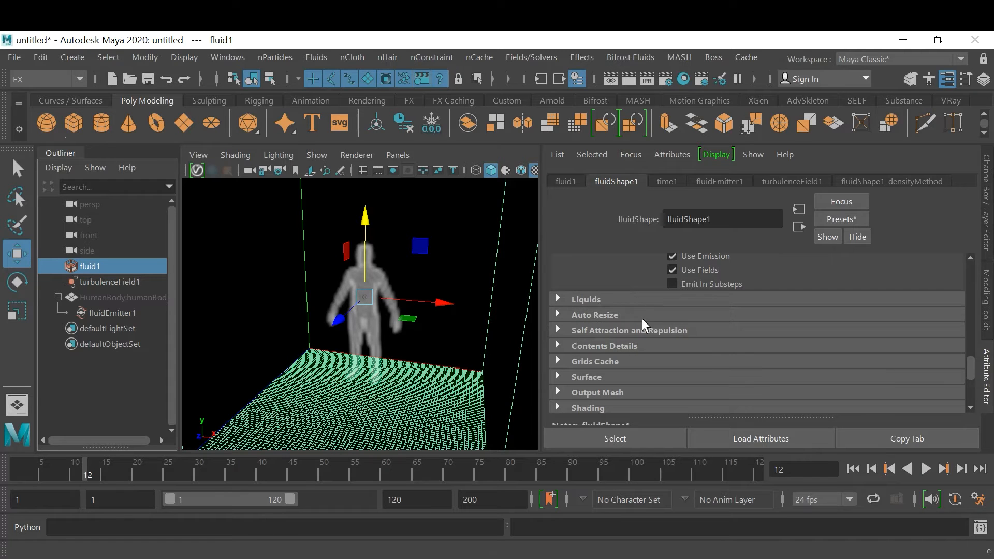
left_click(626, 346)
scroll(762, 340, "down", 1)
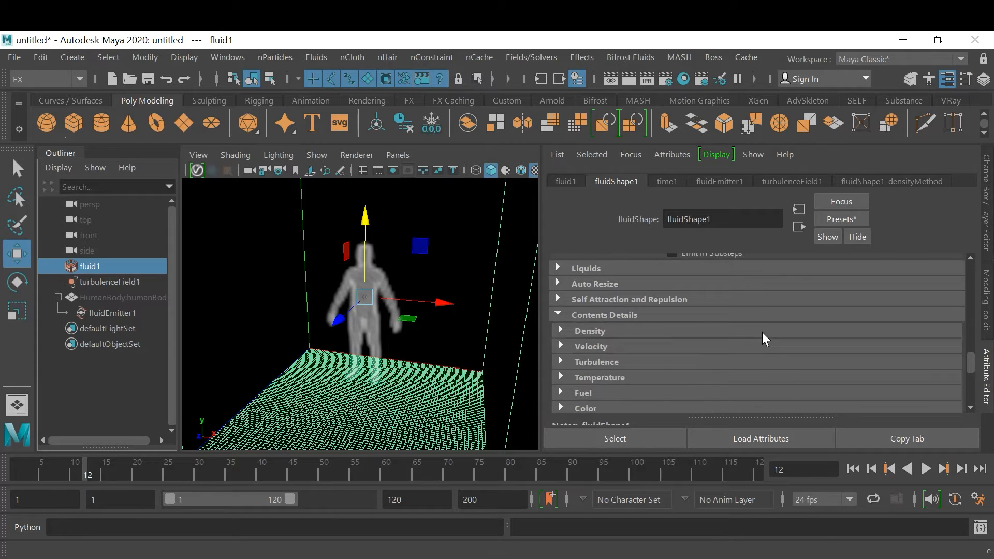
left_click(588, 329)
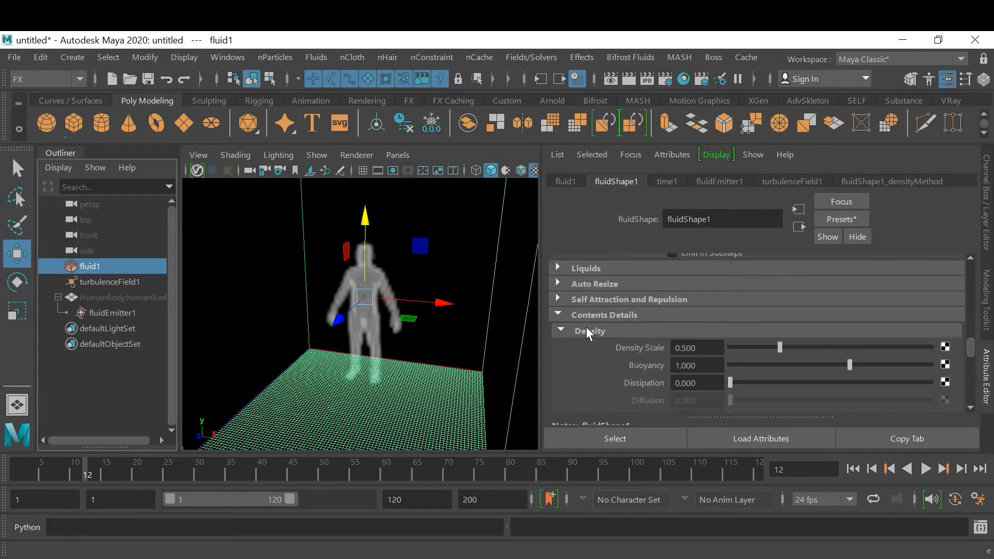
left_click(712, 349)
type("1")
key("Return")
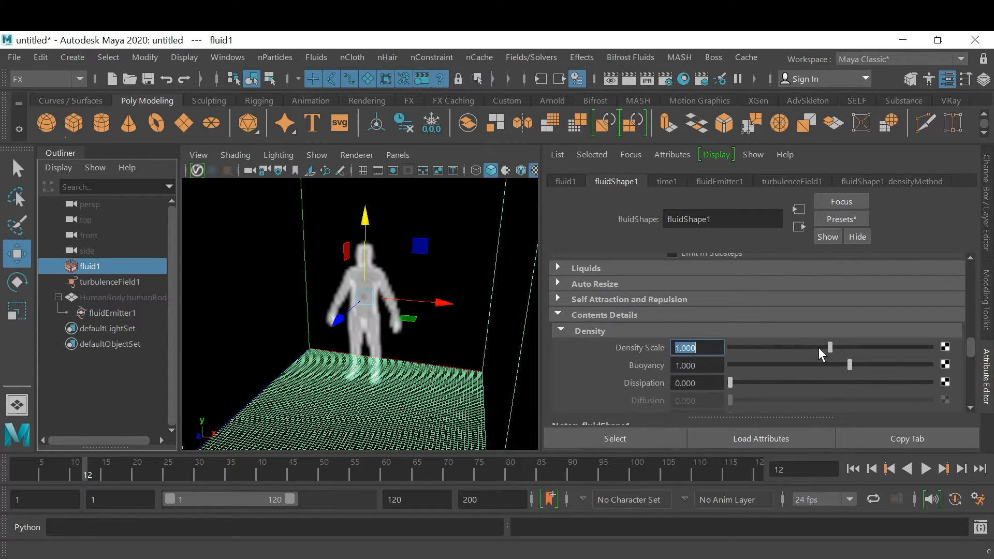
type("2")
key("Return")
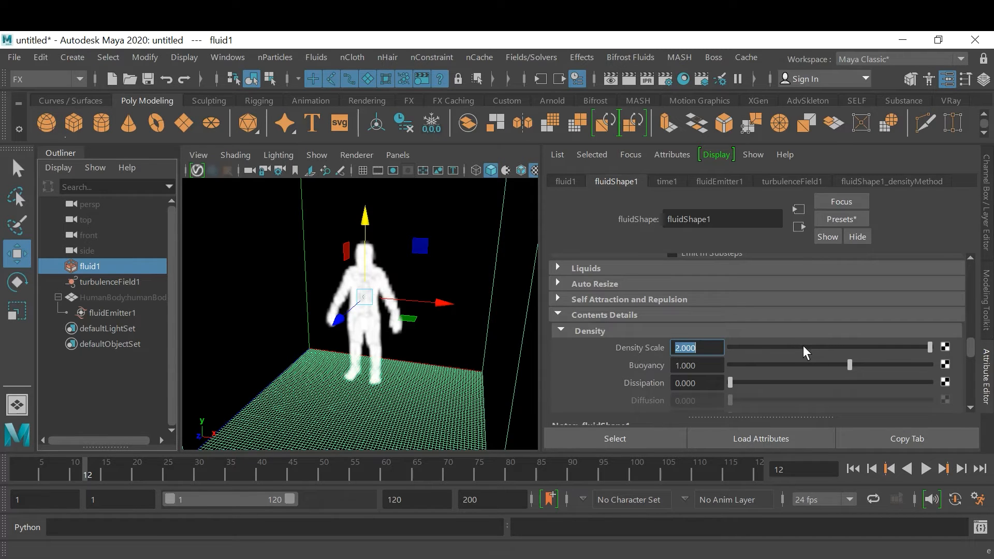
key("Return")
Set the fluid density's Buoyancy to 0.5 and its Dissipation to 0.22
double_click(709, 365)
type(".")
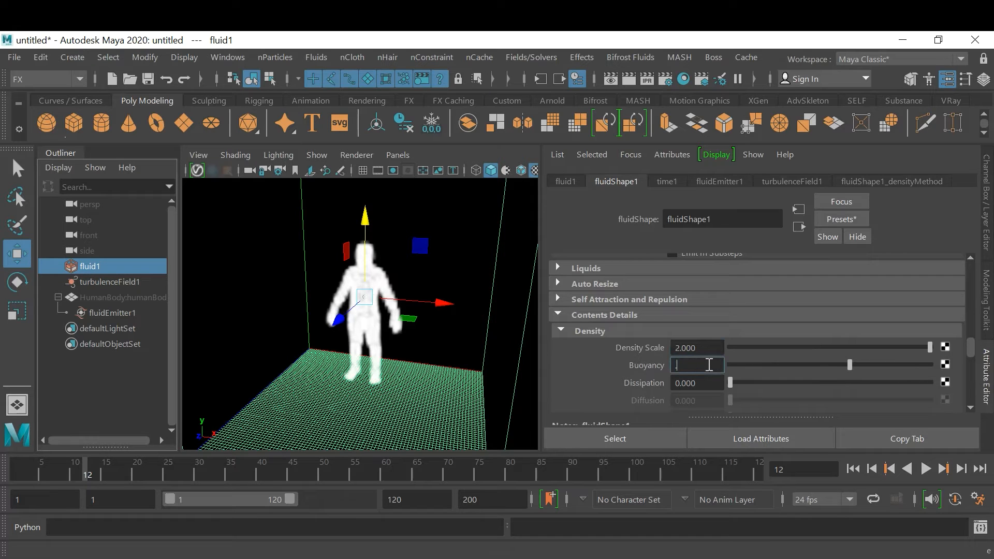
type("5")
key("Return")
key("Return")
left_click_drag(733, 381, 773, 386)
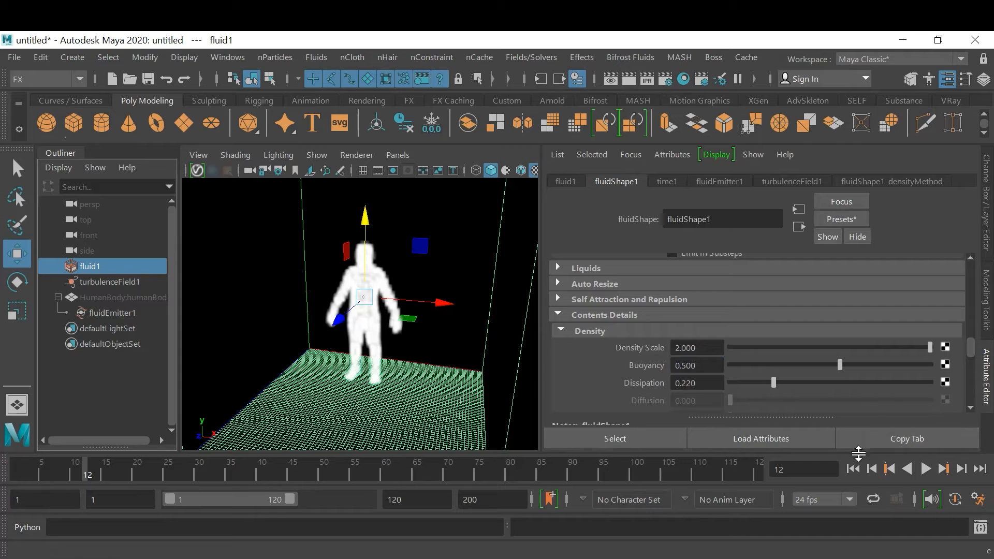
Play the simulation from the first frame to frame 42 to examine the smoke with the new density settings
left_click(852, 469)
left_click(925, 468)
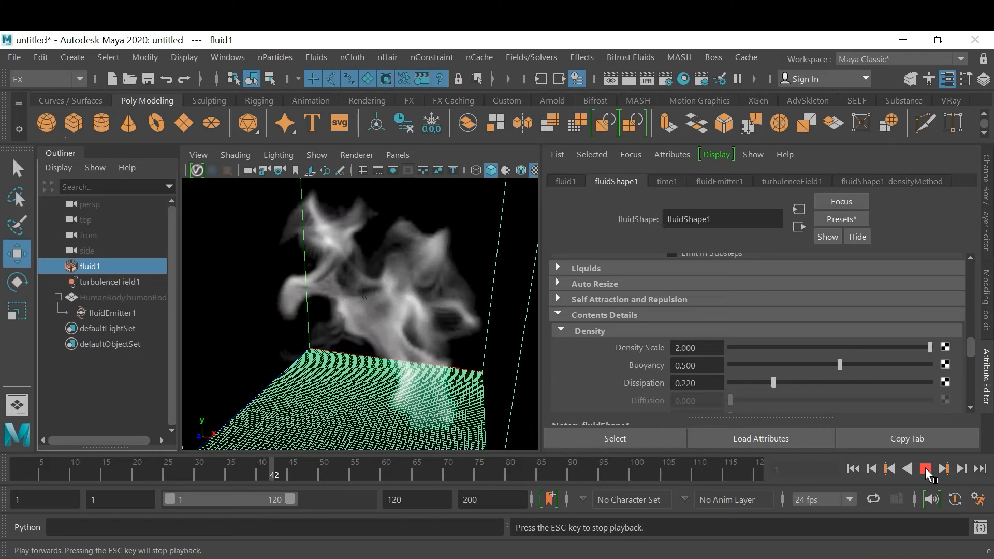
left_click(925, 468)
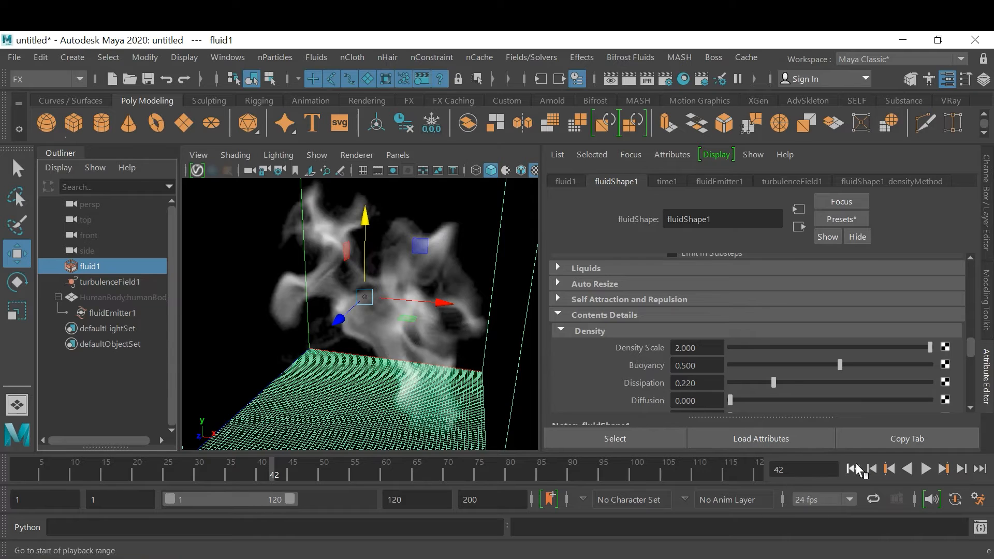
At frame 25, set fluidShape1's Density Scale to 1 and key it
left_click(164, 477)
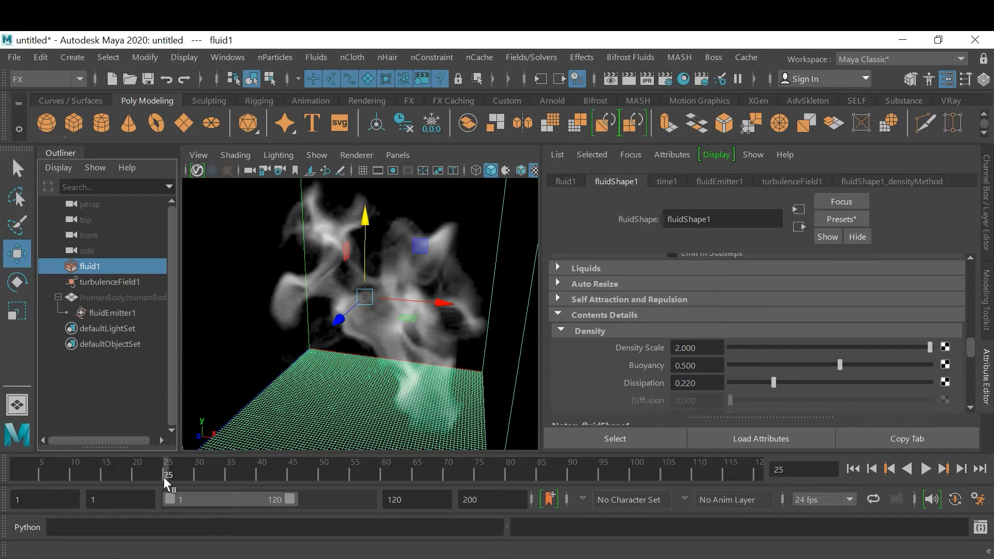
left_click(710, 345)
type("1")
key("Return")
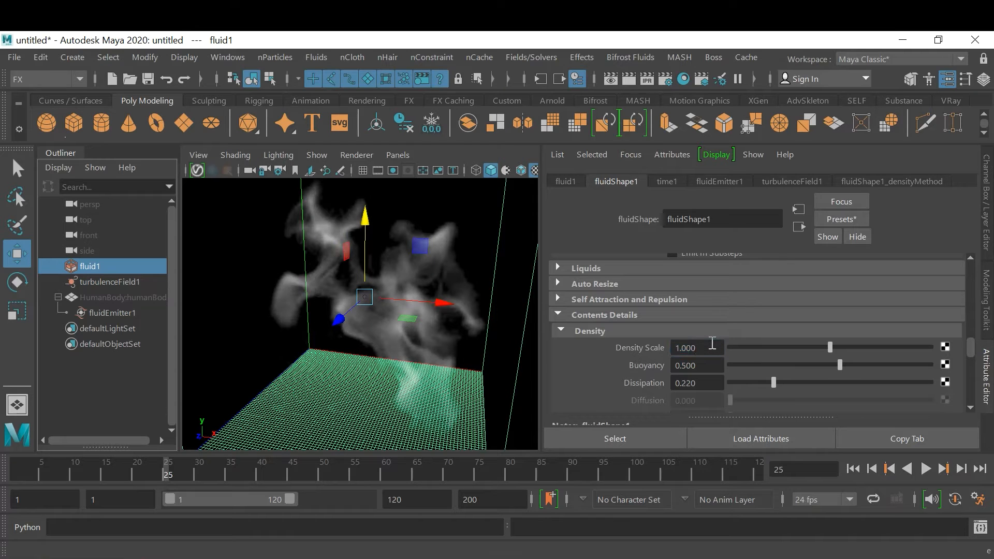
right_click(713, 345)
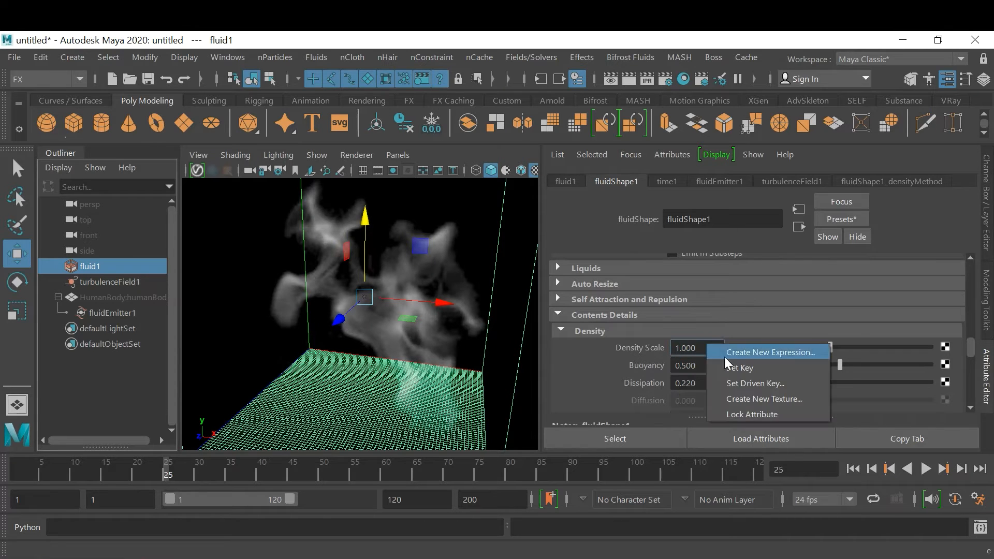
left_click(740, 369)
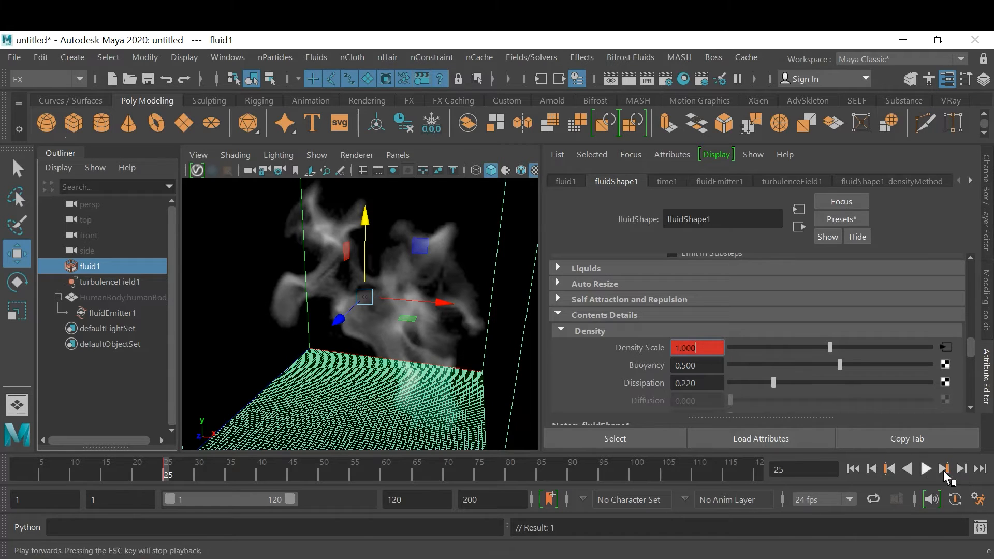
At frame 27, set fluidShape1's Density Scale to 5 and key it
left_click(181, 477)
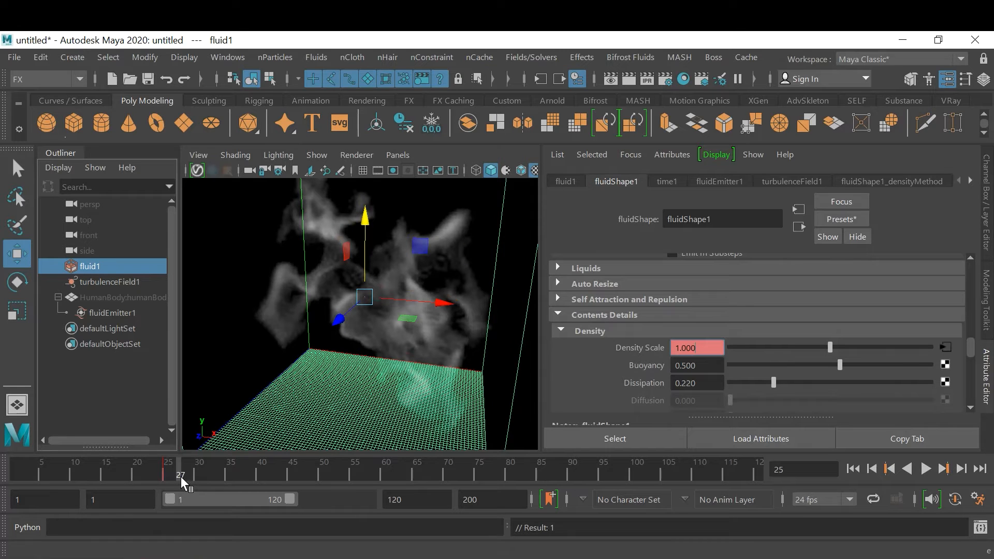
left_click(706, 350)
type("5")
key("Return")
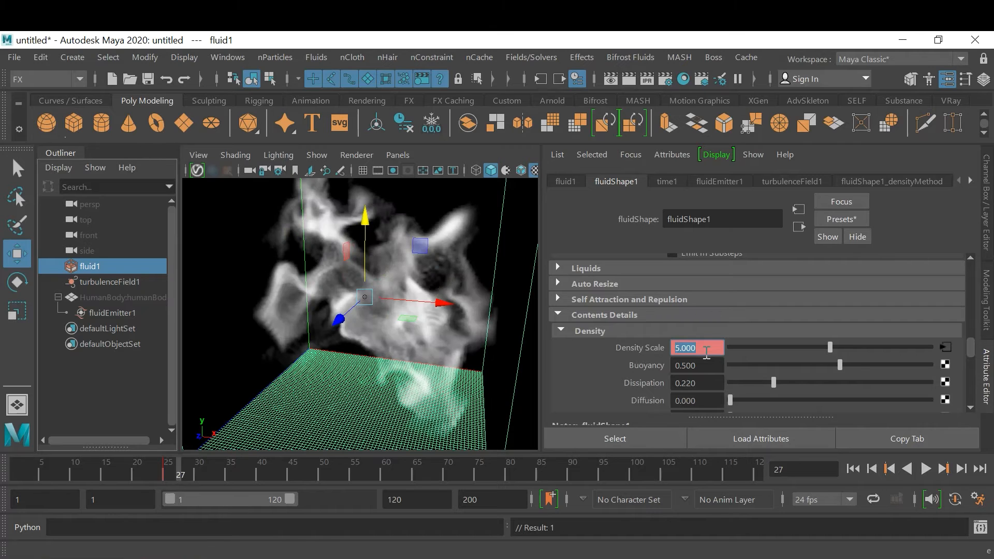
right_click(707, 352)
left_click(745, 379)
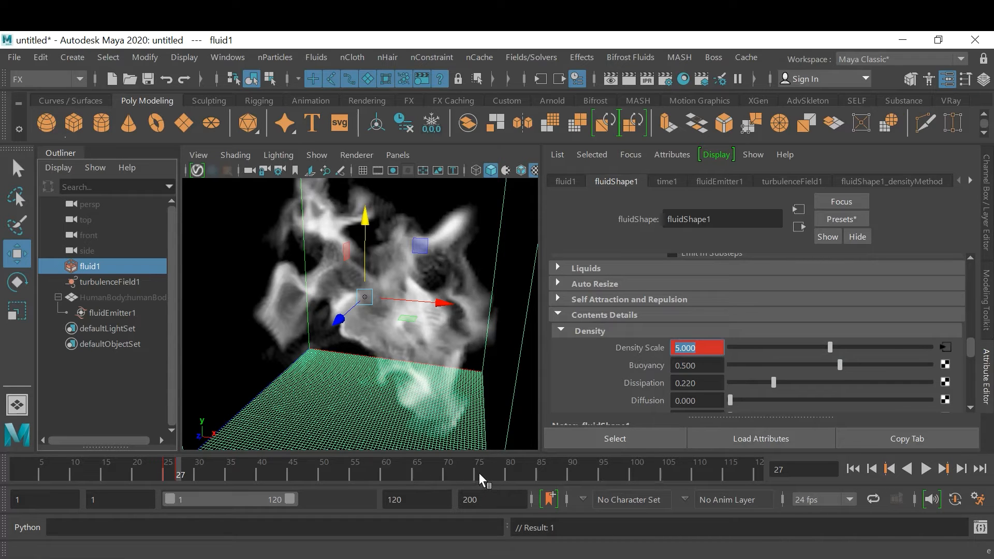
At frame 65, key fluidShape1's Density Scale at 5
left_click(412, 474)
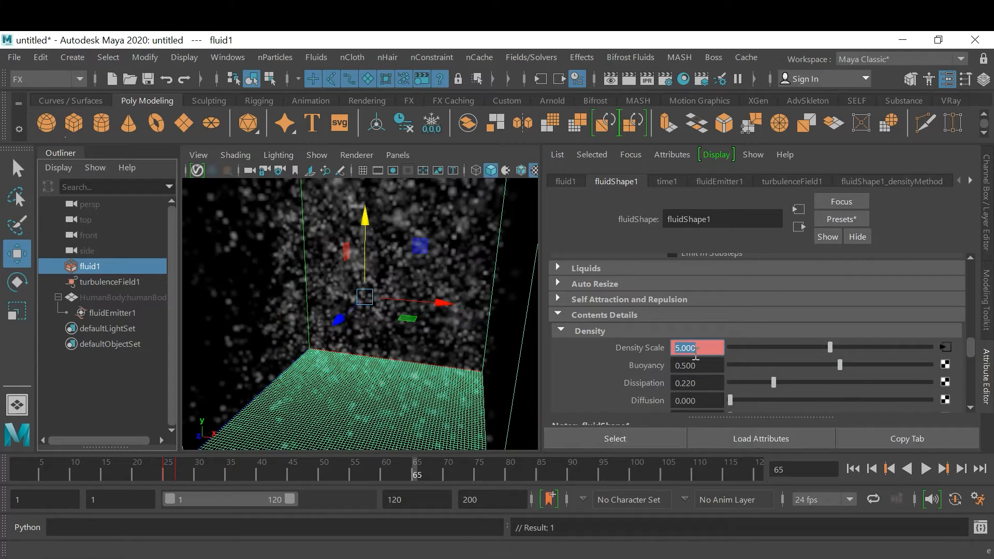
right_click(707, 348)
left_click(718, 372)
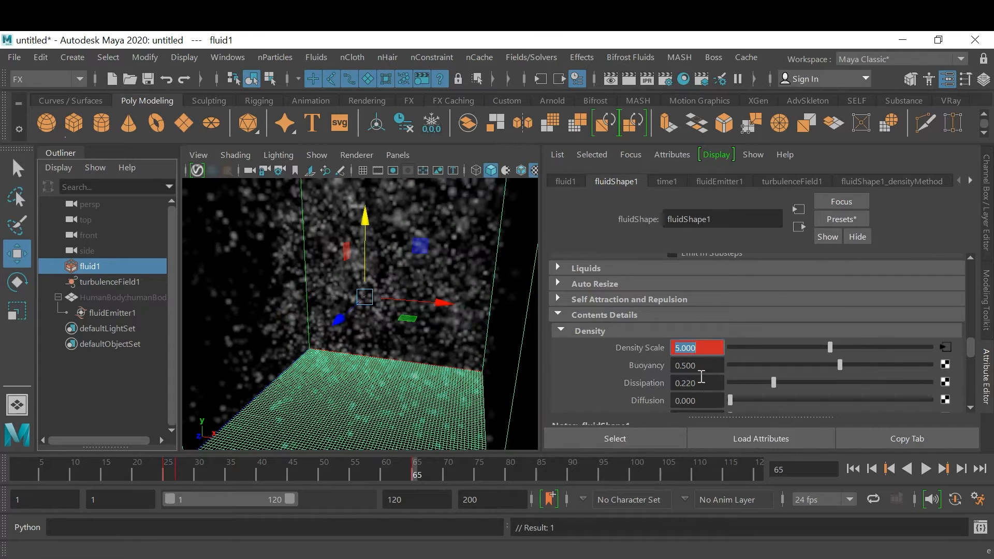
At frame 75, set fluidShape1's Density Scale to 0 and key it
left_click(479, 474)
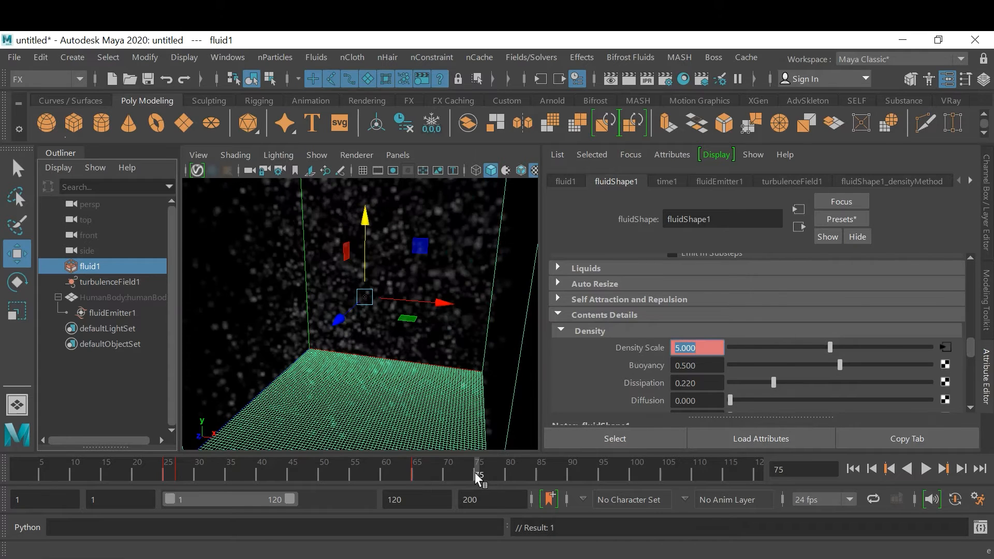
type("0")
key("Return")
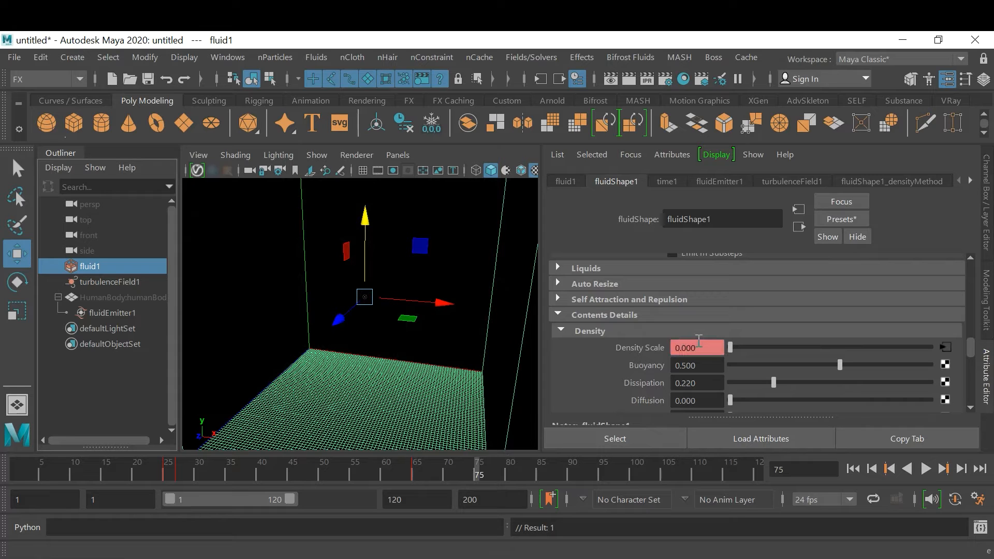
right_click(698, 342)
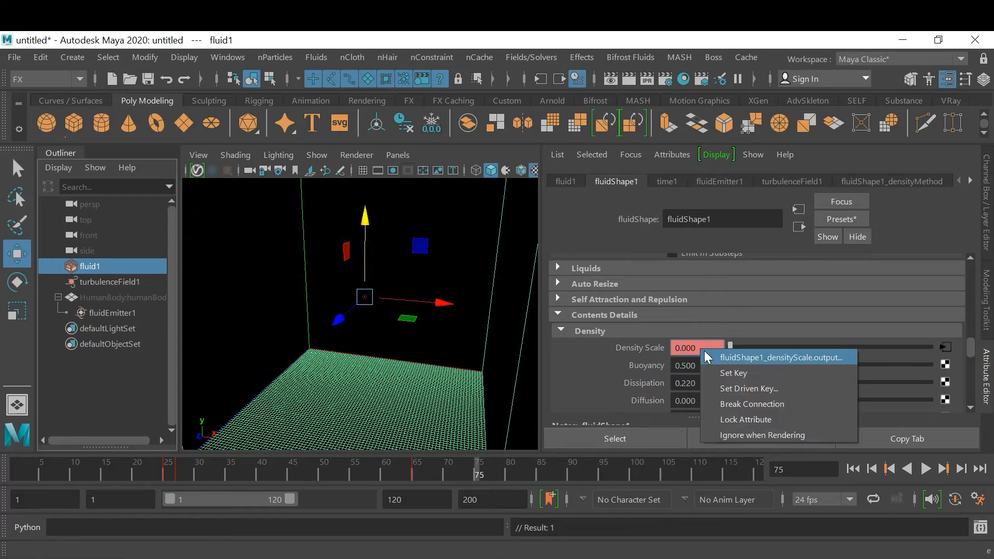
left_click(729, 372)
Deselect the fluid and play the simulation from the first frame to frame 78 to examine the smoke's dispersal and fade-out
left_click(853, 469)
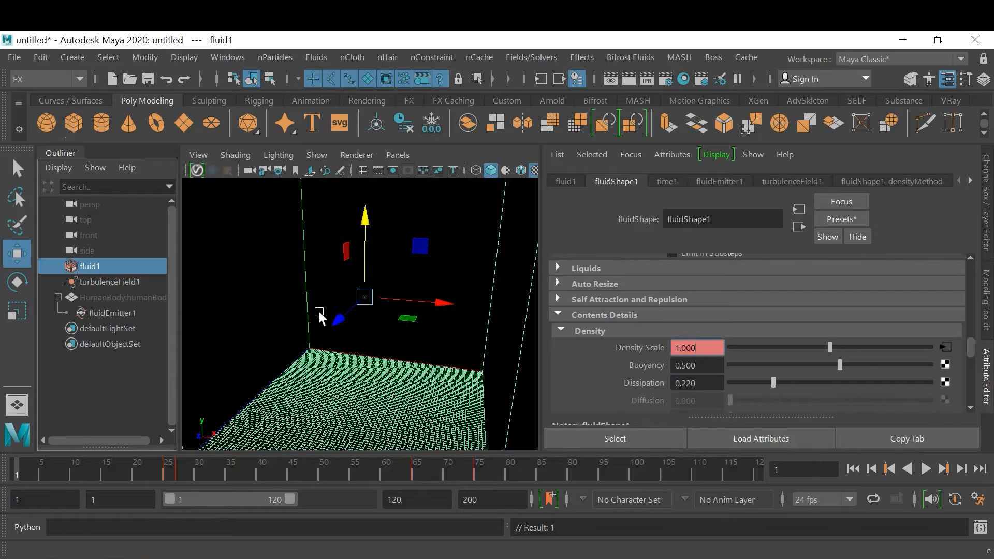
left_click(261, 300)
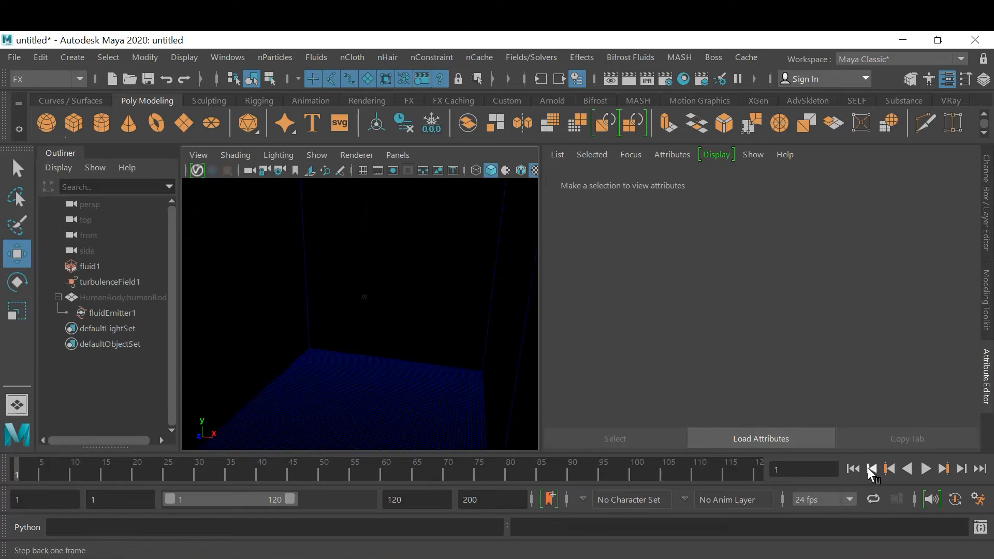
left_click(925, 469)
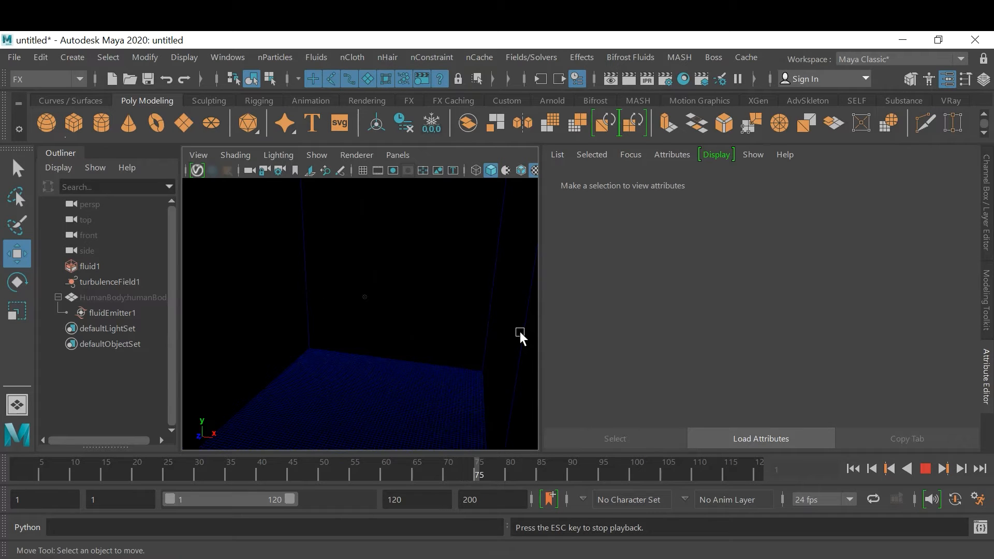
left_click(925, 468)
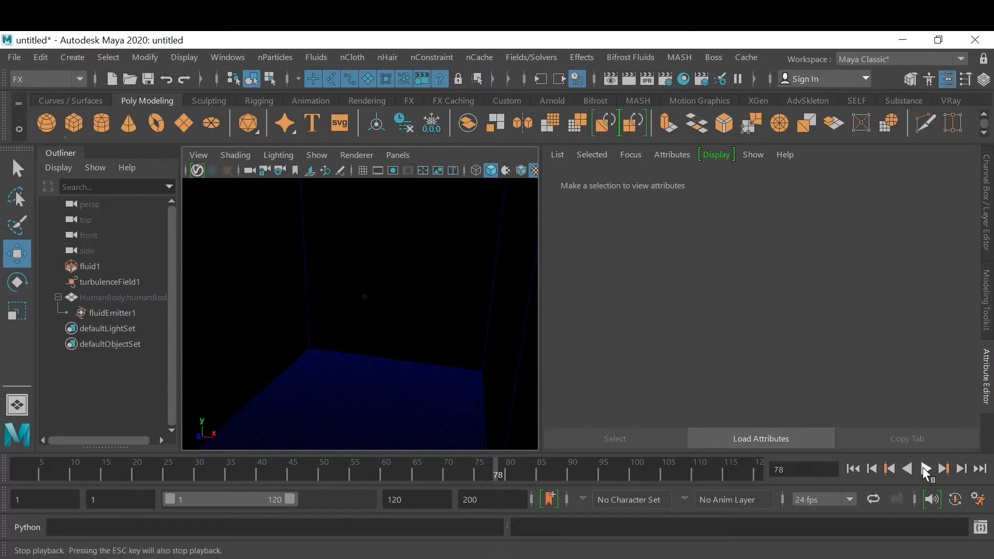
Replay the simulation from the first frame to frame 33 to examine how the human-shaped smoke starts breaking up
left_click(854, 468)
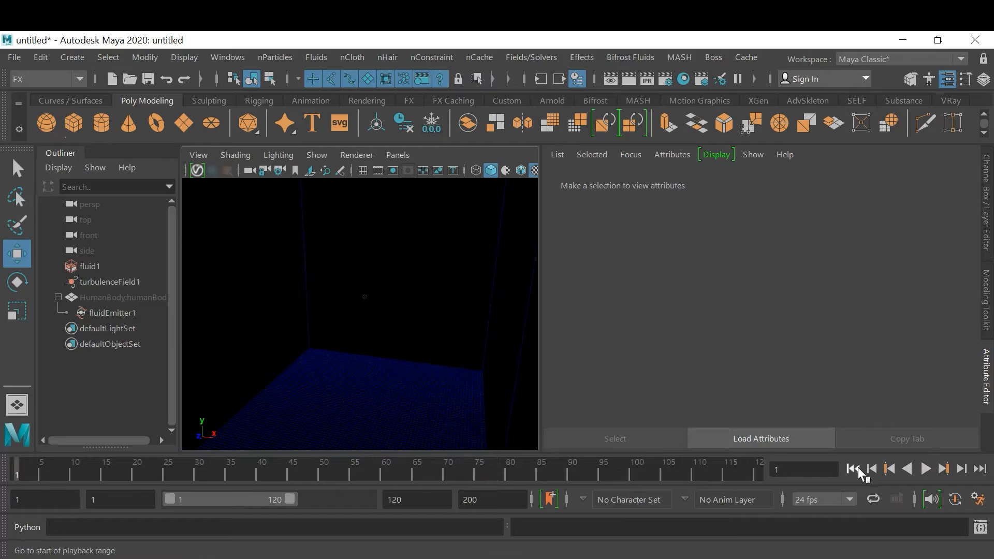
left_click(926, 468)
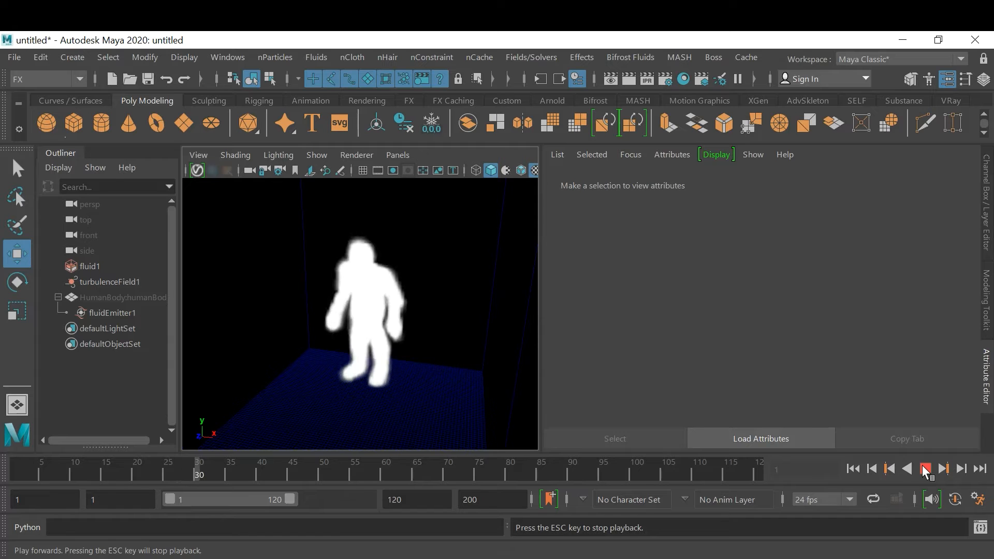
left_click(926, 469)
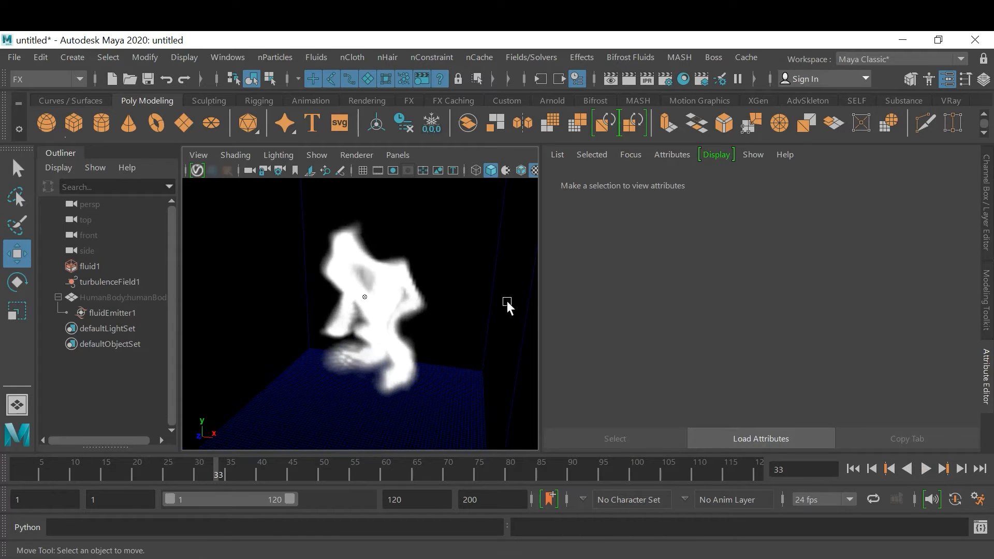
Add a vortex field that affects the fluid container
left_click(328, 378)
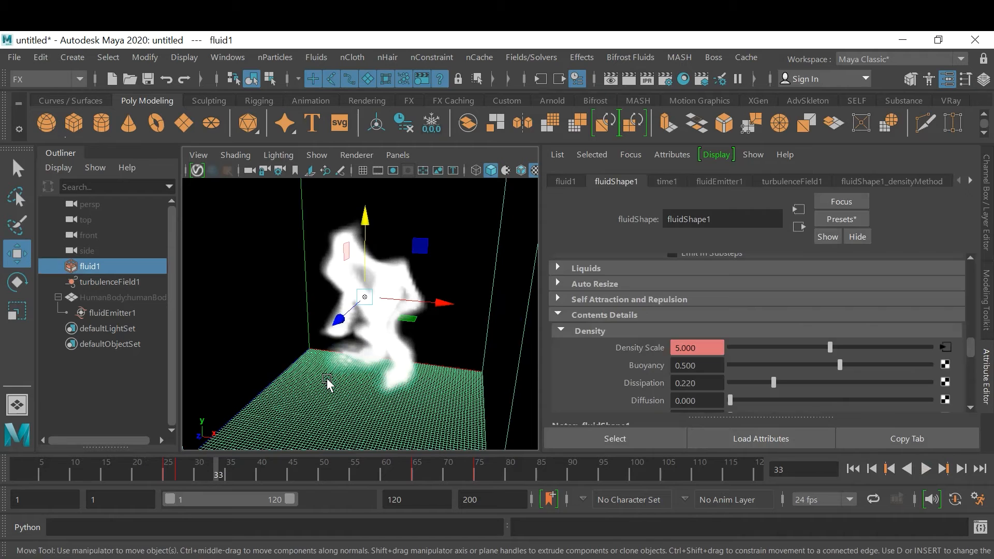
left_click(526, 61)
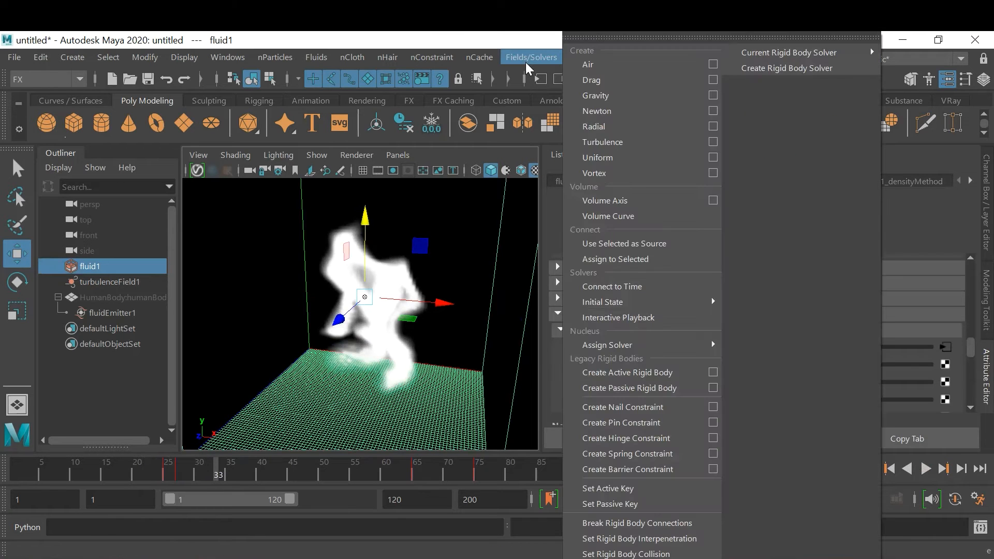
left_click(640, 171)
Set the vortex field's Attenuation to 0 and its Magnitude to 5
scroll(906, 311, "down", 3)
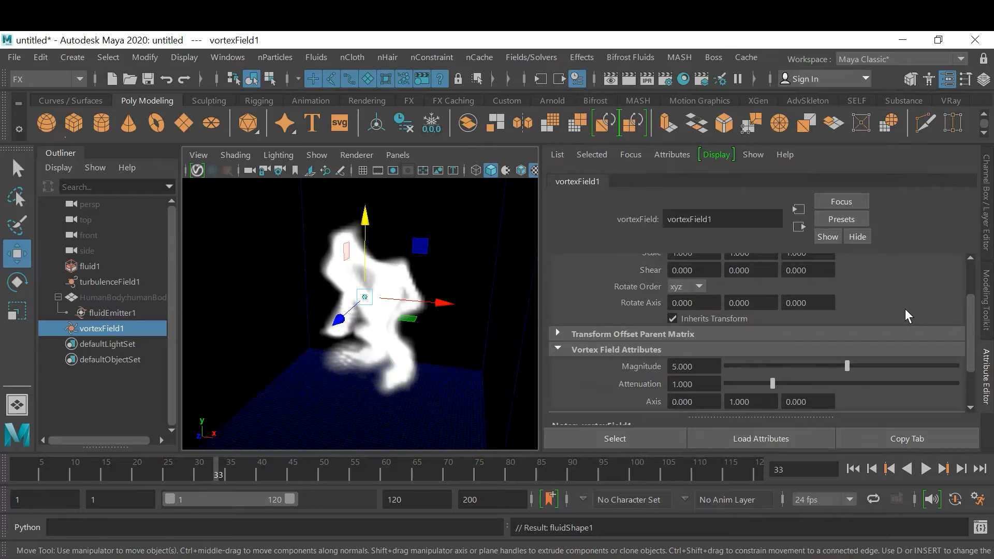
left_click(705, 383)
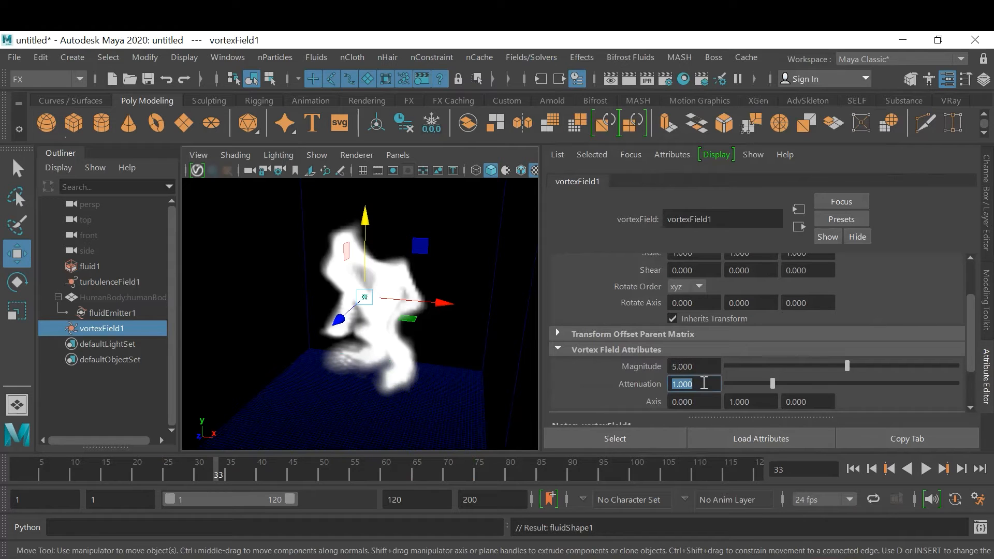
type("0")
key("Return")
left_click(706, 366)
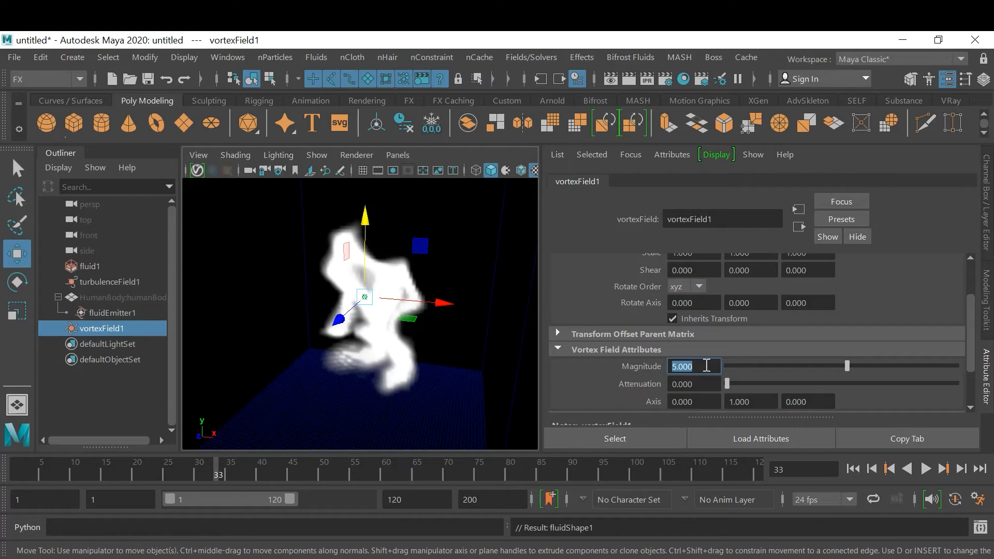
type("3")
key("Return")
type("5")
key("Return")
key("Return")
Add a drag field with Magnitude 1 and Attenuation 0 that affects the fluid container
left_click(313, 388)
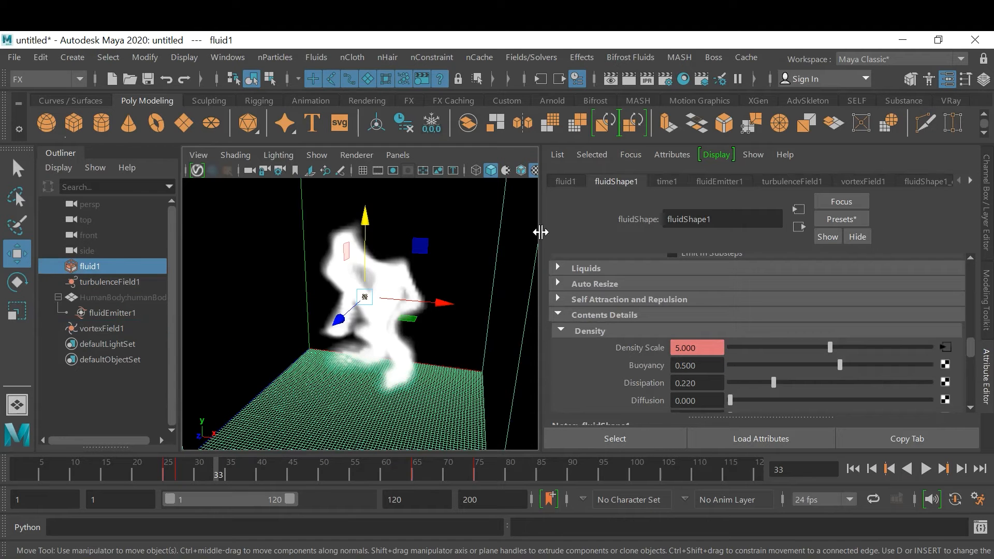
left_click(515, 56)
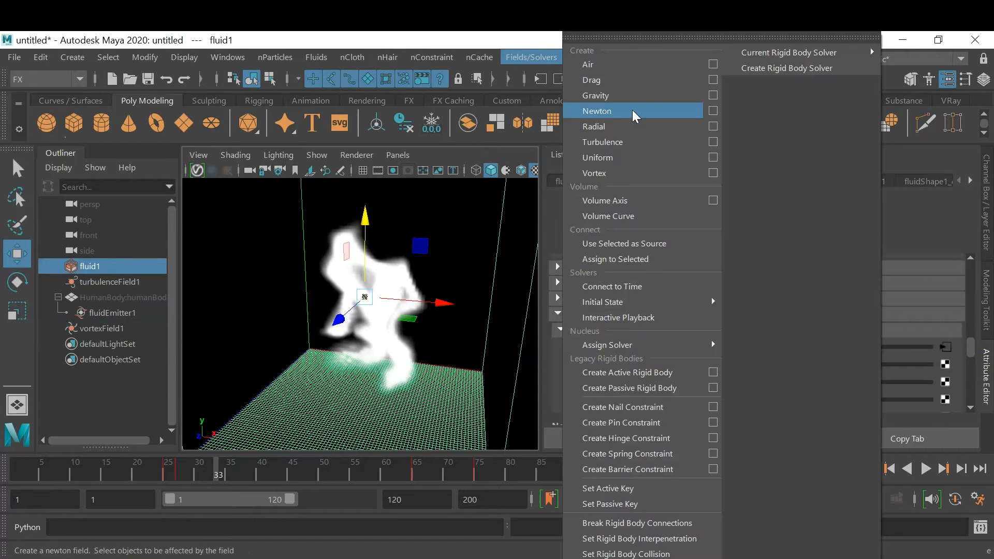
left_click(711, 79)
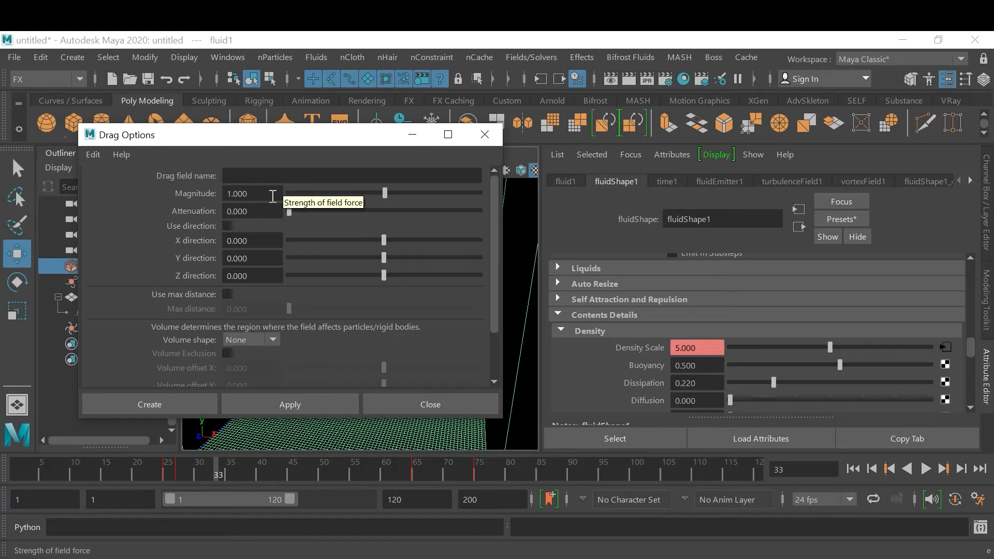
left_click(179, 405)
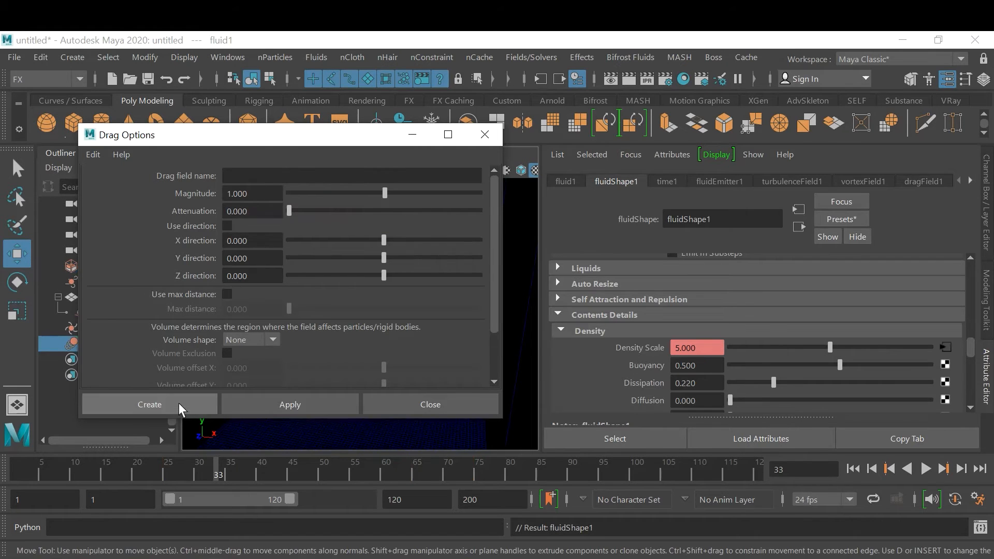
Play the simulation from the first frame to examine the smoke with the vortex and drag fields added
left_click(853, 469)
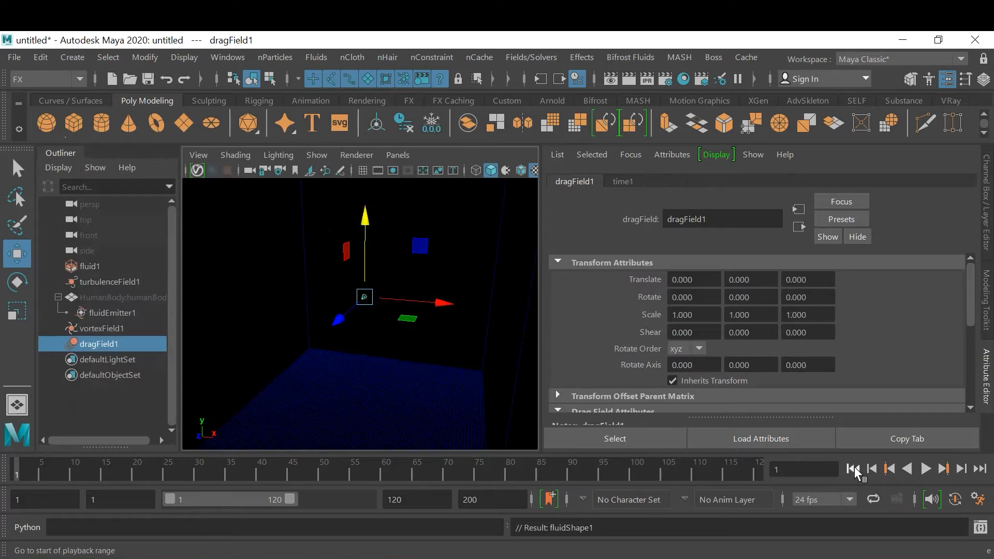
left_click(926, 468)
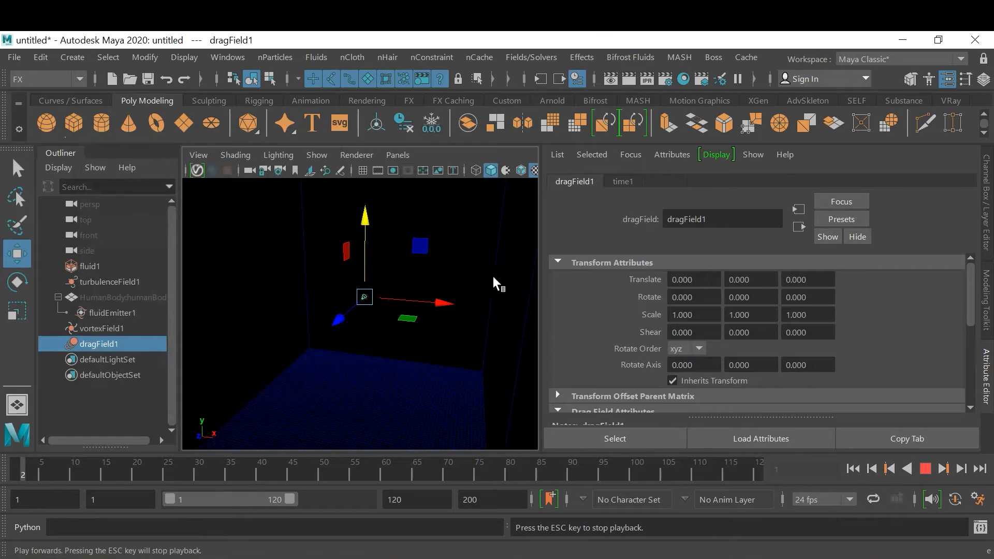
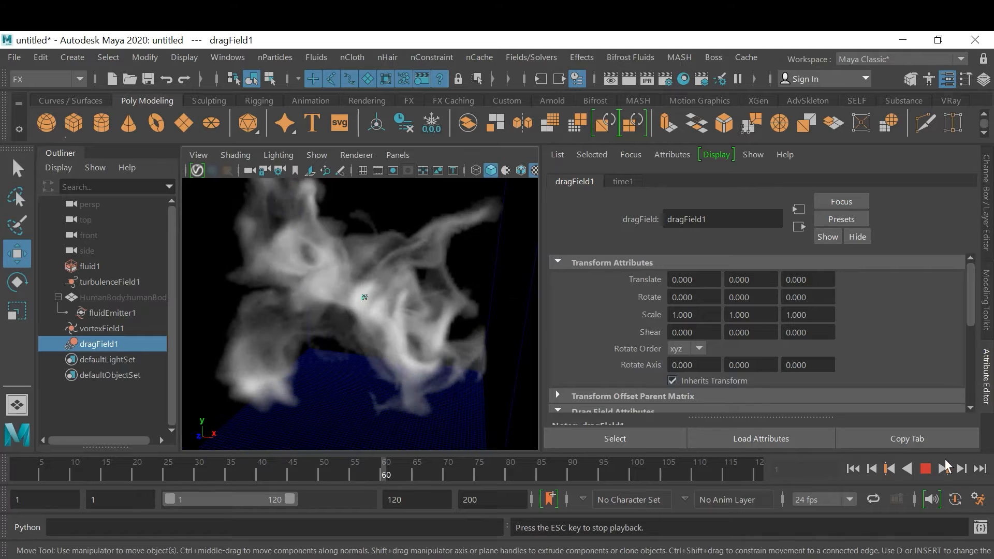
Set the drag field's Magnitude to 5 and play the simulation from the first frame to check the smoke's motion
key("Escape")
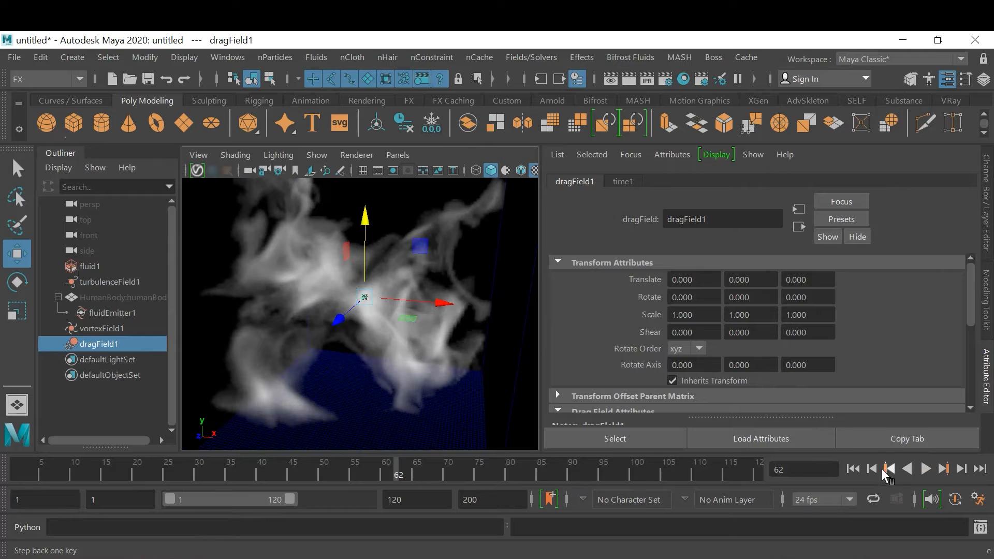
left_click(852, 468)
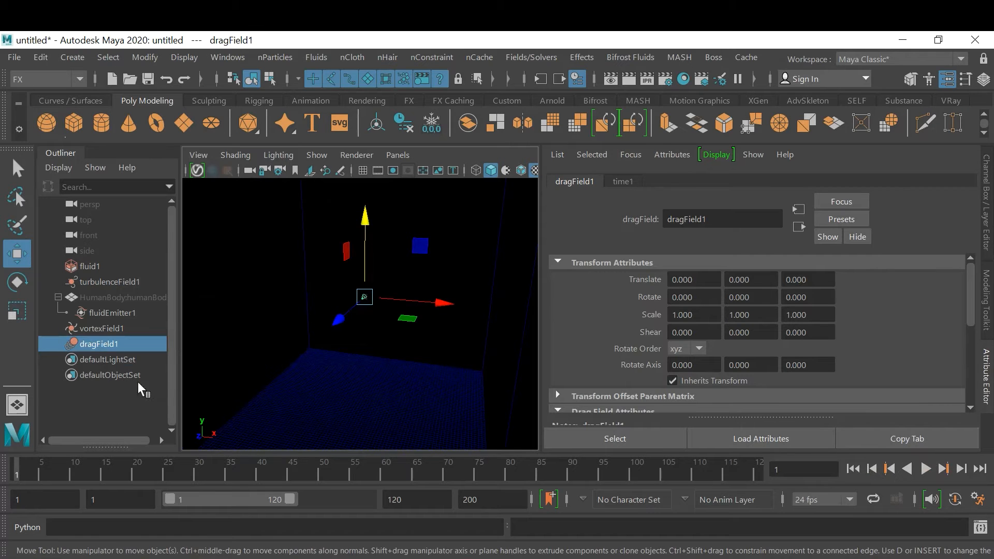
scroll(877, 336, "down", 2)
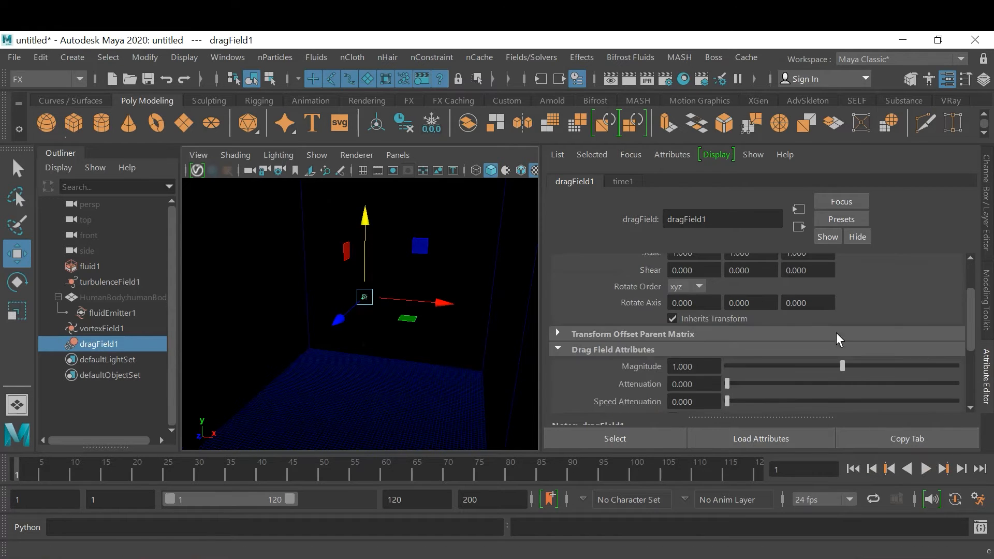
left_click(699, 363)
type("5")
key("Return")
key("Return")
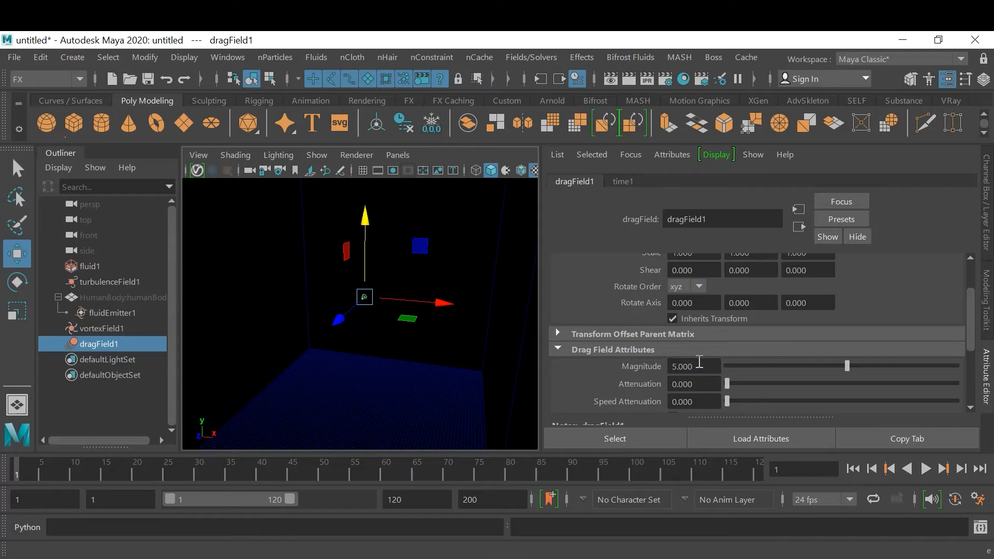
left_click(929, 469)
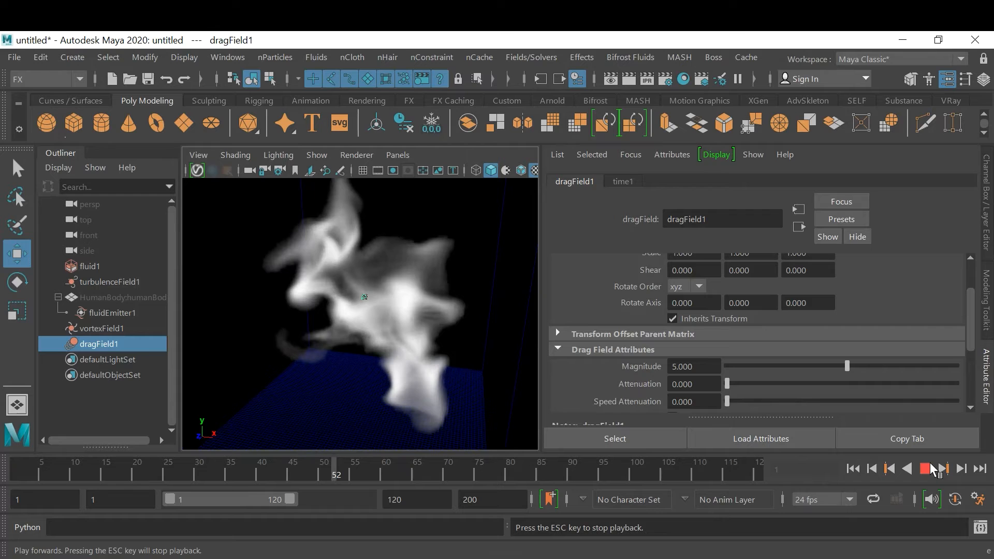
left_click(927, 471)
Set the vortex field's Magnitude to 20
left_click(104, 329)
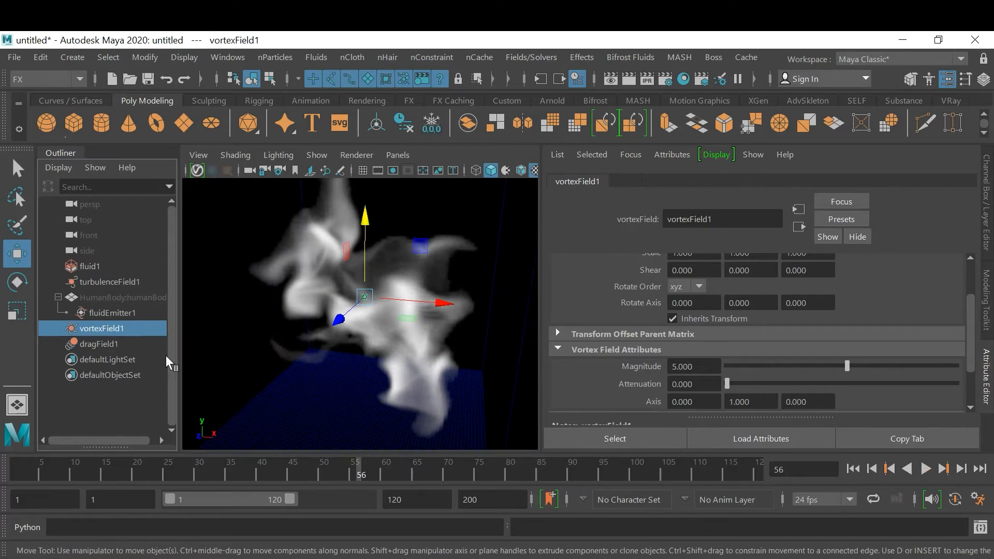
left_click(708, 365)
type("20")
key("Return")
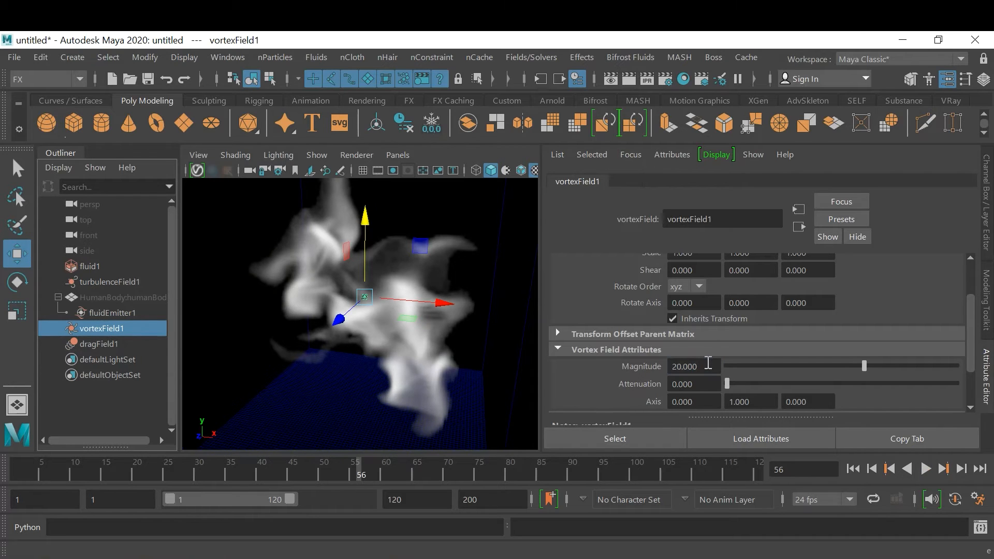
Replay the simulation from the first frame and examine the smoke's swirl under the stronger vortex field
left_click(853, 469)
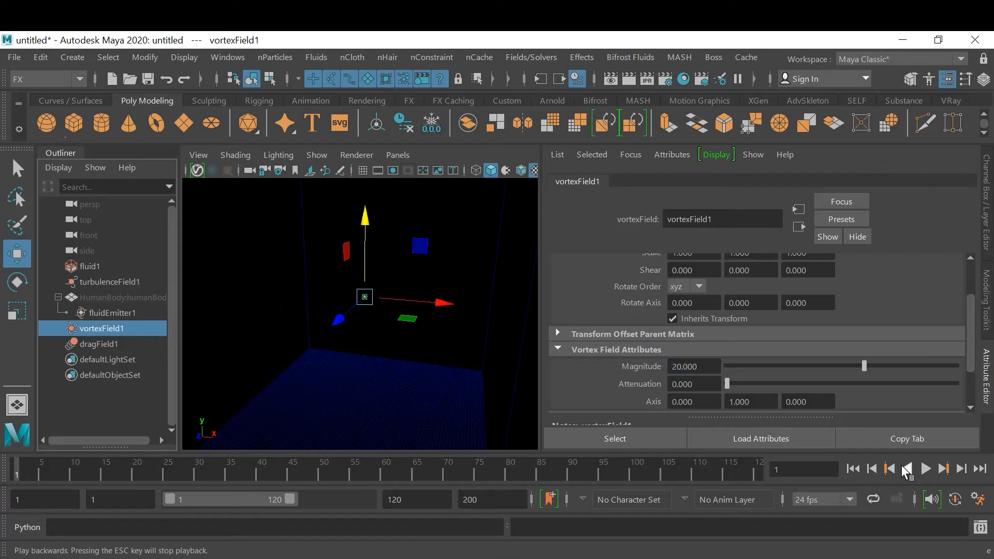
left_click(925, 468)
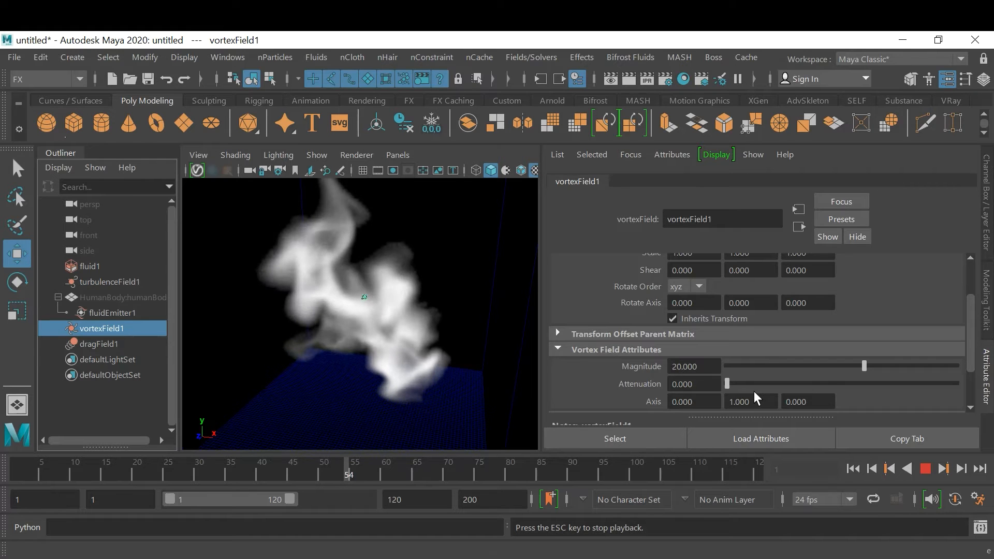
left_click(926, 471)
left_click_drag(318, 328, 373, 333, "alt")
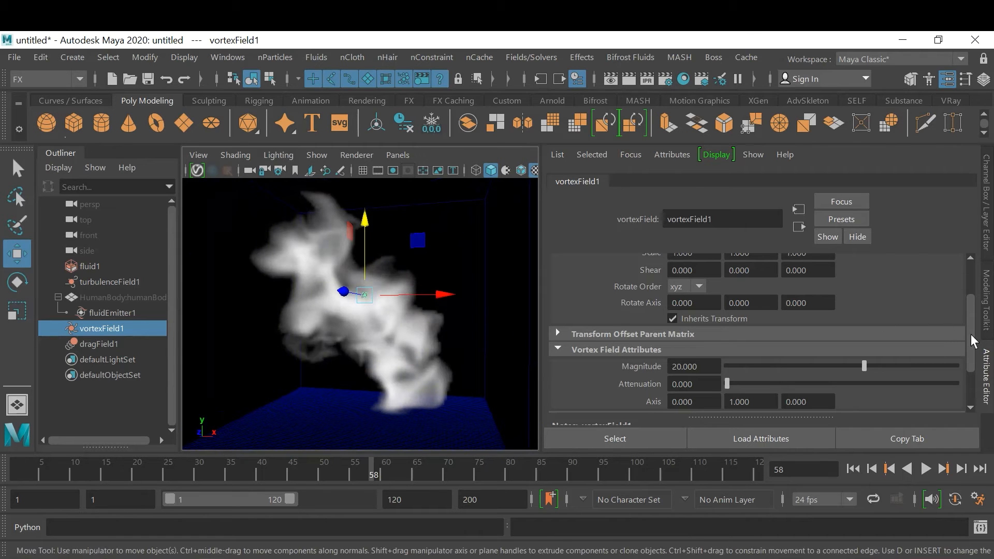
left_click_drag(970, 337, 966, 359)
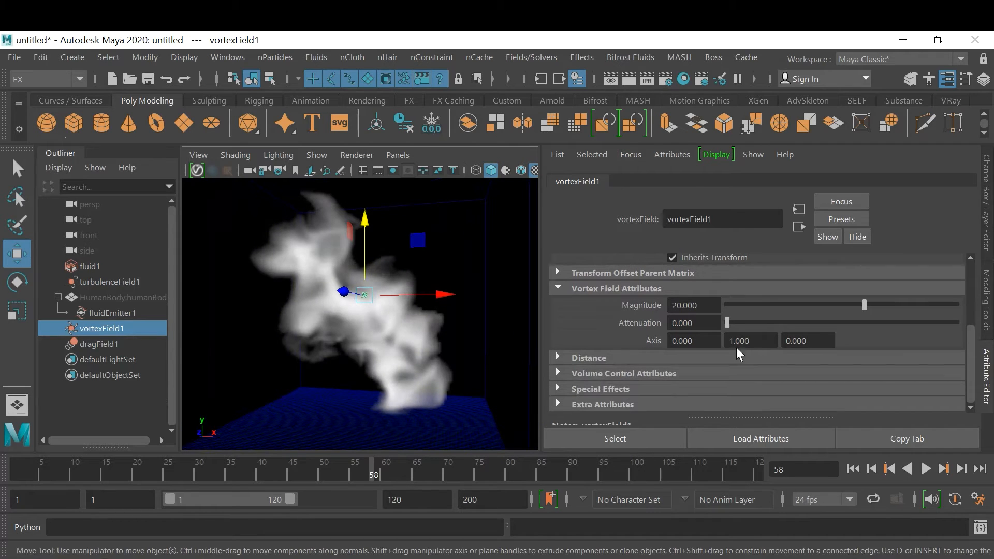
Set the fluid container's density Diffusion to about 0.124 and its Noise to about 0.106
left_click(260, 408)
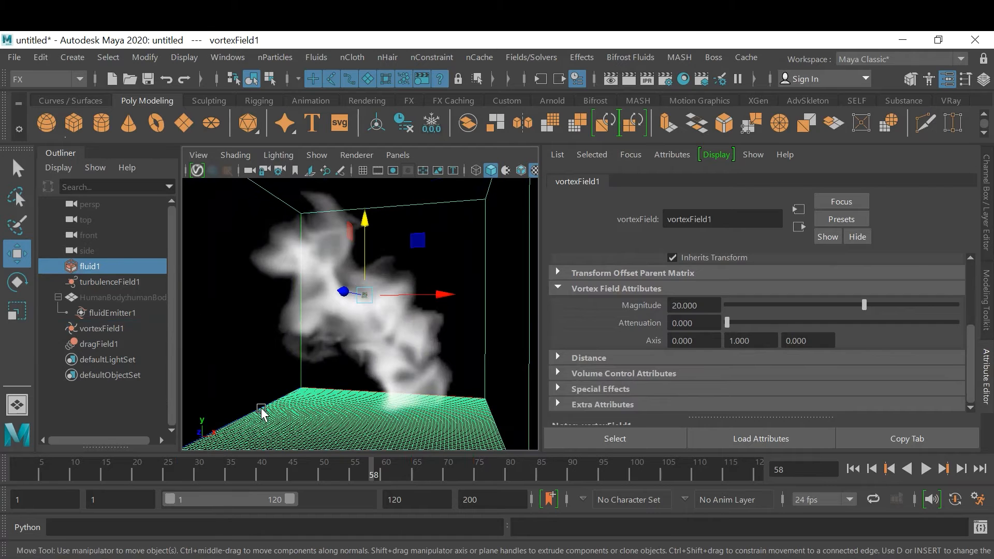
scroll(922, 364, "down", 3)
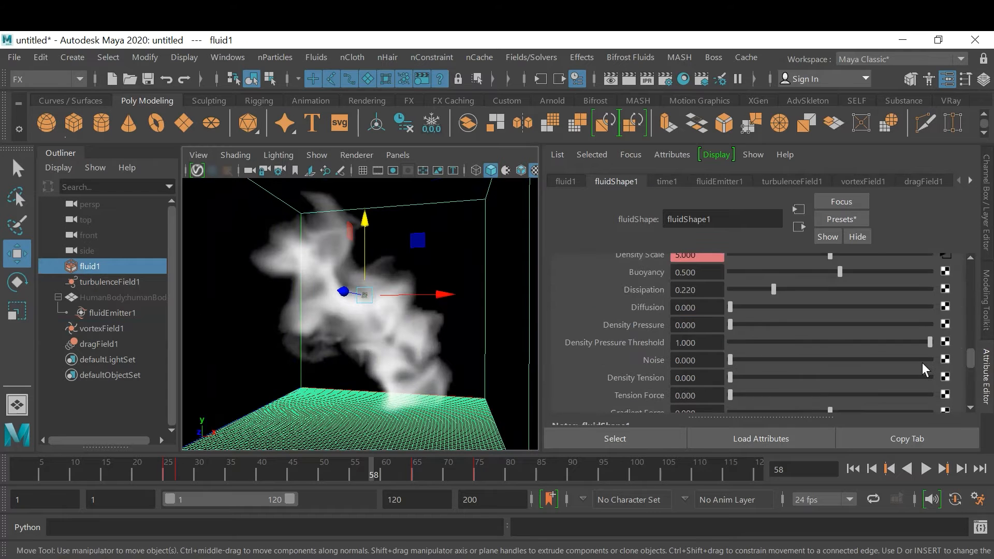
left_click(743, 307)
left_click_drag(741, 356, 749, 358)
scroll(776, 386, "down", 1)
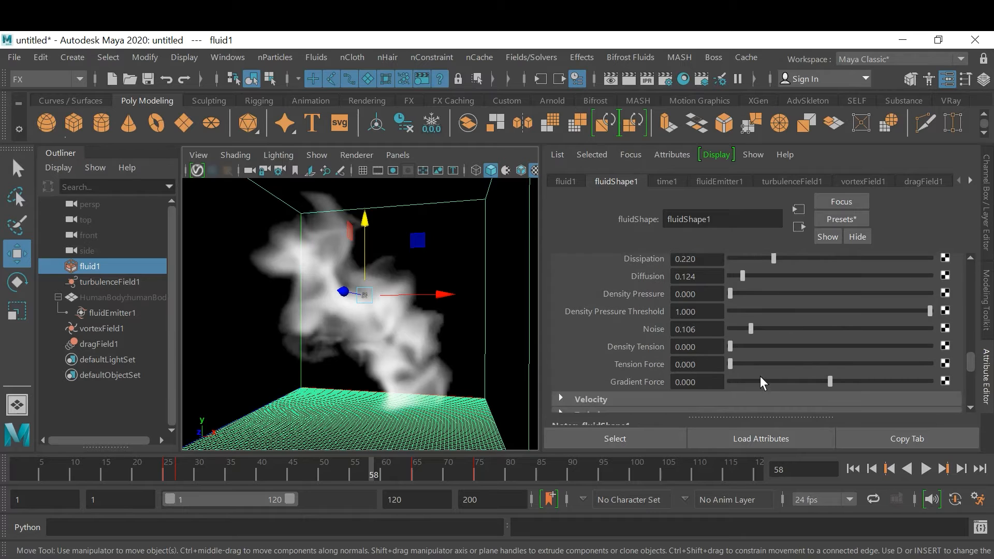
Lower the fluid's shading Transparency slightly to make the smoke denser
scroll(772, 377, "down", 1)
scroll(761, 365, "down", 1)
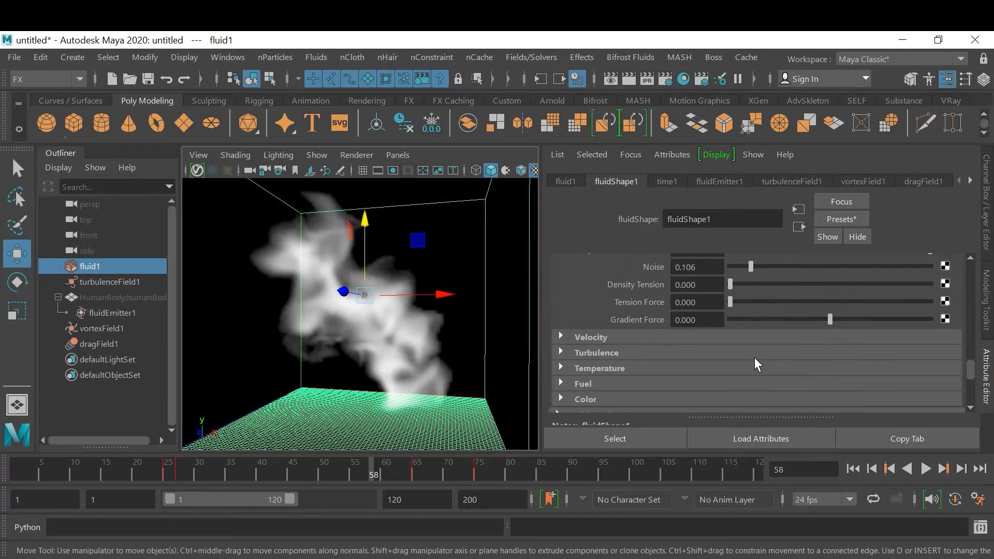
left_click(629, 357)
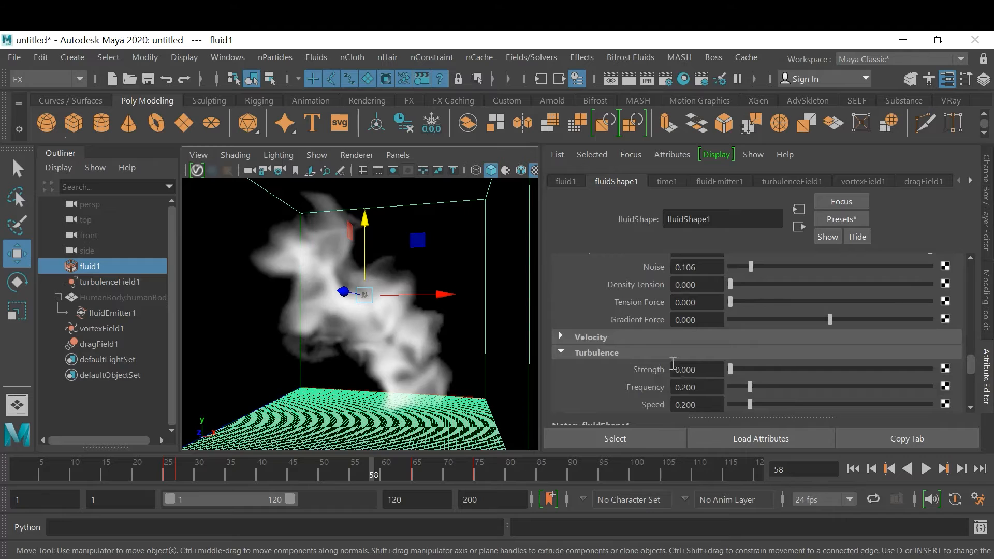
scroll(797, 380, "down", 2)
scroll(799, 379, "down", 2)
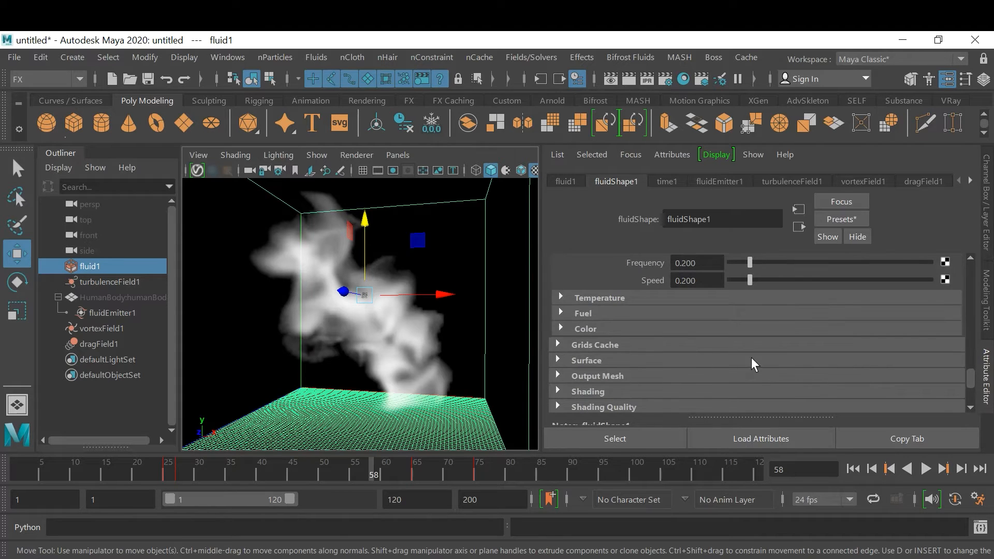
scroll(753, 358, "down", 2)
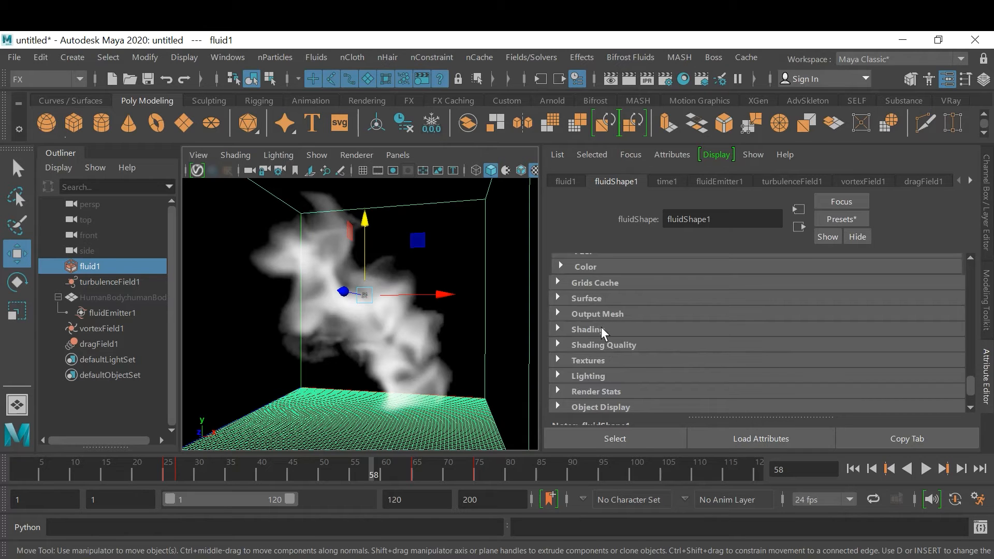
left_click(601, 329)
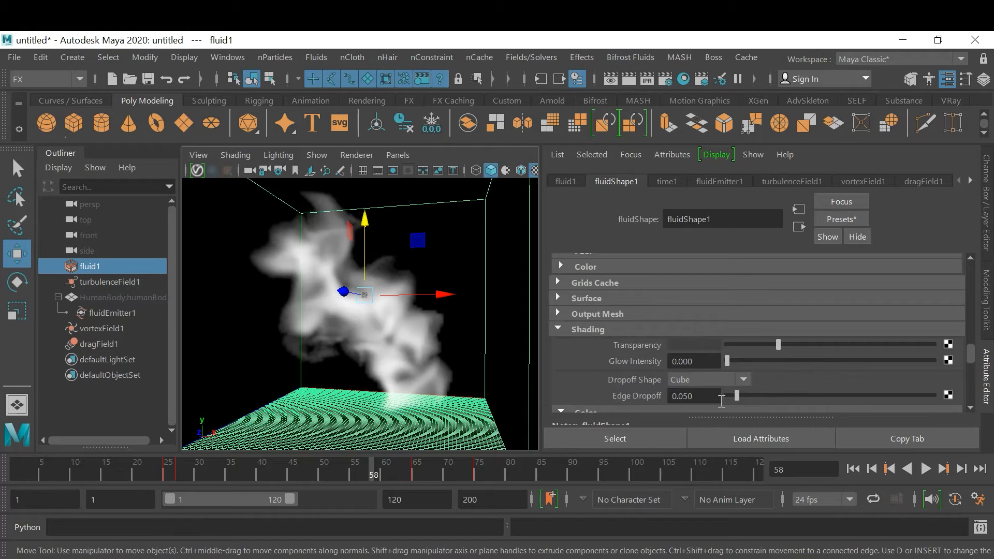
mouse_move(777, 345)
left_mouse_down()
mouse_move(757, 348)
mouse_move(768, 350)
left_mouse_up()
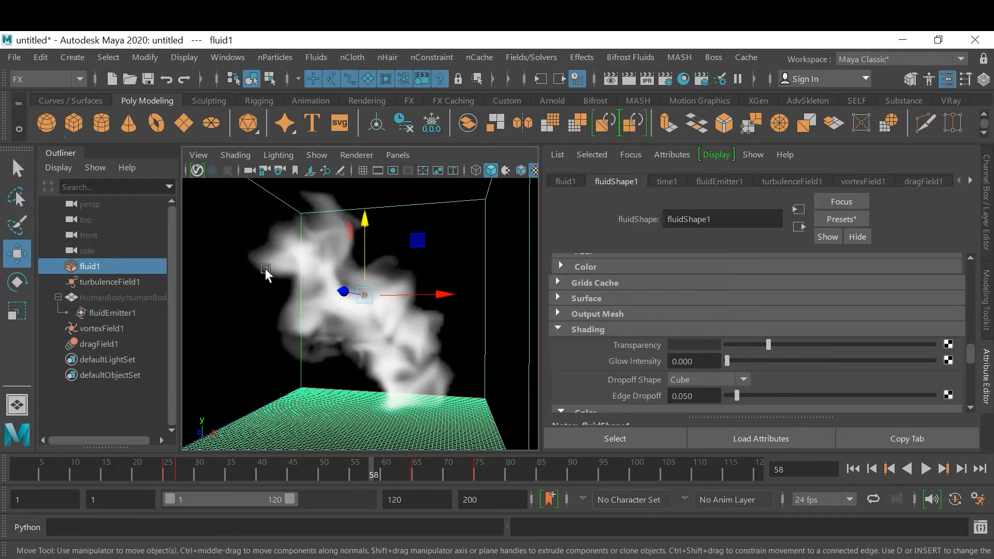
mouse_move(771, 342)
left_mouse_down()
mouse_move(734, 344)
mouse_move(772, 346)
mouse_move(763, 347)
left_mouse_up()
Add three markers to the fluid's Color ramp, at about 0.357, about 0.690 and the far end
left_click_drag(969, 352, 967, 357)
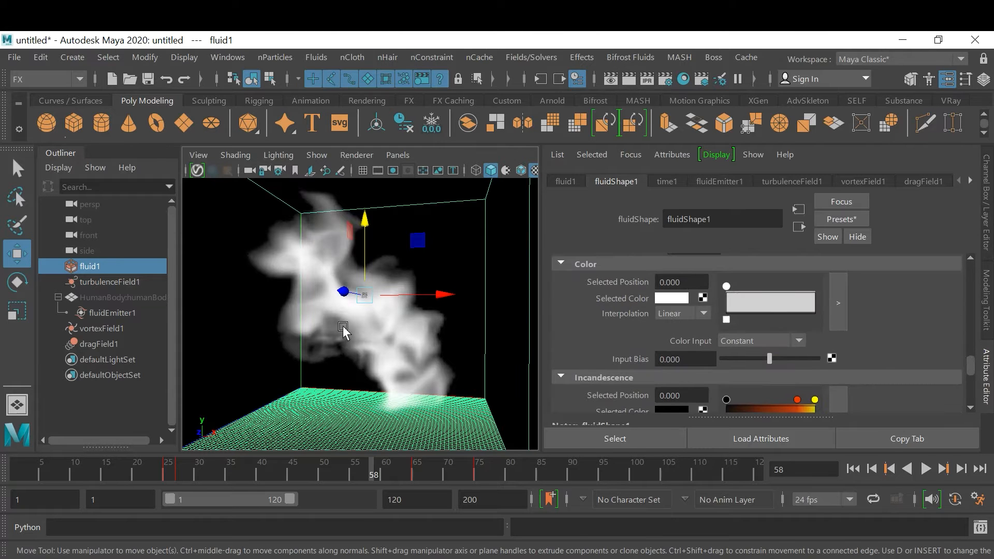
left_click_drag(434, 352, 406, 355, "alt")
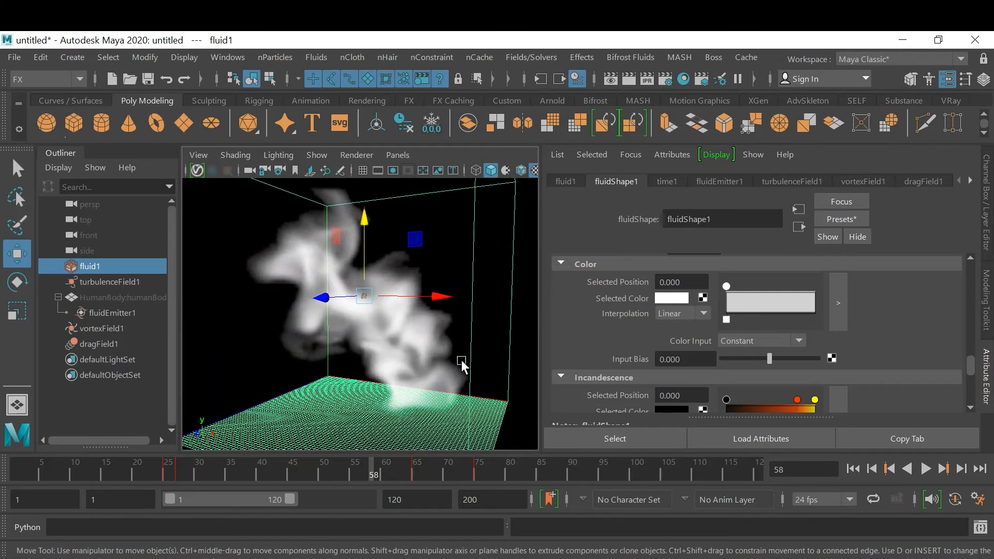
left_click(754, 306)
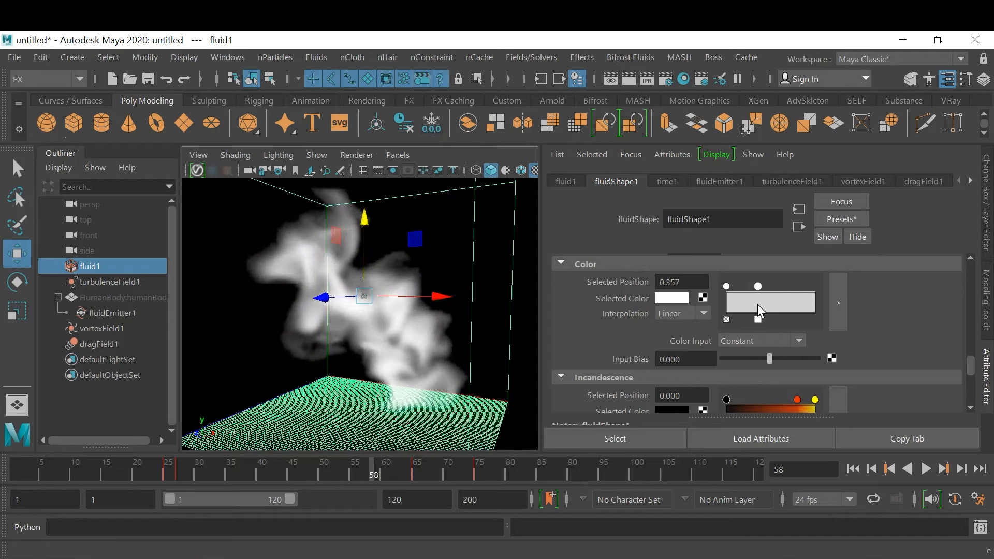
left_click(795, 303)
left_click(810, 303)
left_click_drag(810, 302, 787, 287)
Change the first Color ramp marker, at position 0, to near black
left_click(727, 286)
scroll(839, 367, "down", 1)
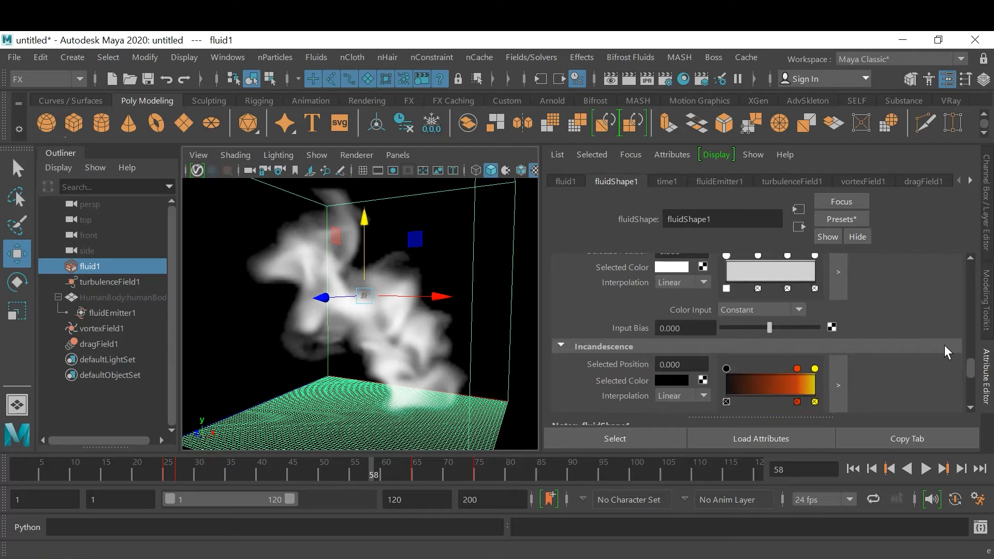
scroll(875, 330, "up", 1)
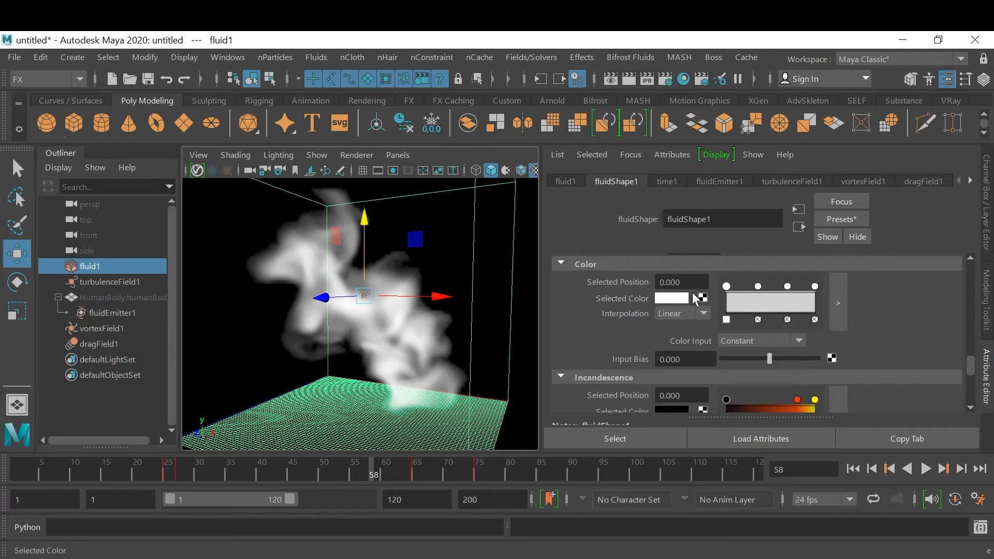
left_click(673, 298)
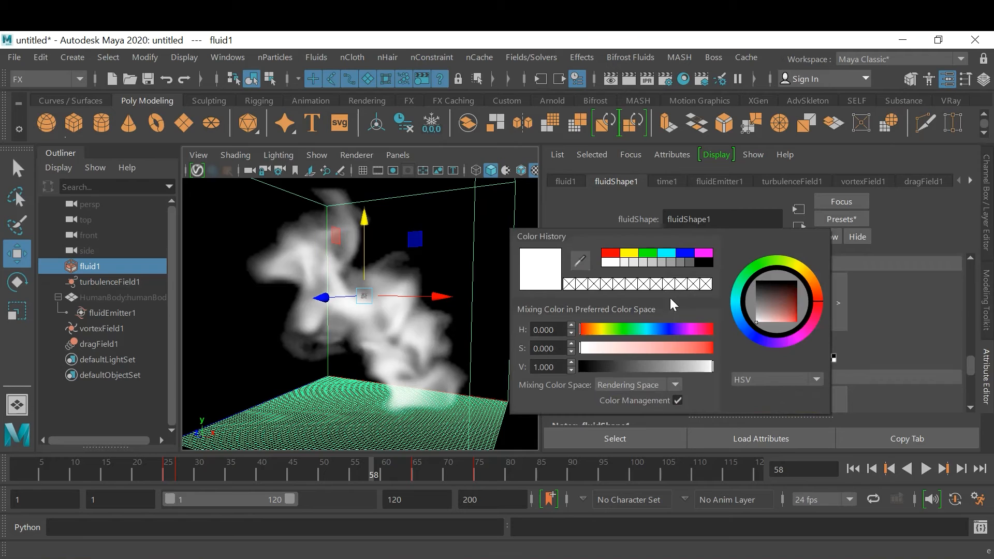
left_click(595, 368)
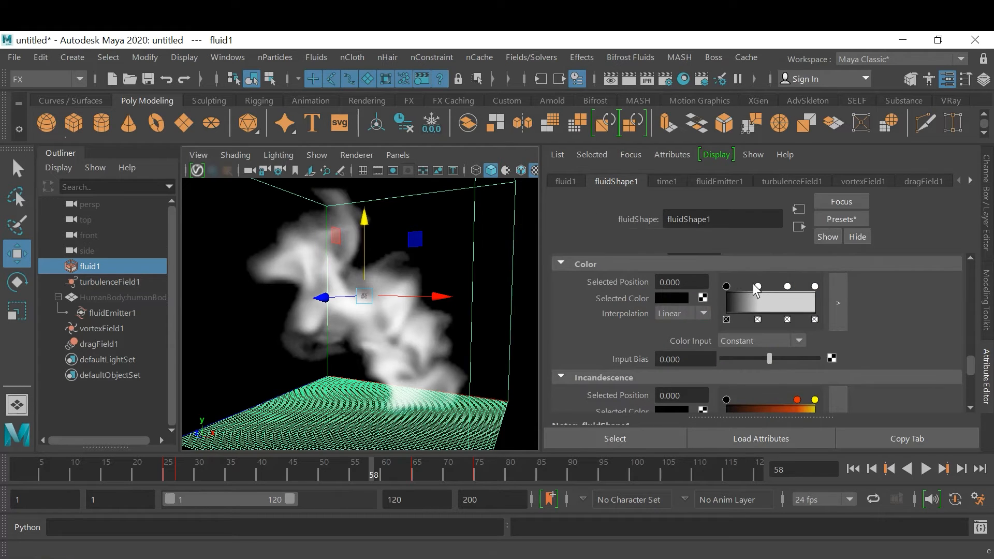
Change the Color ramp marker at position 0.357 to a dark orange-brown with a hue of about 20.5
left_click(757, 285)
left_click(664, 300)
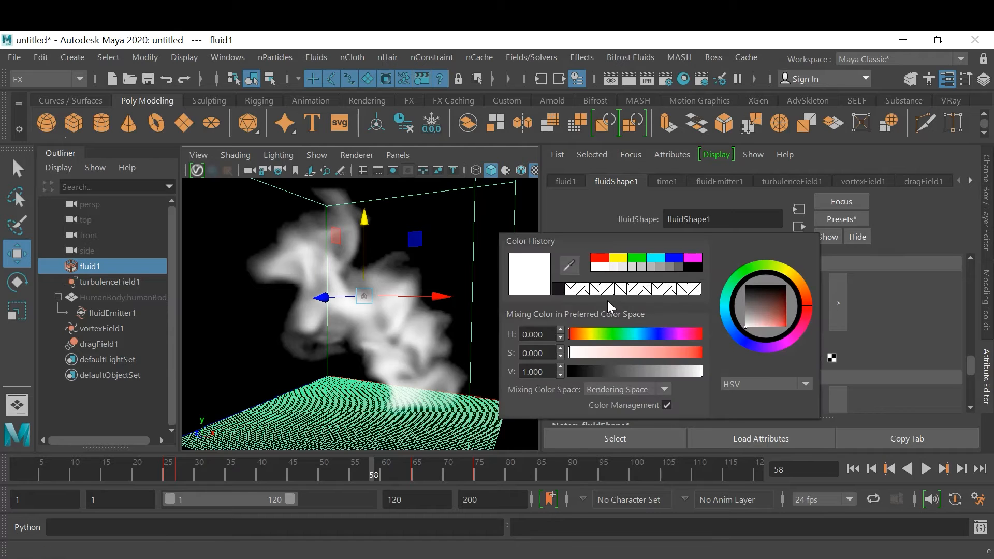
left_click(579, 334)
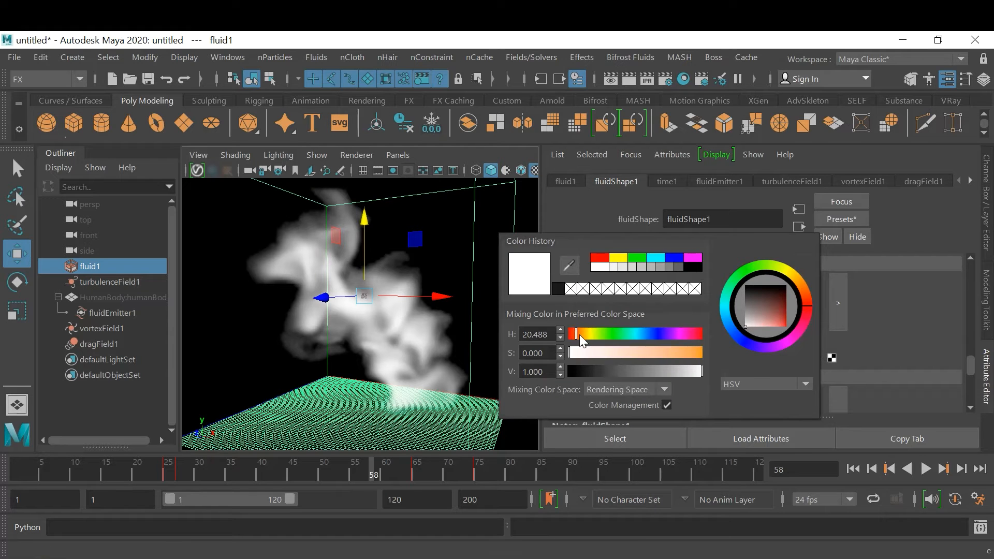
left_click_drag(677, 353, 667, 372)
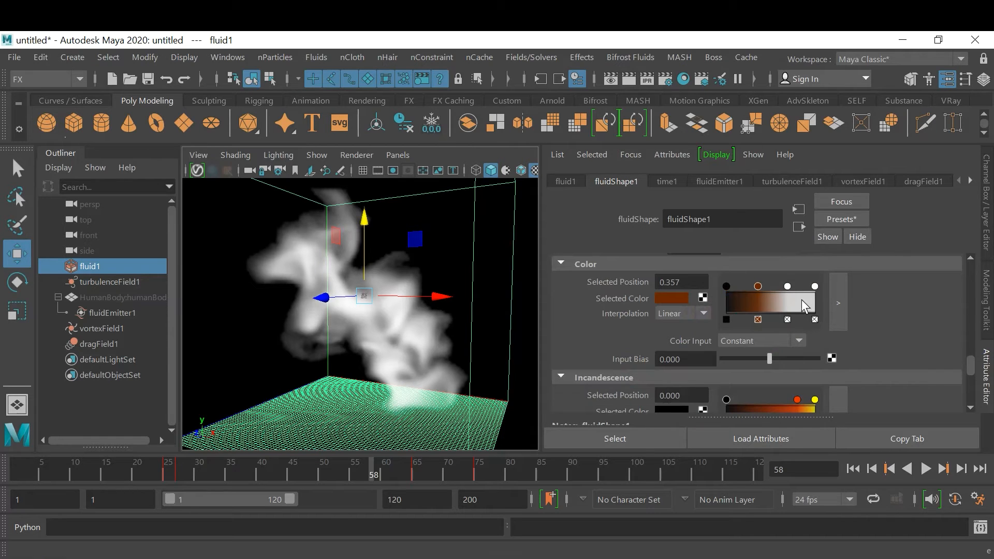
Change the Color ramp marker at position 0.690 to a bright, saturated red-orange
left_click(787, 287)
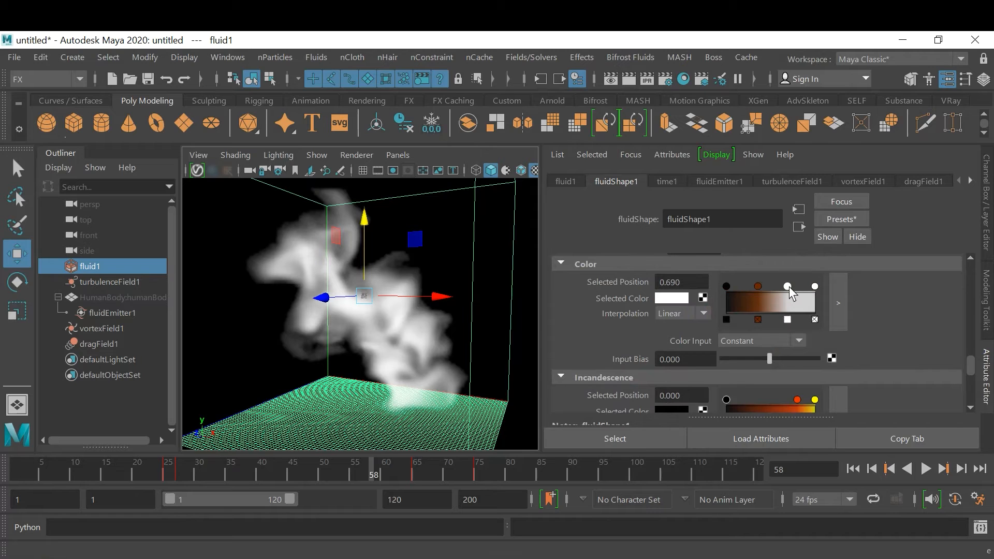
left_click(673, 299)
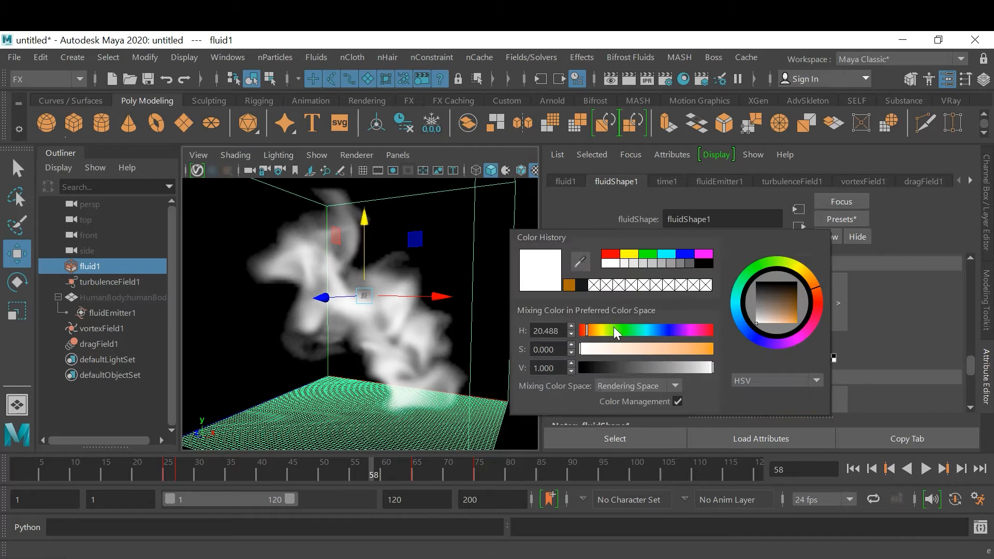
left_click_drag(626, 348, 694, 350)
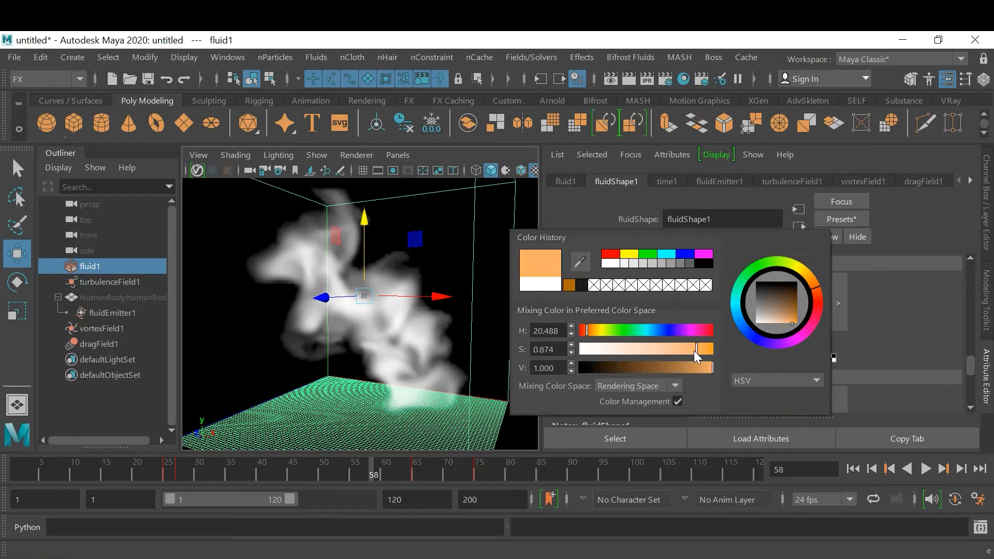
left_click_drag(589, 337, 585, 331)
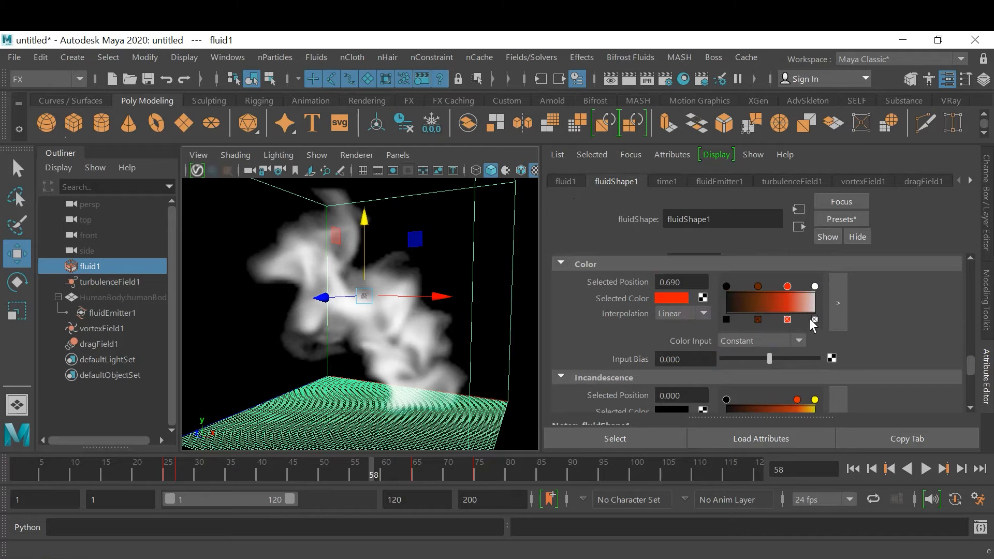
Change the Color ramp marker at position 1.000 to a saturated yellow-orange with a hue of 38.049
left_click(814, 286)
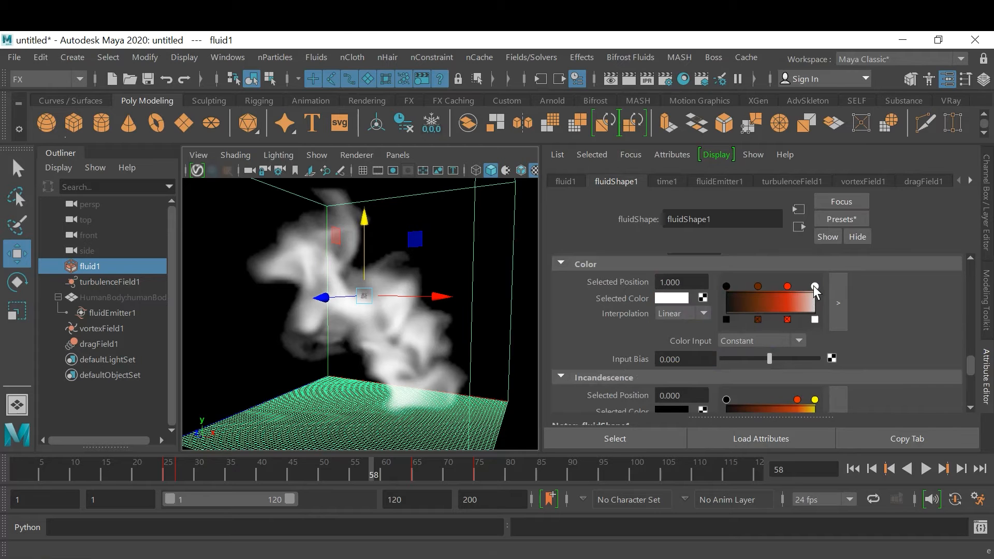
left_click(669, 297)
left_click_drag(586, 330, 592, 330)
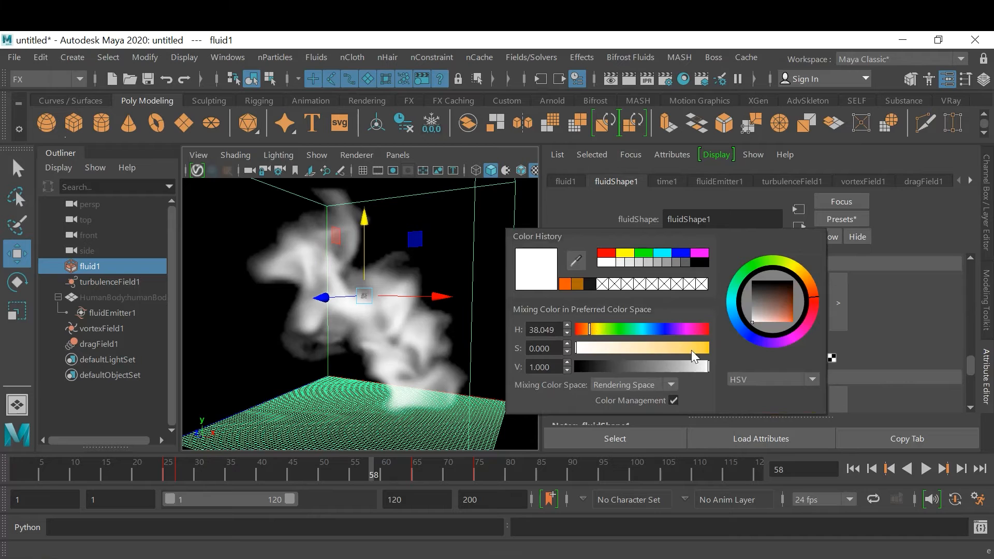
left_click(704, 349)
left_click_drag(704, 351, 726, 352)
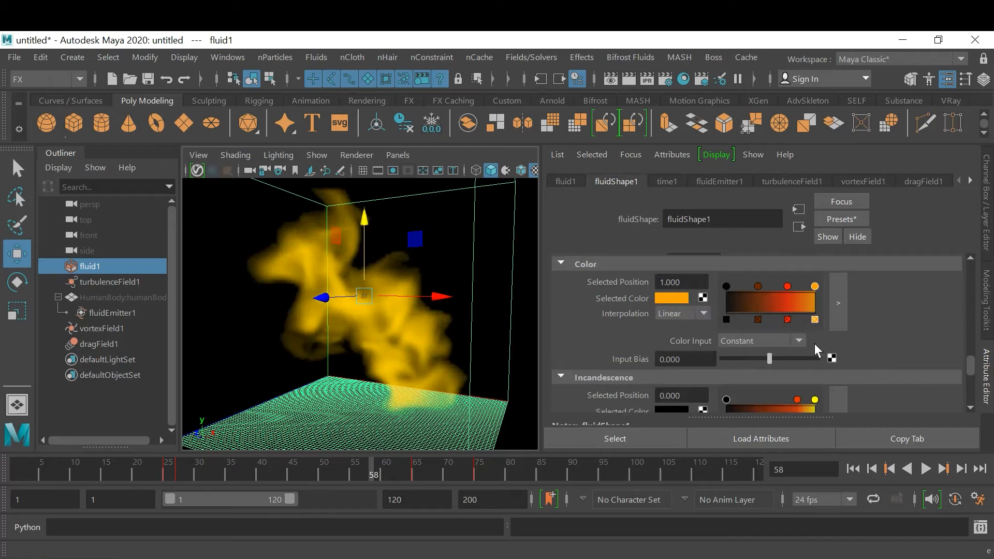
Try X Gradient as the fluid's Color Input with an Input Bias of -0.137
left_click(770, 342)
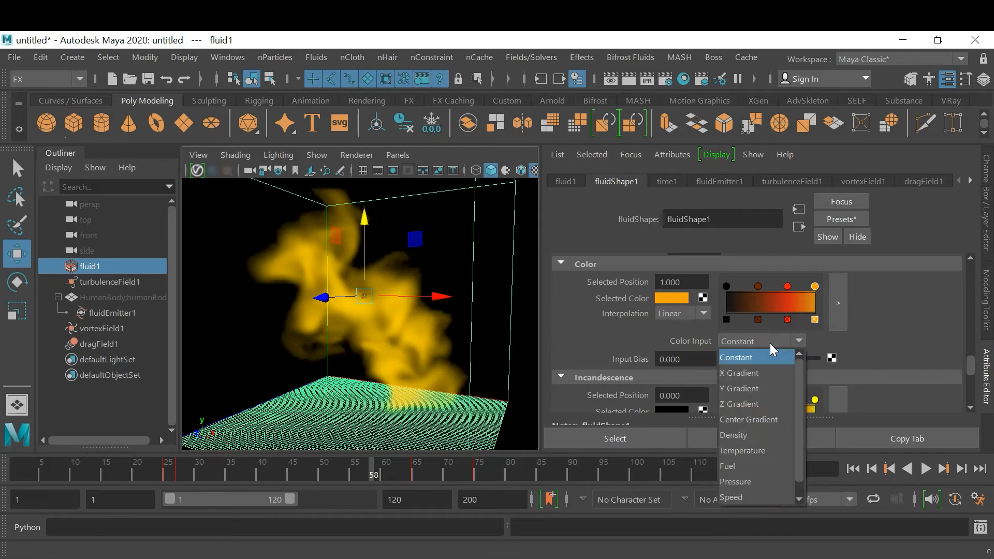
left_click(767, 371)
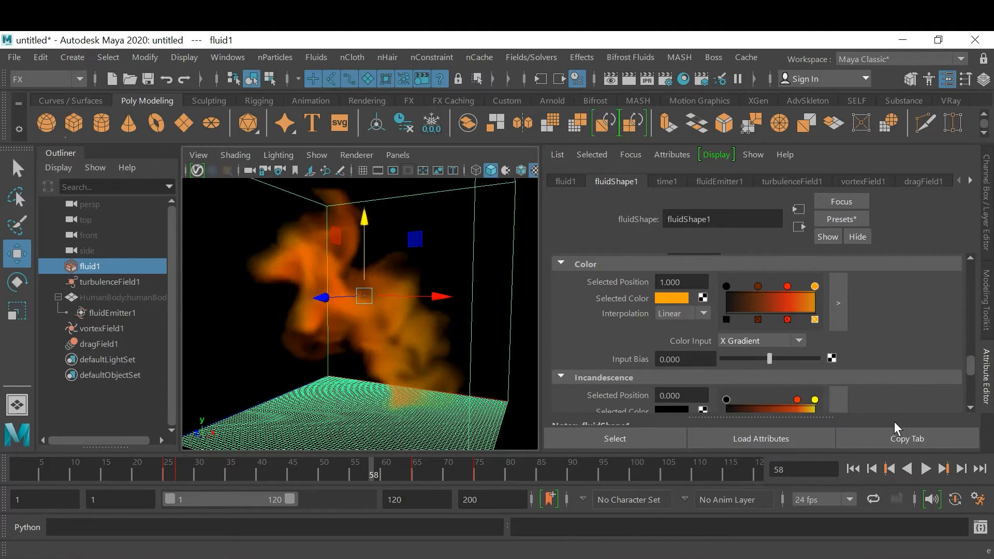
mouse_move(769, 354)
left_mouse_down()
mouse_move(751, 356)
mouse_move(786, 360)
mouse_move(763, 367)
left_mouse_up()
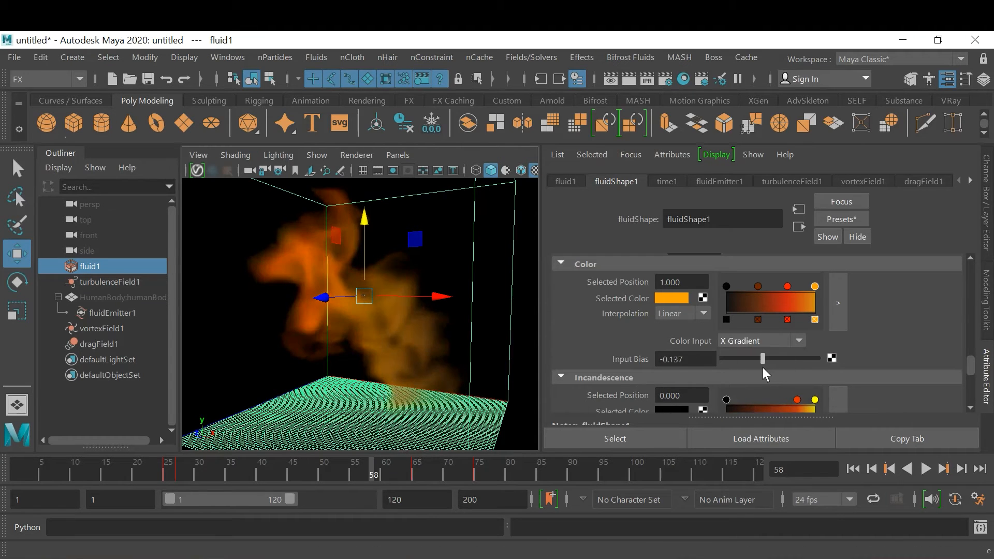
Set the fluid's Color Input to Density and its color Input Bias to about 0.716
left_click(798, 341)
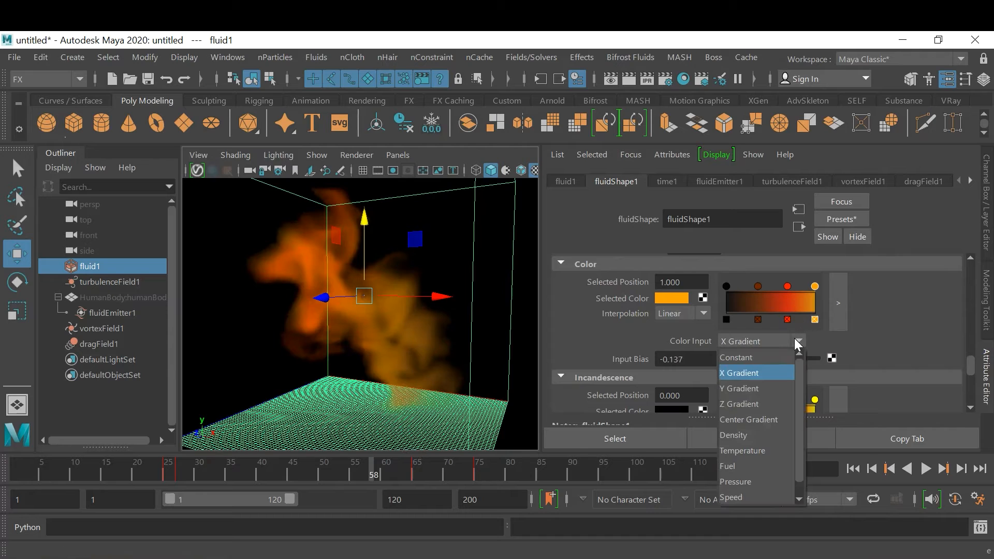
left_click(755, 436)
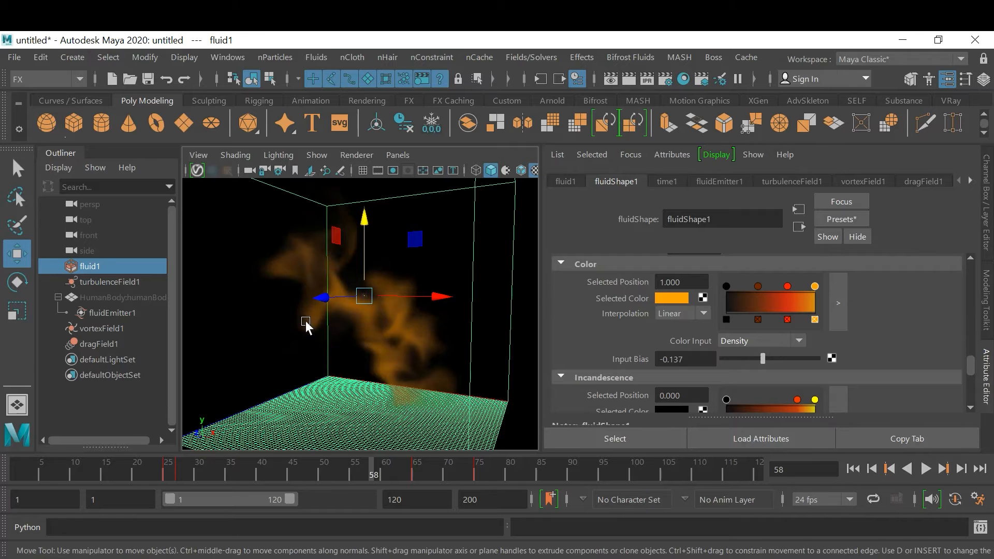
left_click_drag(765, 358, 804, 363)
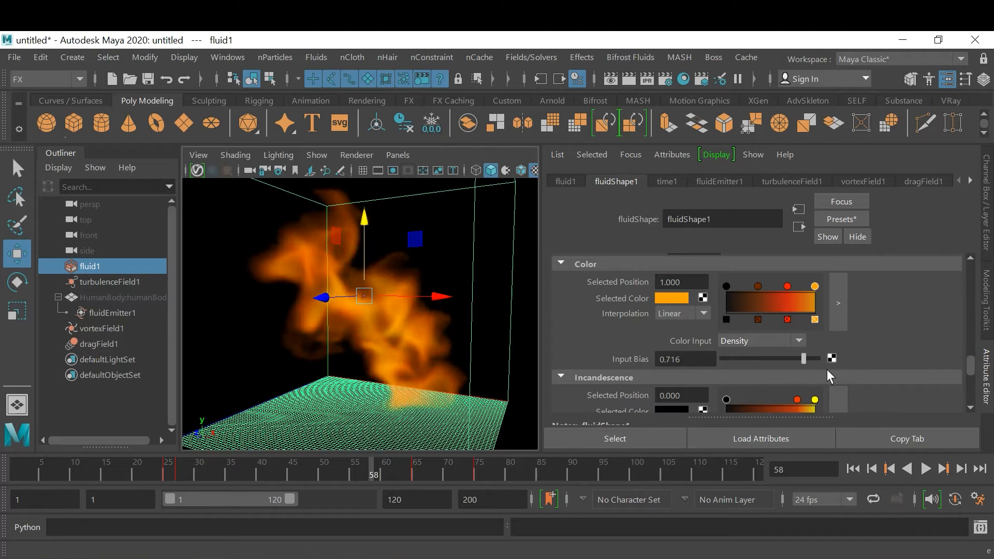
Lighten the Color ramp marker at position 0 to a neutral grey
left_click(726, 288)
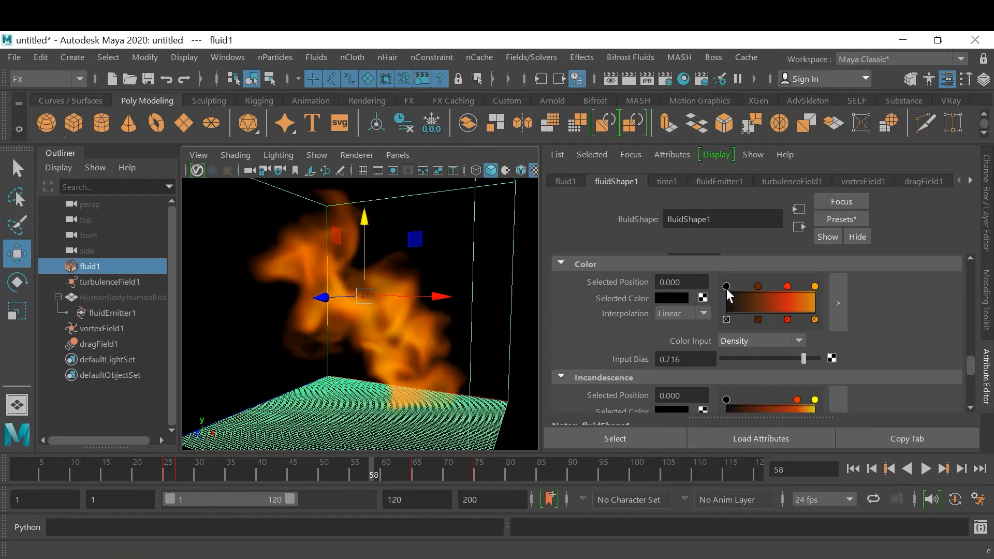
left_click(670, 298)
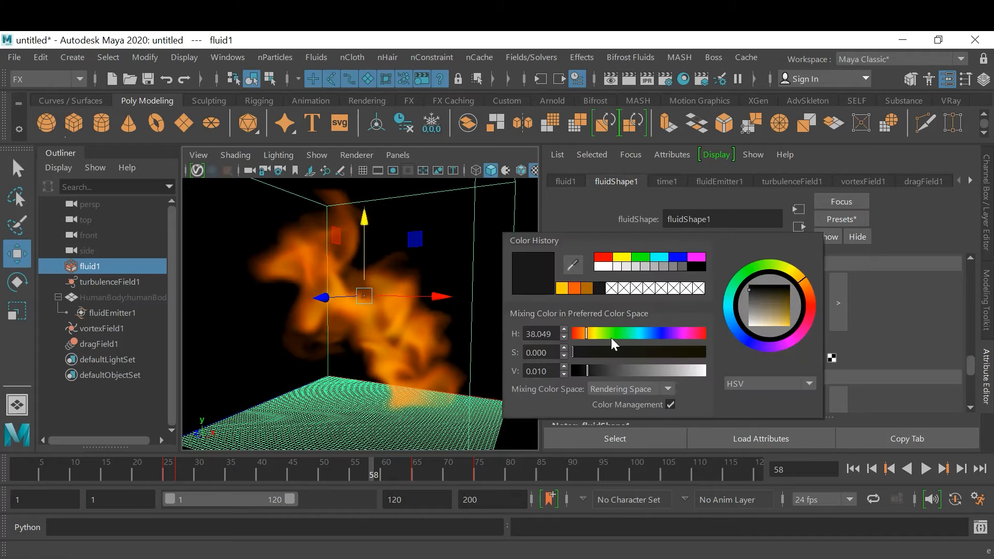
left_click_drag(603, 369, 655, 371)
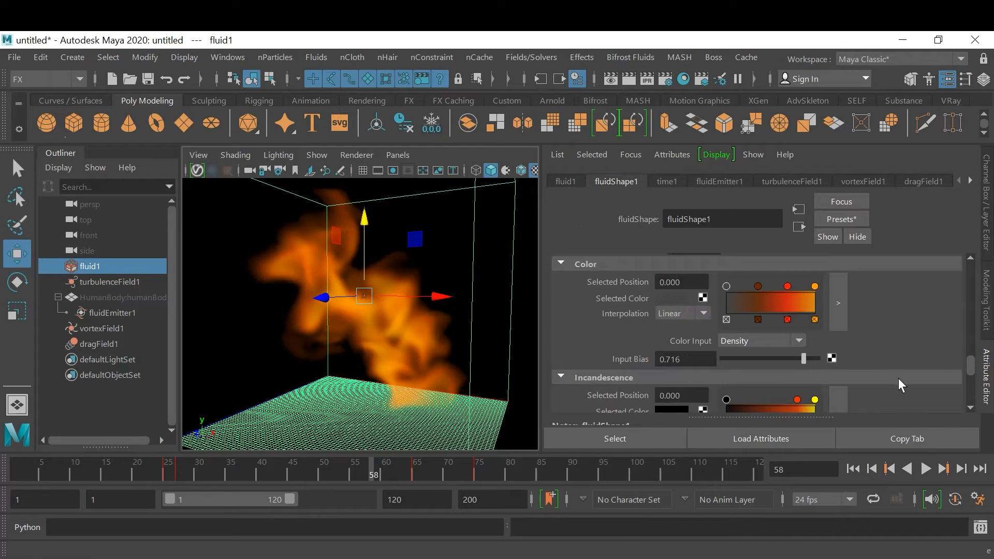
Set the fluid's Incandescence Input to Density and its incandescence Input Bias to about 0.617
left_click_drag(971, 357, 969, 364)
left_click(766, 357)
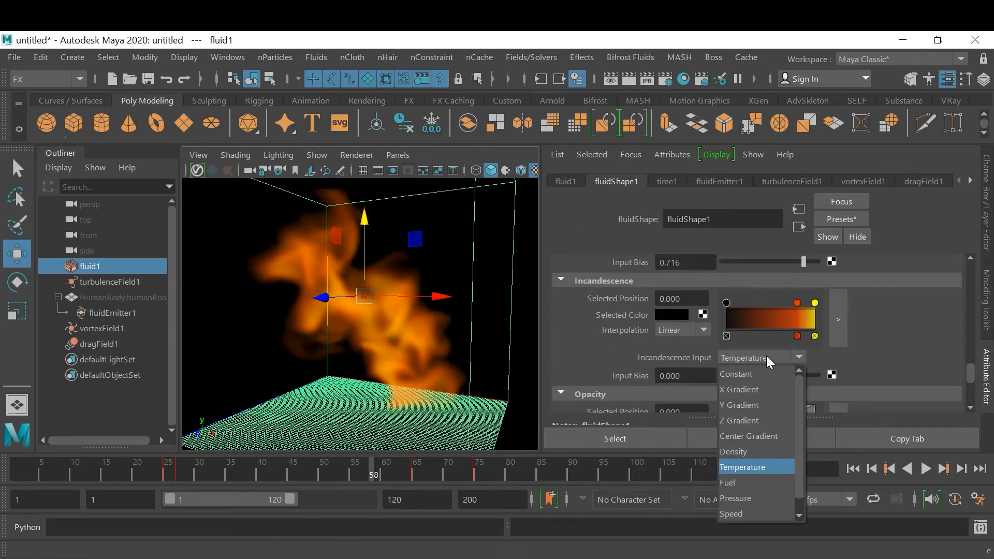
left_click(758, 450)
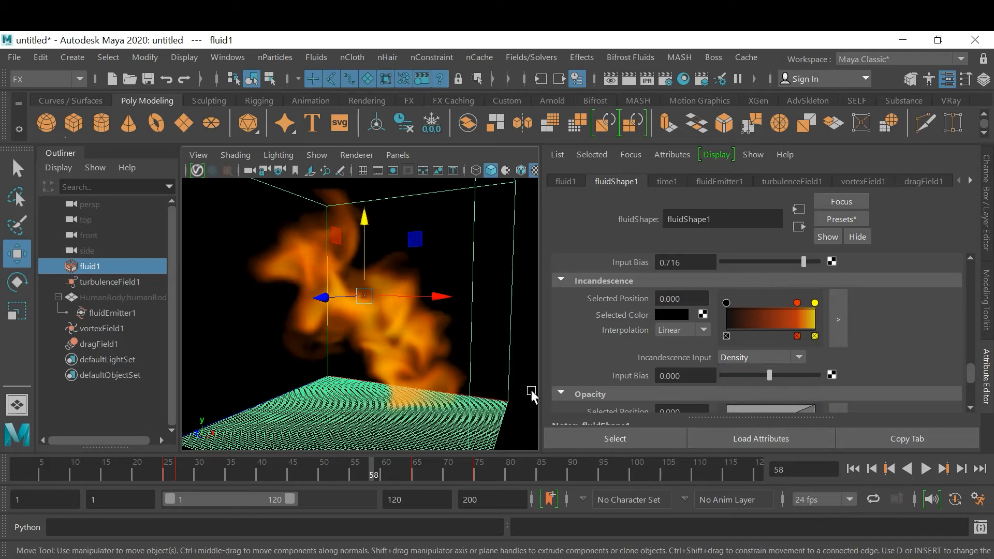
mouse_move(770, 375)
left_mouse_down()
mouse_move(796, 376)
mouse_move(769, 376)
left_mouse_up()
left_click_drag(791, 377, 799, 376)
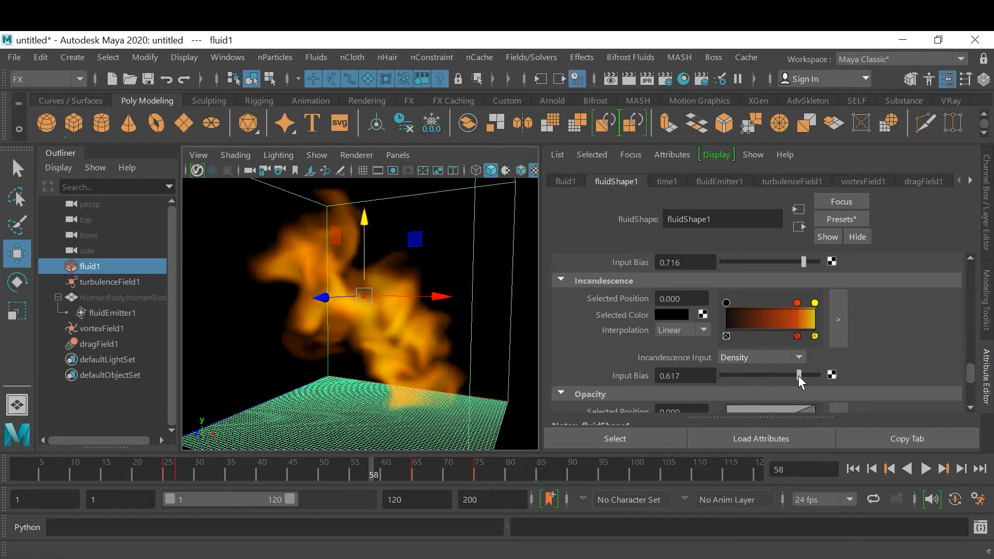
Raise the fluid's opacity Input Bias to about 0.137 and check the flames from a slightly turned view
scroll(901, 336, "down", 8)
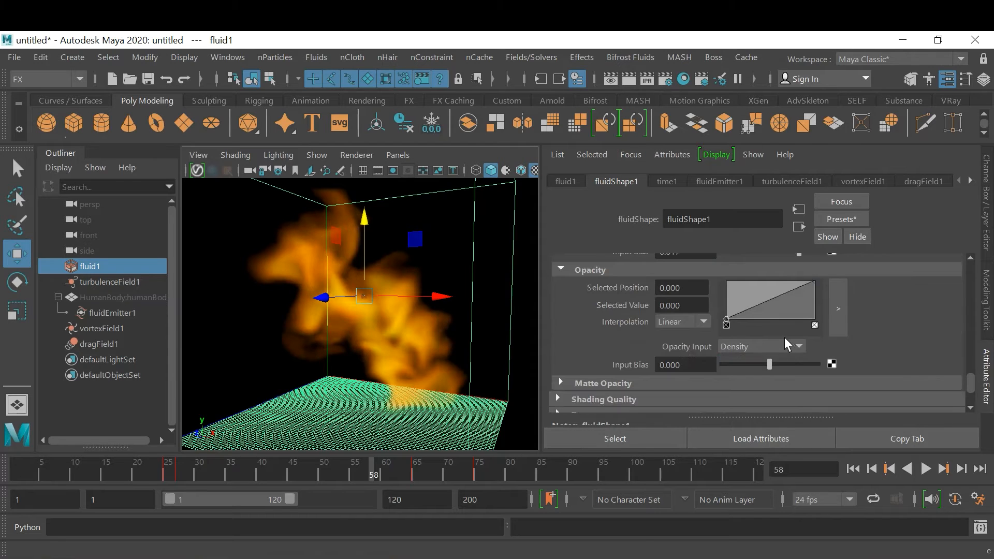
mouse_move(772, 364)
left_mouse_down()
mouse_move(796, 369)
mouse_move(768, 376)
left_mouse_up()
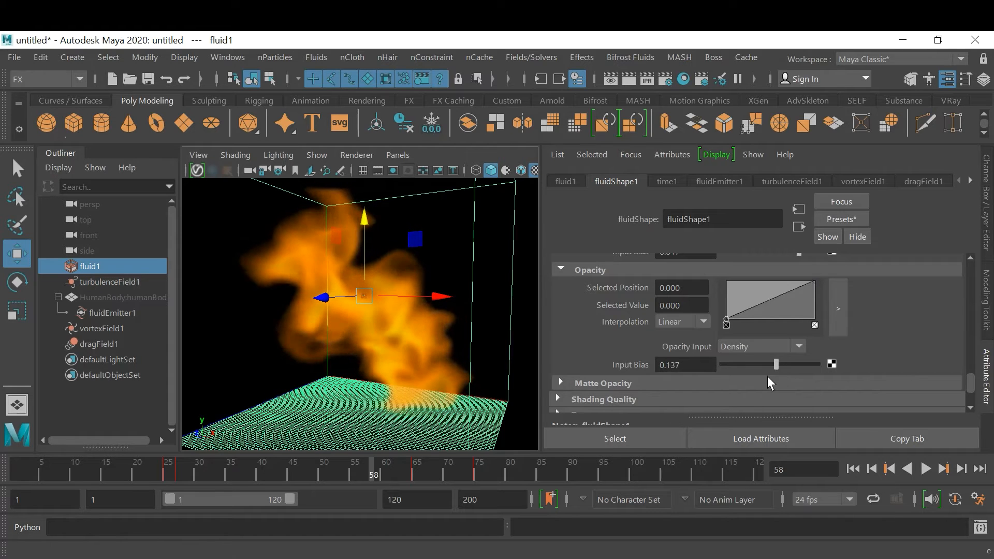
mouse_move(360, 322)
left_mouse_down("alt")
mouse_move(479, 307)
mouse_move(471, 296)
mouse_move(395, 337)
mouse_move(328, 334)
mouse_move(377, 321)
mouse_move(467, 325)
mouse_move(526, 310)
mouse_move(428, 329)
mouse_move(362, 325)
left_mouse_up("alt")
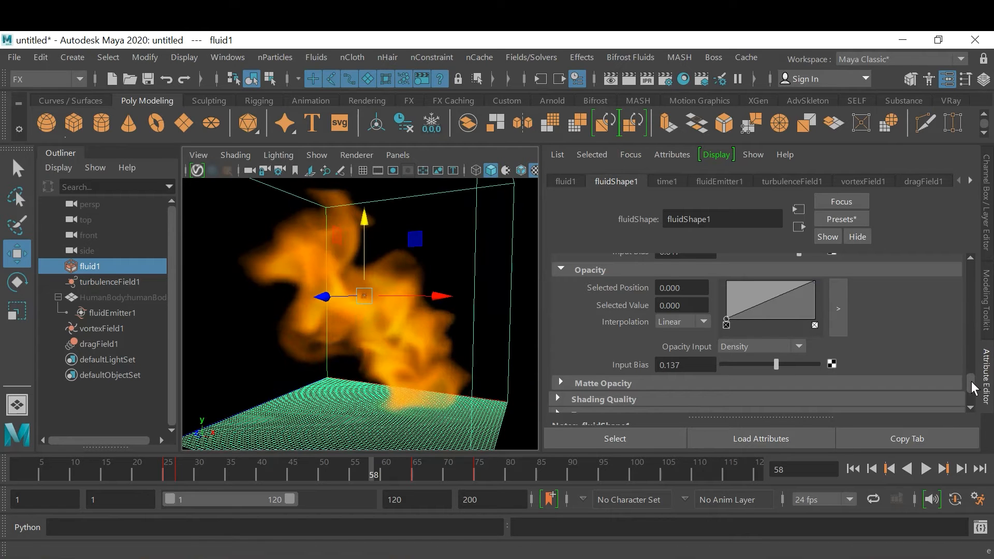
Enable Texture Incandescence and Texture Opacity in the fluid's texture settings, leaving Texture Color off
left_click_drag(970, 384, 971, 399)
scroll(923, 358, "up", 5)
scroll(923, 358, "down", 3)
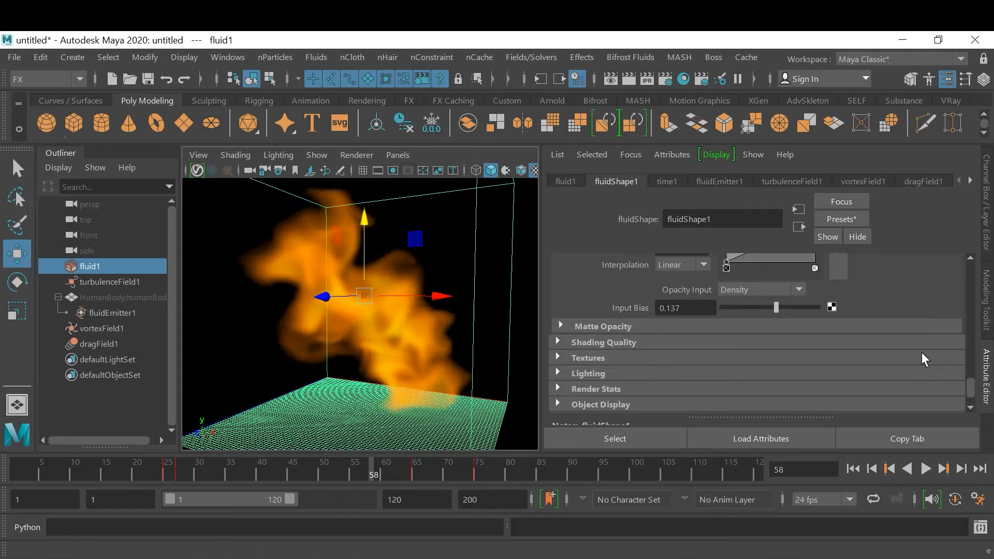
left_click(606, 344)
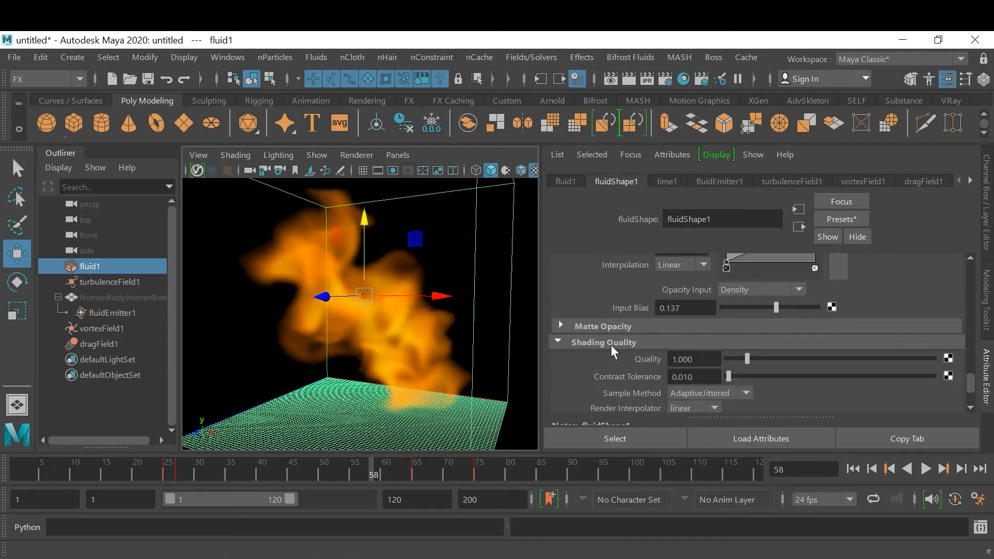
left_click(559, 342)
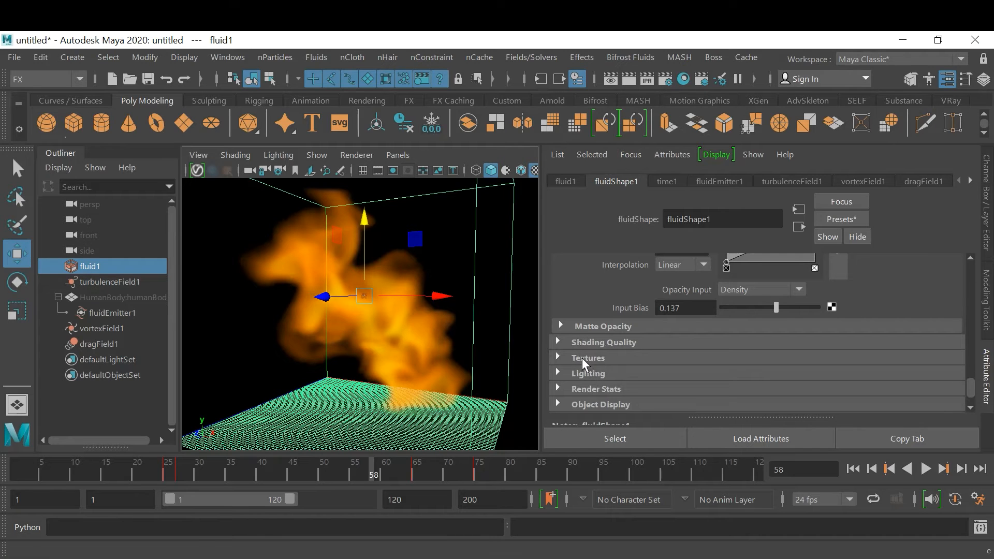
left_click(589, 358)
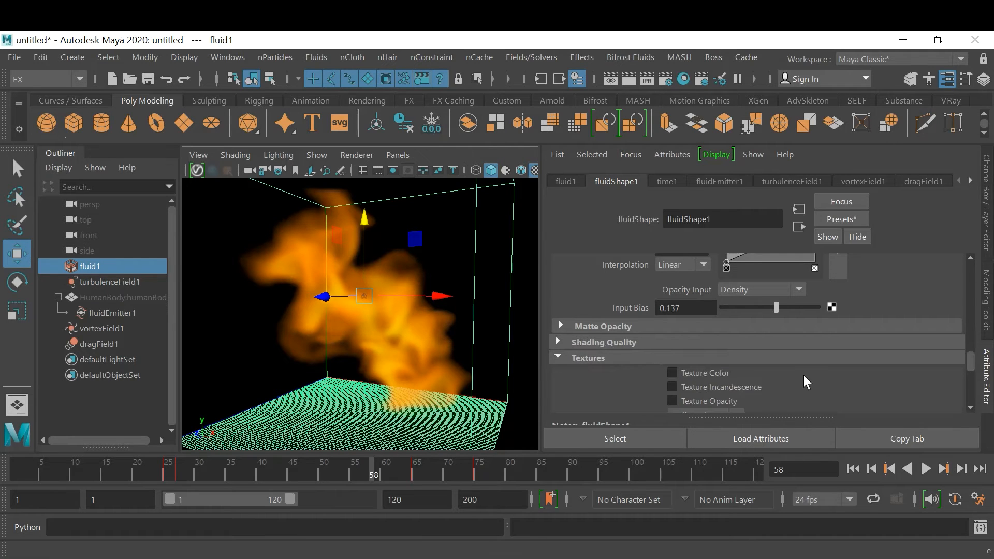
scroll(804, 378, "down", 2)
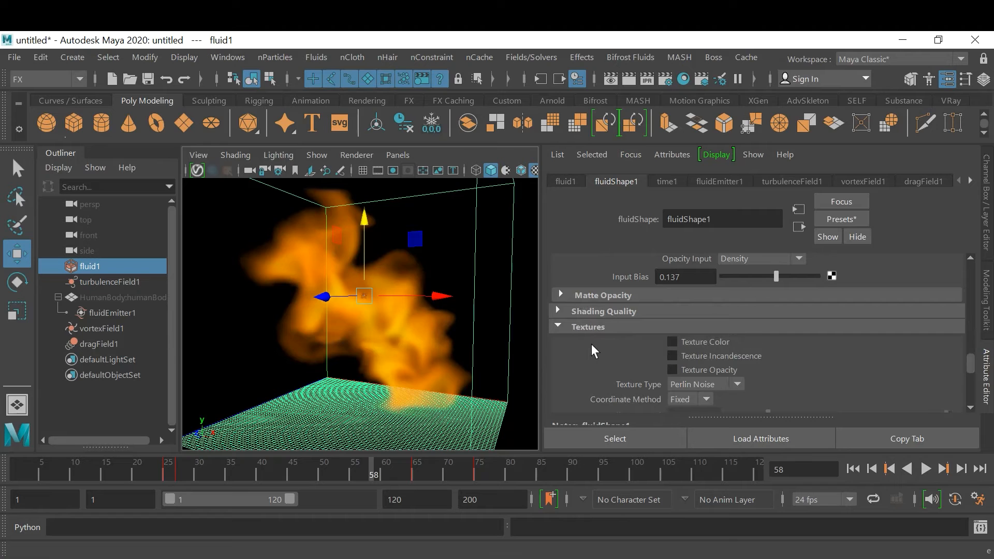
left_click(673, 342)
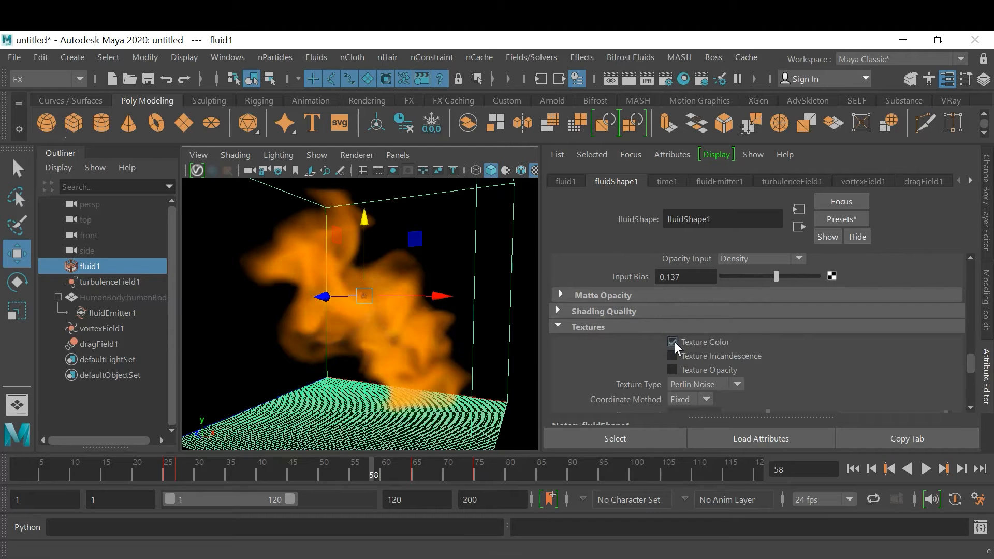
left_click(673, 342)
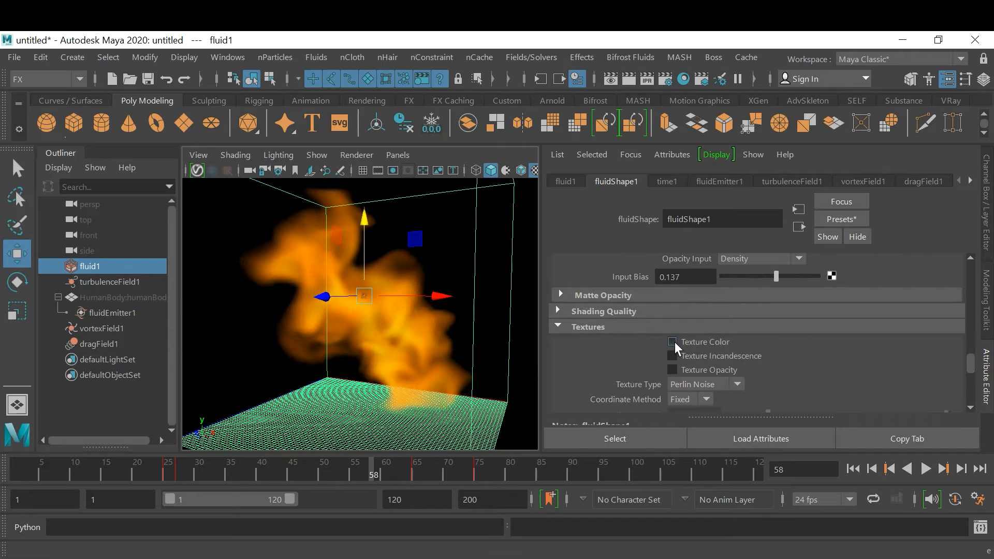
left_click(673, 370)
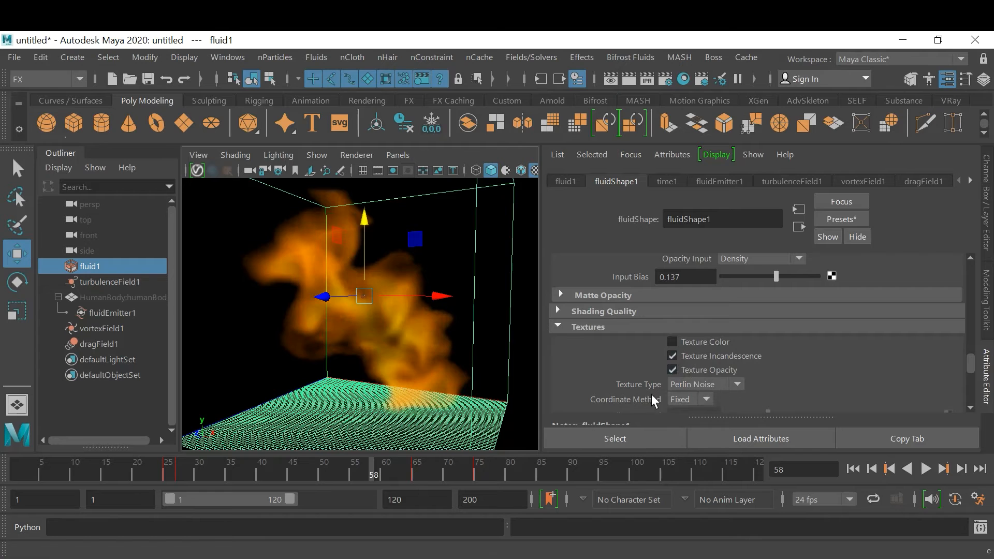
Try the Wispy and SpaceTime texture types on the fluid
left_click(723, 387)
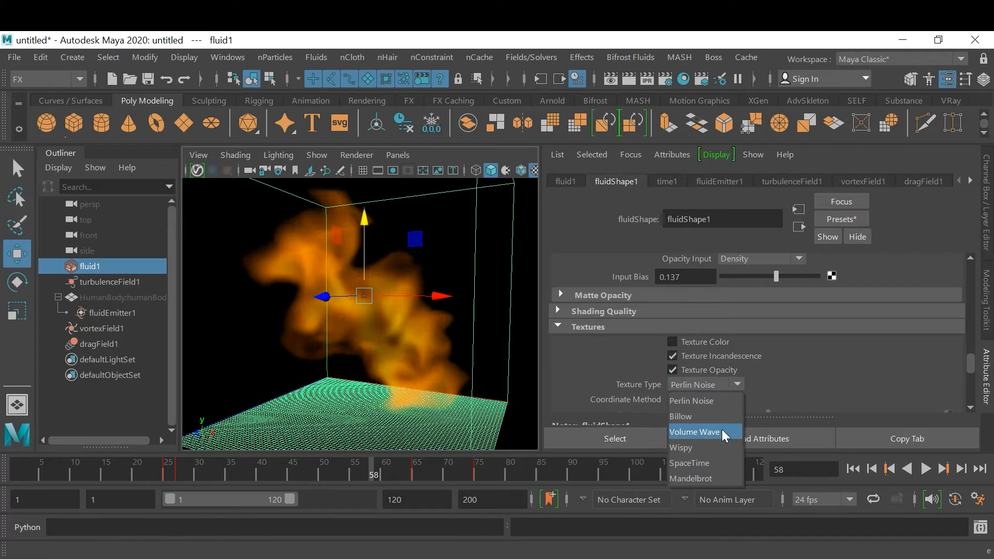
left_click(716, 449)
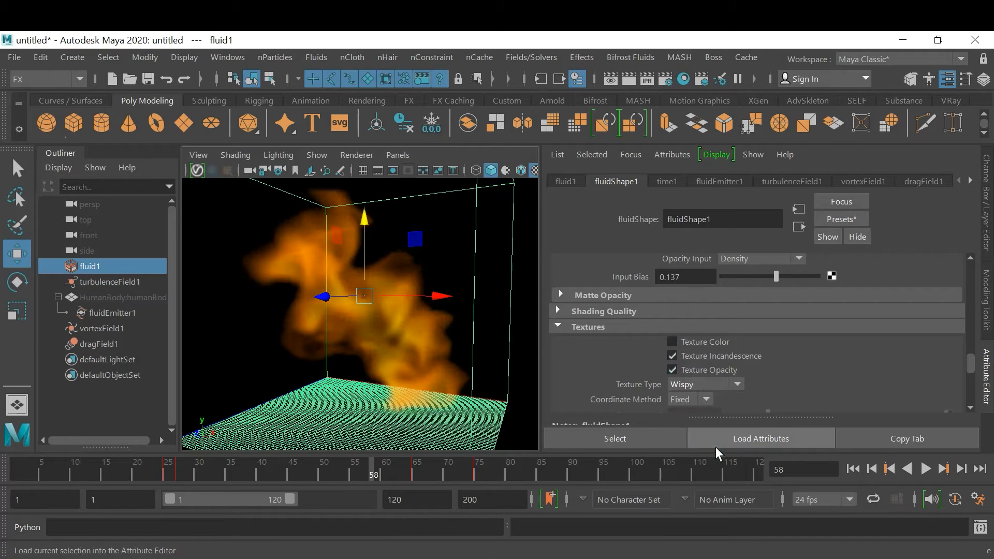
left_click(713, 383)
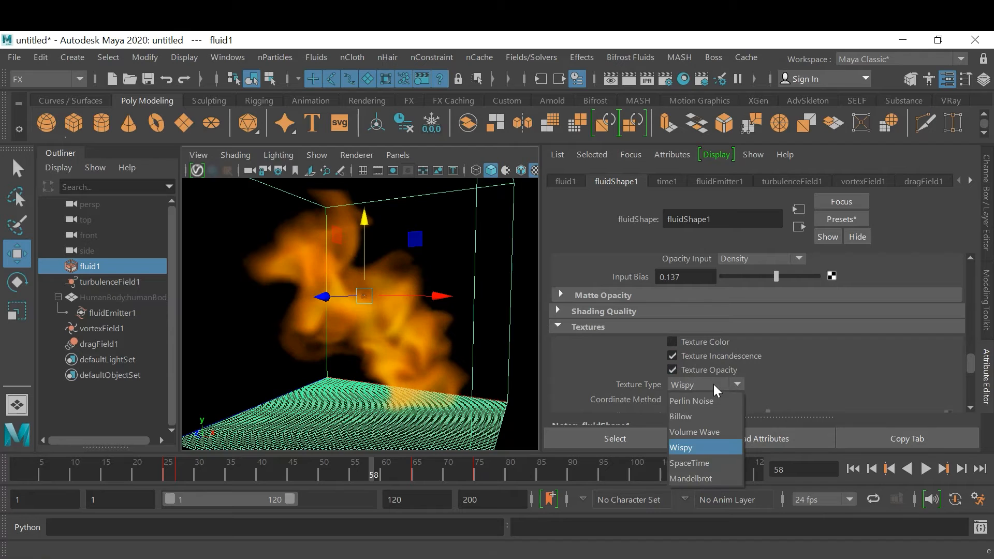
left_click(720, 464)
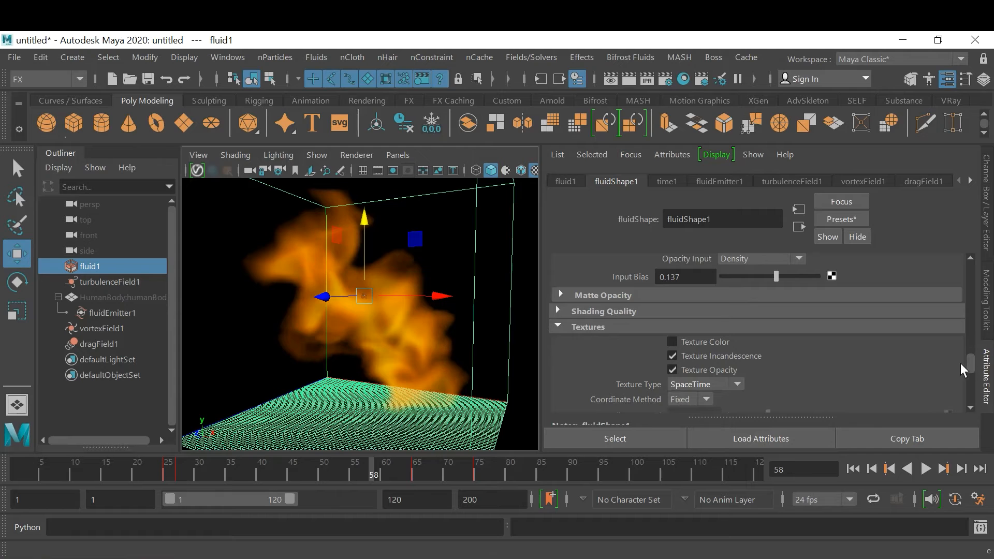
Raise the fluid texture's Threshold to about 0.344 and adjust its Ratio slightly
scroll(909, 368, "down", 3)
scroll(909, 368, "down", 2)
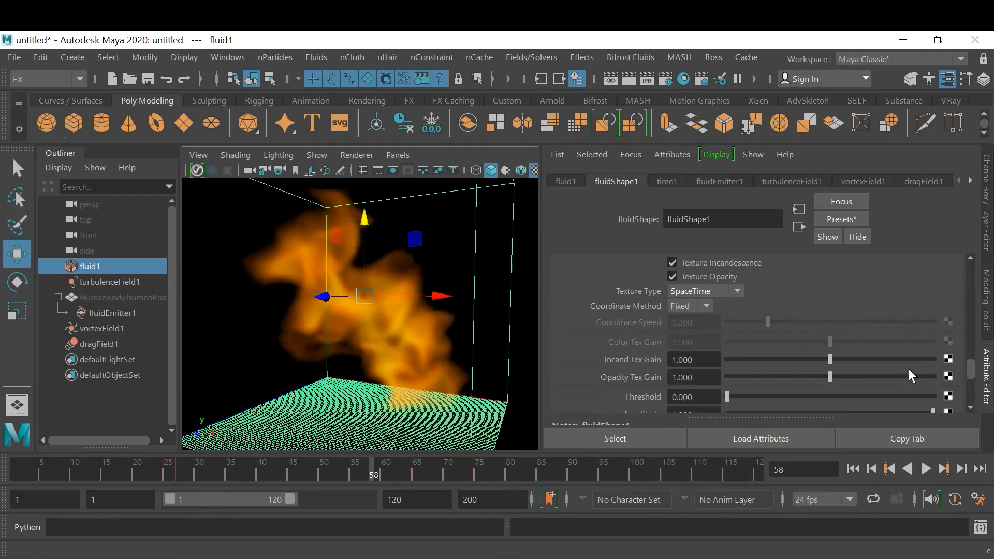
scroll(805, 370, "down", 2)
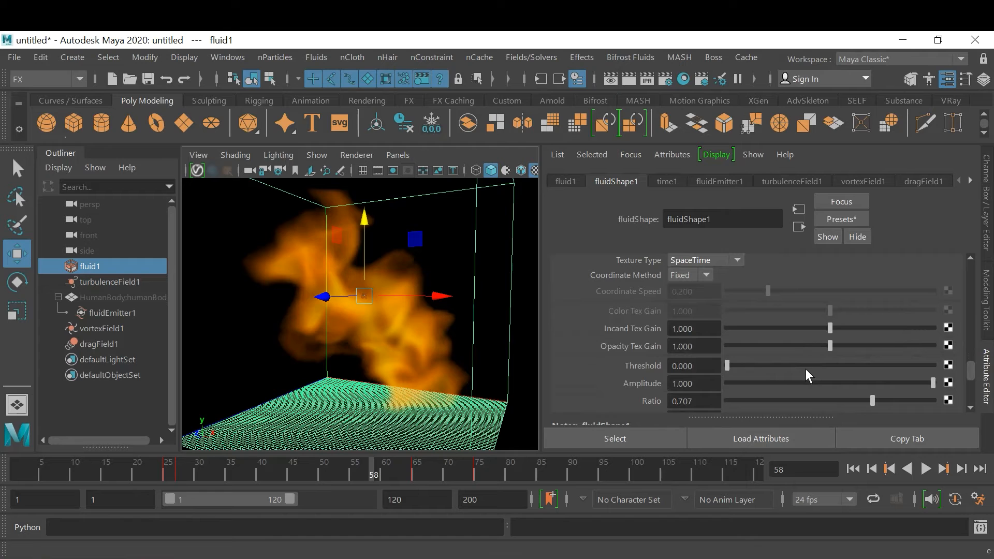
left_click_drag(736, 365, 798, 378)
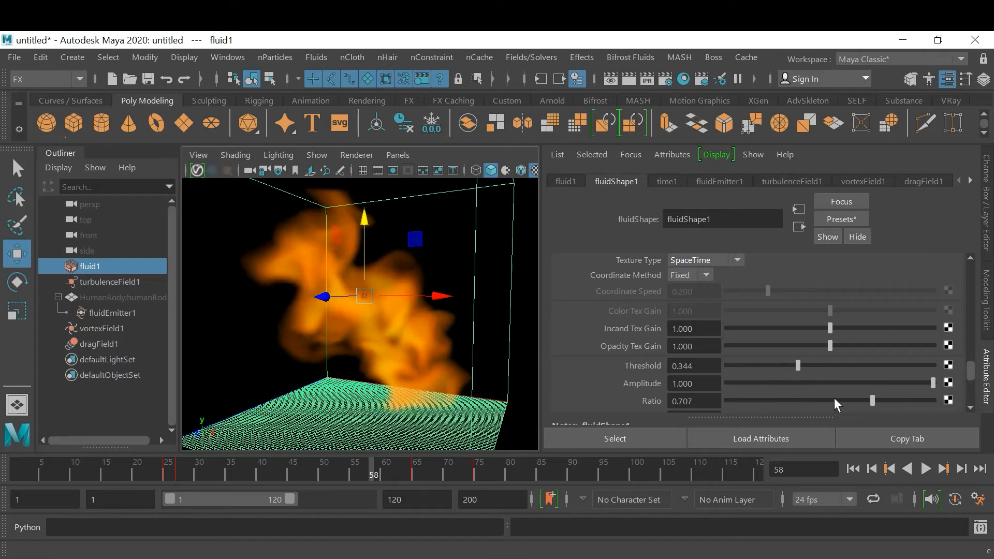
mouse_move(875, 400)
left_mouse_down()
mouse_move(923, 400)
mouse_move(844, 406)
mouse_move(881, 407)
left_mouse_up()
Set the fluid's Texture Type to Billow and view the flames from the front of the container
scroll(865, 370, "up", 3)
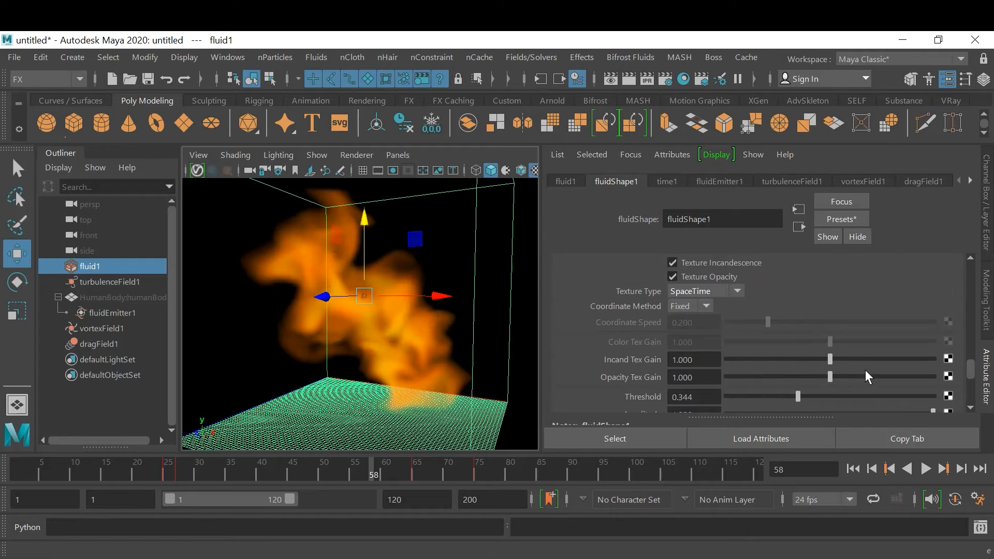
left_click(723, 326)
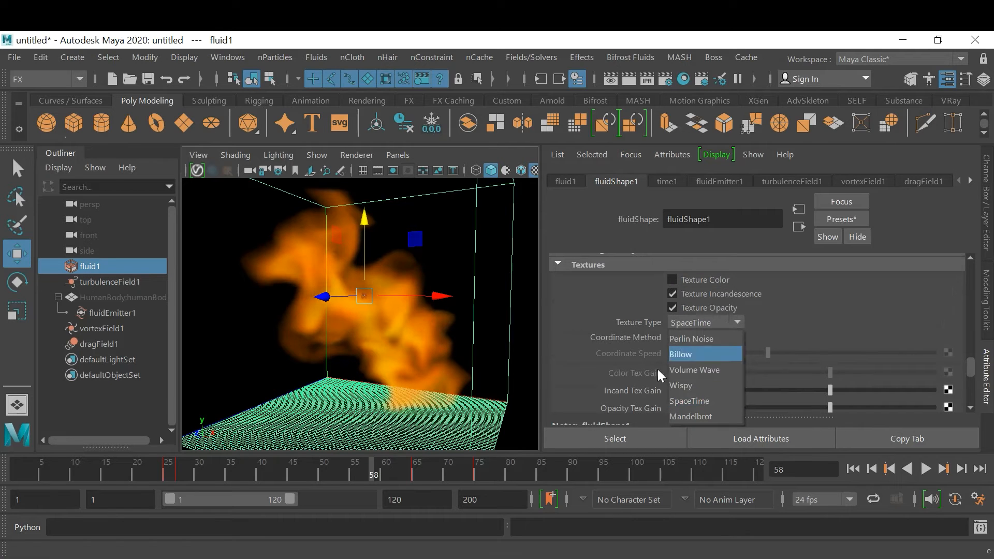
left_click(707, 355)
left_click_drag(460, 361, 458, 328, "alt")
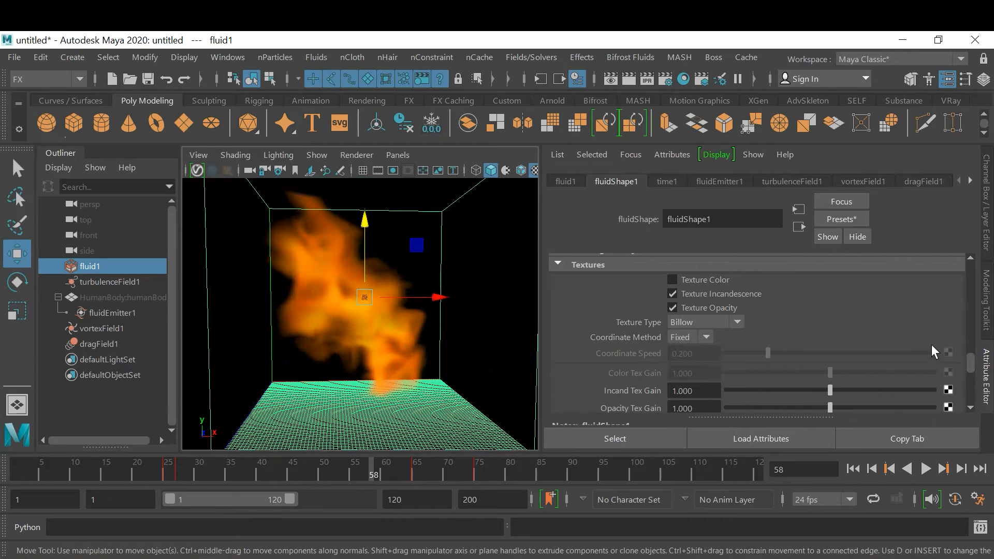
Set the fluid texture's Frequency to about 3.367 and its Zoom Factor to about 1.206
scroll(932, 344, "down", 10)
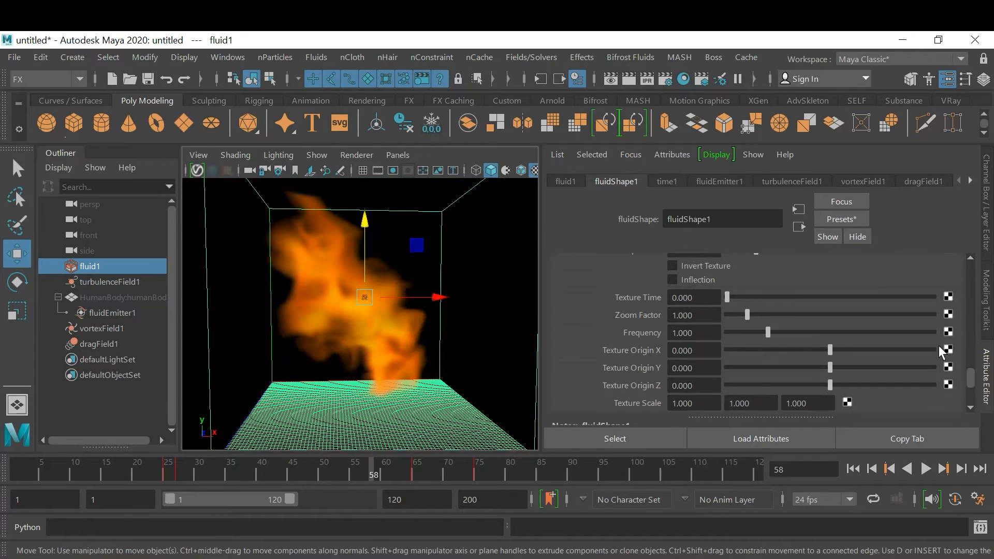
scroll(757, 376, "up", 4)
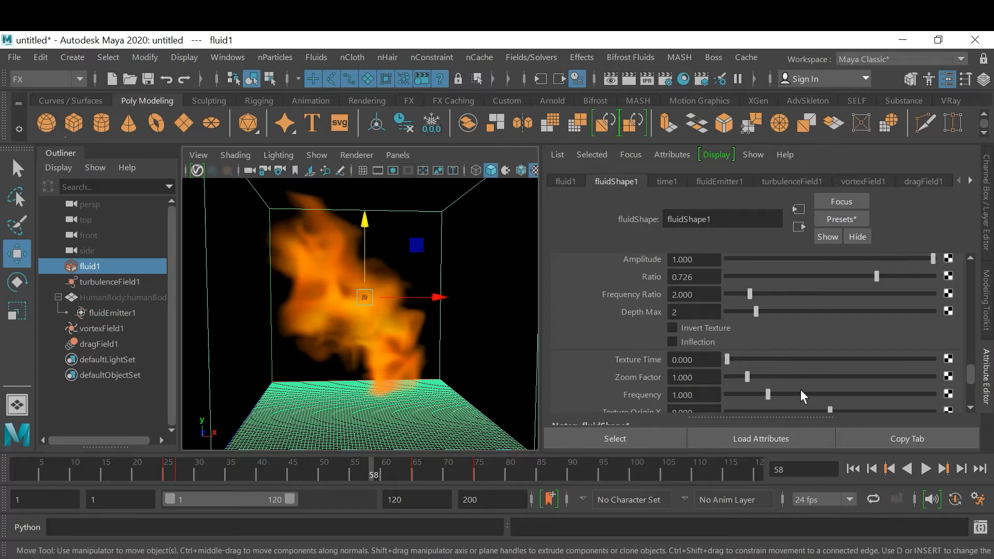
left_click_drag(775, 394, 866, 393)
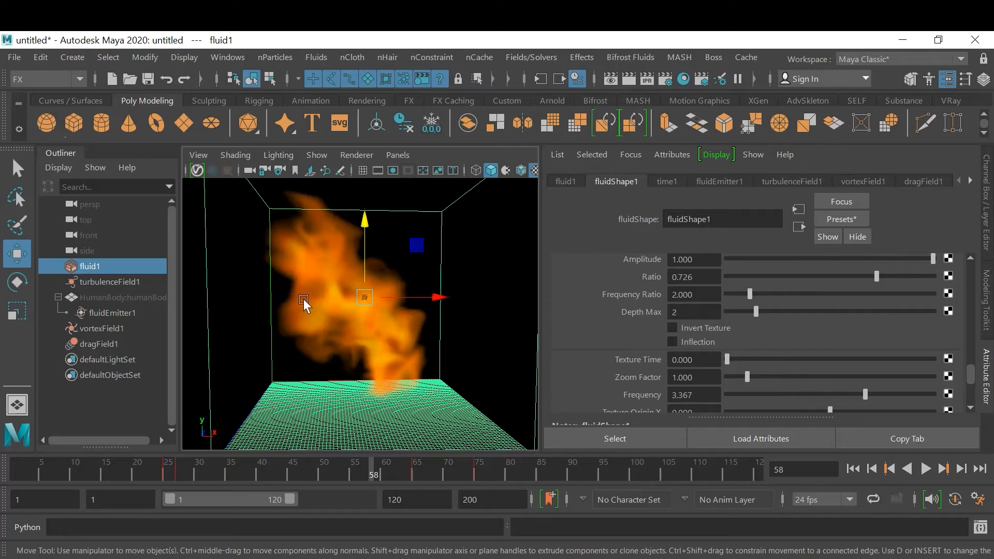
scroll(802, 354, "down", 2)
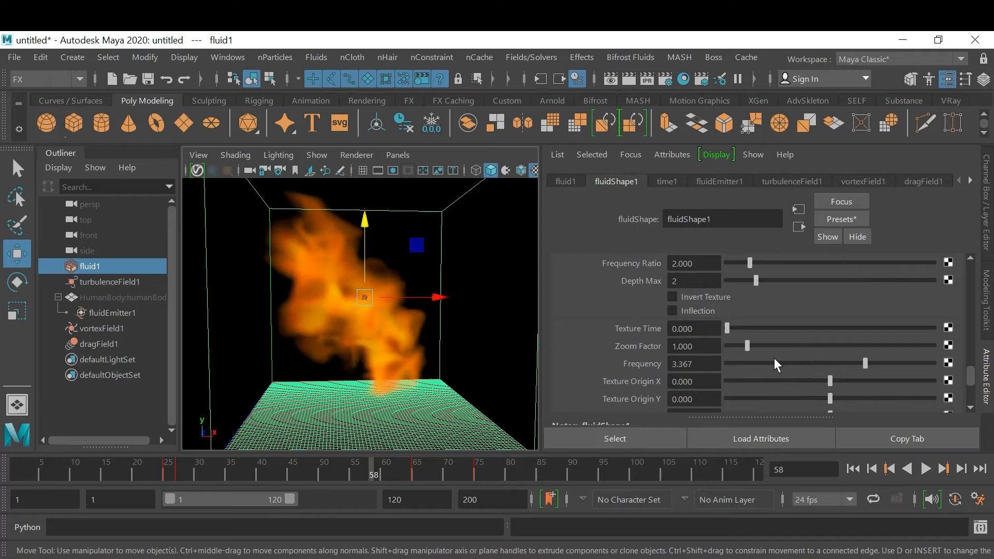
mouse_move(747, 346)
left_mouse_down()
mouse_move(769, 347)
mouse_move(752, 347)
left_mouse_up()
left_click_drag(388, 333, 391, 360, "alt")
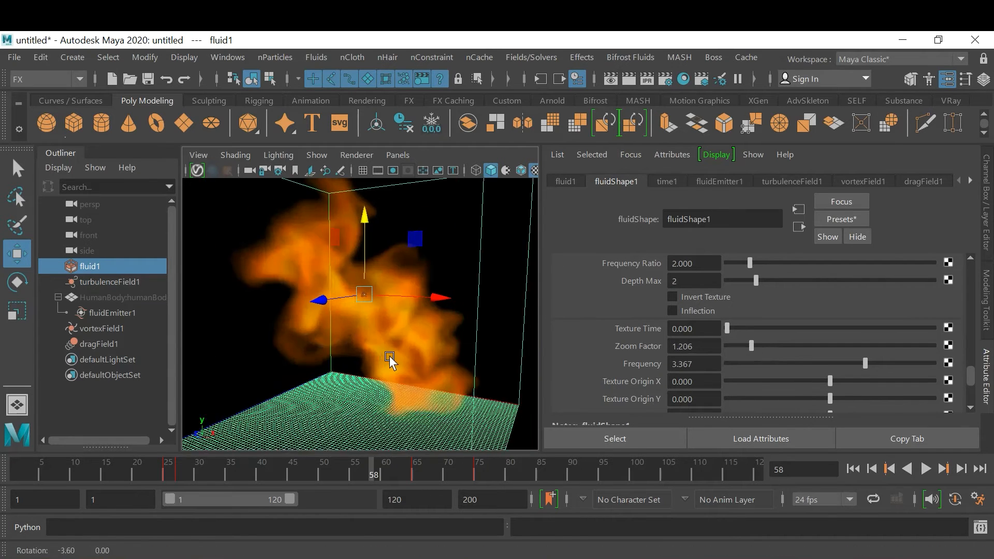
Replay the simulation from the first frame, pause at frame 16 to deselect the fluid, and continue playback
left_click(853, 469)
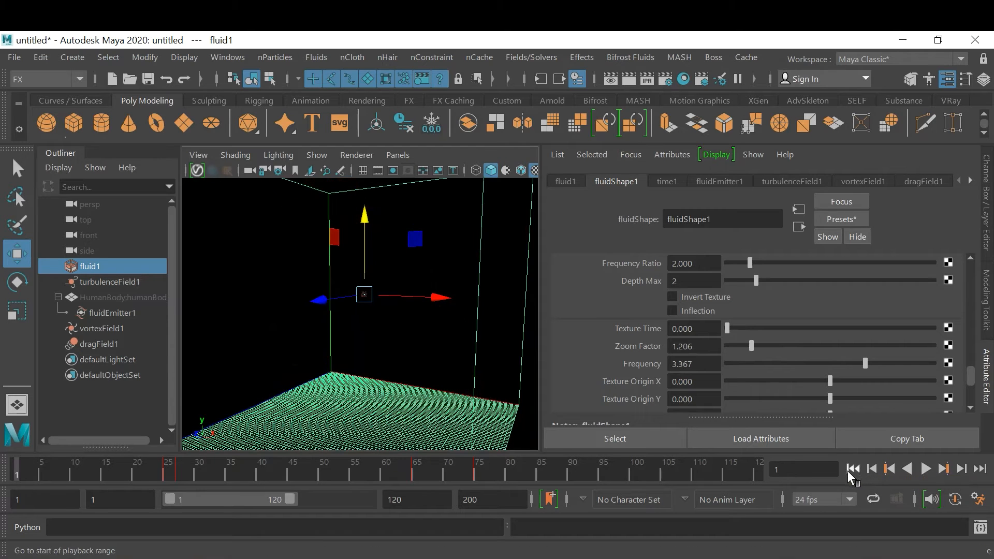
left_click(926, 470)
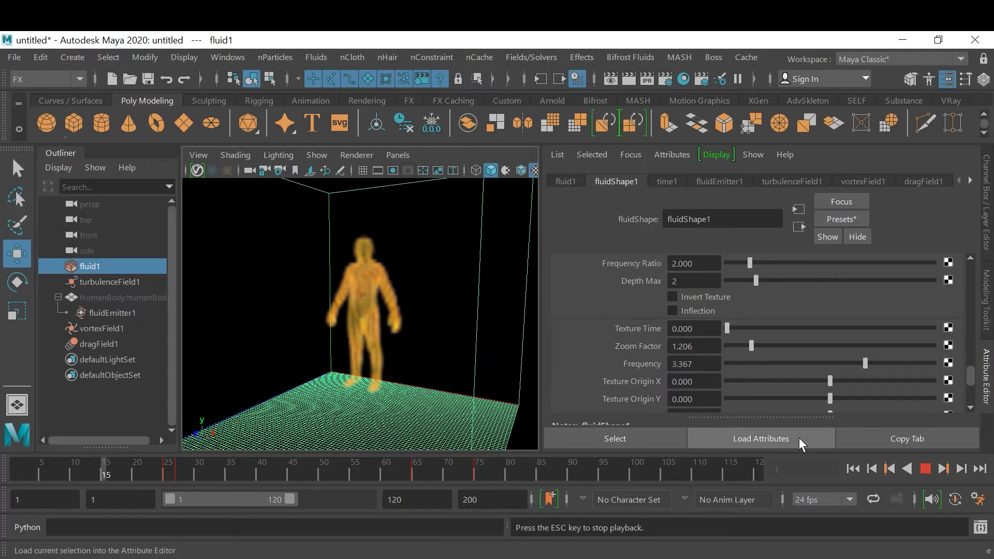
left_click(926, 470)
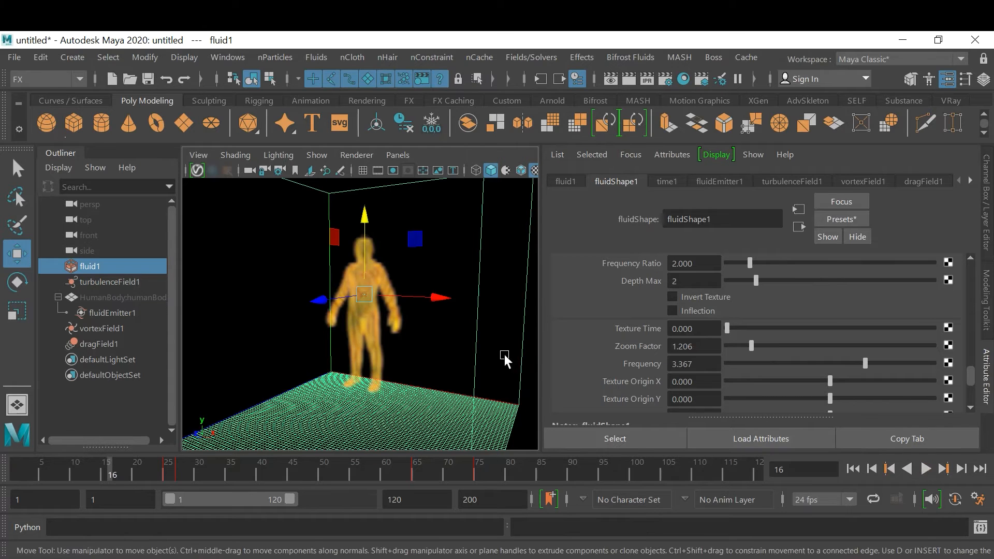
scroll(361, 333, "down", 3)
left_click_drag(361, 333, 439, 318, "alt")
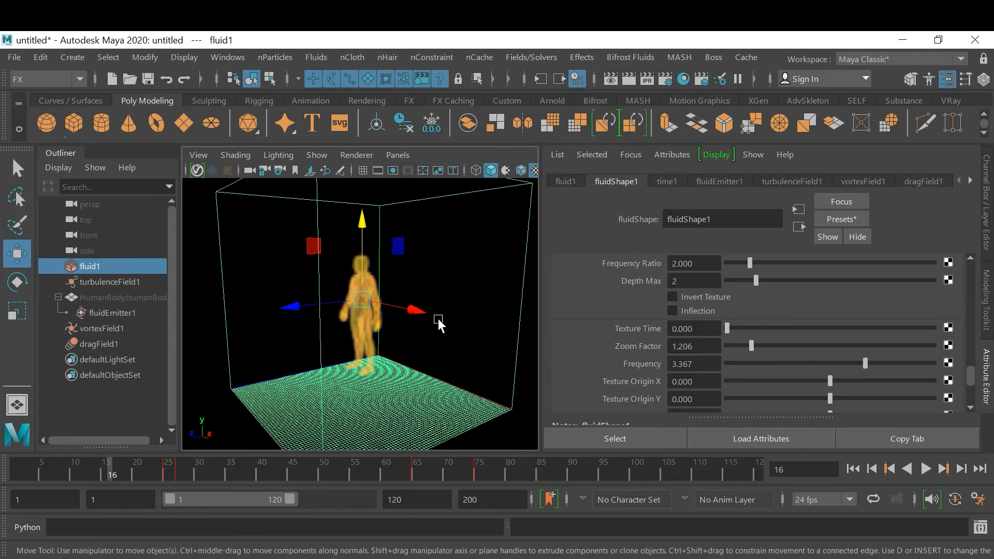
left_click(218, 321)
left_click(926, 469)
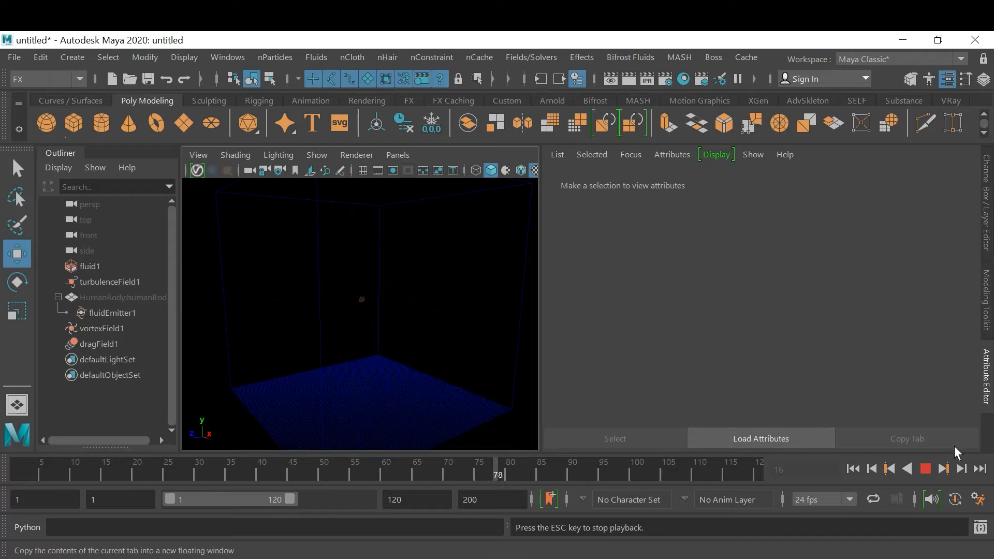
Stop playback and review the Playblast options for the timeline, closing them without recording
right_click(390, 465)
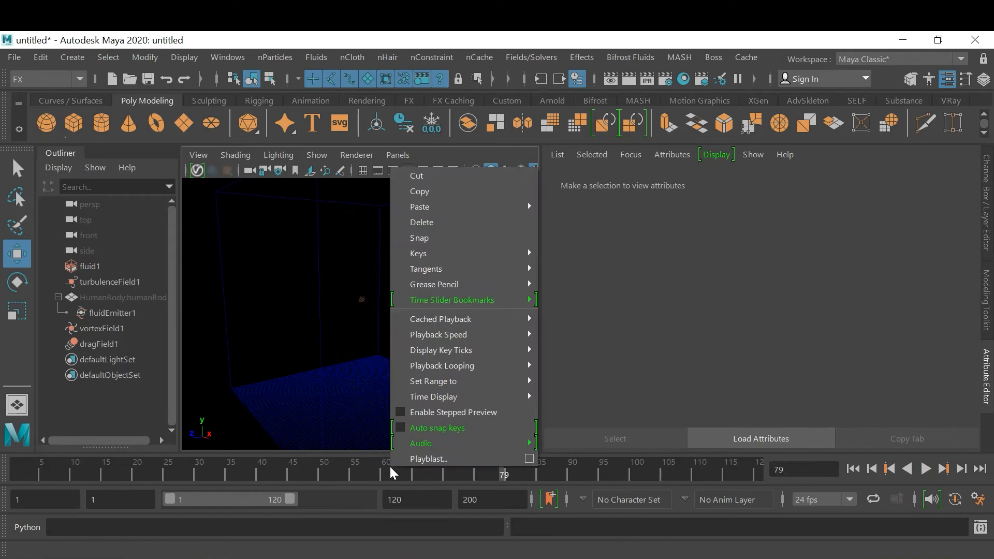
left_click(529, 460)
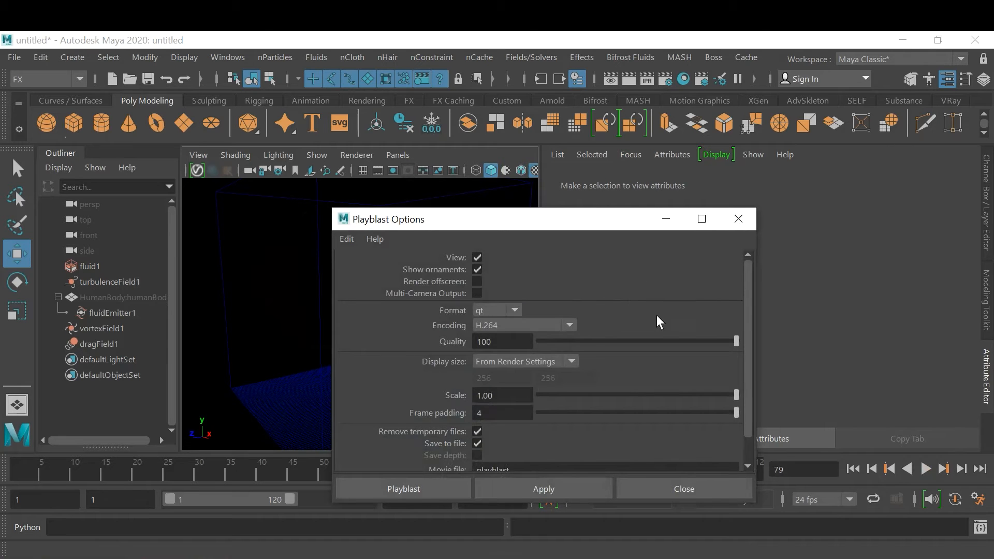
left_click(745, 218)
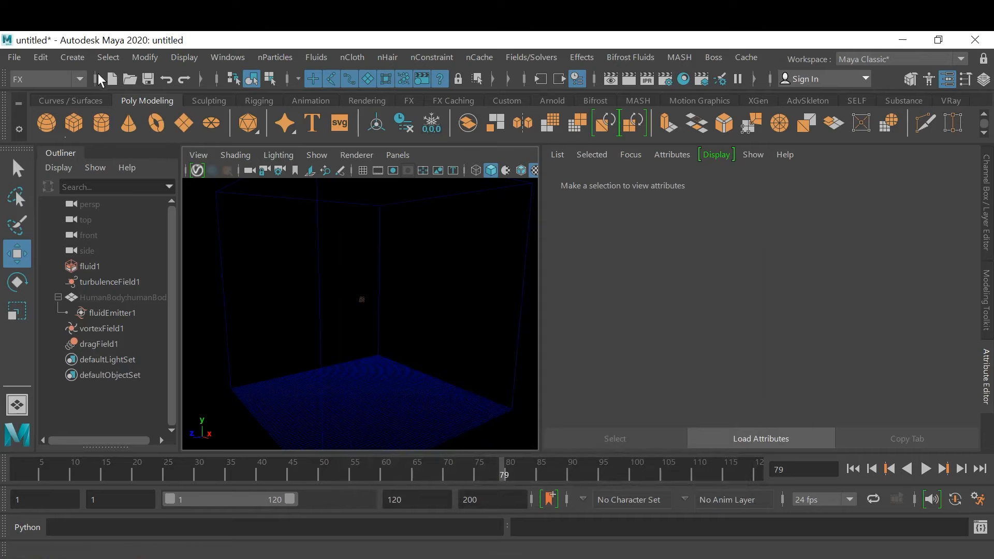
Play the simulation from the first frame again with nothing selected and stop at frame 11
left_click(853, 468)
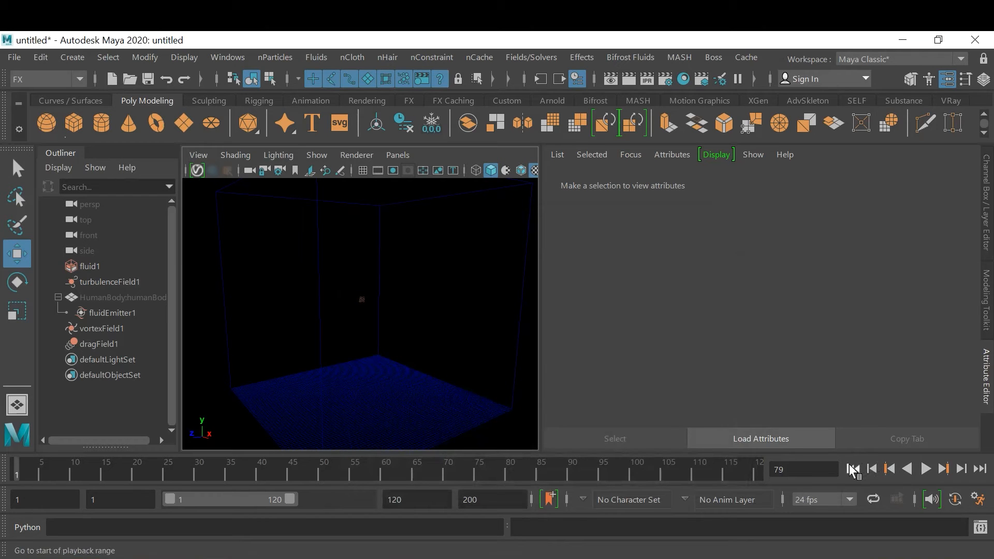
left_click(926, 469)
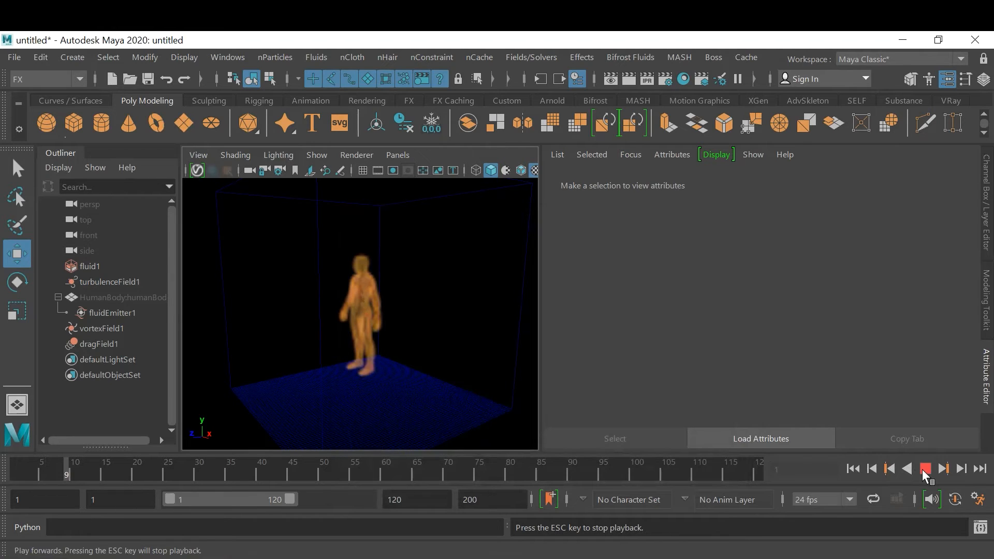
left_click(925, 470)
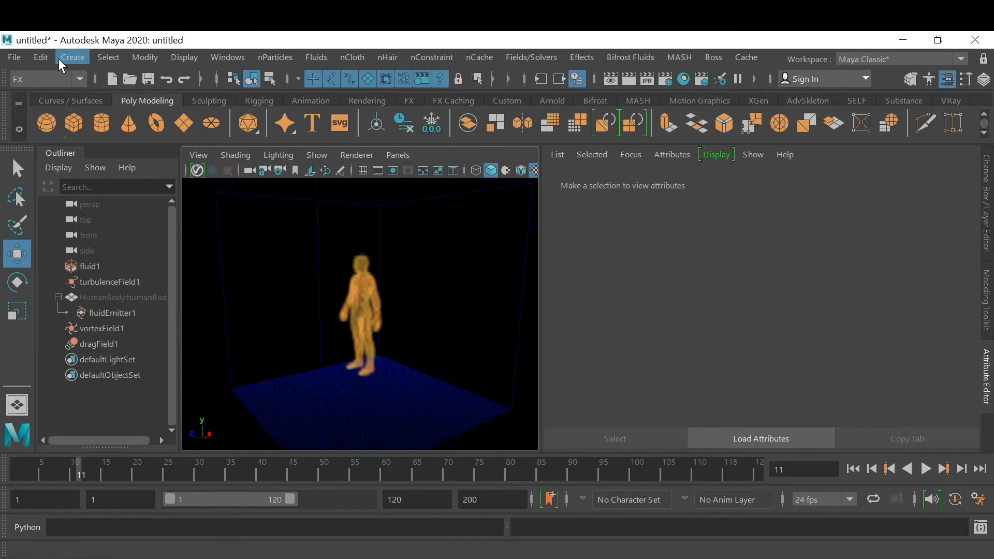
left_click(71, 57)
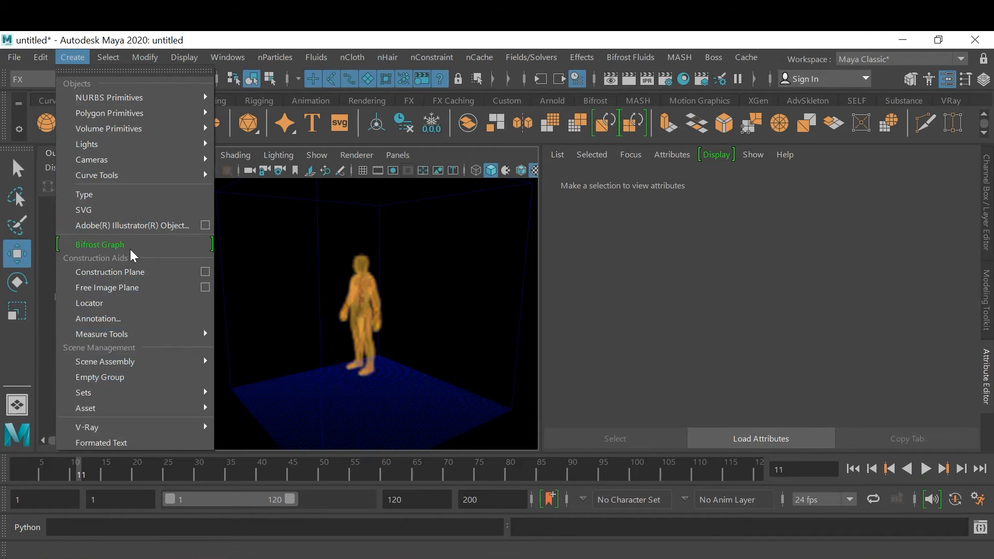
mouse_move(127, 144)
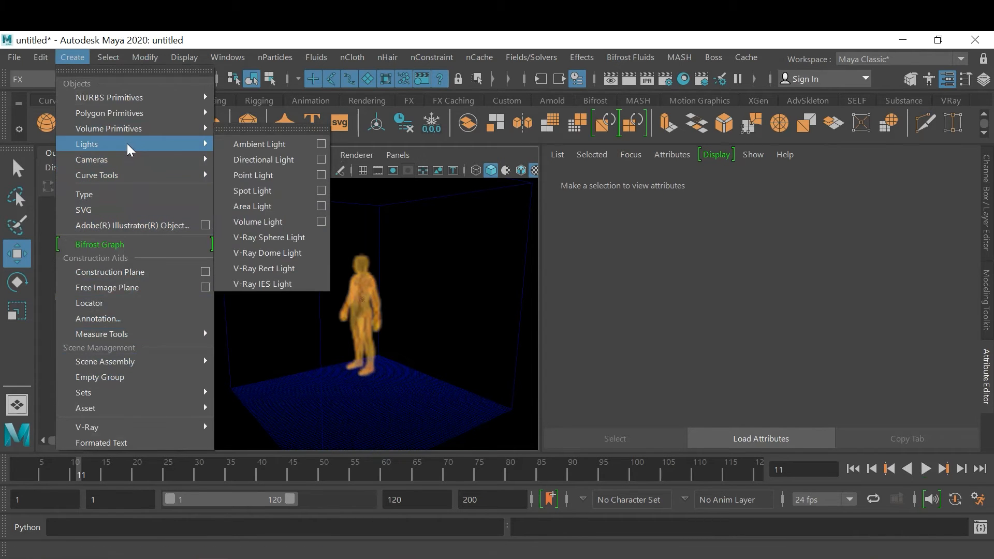
left_click(449, 154)
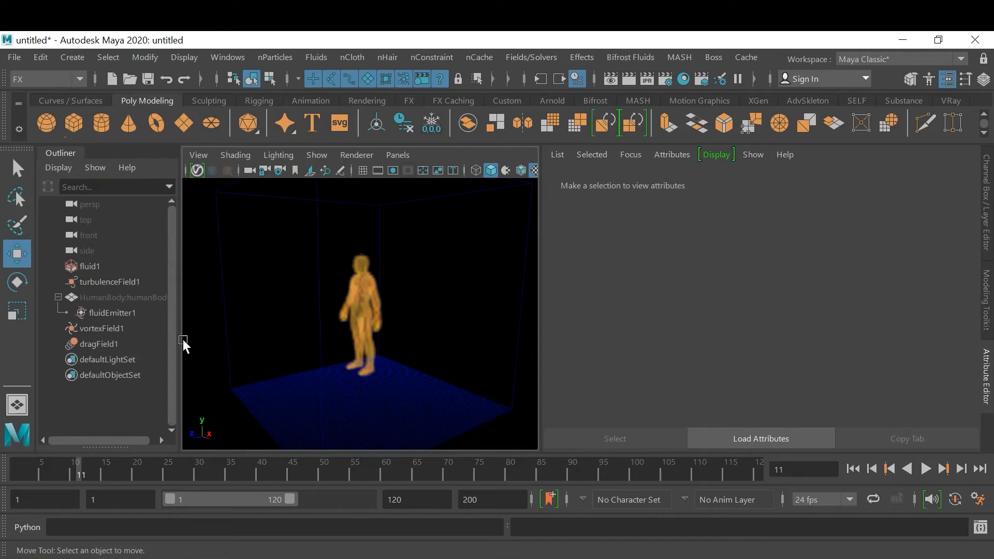
Select fluid1, expand its Lighting settings, and try Self Shadow on the human figure before switching it off again
left_click(91, 266)
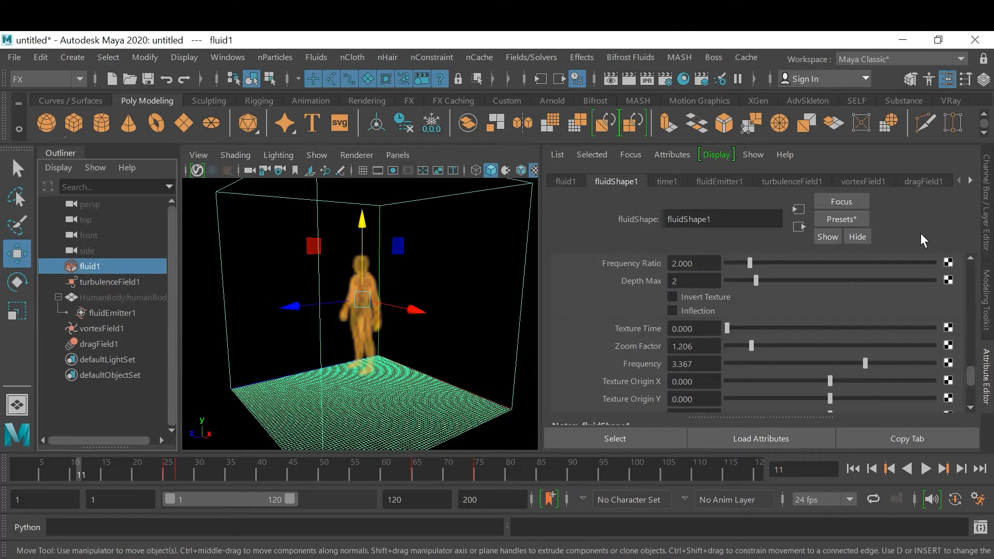
scroll(915, 371, "down", 6)
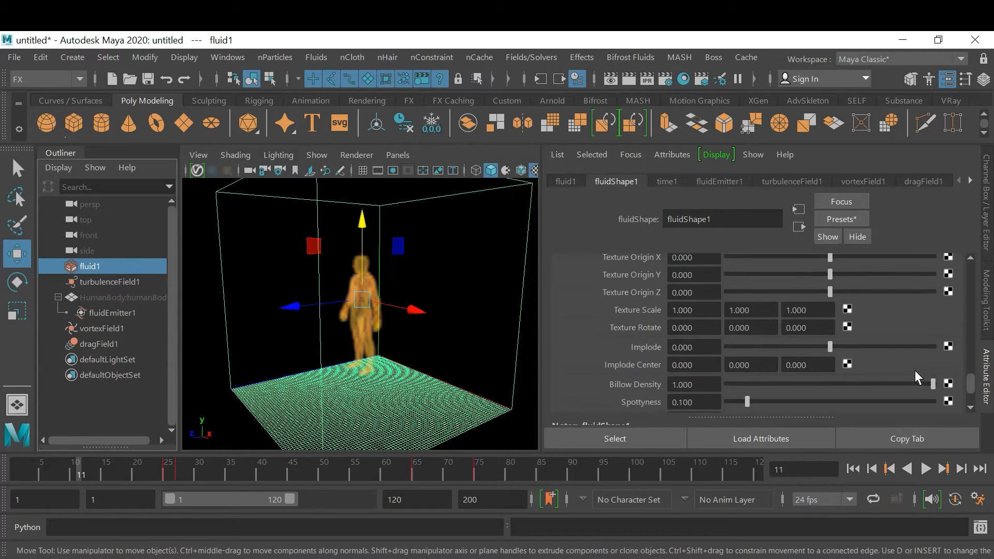
scroll(915, 370, "down", 3)
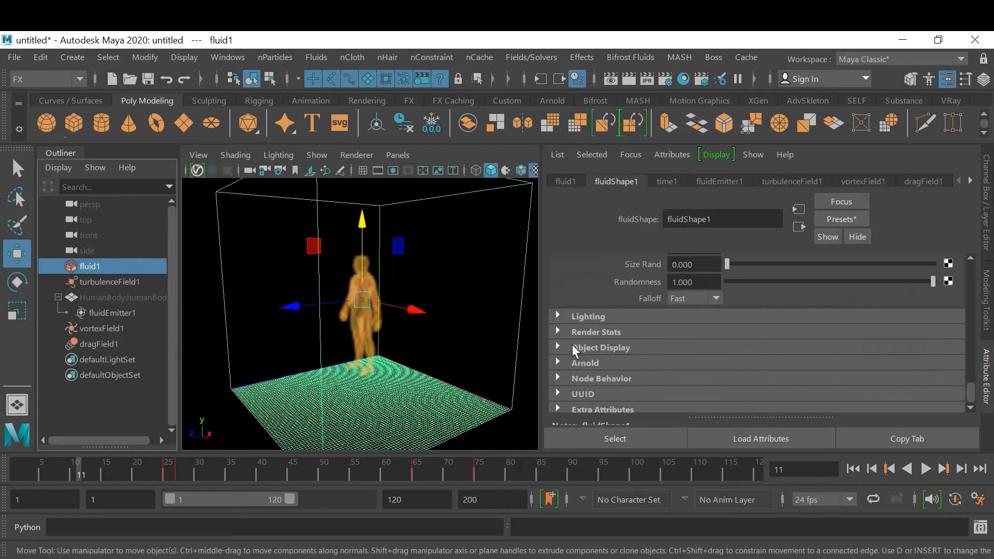
left_click(592, 316)
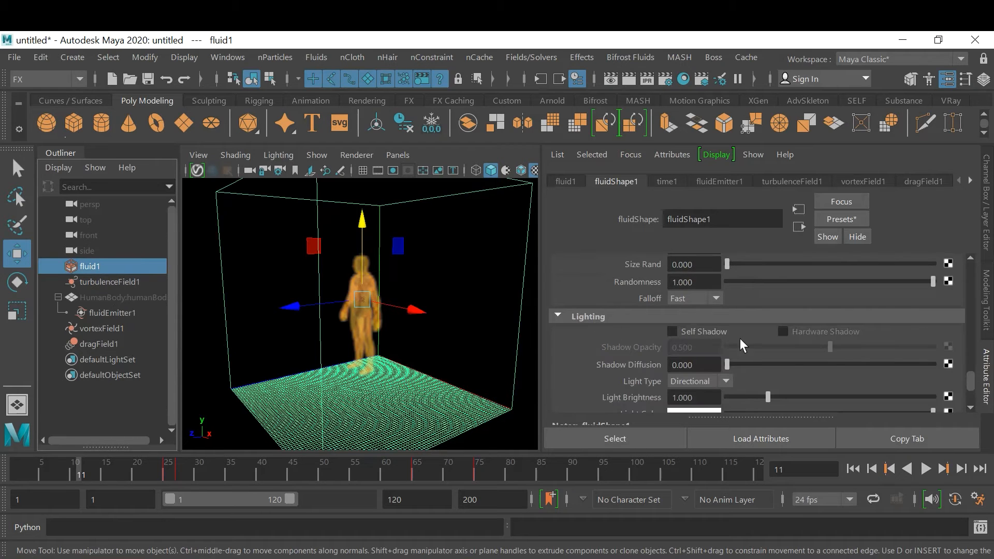
left_click(713, 336)
left_click(685, 336)
Advance the simulation to frame 40 and enable Self Shadow on the fluid, comparing the flames with and without it
left_click(926, 469)
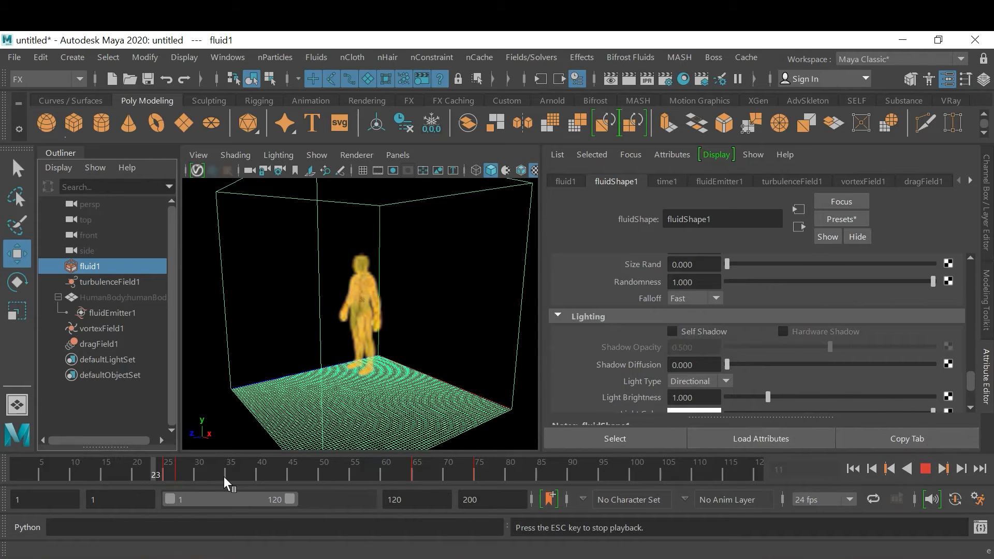
left_click(924, 470)
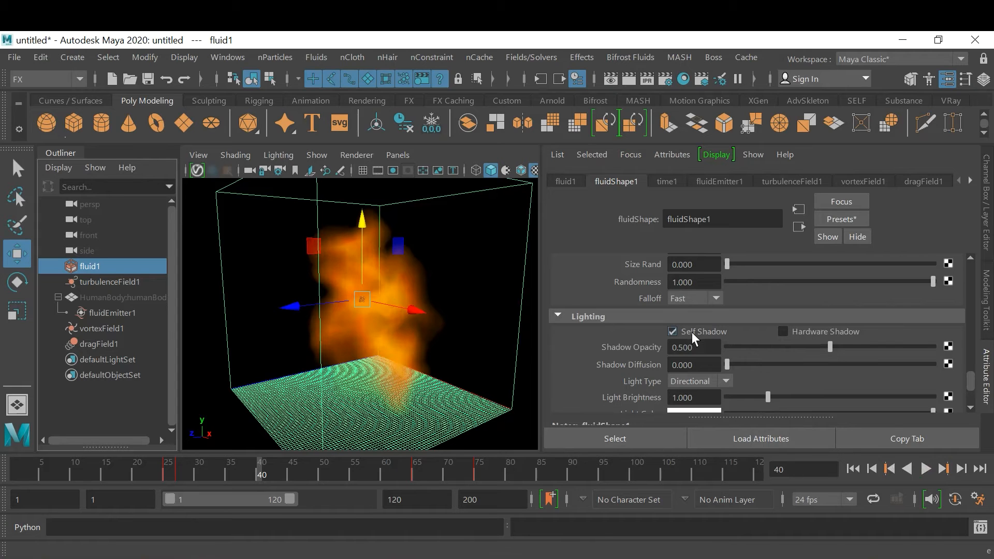
scroll(477, 359, "up", 5)
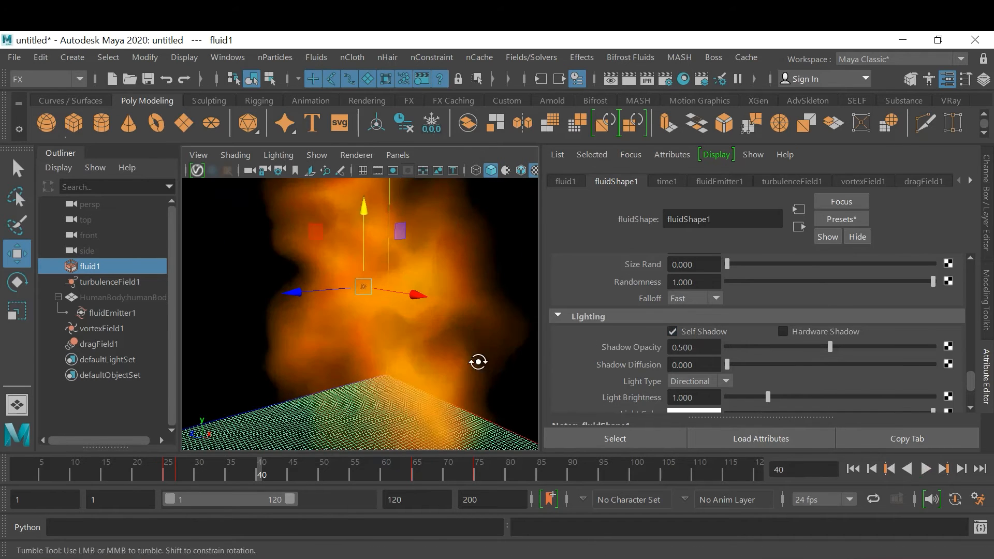
left_click(672, 332)
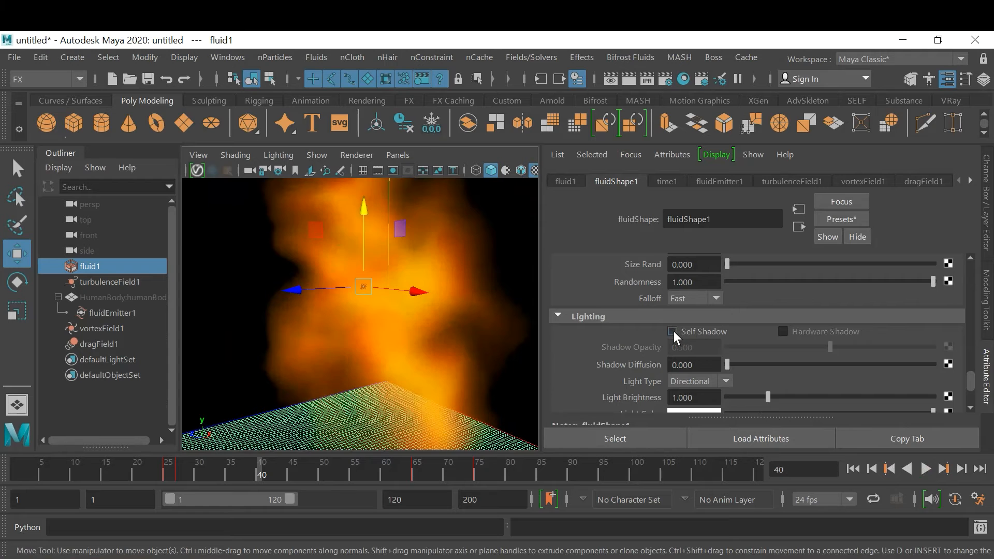
left_click(672, 332)
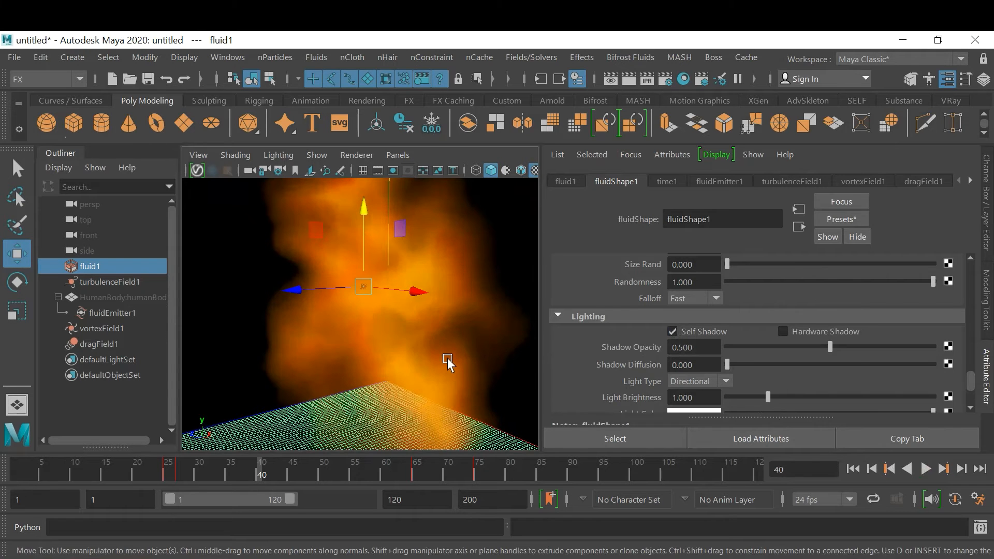
scroll(434, 342, "down", 1)
left_click_drag(434, 342, 408, 341, "alt")
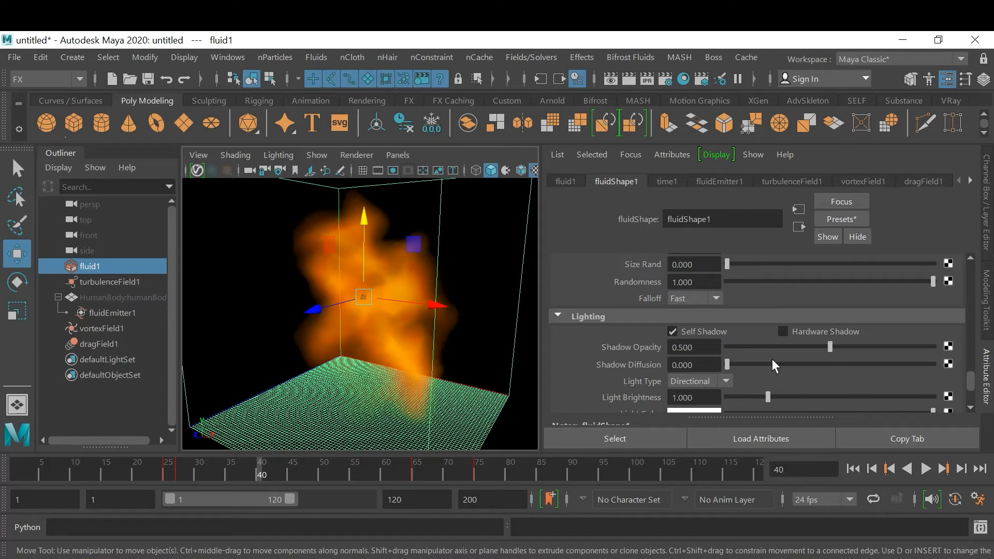
Try a lower Shadow Opacity for the fluid's self shadow, settle on 1.000, and view the flames from slightly higher
mouse_move(834, 347)
left_mouse_down()
mouse_move(971, 347)
mouse_move(691, 345)
mouse_move(763, 341)
left_mouse_up()
left_click_drag(929, 349, 990, 353)
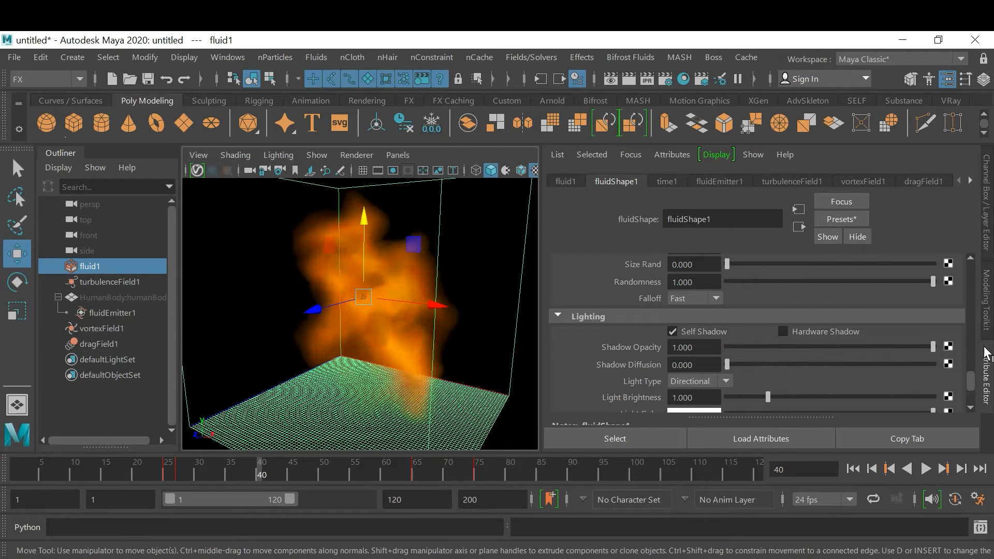
mouse_move(423, 339)
left_mouse_down("alt")
mouse_move(501, 337)
mouse_move(508, 324)
mouse_move(581, 343)
mouse_move(415, 366)
mouse_move(453, 344)
mouse_move(444, 355)
mouse_move(422, 348)
left_mouse_up("alt")
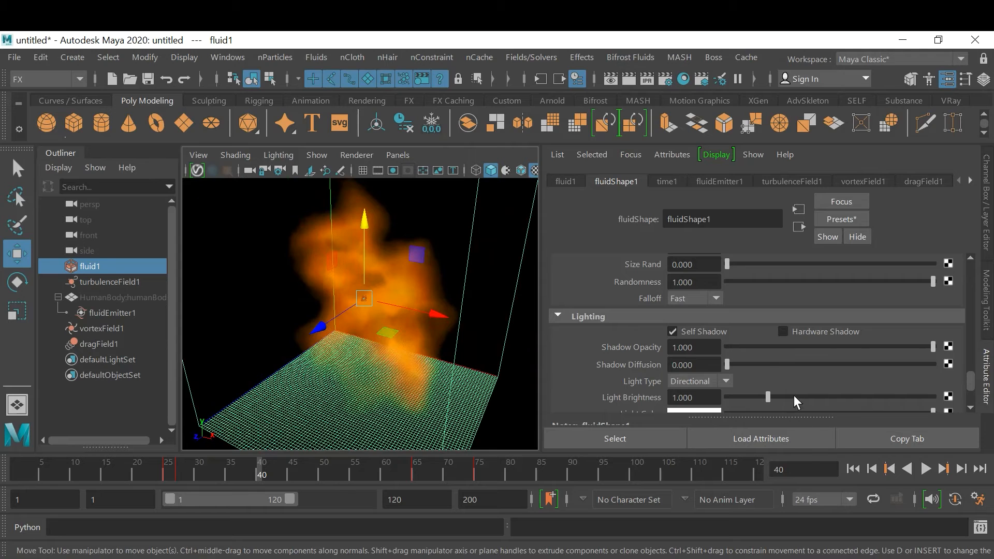
Set the fluid's internal Light Type to Point
scroll(794, 393, "down", 2)
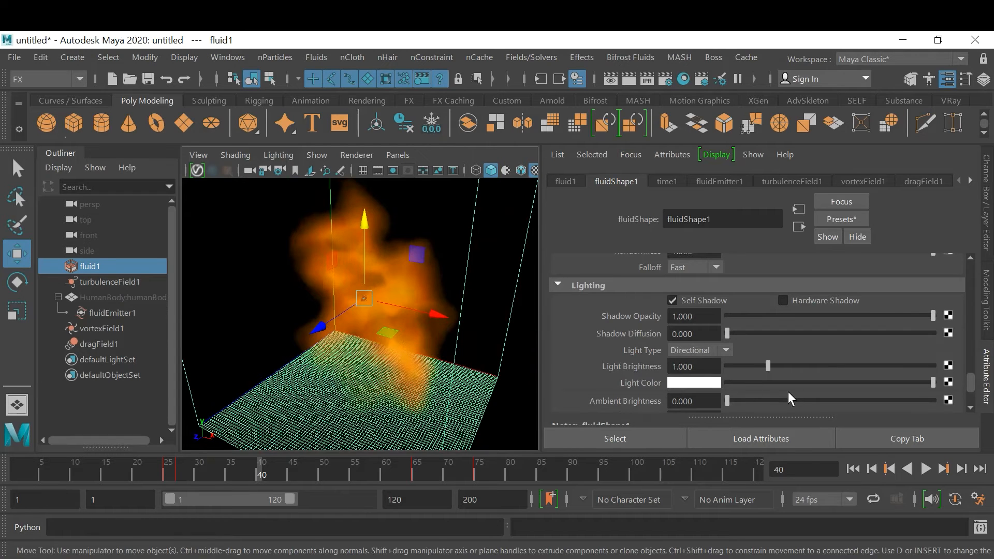
left_click(720, 350)
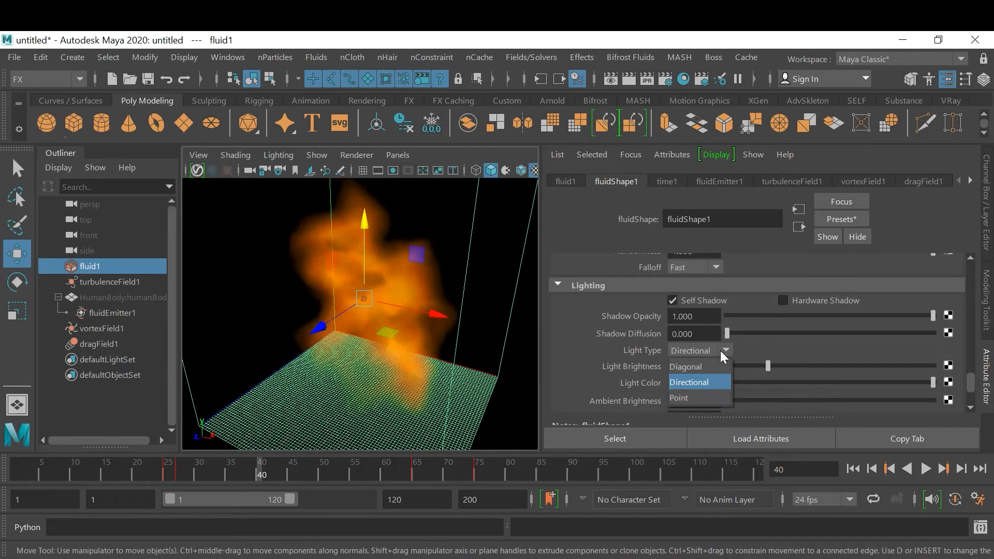
left_click(716, 396)
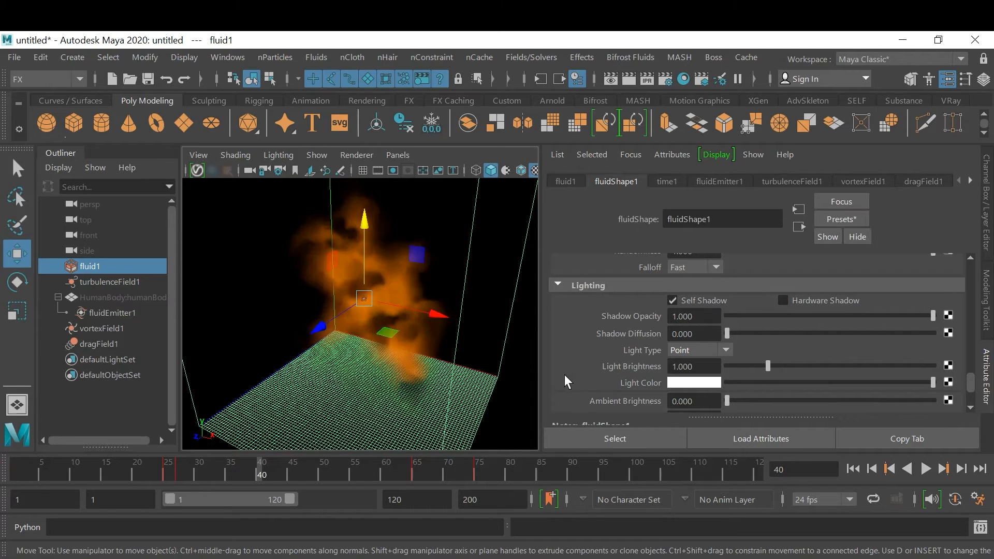
Lower the fluid's Shadow Opacity to 0.568, raise its Light Brightness to 3.103, and view the flames from several sides
left_click_drag(451, 340, 517, 355, "alt")
scroll(445, 354, "up", 3)
left_click_drag(933, 315, 844, 328)
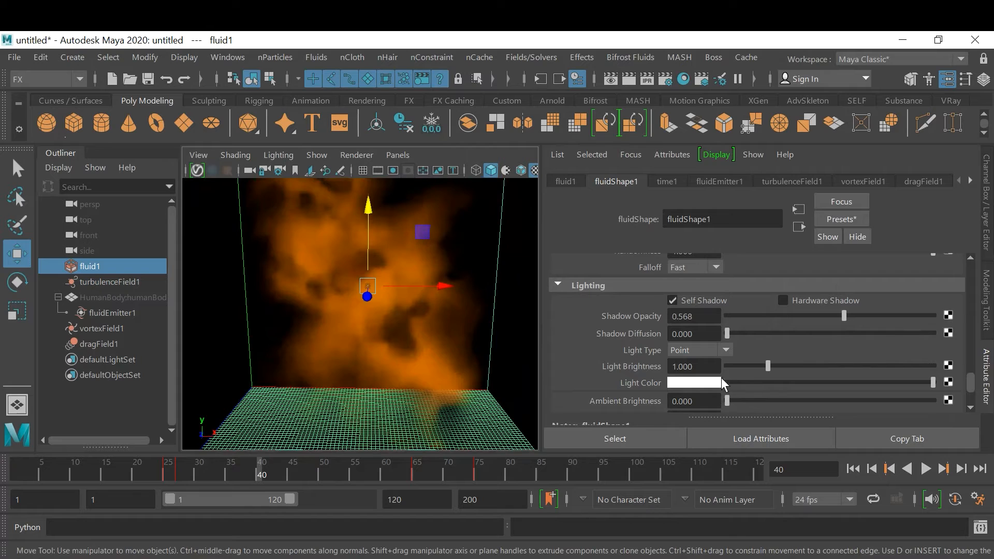
left_click(855, 364)
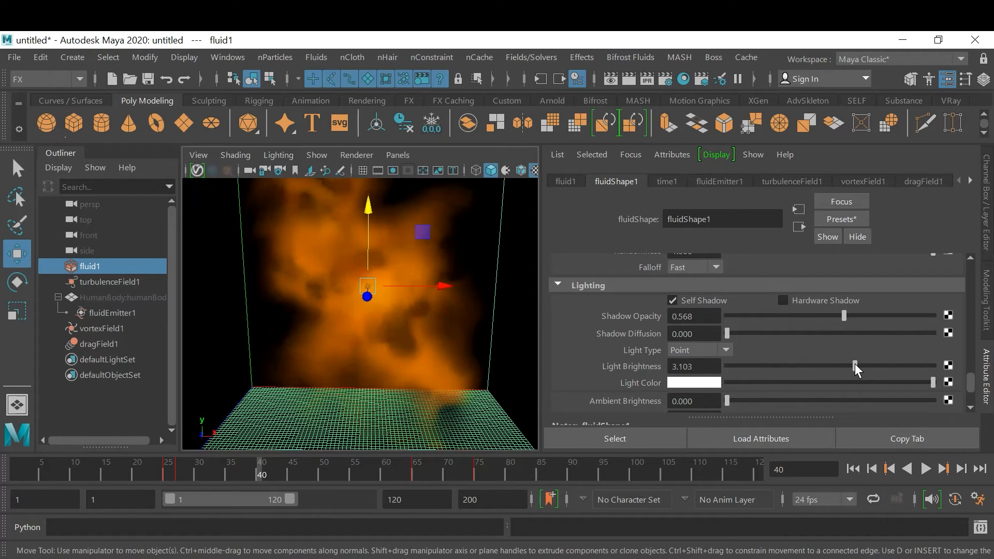
left_click_drag(490, 376, 293, 326, "alt")
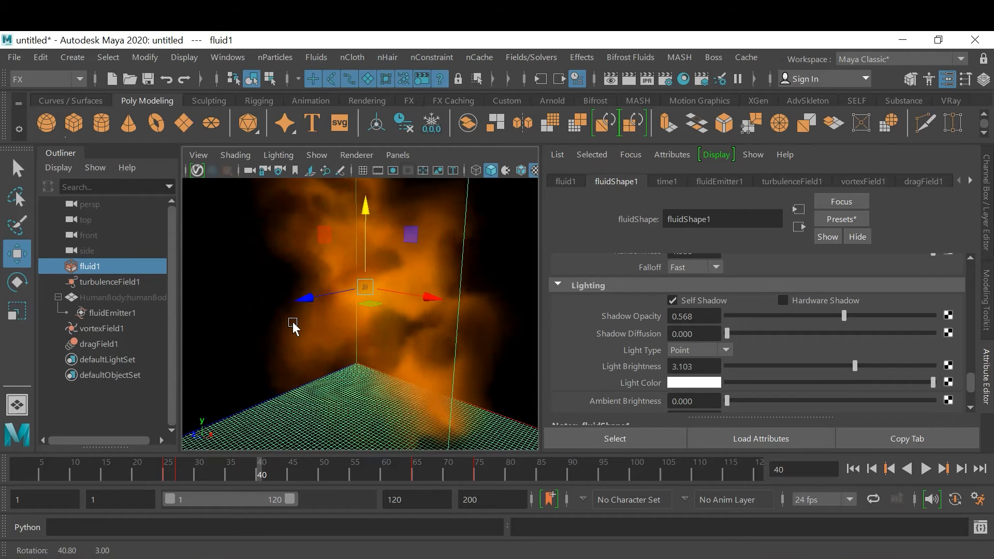
left_click_drag(381, 343, 410, 341, "alt")
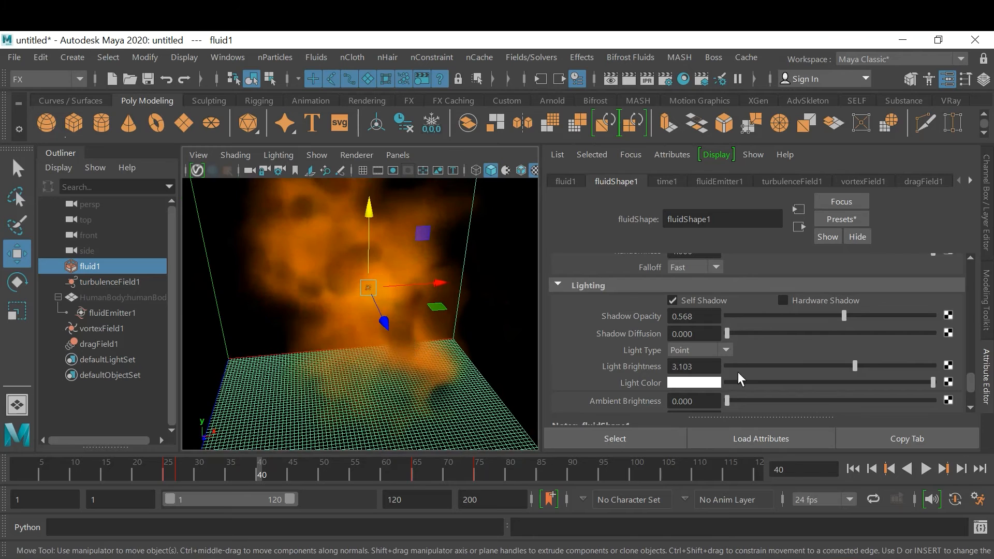
Change the fluid's Ambient Color to the recently used orange and darken it to a deep orange-brown
scroll(813, 365, "down", 2)
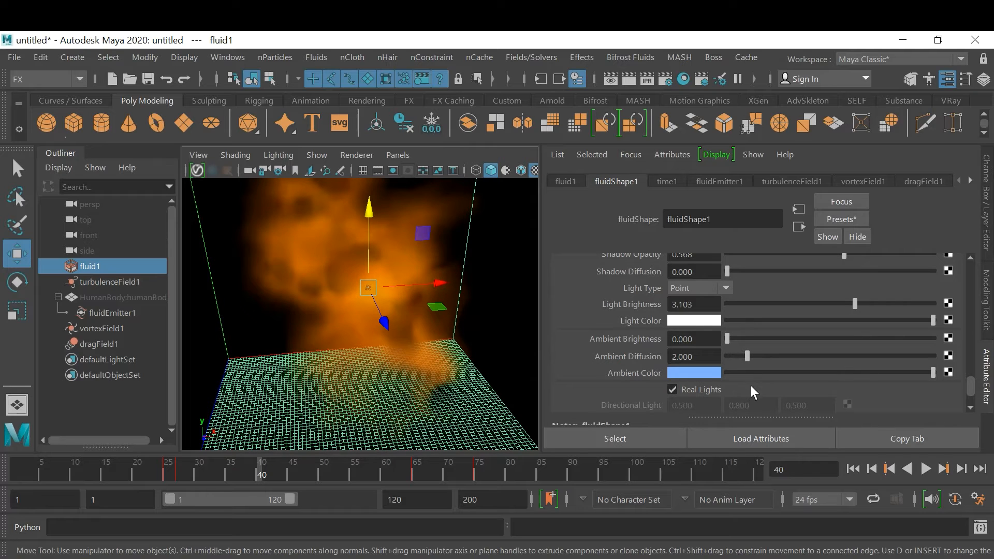
left_click(707, 372)
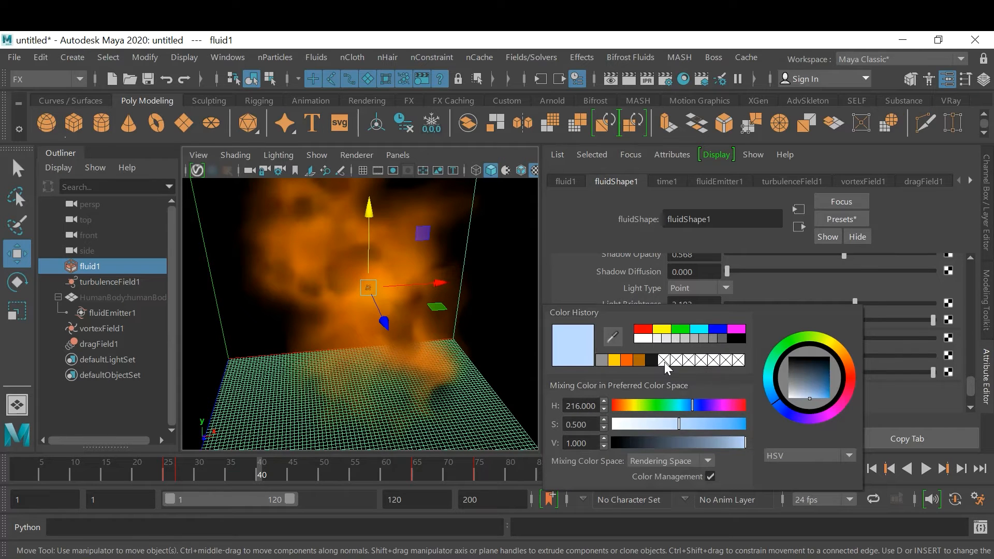
left_click(627, 359)
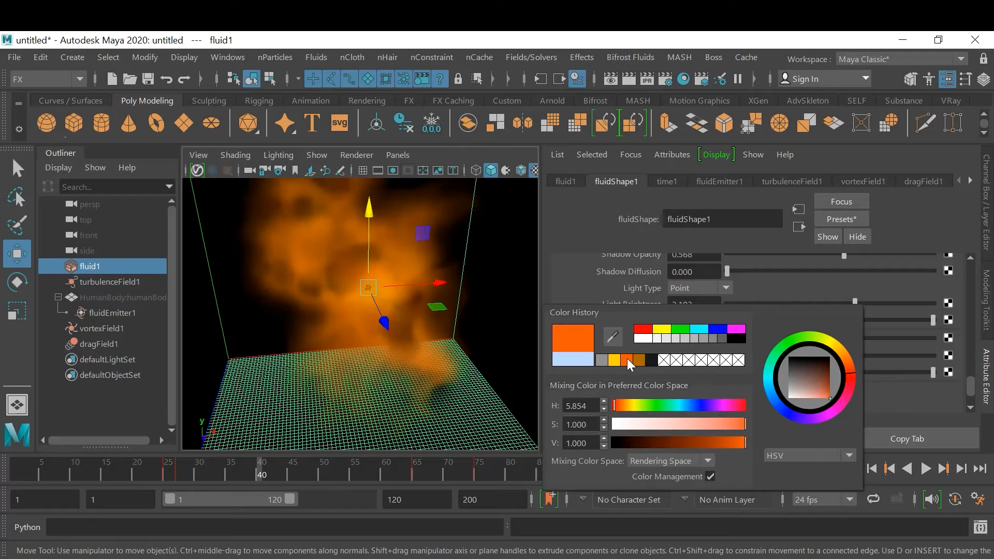
left_click(642, 361)
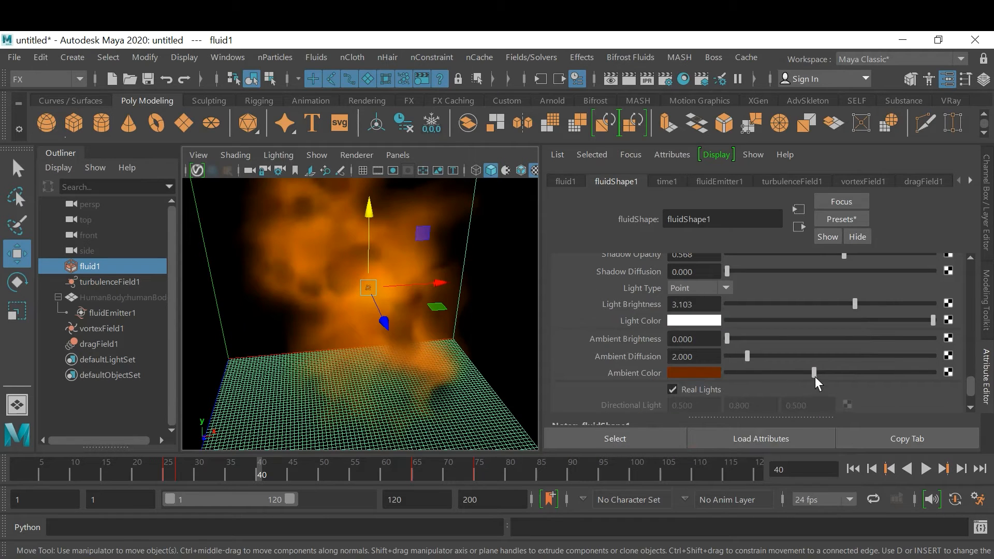
left_click_drag(955, 380, 845, 381)
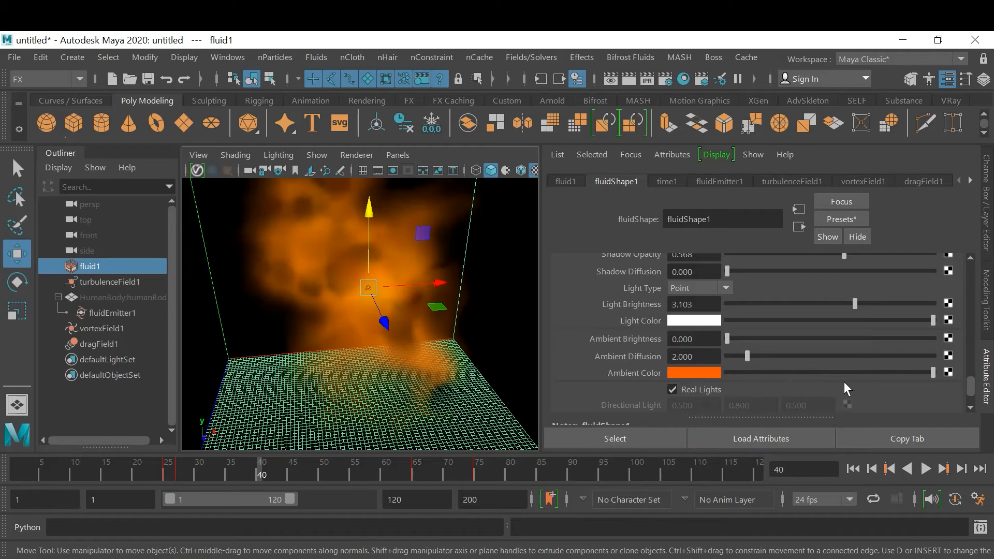
left_click(853, 371)
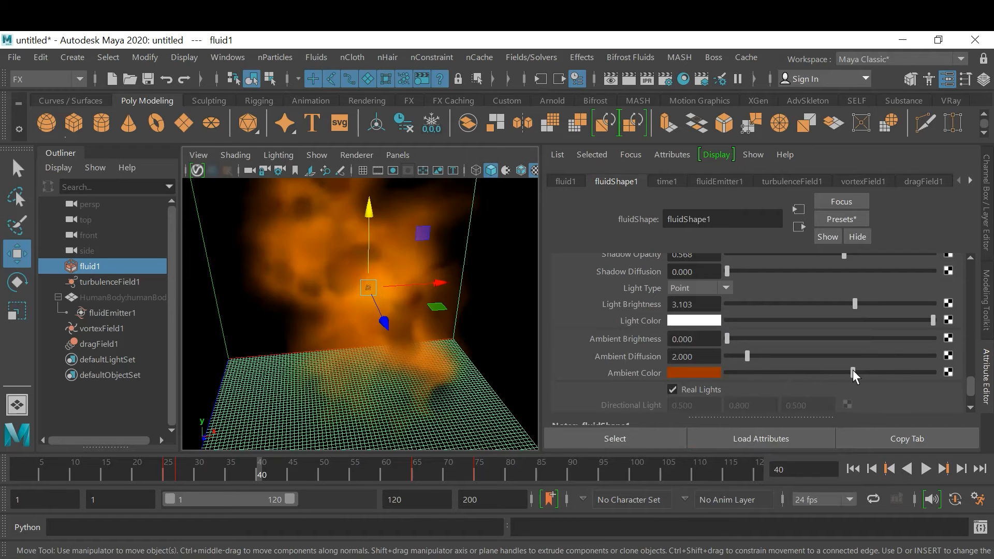
Set the Y position of the fluid's internal Point Light to 2 and view the whole container from the front
scroll(900, 403, "down", 3)
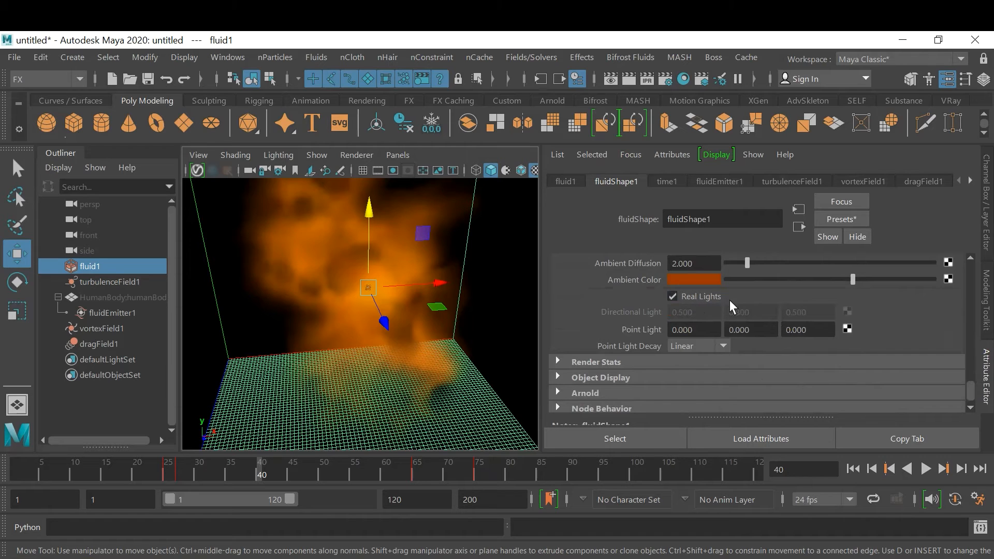
left_click(755, 330)
type("2")
key("Return")
type("2")
key("Return")
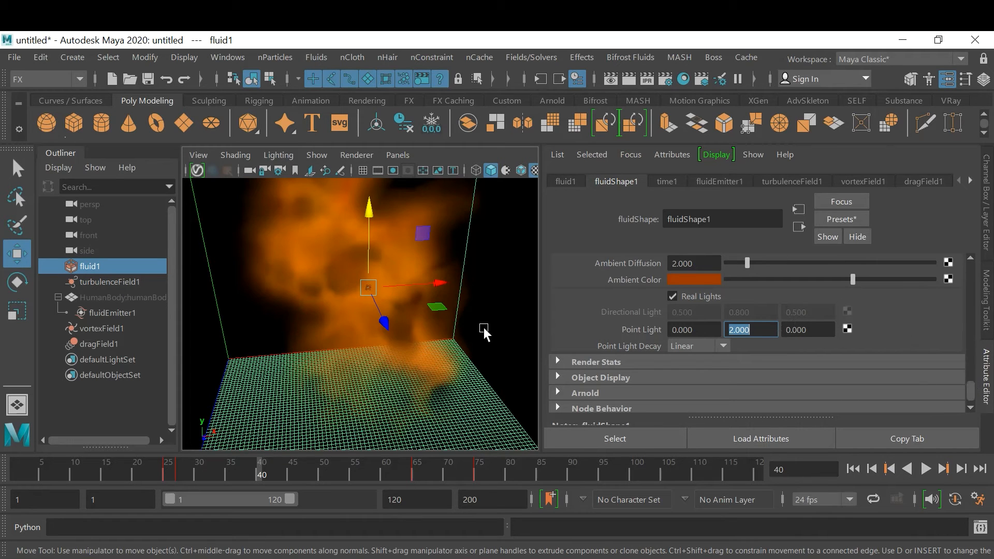
left_click_drag(376, 321, 284, 328, "alt")
scroll(899, 378, "down", 2)
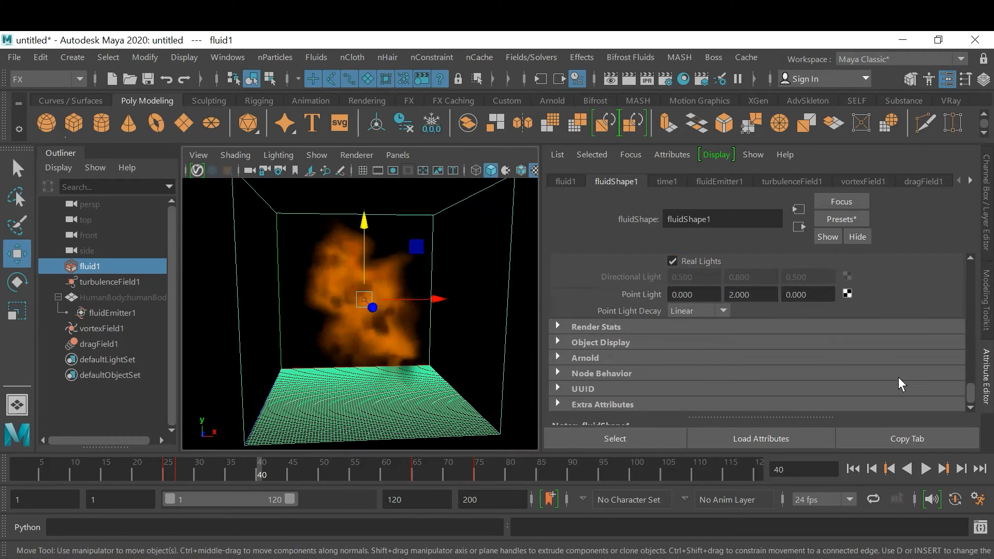
Expand the fluid's Display settings and examine the Shaded Display options, leaving As Render selected
scroll(899, 378, "up", 3)
scroll(899, 378, "up", 6)
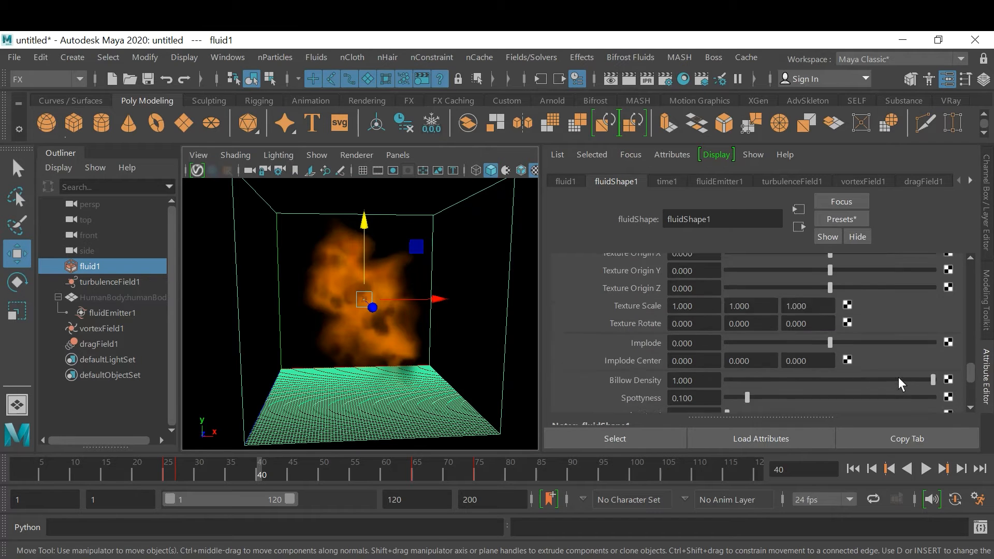
scroll(899, 383, "up", 8)
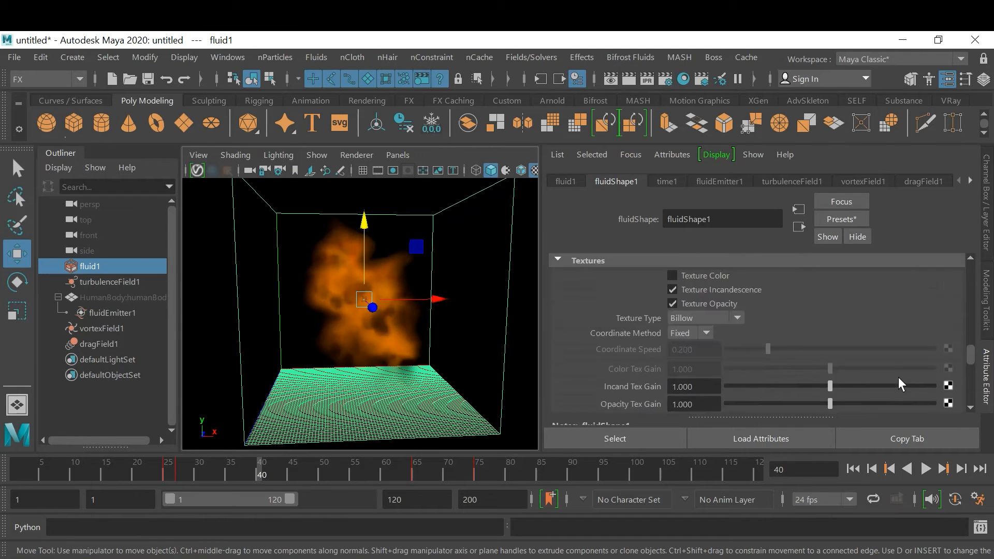
scroll(899, 378, "up", 8)
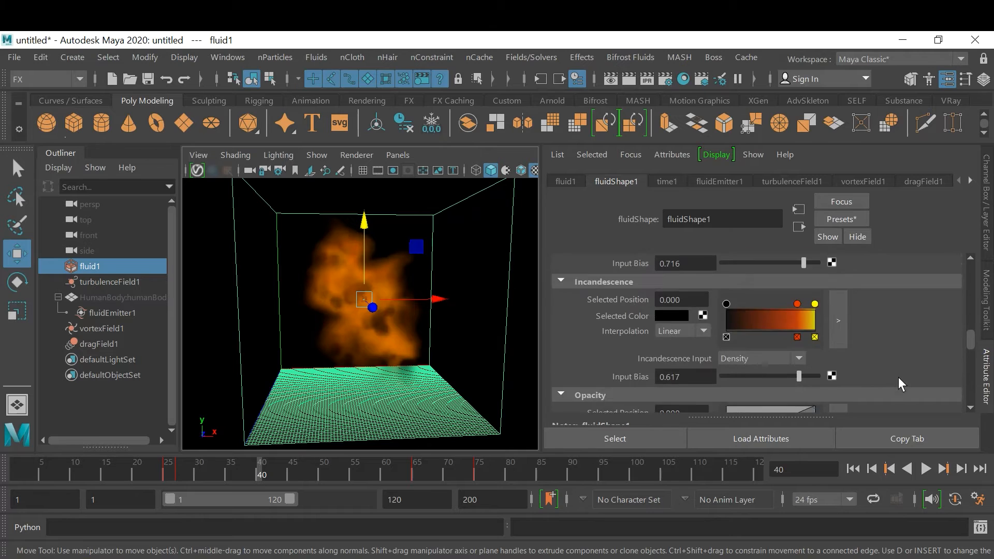
scroll(899, 384, "up", 5)
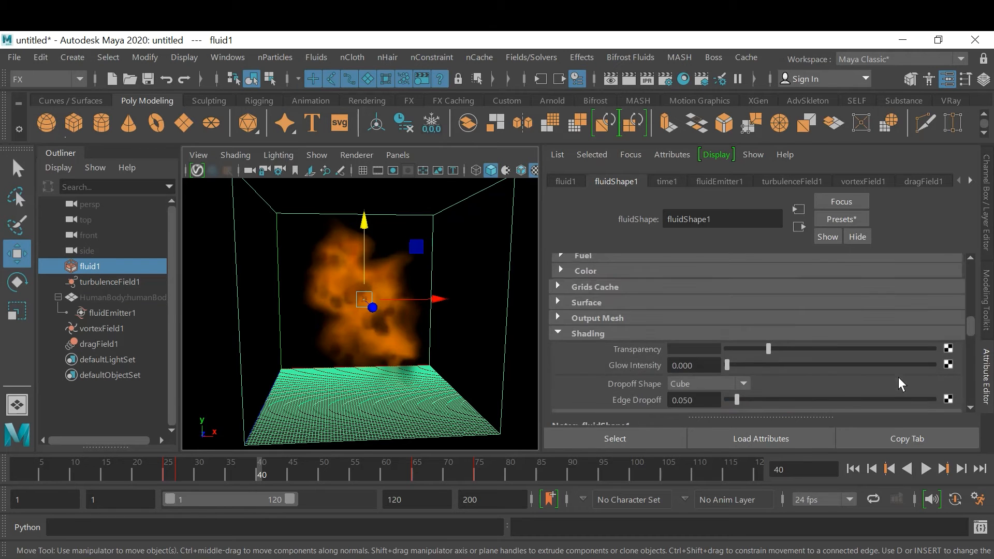
scroll(899, 379, "up", 8)
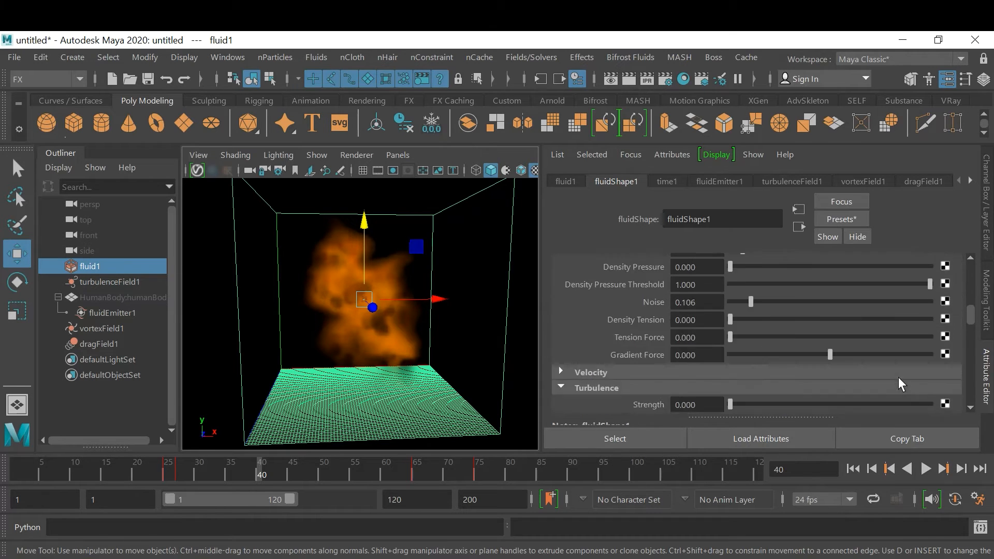
scroll(899, 378, "up", 5)
scroll(899, 378, "up", 4)
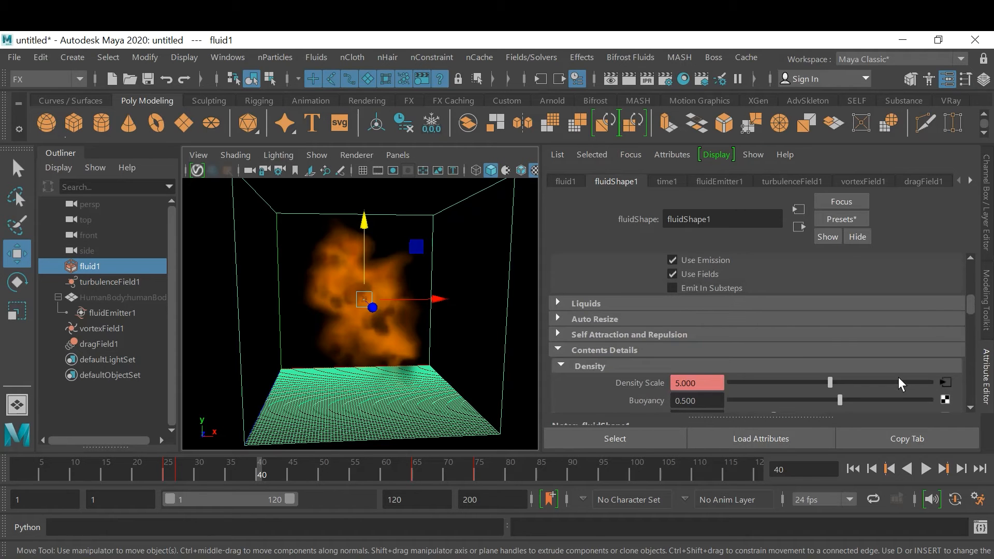
scroll(899, 377, "up", 6)
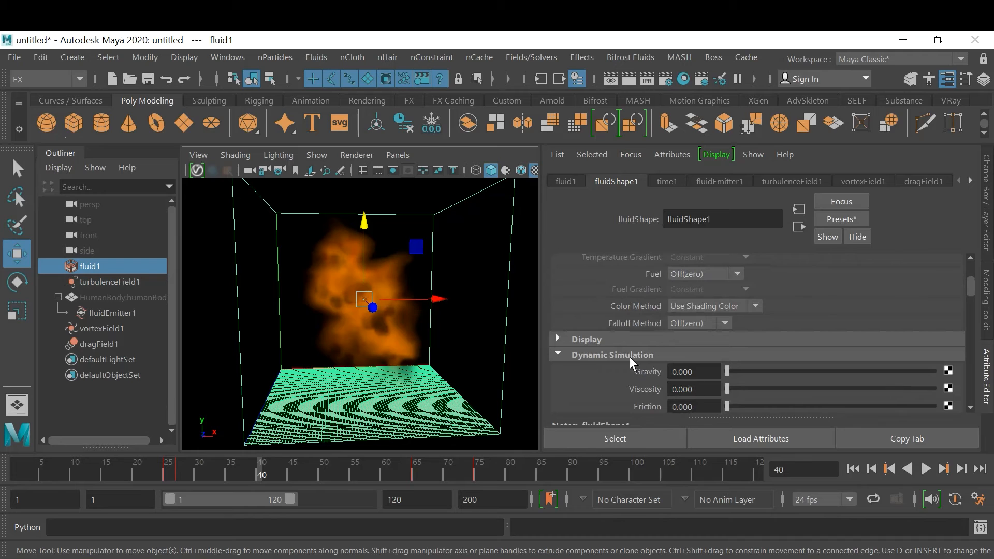
left_click(595, 338)
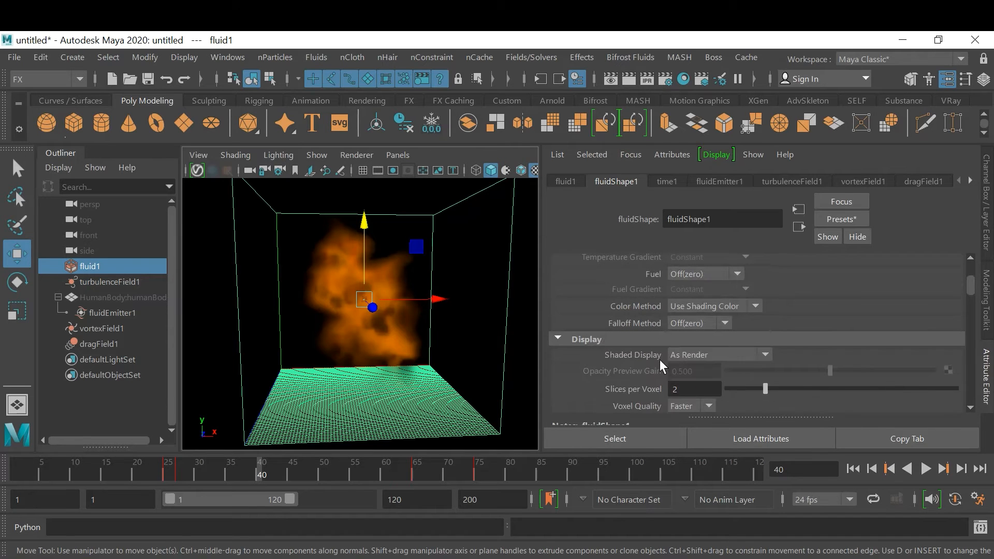
left_click(726, 355)
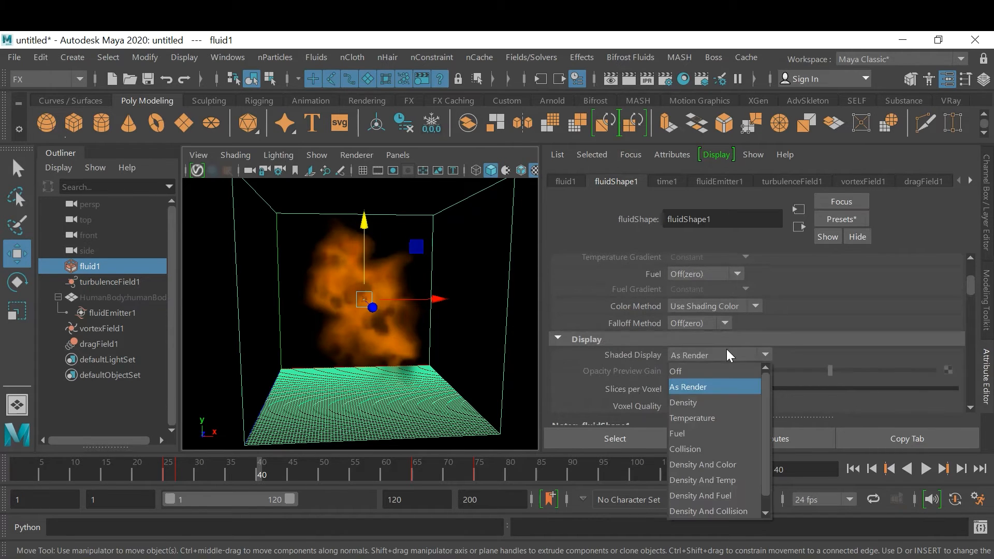
left_click(816, 327)
Set the fluid's Boundary Draw to None and view the flames from several angles
scroll(840, 350, "down", 2)
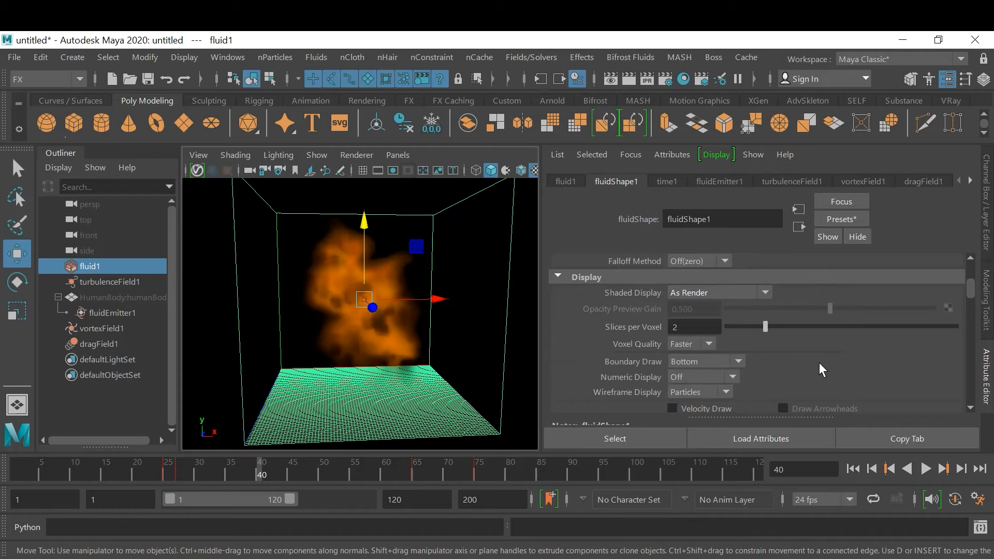
scroll(821, 364, "down", 1)
scroll(819, 362, "down", 2)
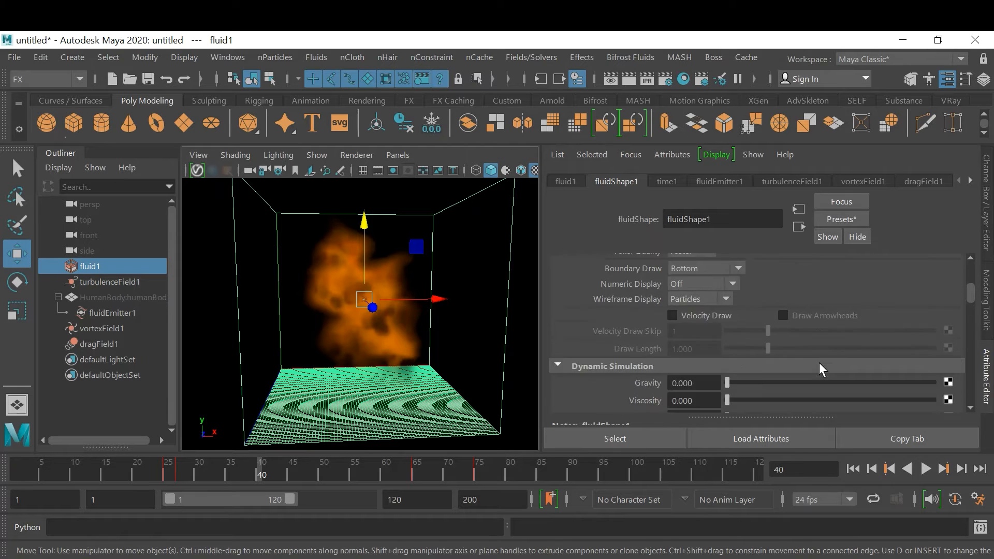
scroll(819, 363, "up", 2)
left_click(738, 330)
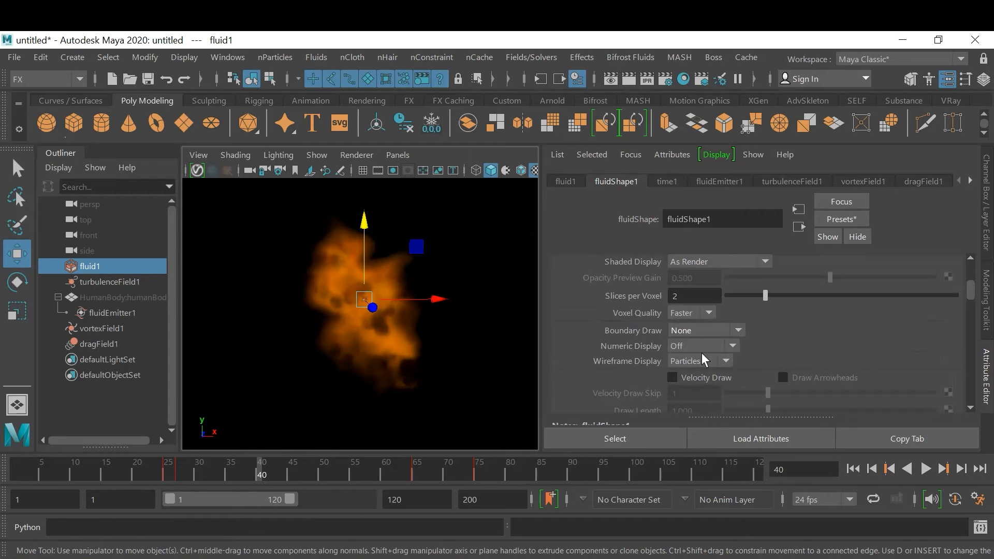
left_click_drag(366, 337, 438, 332, "alt")
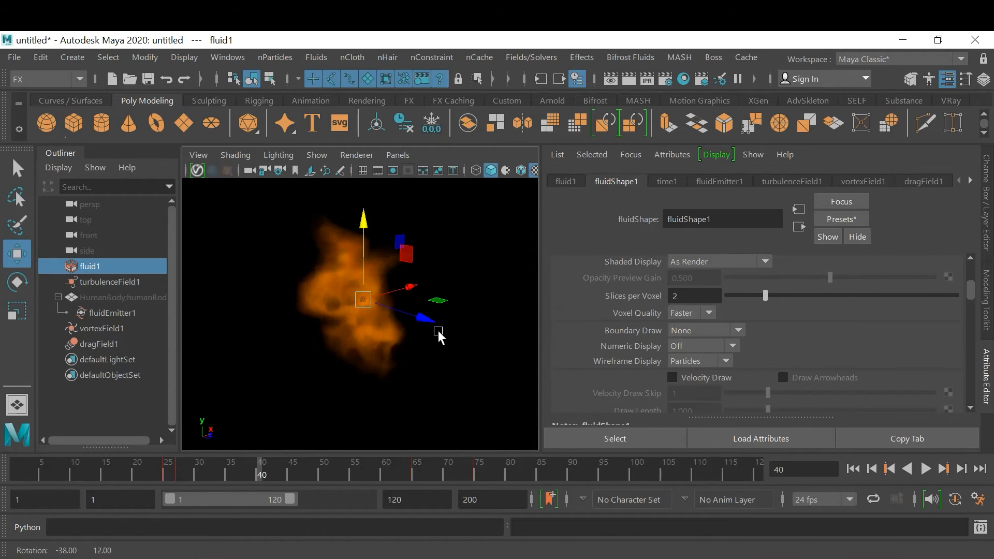
left_click_drag(344, 343, 318, 343, "alt")
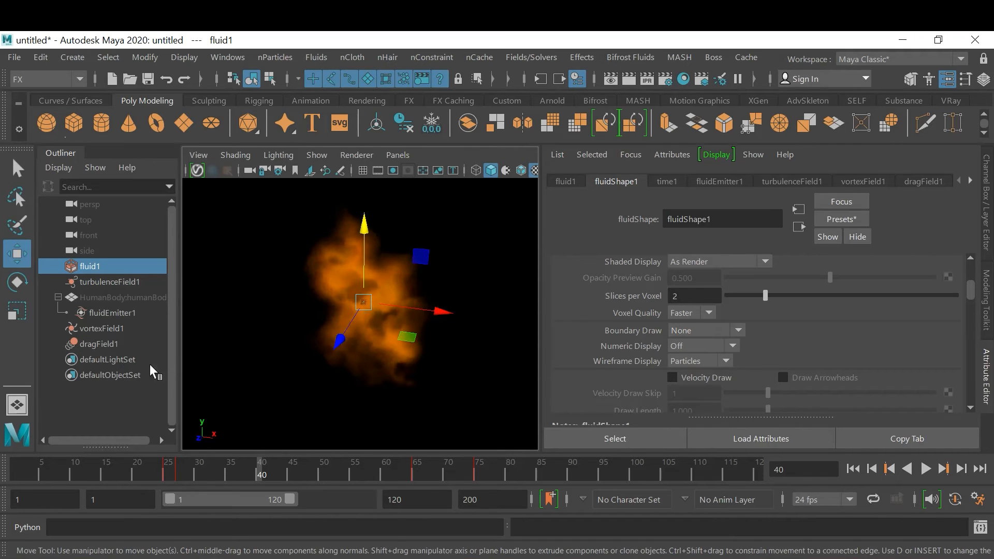
Hide vortexField1 and dragField1 together, and switch off the display of Dynamics in the viewport
left_click(102, 329)
left_click(103, 343, "shift")
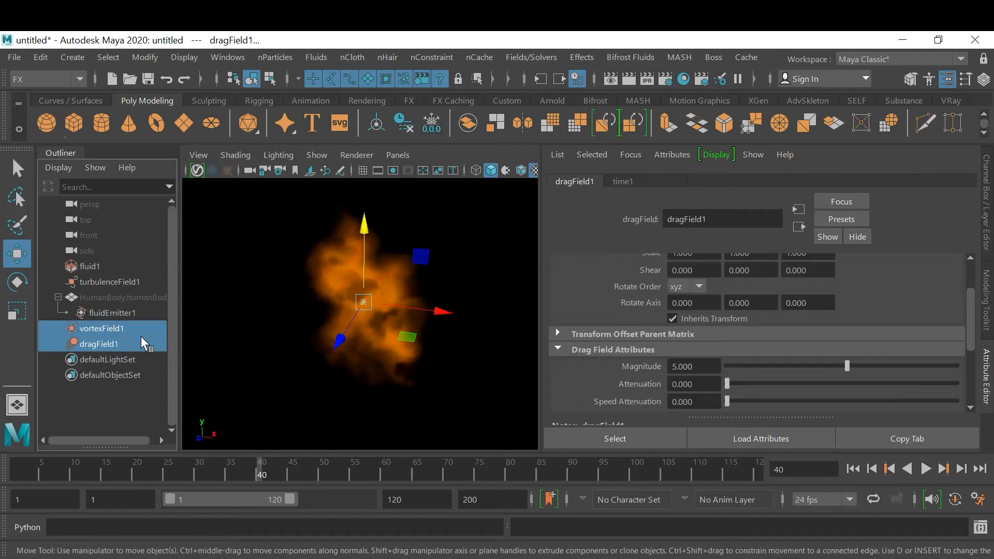
key("ctrl+h")
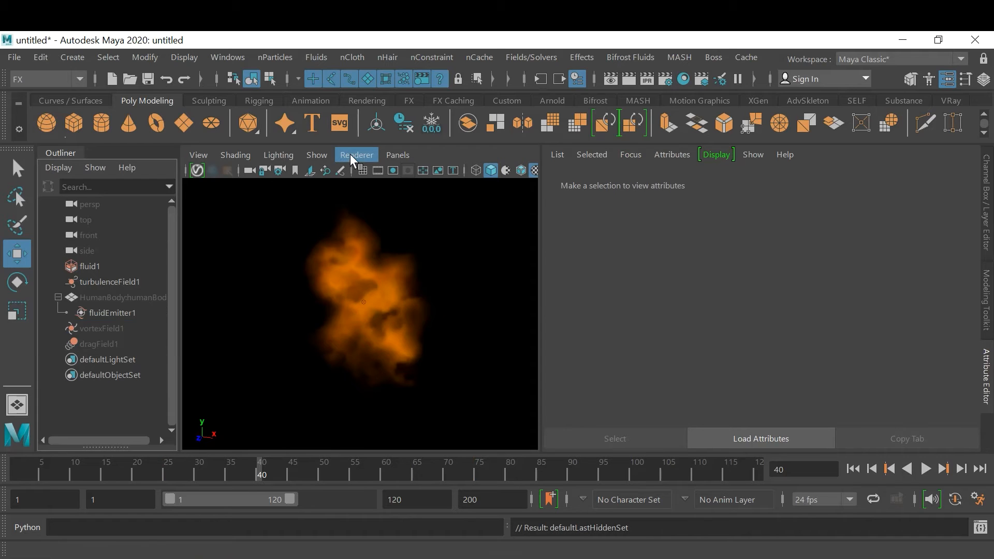
left_click(317, 156)
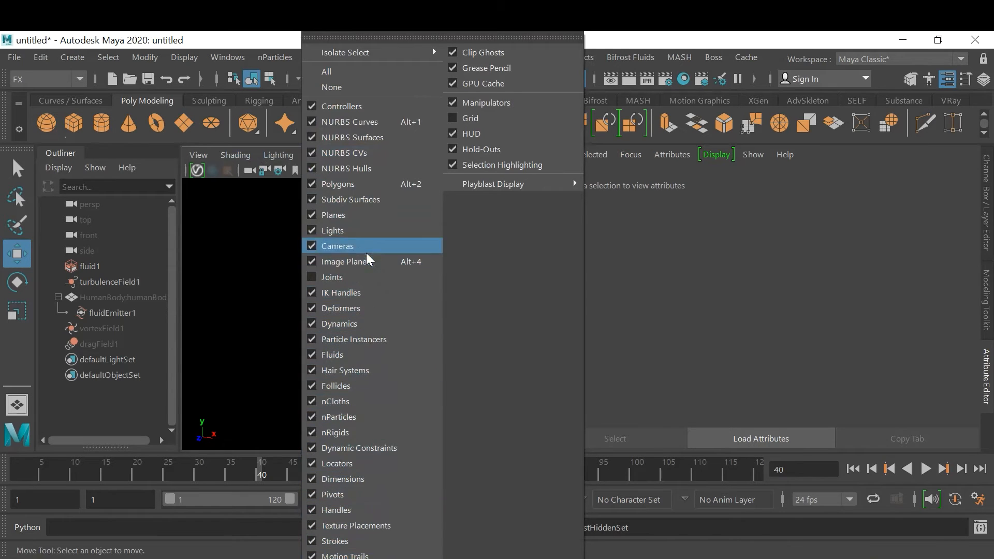
left_click(374, 323)
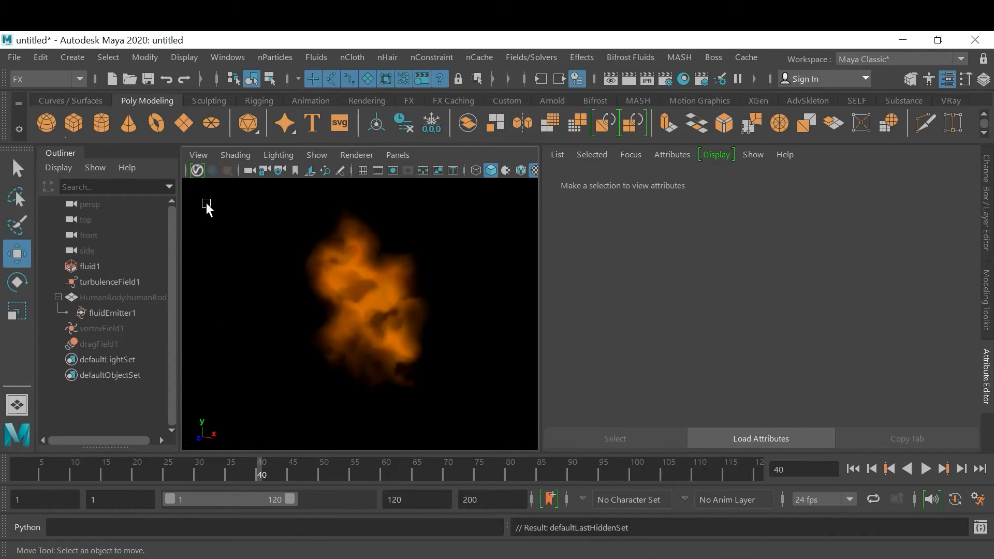
Try the V-Ray Viewport IPR on the flames, move to frame 16, and stop the IPR
left_click(196, 169)
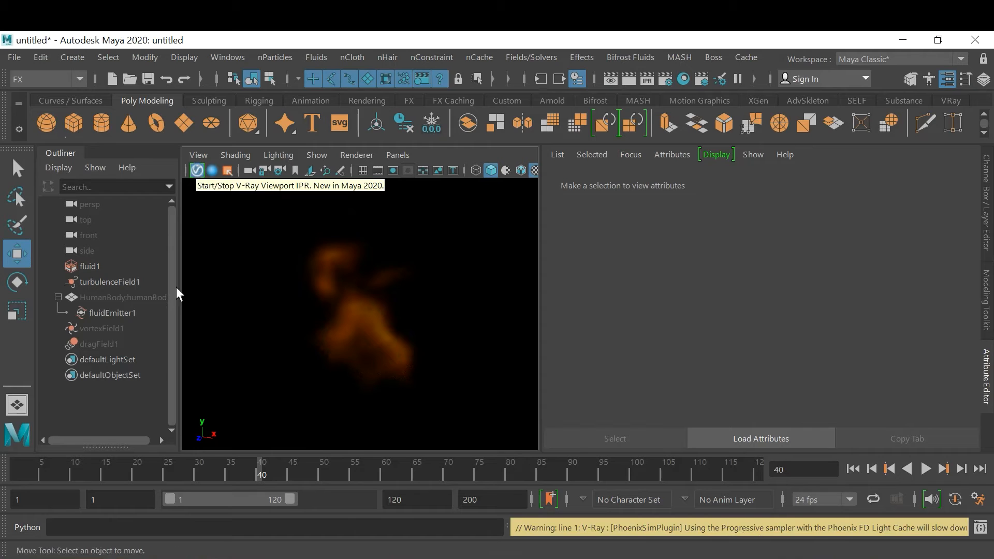
left_click(111, 471)
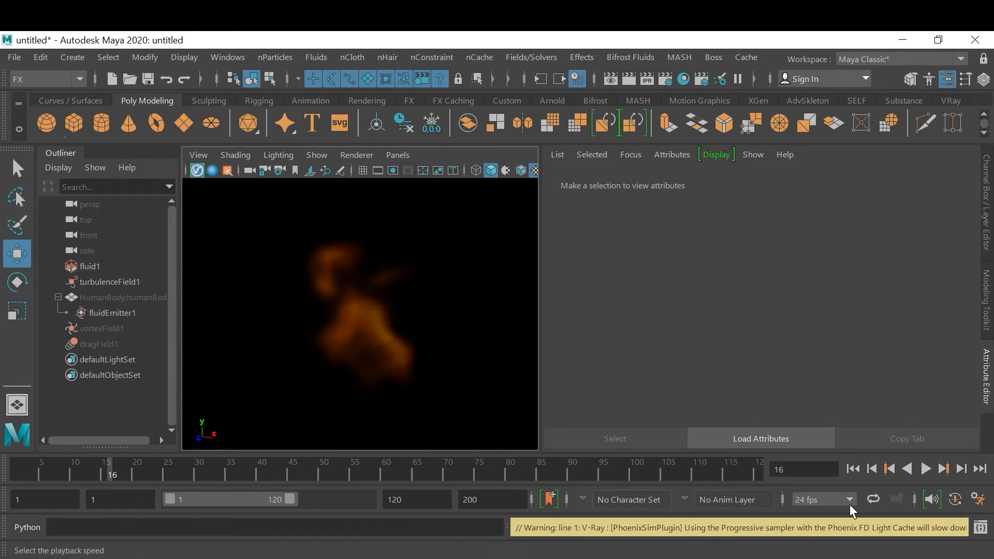
left_click(202, 165)
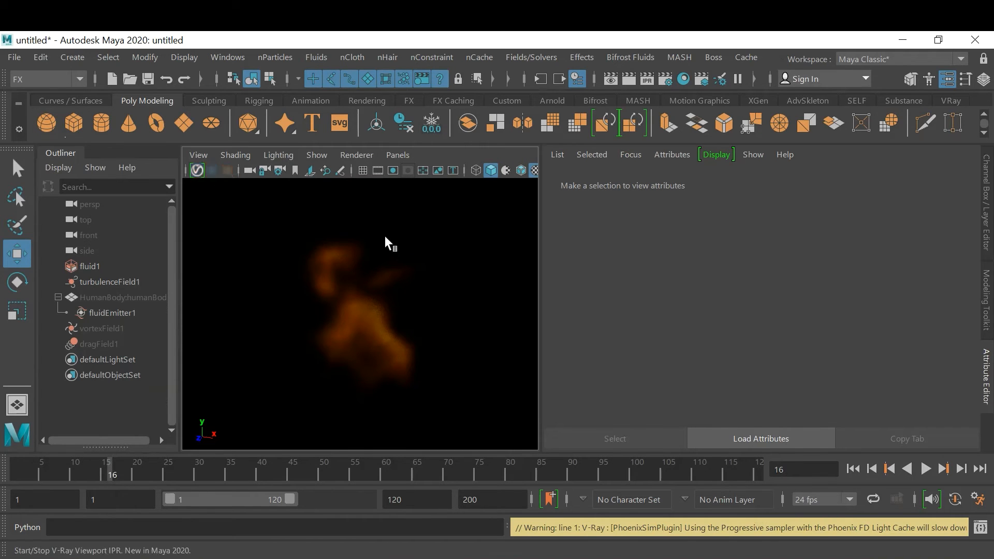
Replay the fluid simulation from the first frame and stop it at frame 4
left_click(850, 469)
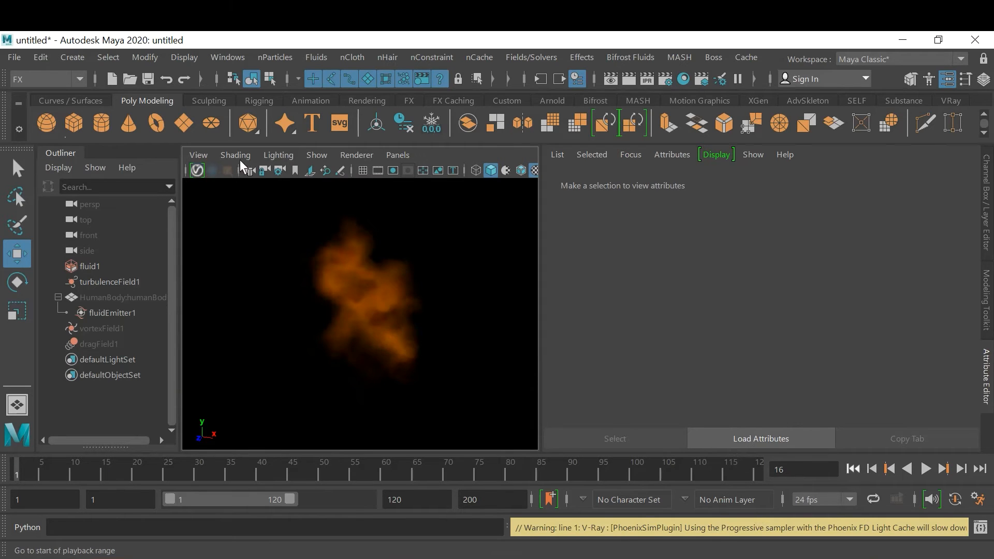
left_click(926, 469)
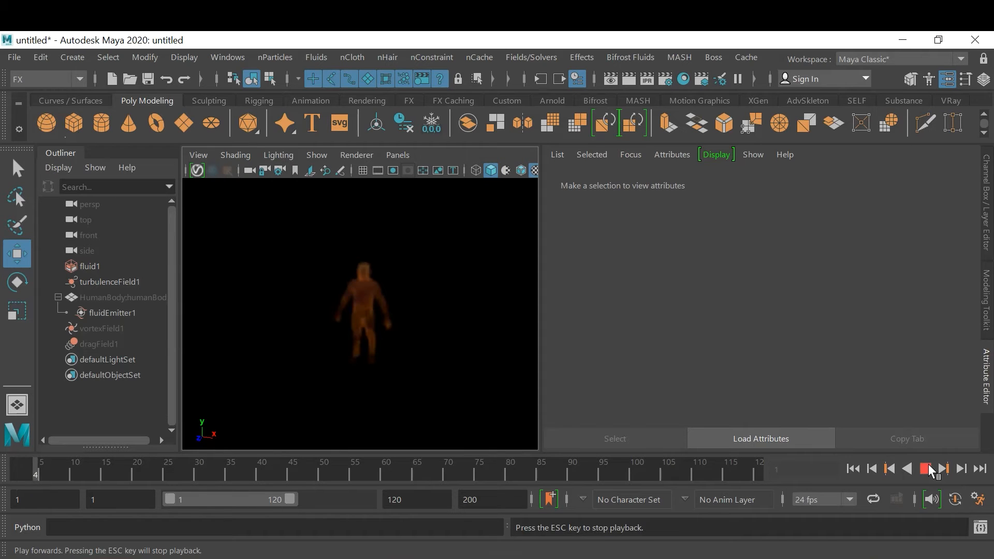
left_click(927, 469)
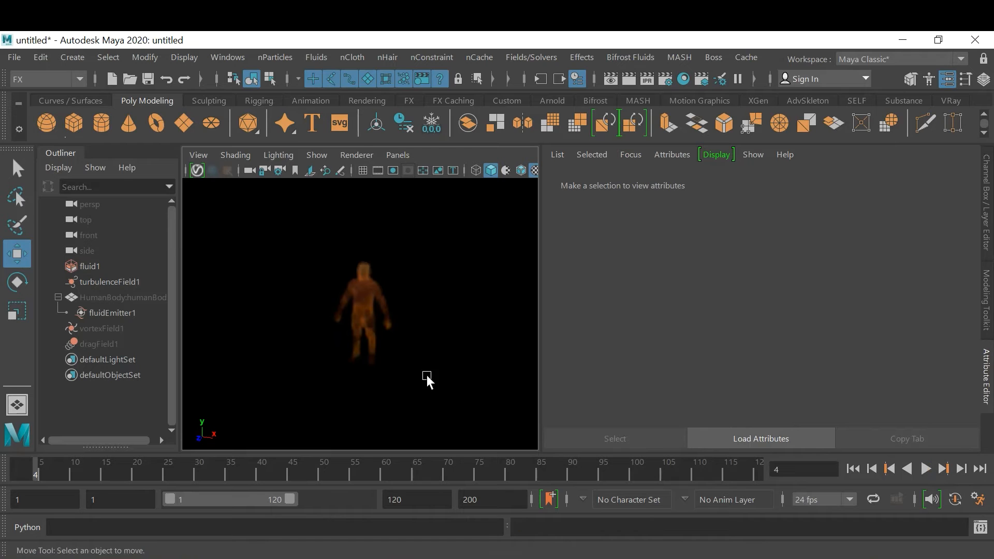
Try the Arnold viewport render on the human-shaped flame, stop it and close the Arnold viewport window
mouse_move(429, 350)
left_mouse_down("alt")
mouse_move(382, 349)
mouse_move(446, 352)
mouse_move(422, 353)
left_mouse_up("alt")
scroll(447, 351, "up", 5)
left_click(355, 154)
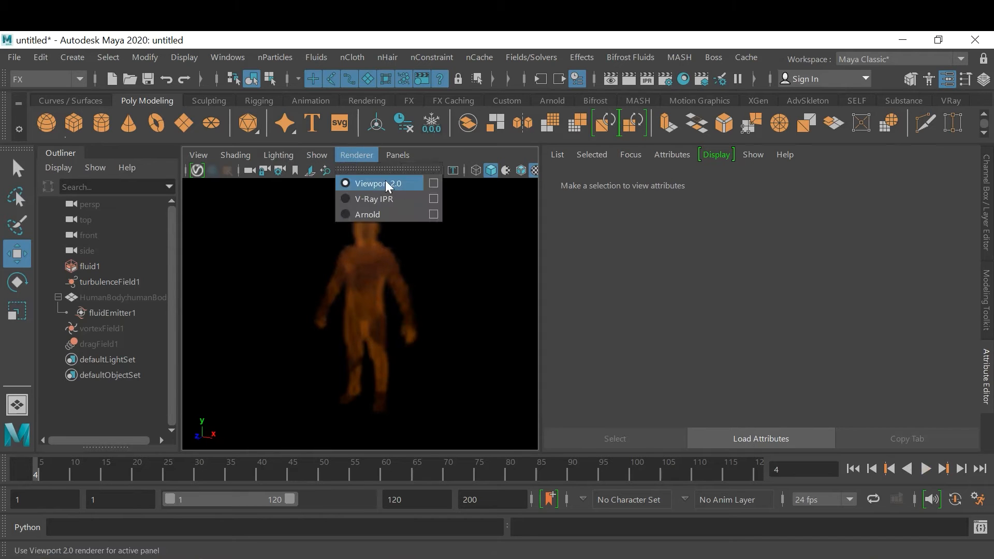
left_click(406, 211)
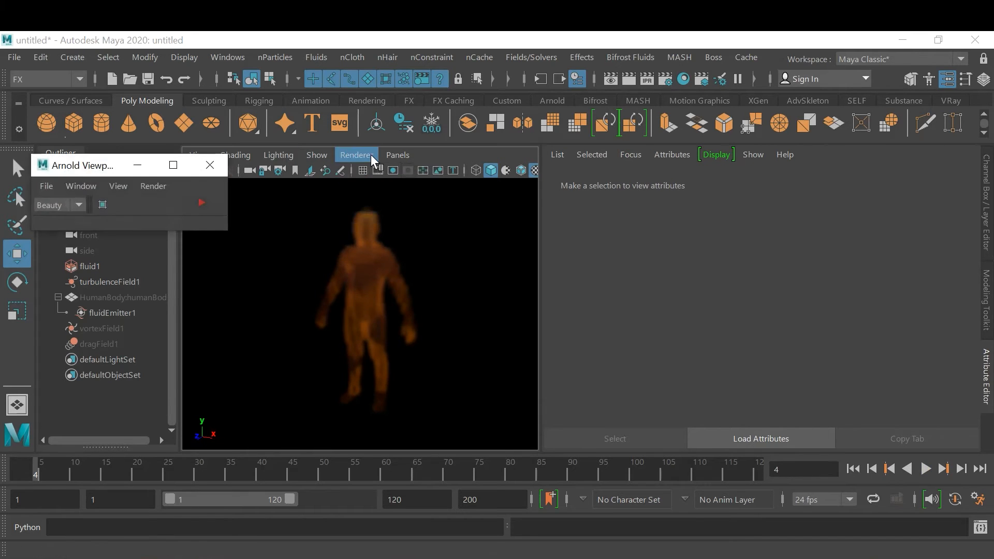
left_click(202, 203)
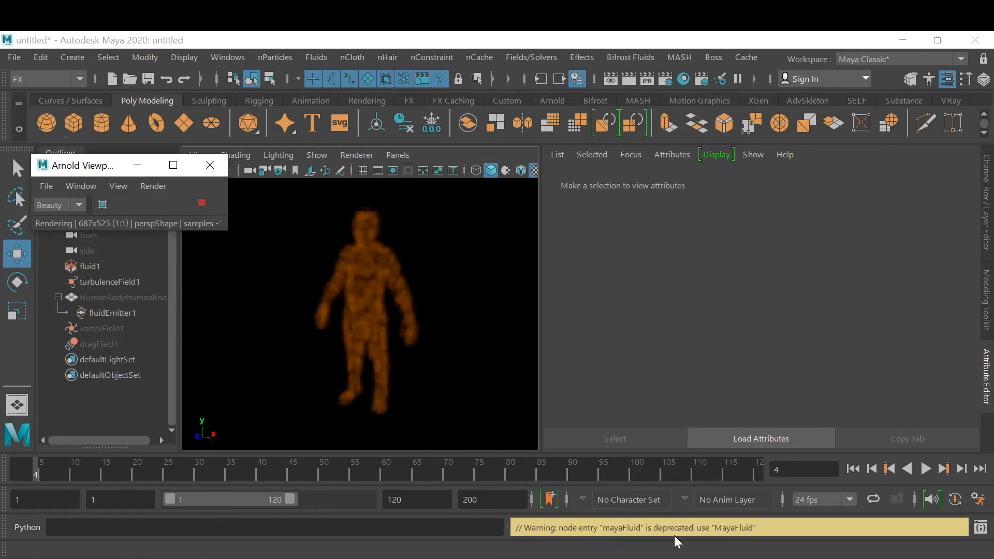
left_click(202, 204)
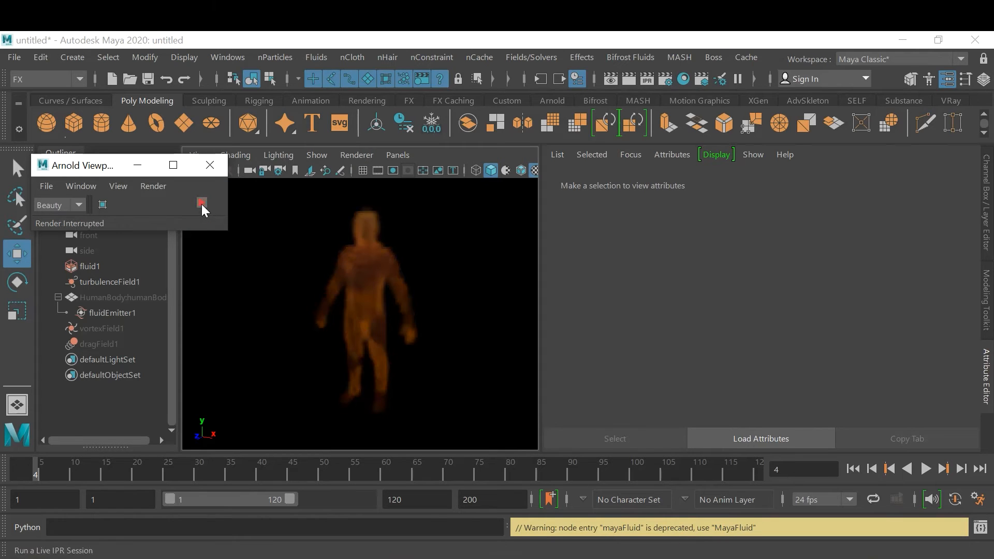
left_click(212, 162)
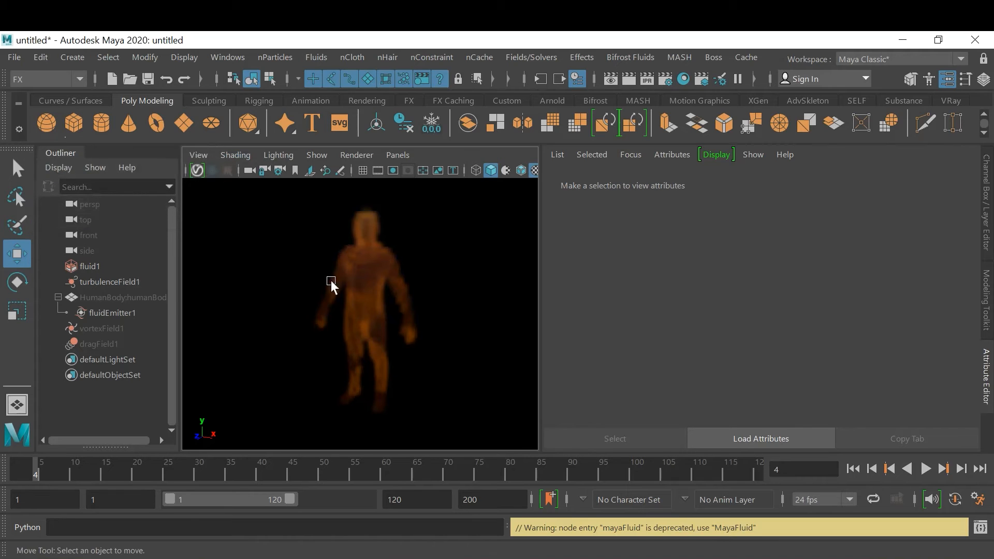
Play the simulation briefly, return to the first frame and open the Playblast options
left_click(926, 469)
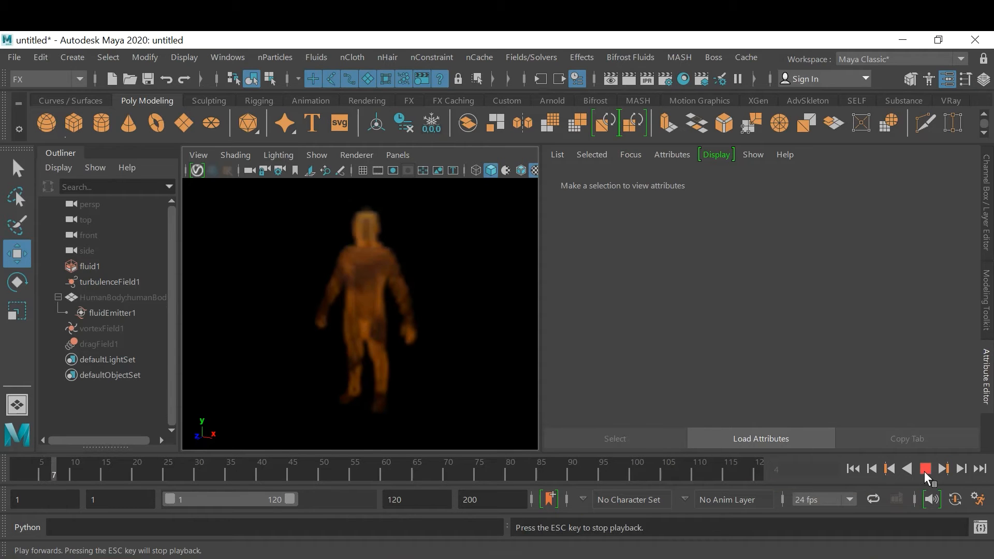
left_click(857, 467)
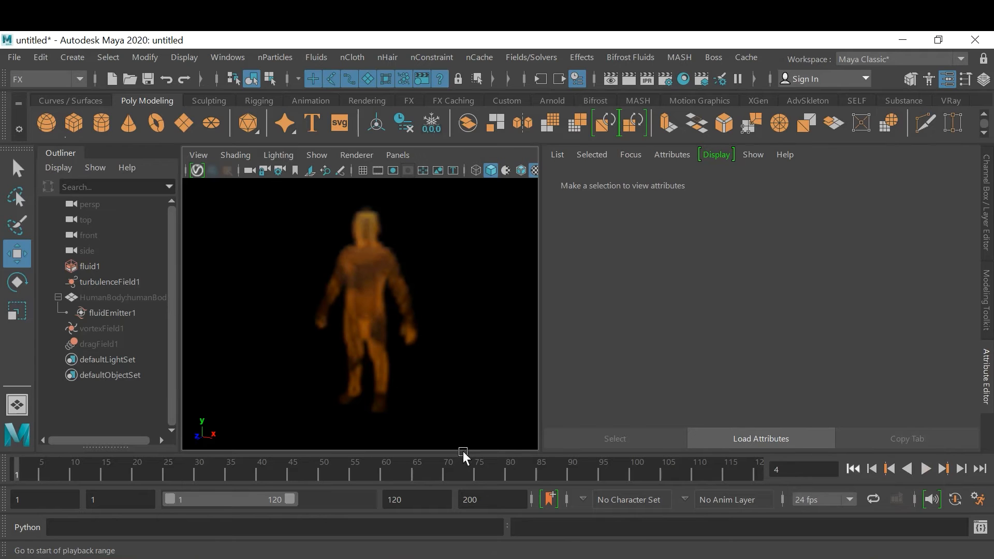
right_click(461, 471)
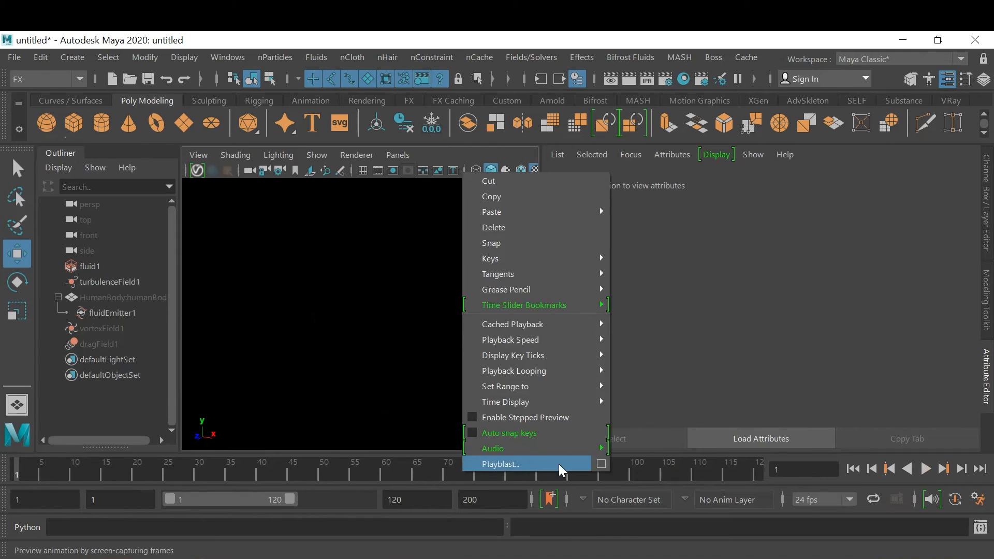
left_click(600, 464)
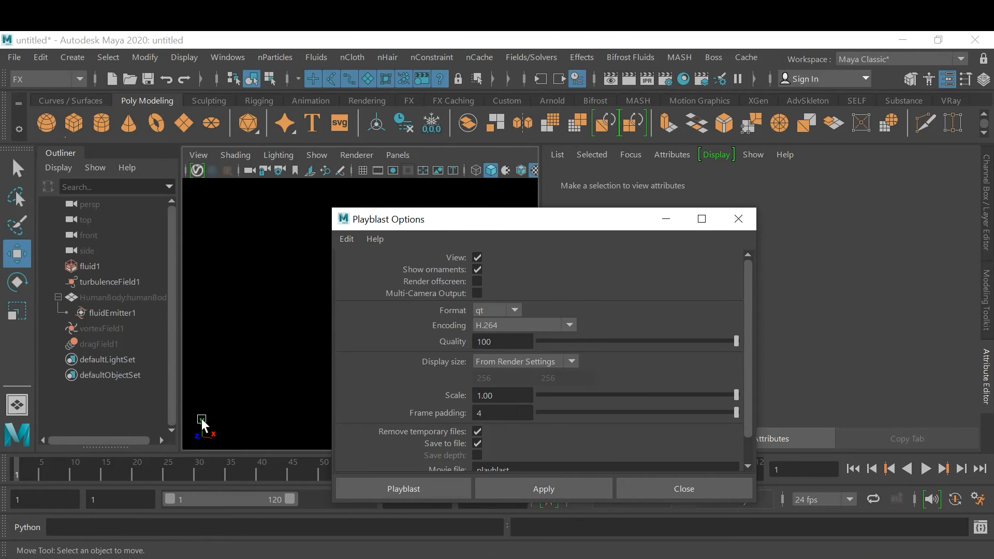
Turn off the View Axis heads-up display in the viewport
left_click(184, 52)
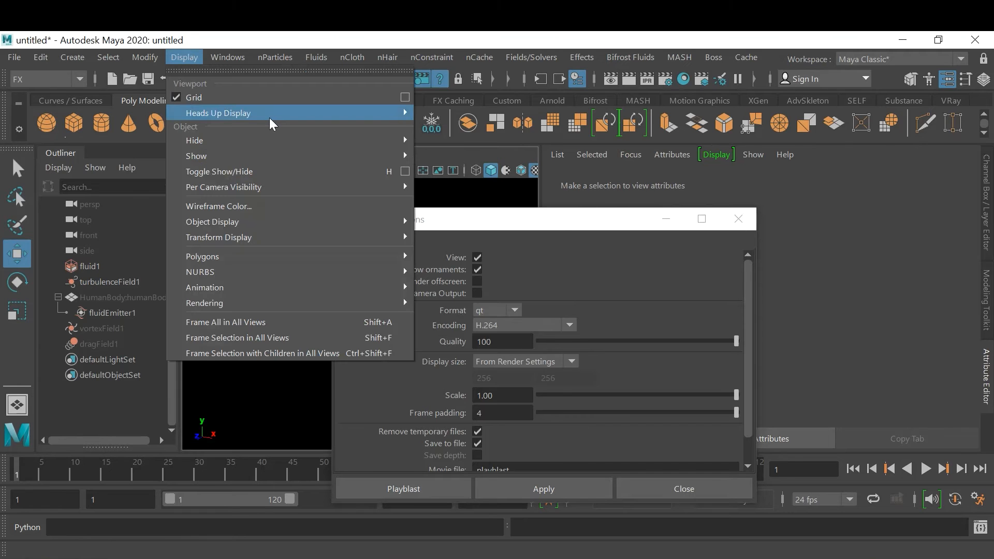
mouse_move(270, 115)
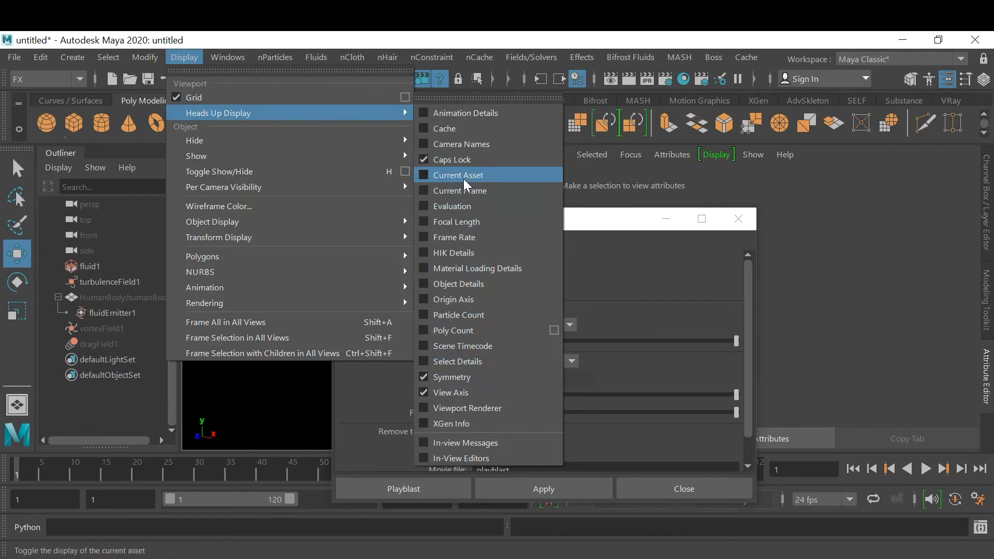
left_click(488, 393)
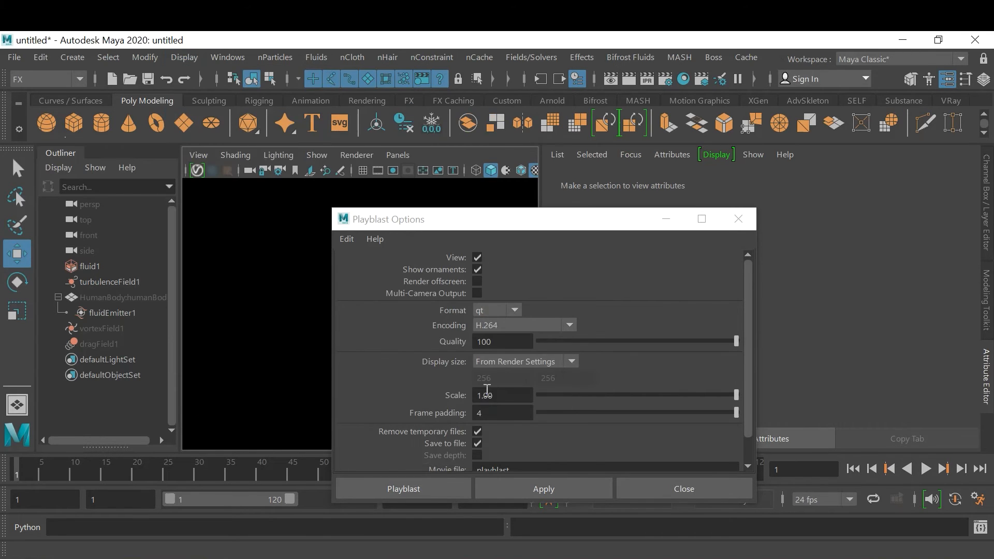
Review the Playblast options and browse to G:\FX DEMO as the movie file's location
scroll(682, 370, "down", 2)
scroll(682, 370, "up", 2)
scroll(682, 377, "down", 1)
left_click_drag(463, 223, 407, 177)
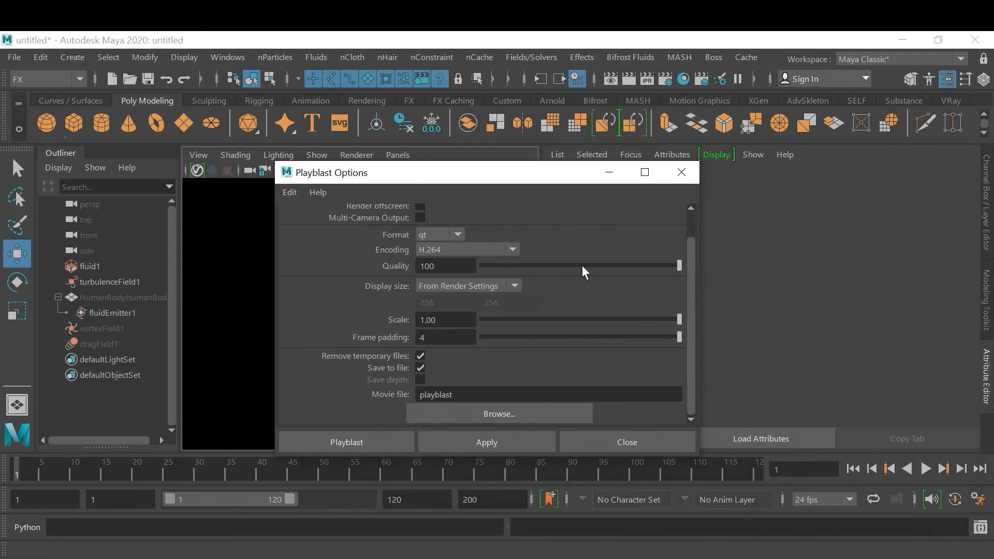
left_click(537, 411)
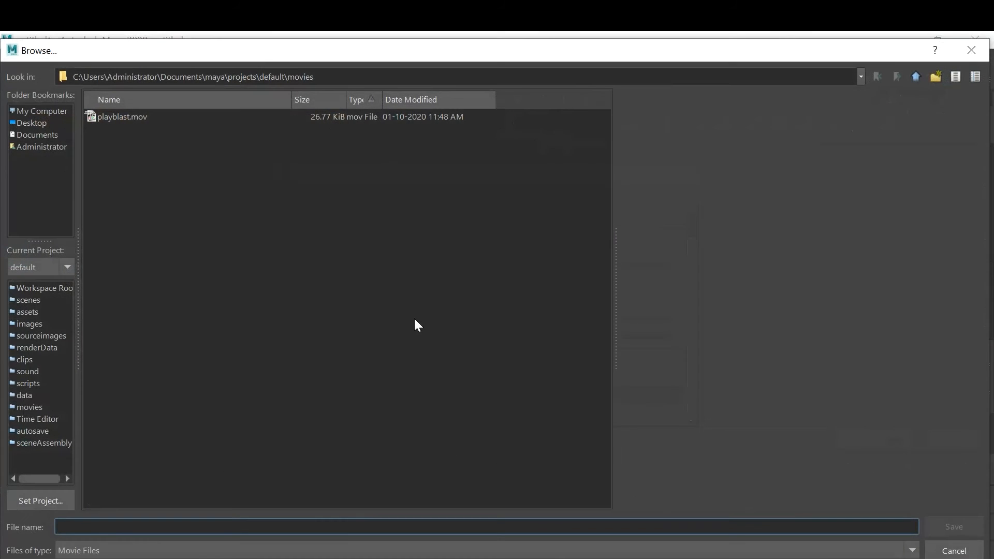
left_click(39, 113)
double_click(108, 171)
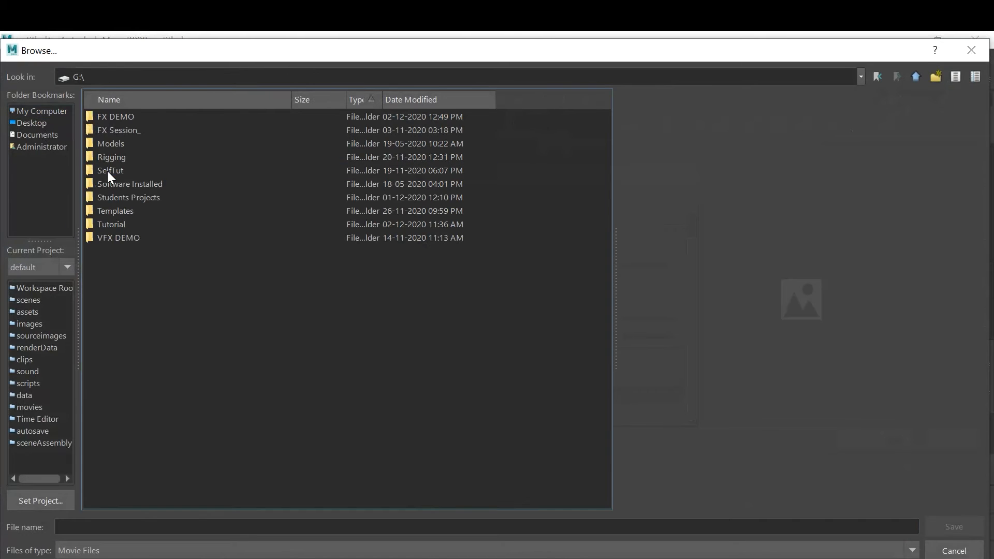
double_click(104, 117)
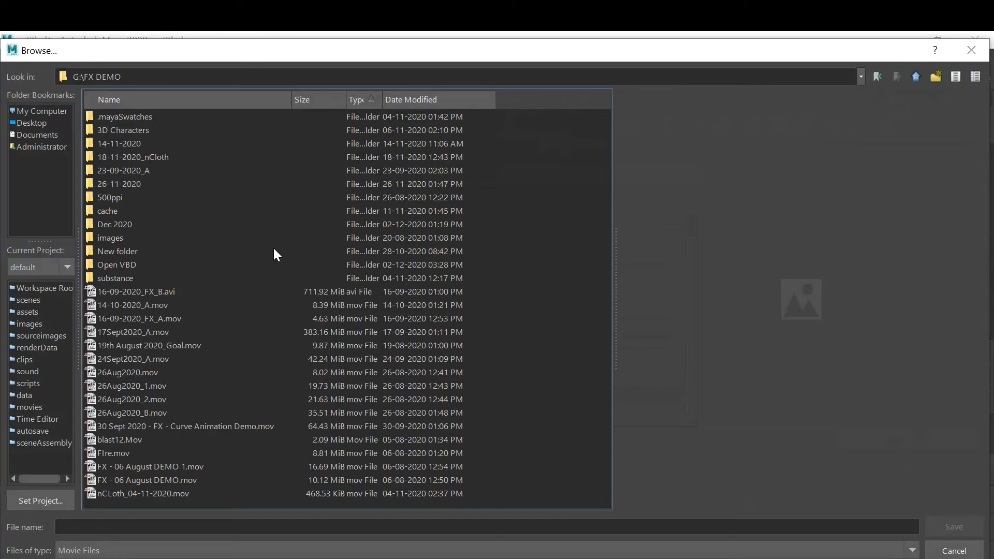
Name the playblast movie file 03-12-2020_Blast FX and accept it
left_click(376, 525)
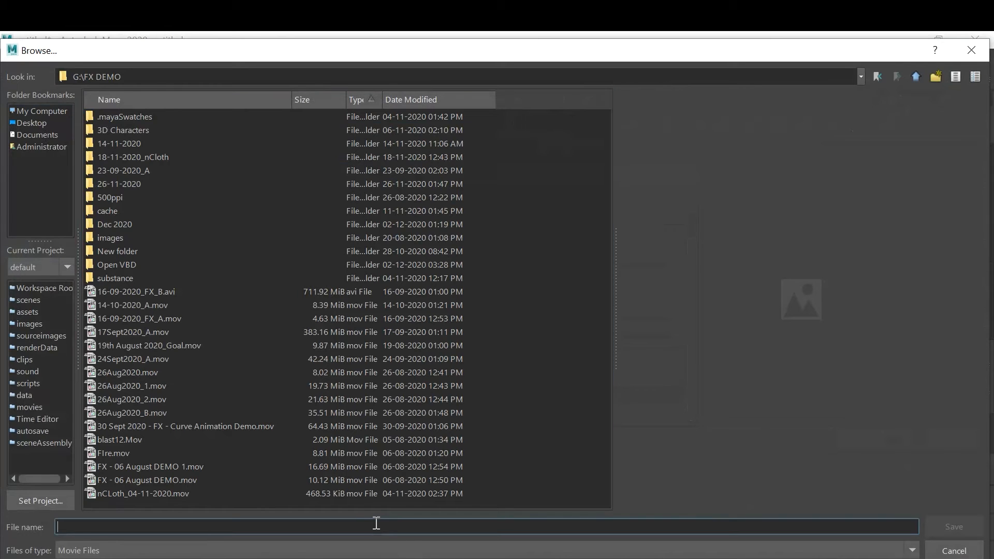
type("03-")
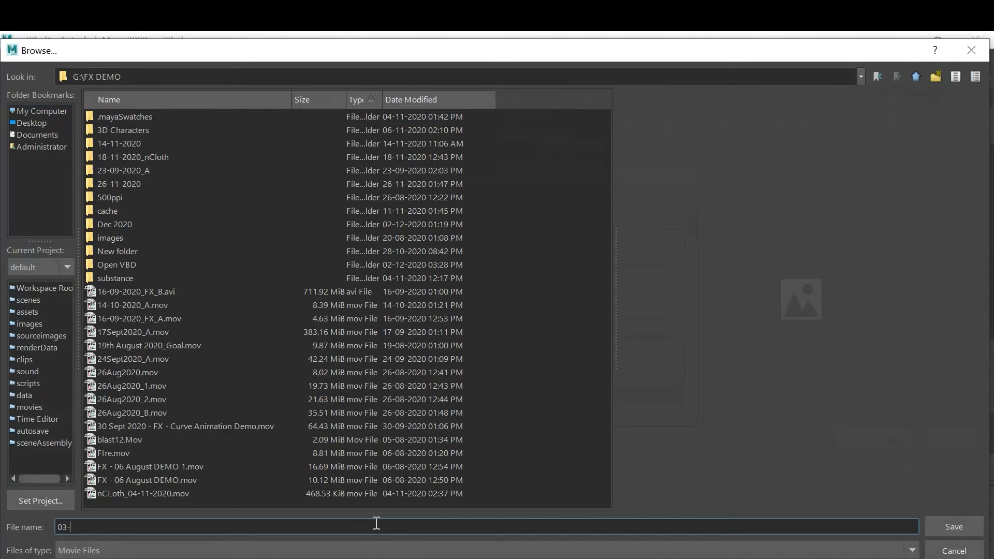
type("12-2020_Blast FX")
key("Return")
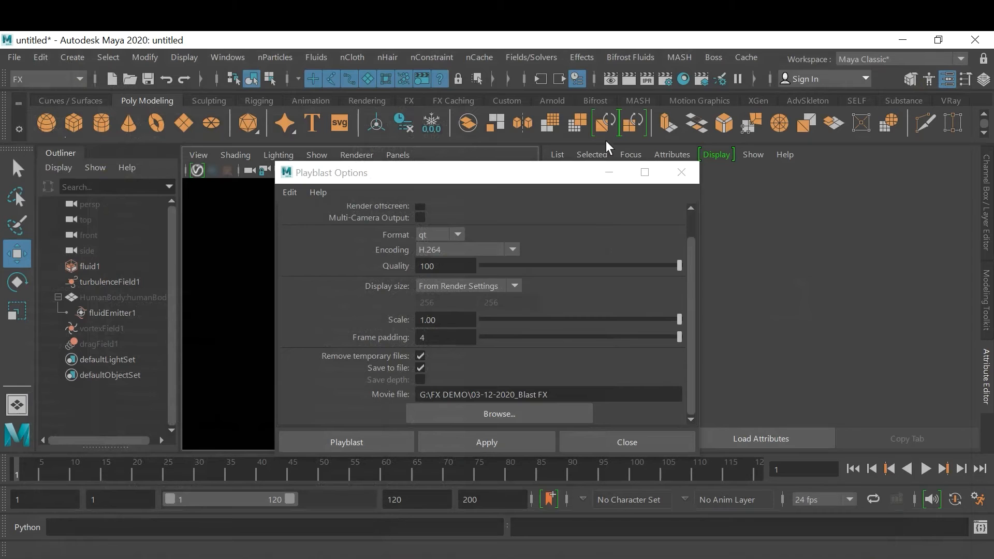
In the Render Settings, choose the HD_1080 image size preset and set the resolution to 300 pixels/inch
left_click(665, 79)
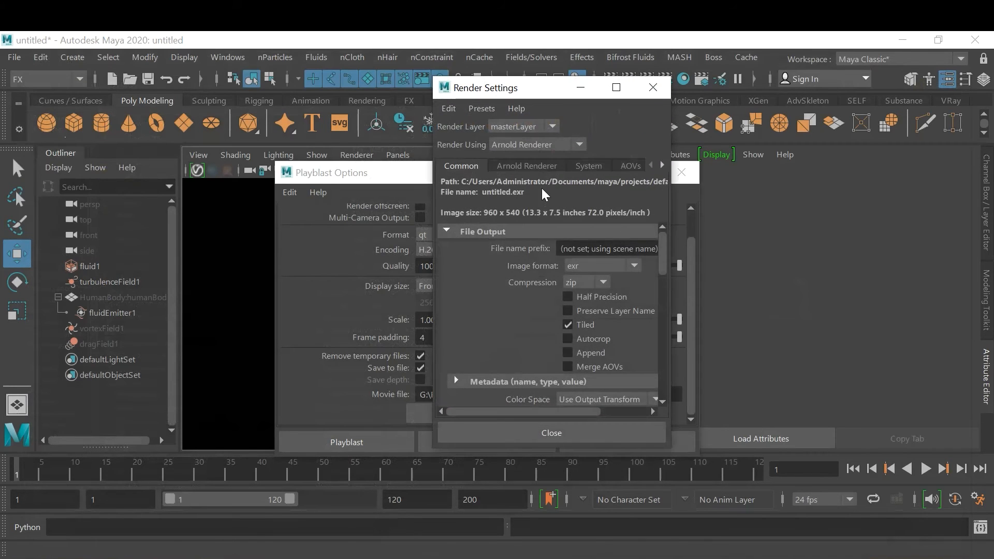
scroll(583, 295, "down", 10)
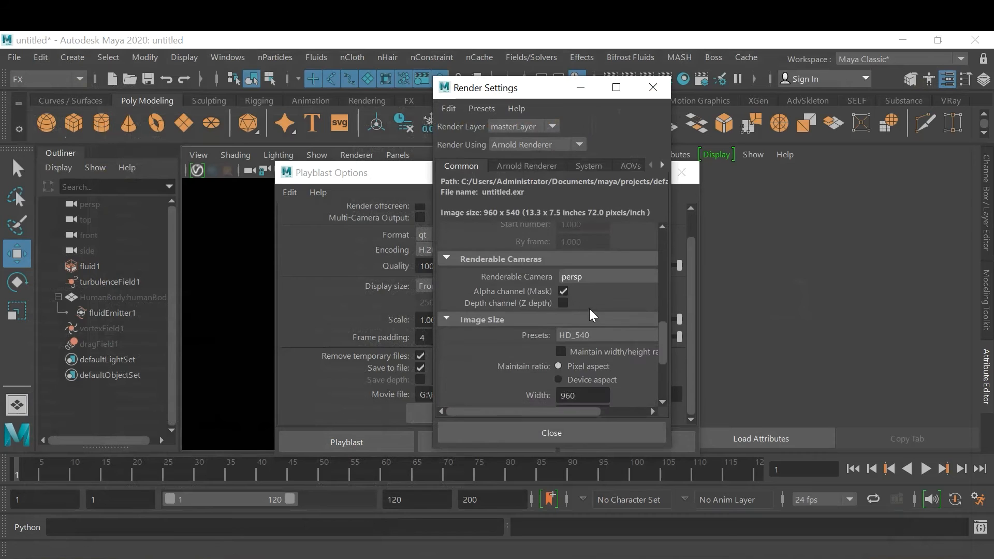
left_click(585, 243)
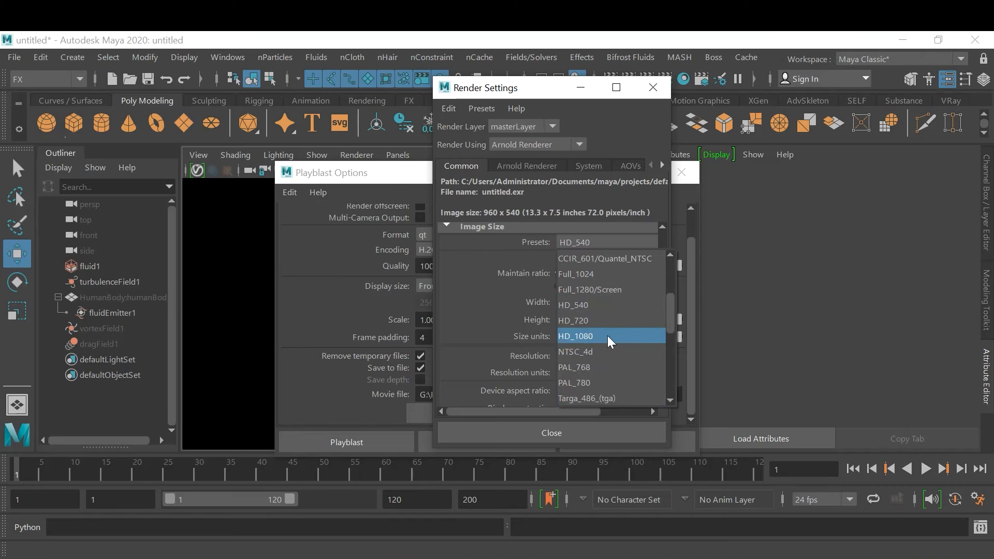
left_click(607, 335)
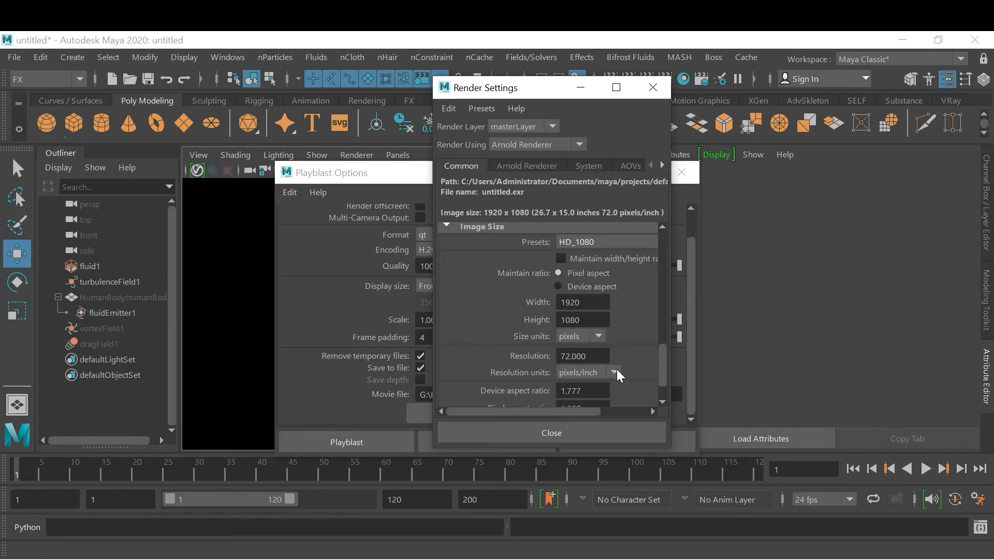
double_click(595, 359)
type("300")
key("Return")
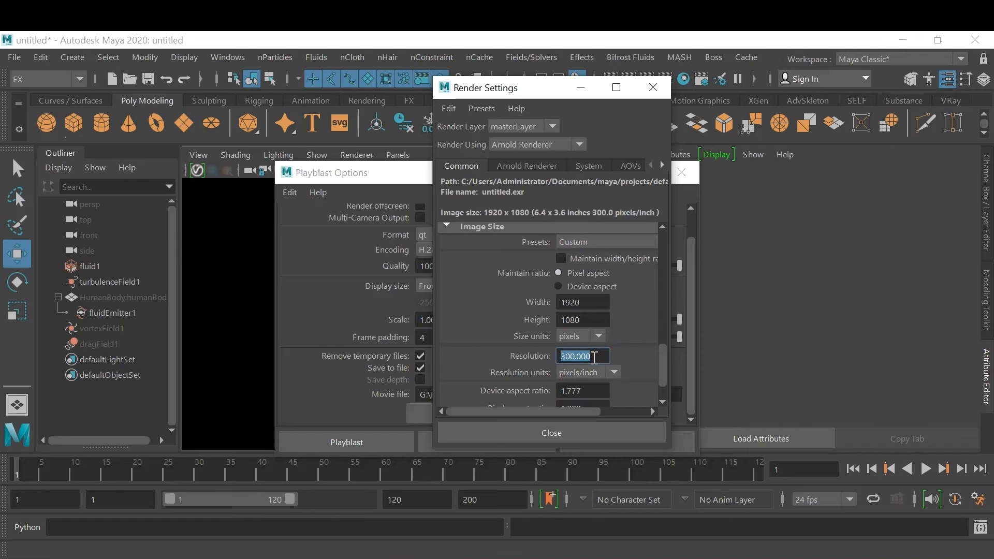
left_click(550, 434)
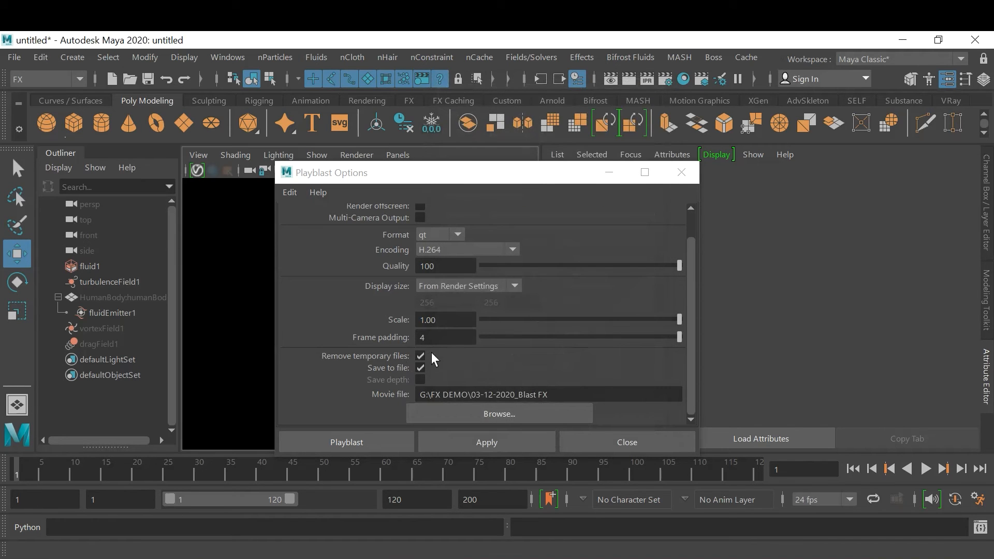
Playblast the flames, interrupt the capture at frame 45 and close the movie player
left_click(368, 442)
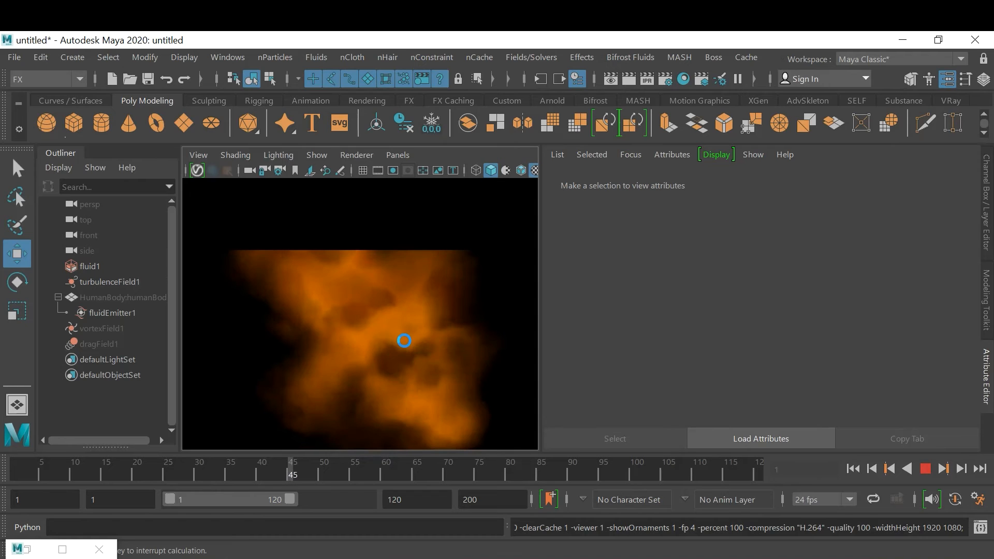
key("Escape")
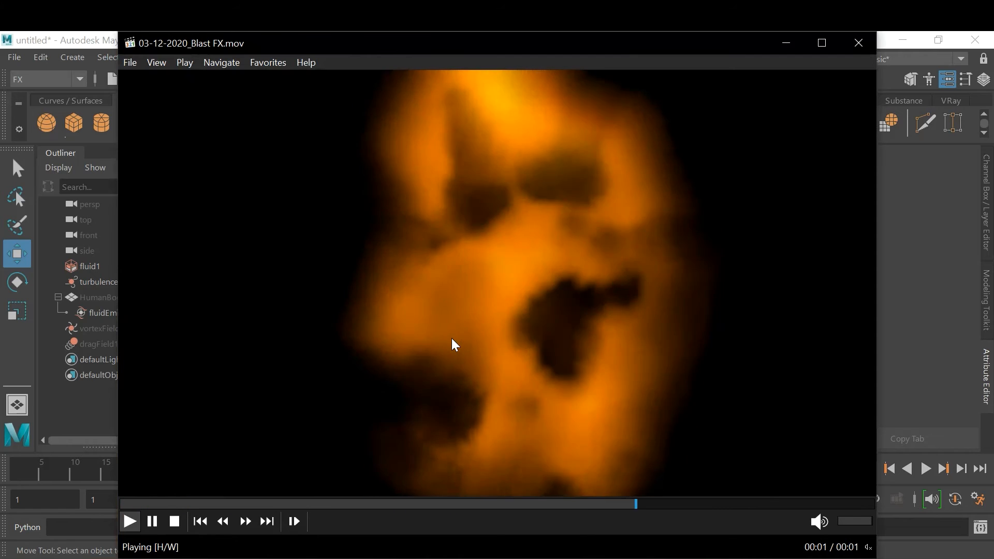
left_click(859, 44)
Playblast the flames again from frame 1 with a wider camera view, overwriting the existing movie file
right_click_drag(393, 342, 282, 353, "alt")
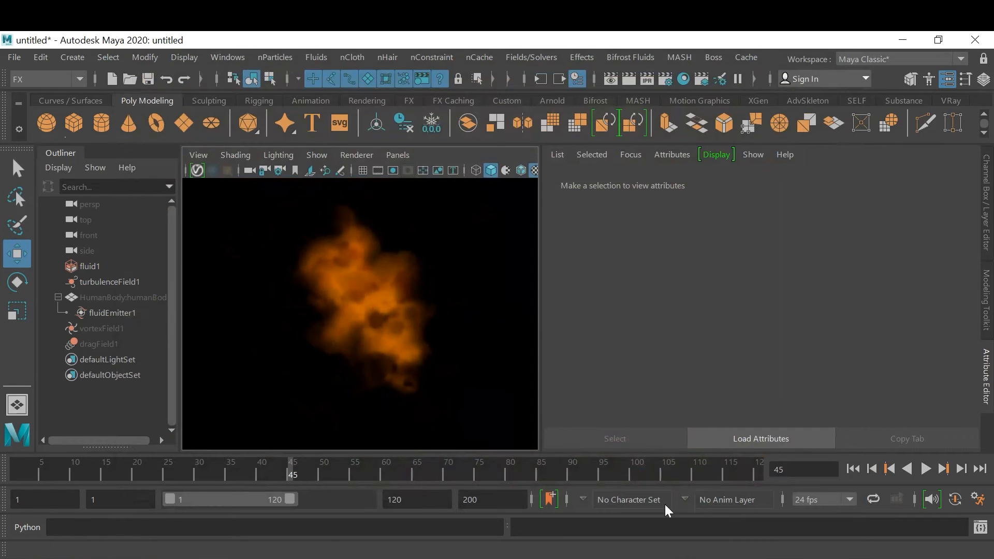
left_click(925, 469)
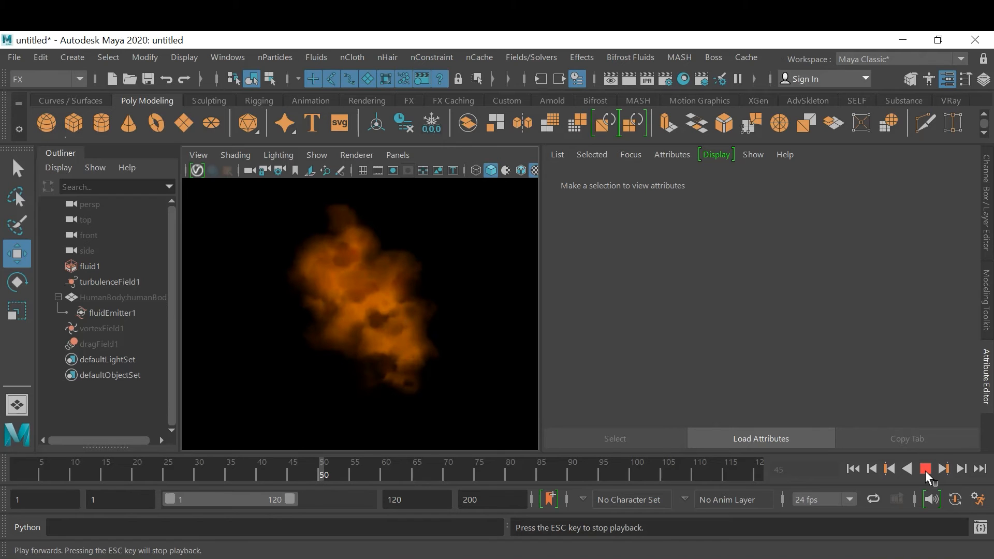
left_click(853, 469)
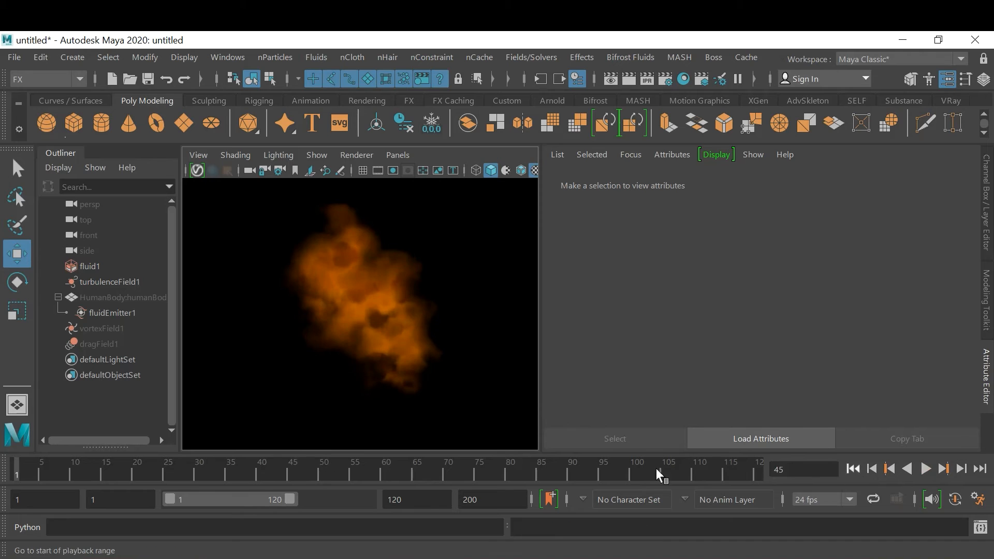
right_click(435, 478)
left_click(453, 550)
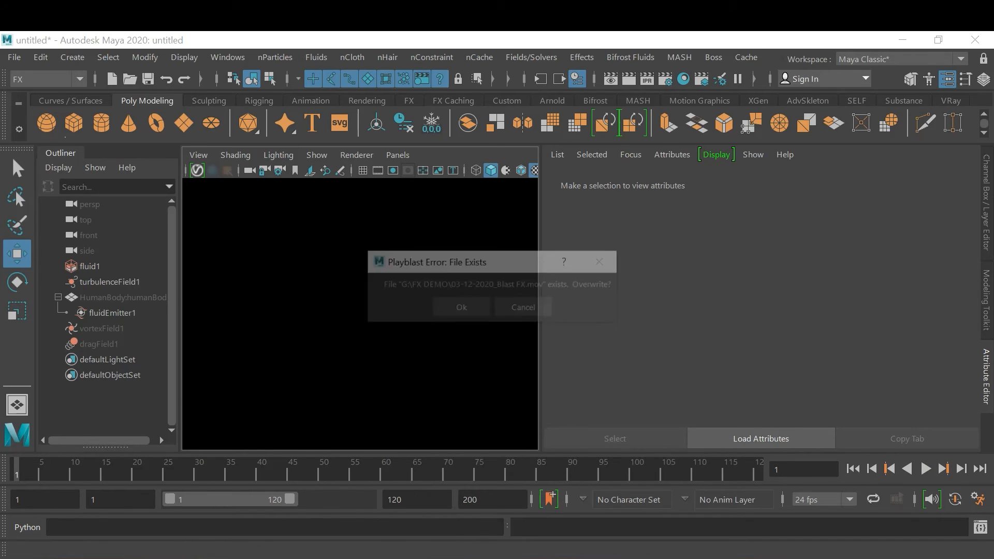
left_click(460, 311)
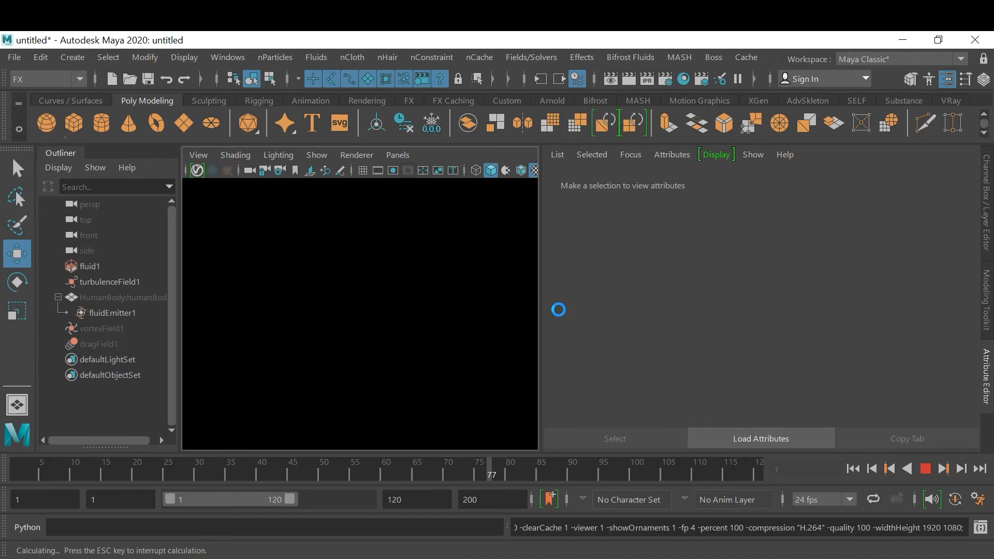
Interrupt the playblast capture at frame 78, watch the resulting fire movie and close the movie player
key("Escape")
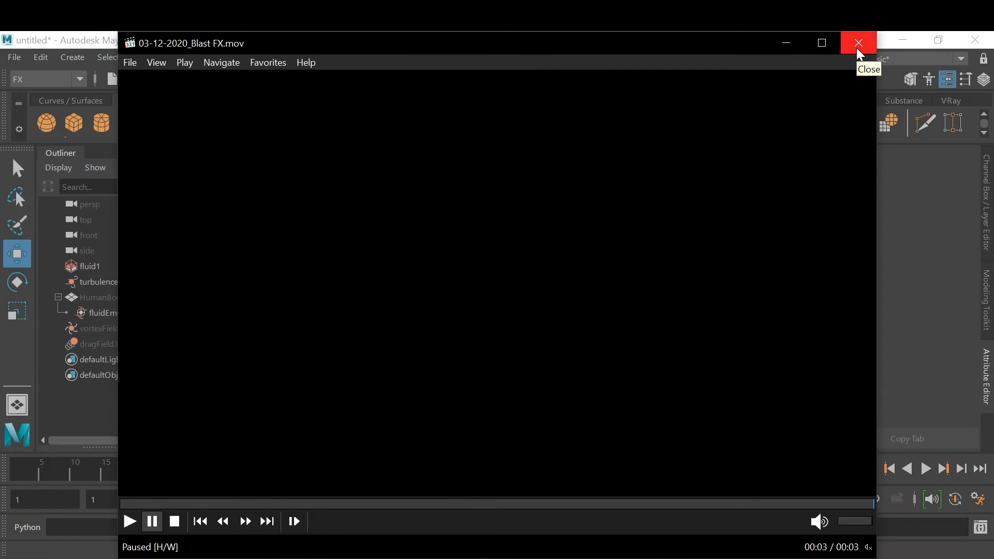
left_click(130, 522)
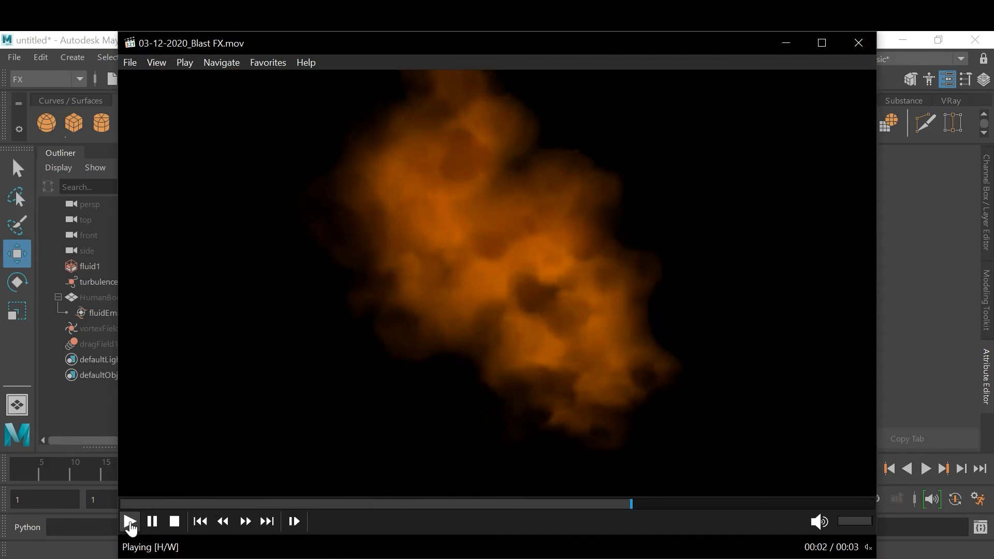
left_click(130, 522)
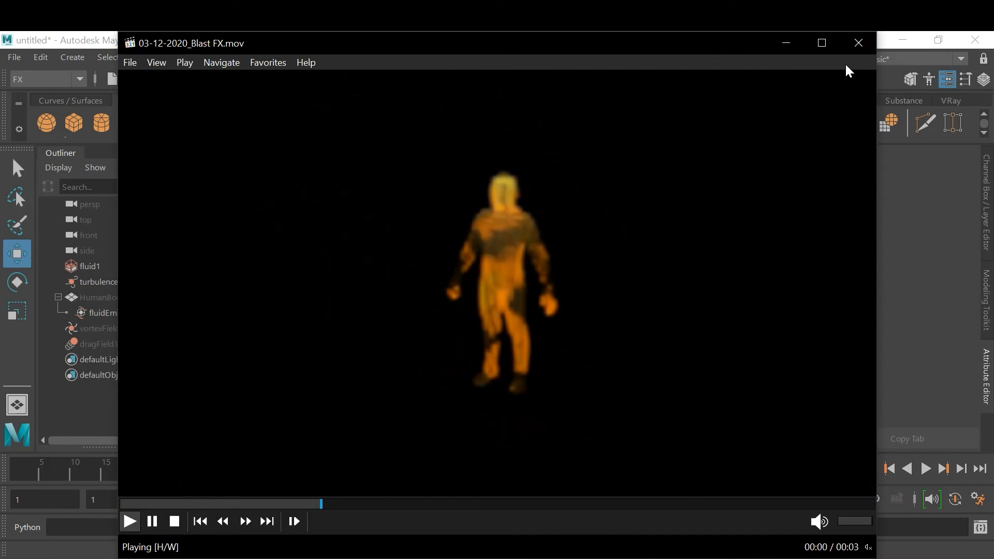
left_click(857, 56)
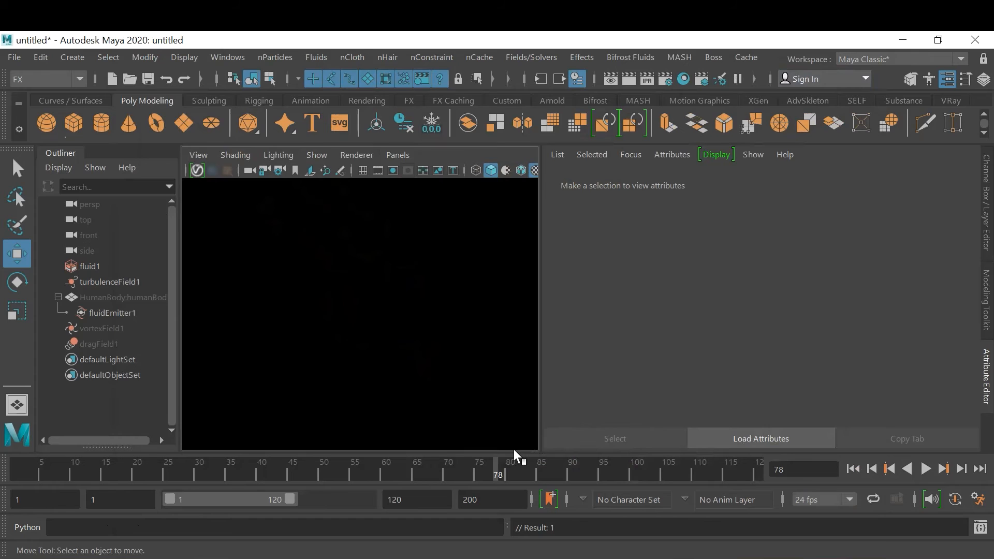
Rewind the simulation to frame 1, play it forward and stop it at frame 7
left_click(870, 469)
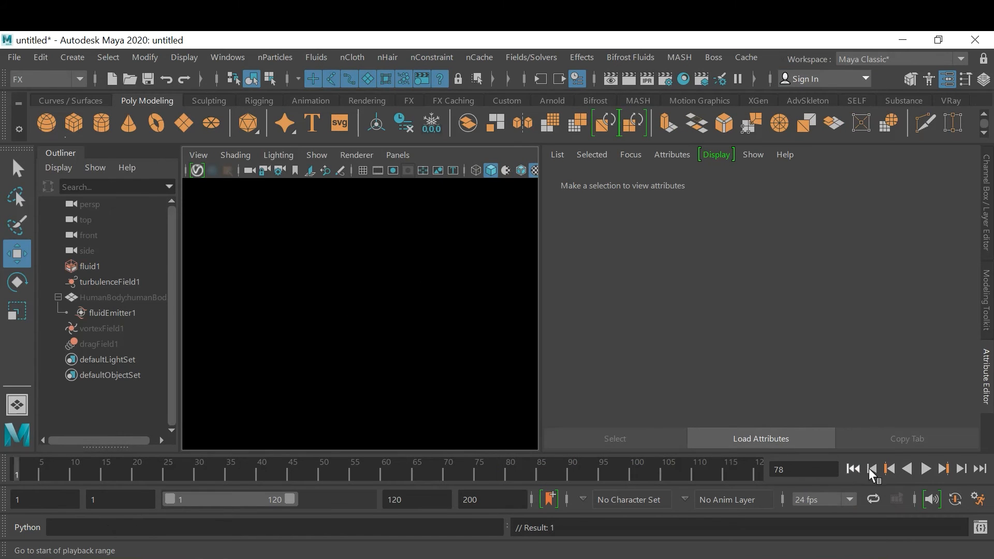
left_click(927, 469)
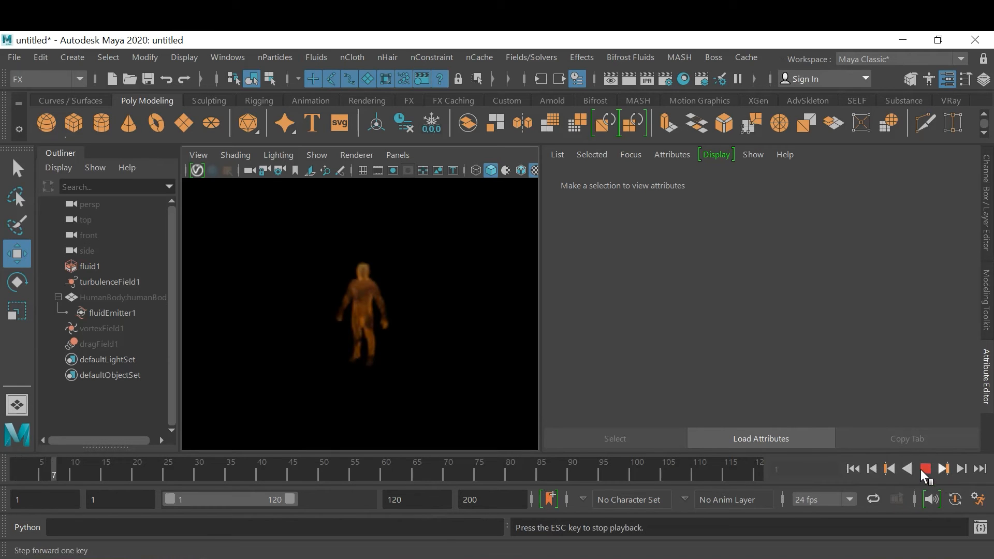
left_click(922, 469)
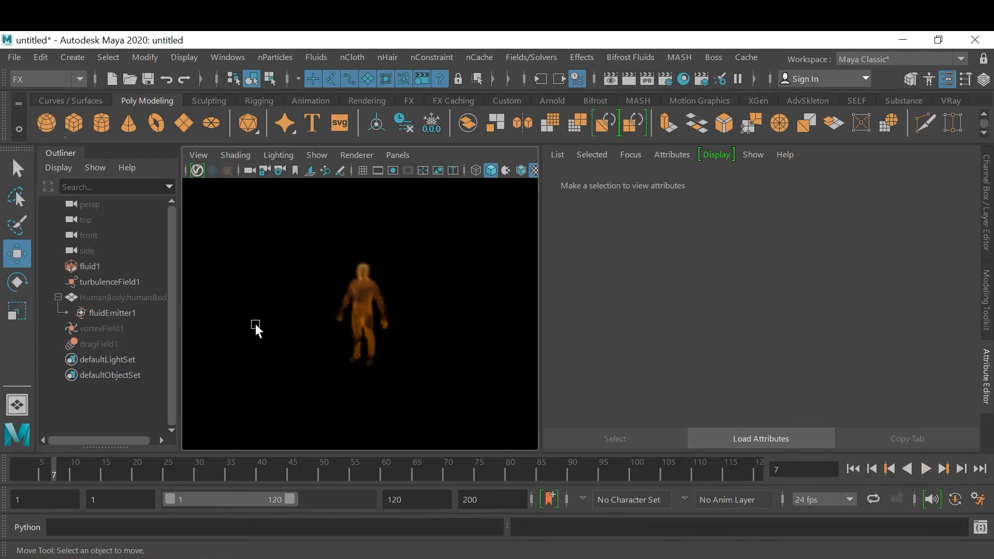
Select fluid1 and try several Color Input Bias values in its shape attributes, ending at 0.432
left_click(108, 267)
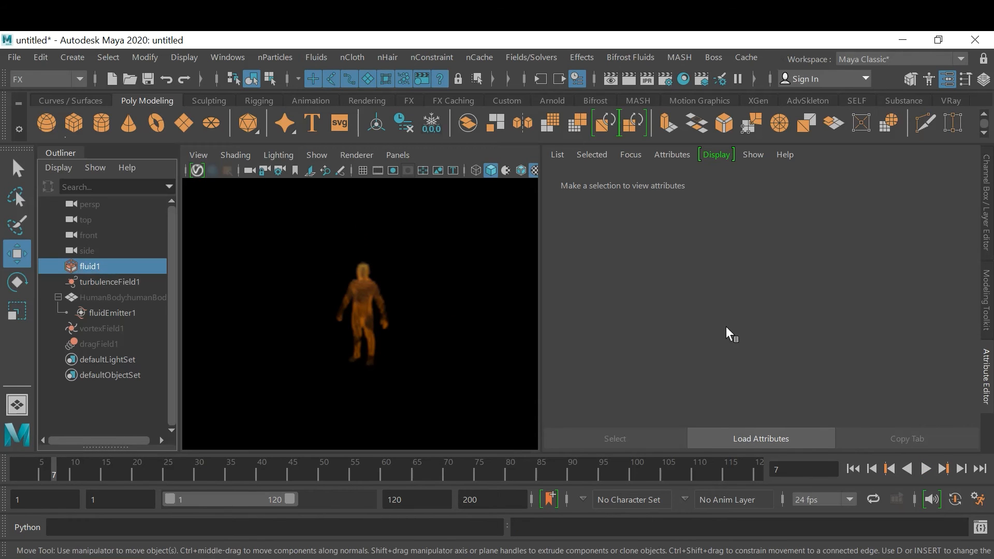
scroll(914, 341, "down", 15)
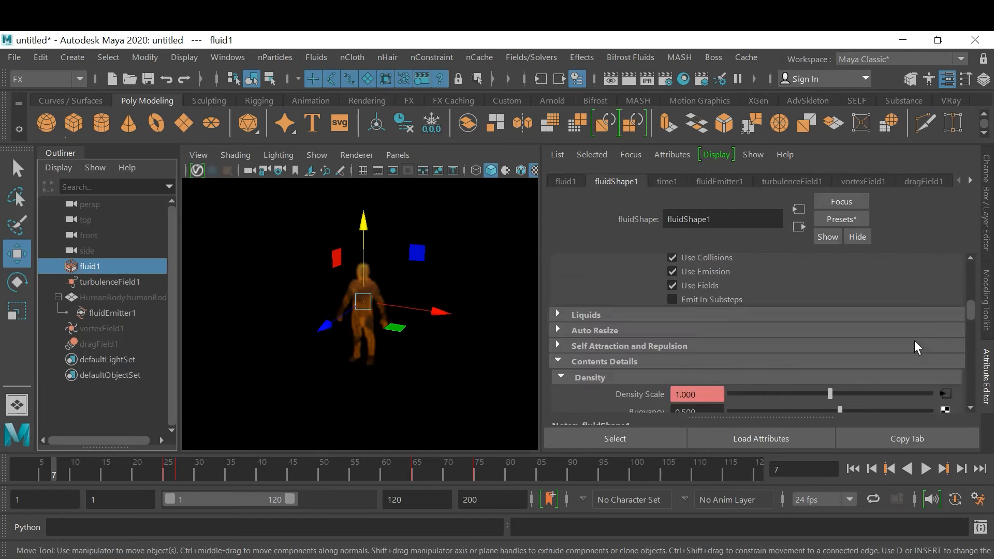
scroll(914, 340, "down", 10)
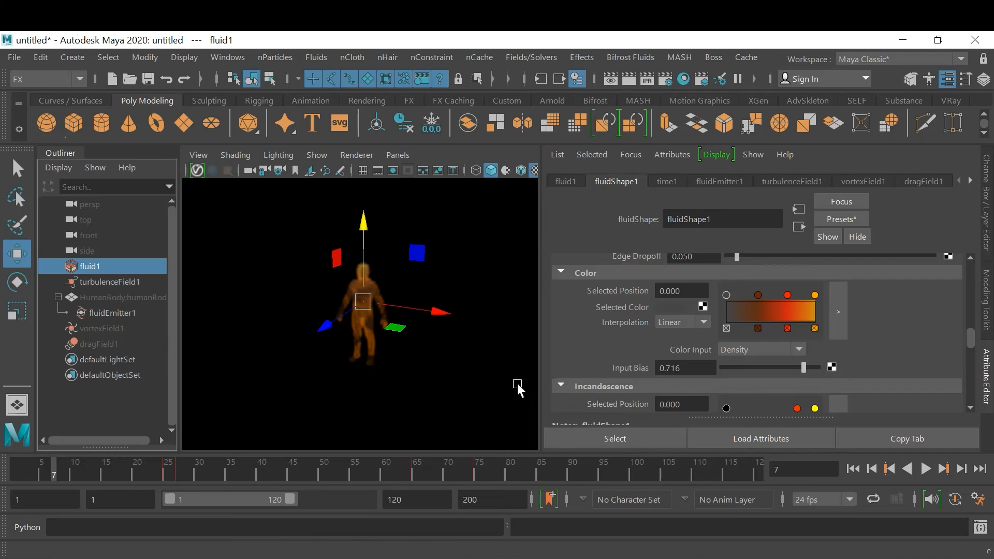
left_click(804, 368)
left_click(765, 371)
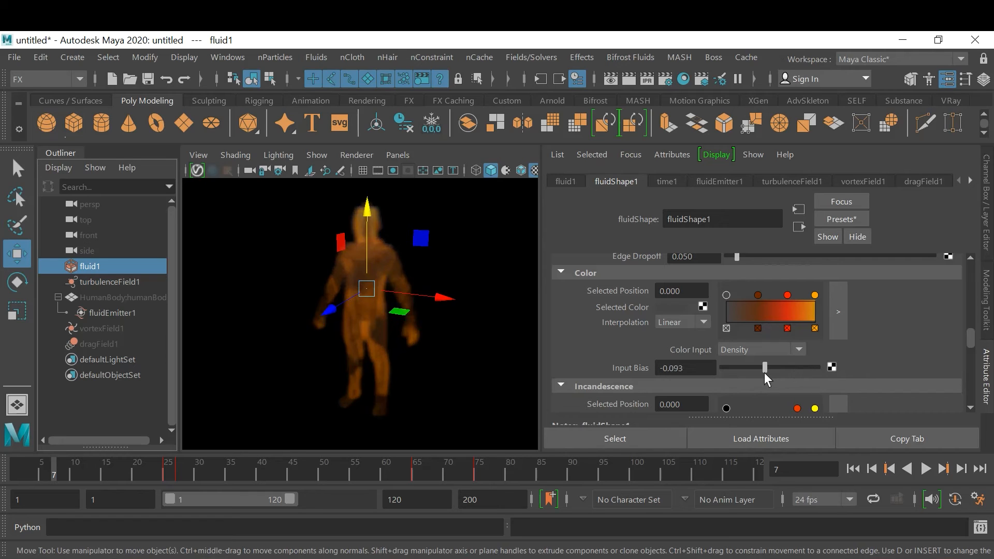
left_click_drag(764, 367, 757, 369)
left_click(751, 369)
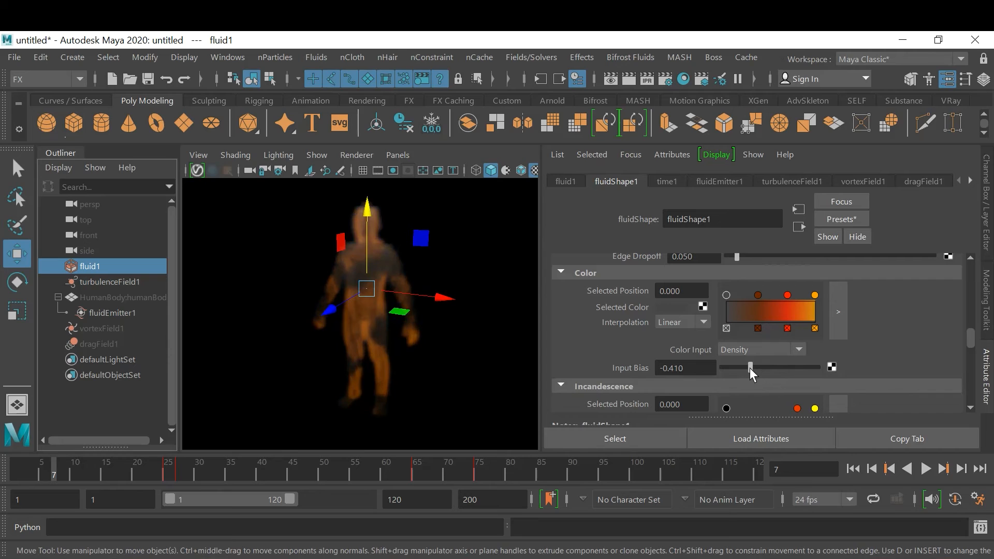
left_click_drag(750, 368, 731, 369)
left_click(743, 368)
left_click(776, 368)
left_click(790, 369)
Try low and high Input Bias values for fluid1's color and incandescence, ending at 0.803 for color and 0.541 for incandescence
scroll(930, 336, "down", 2)
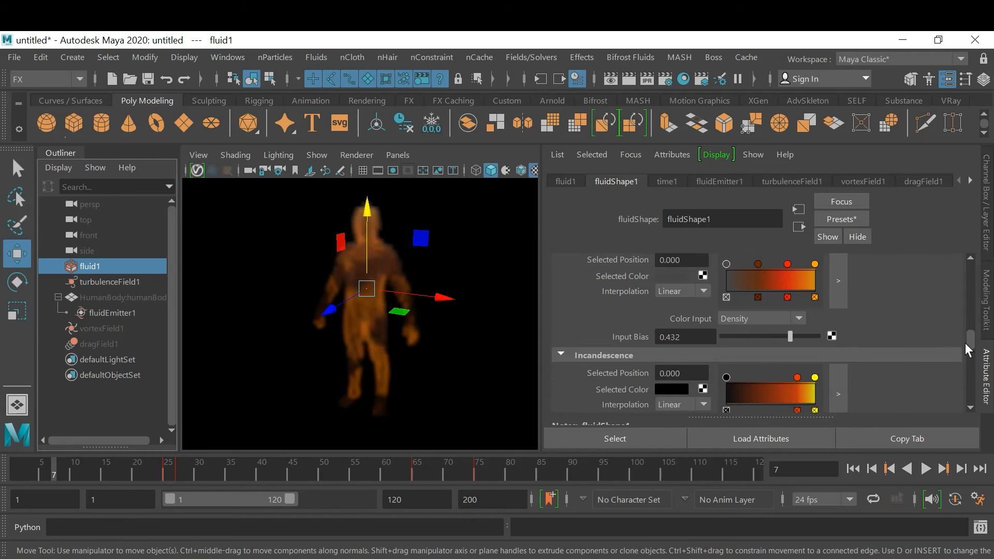
scroll(912, 362, "down", 3)
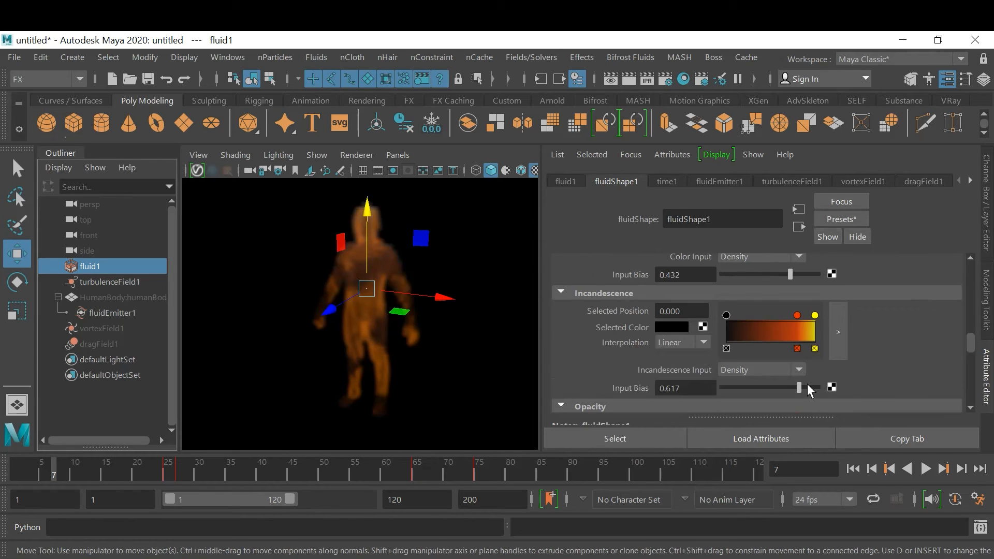
left_click(736, 388)
left_click(773, 274)
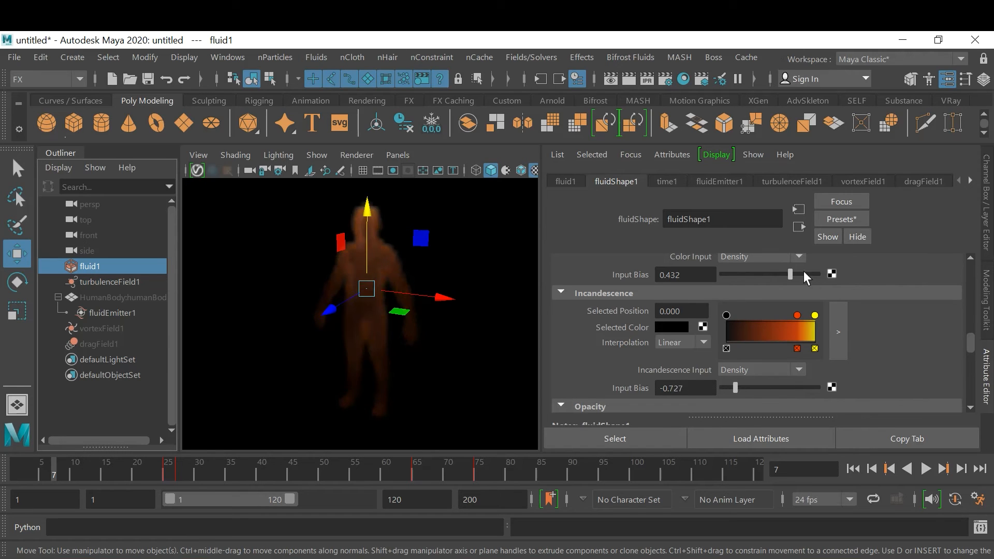
left_click(733, 274)
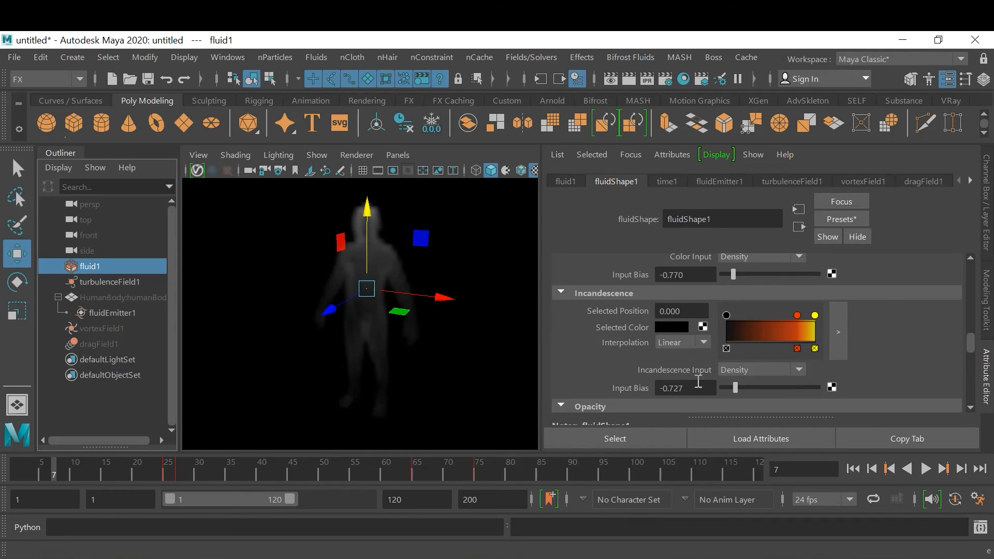
left_click(795, 276)
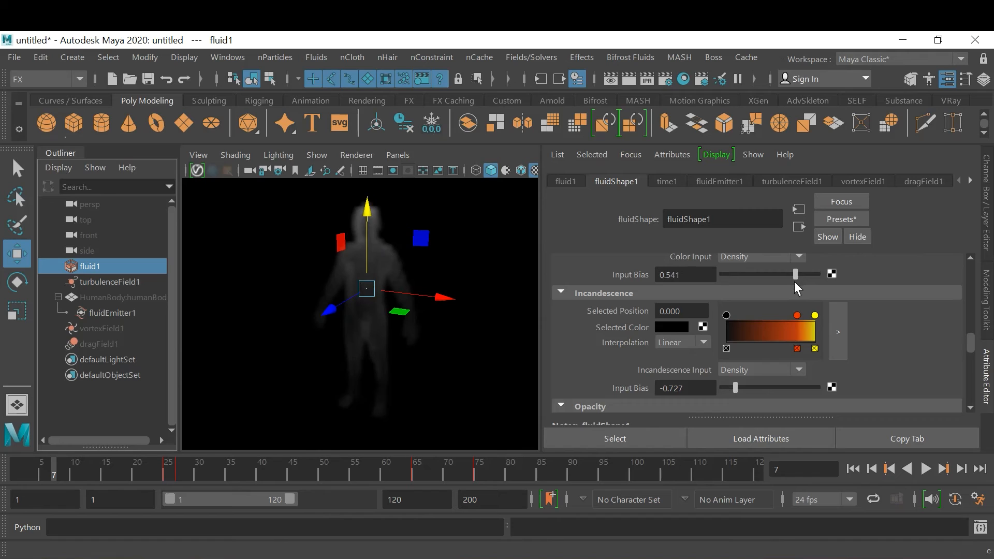
left_click(794, 388)
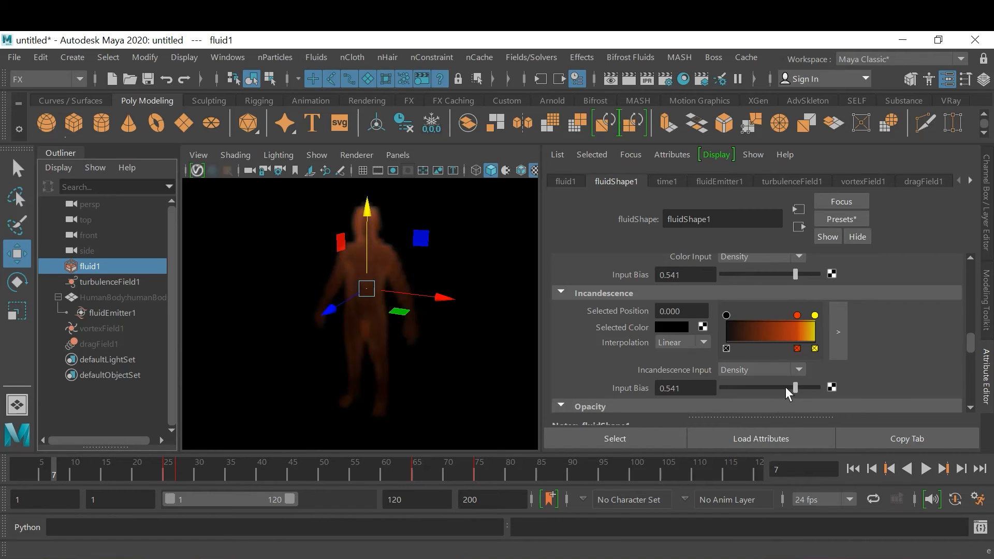
left_click(808, 274)
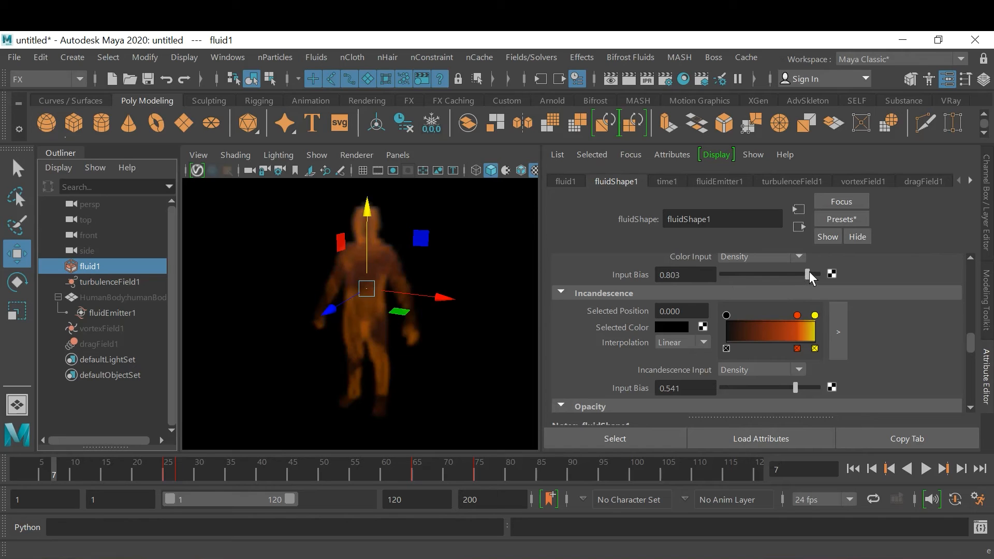
At frame 7, set the Color Input Bias to 0.694 and the Incandescence Input Bias to 0.956, and key both
left_click(815, 387)
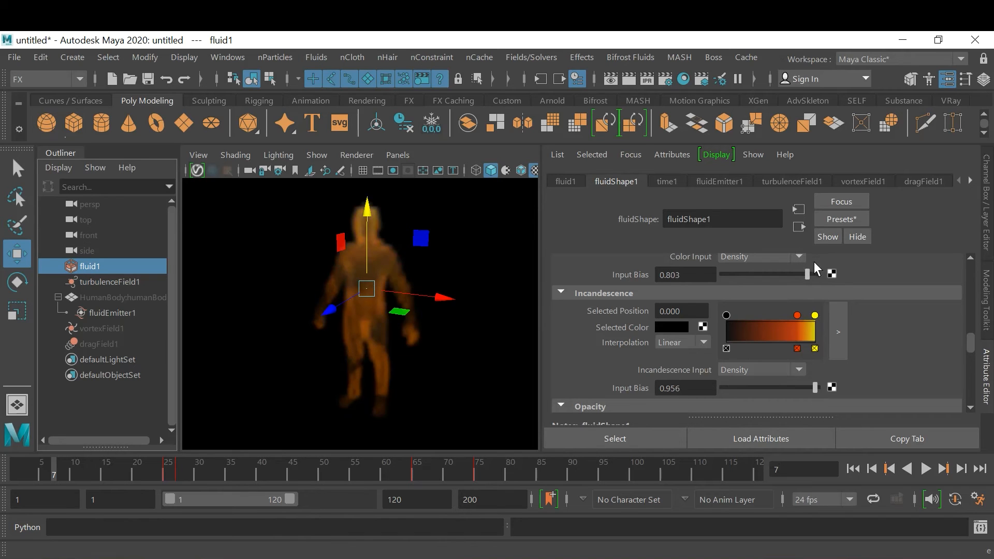
left_click_drag(809, 274, 817, 275)
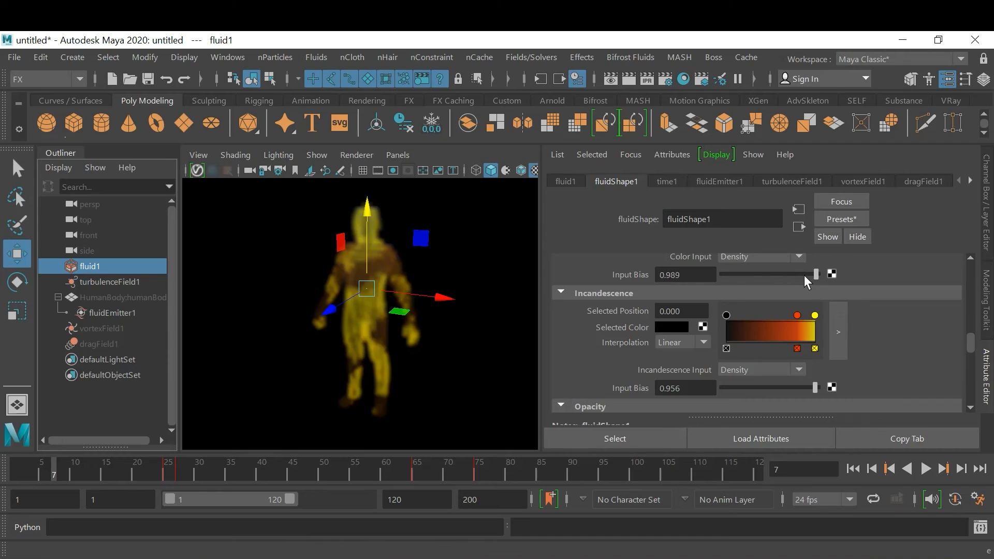
left_click(802, 275)
right_click(697, 271)
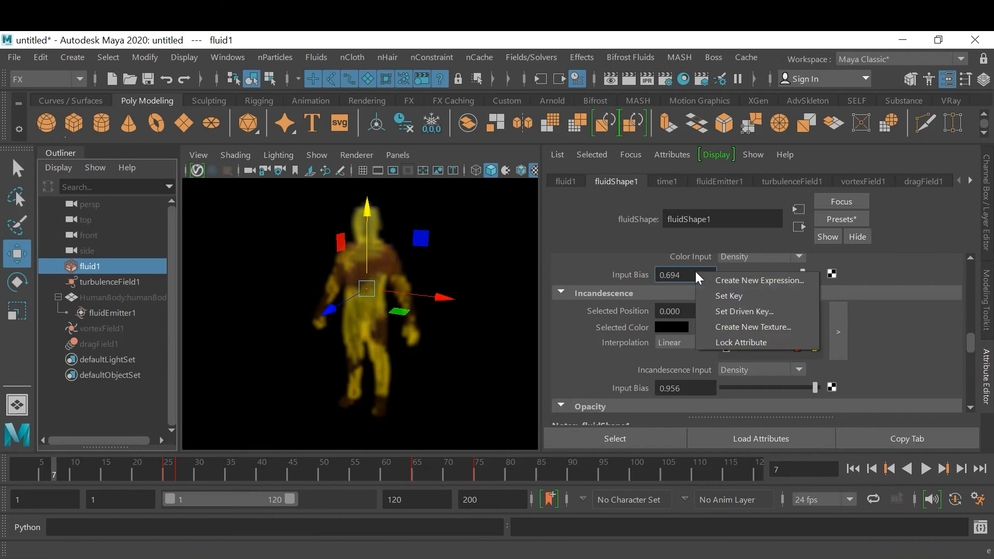
left_click(720, 303)
right_click(692, 391)
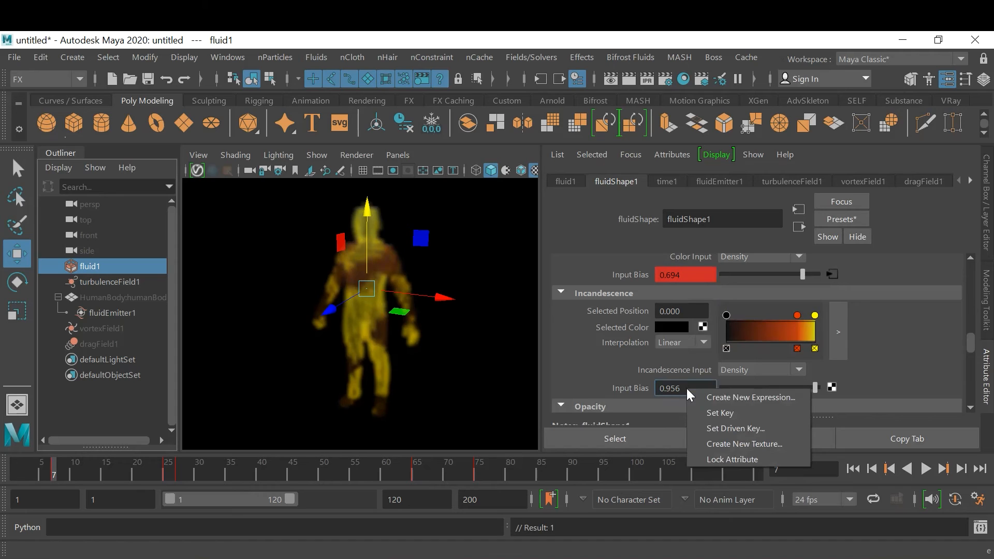
left_click(710, 413)
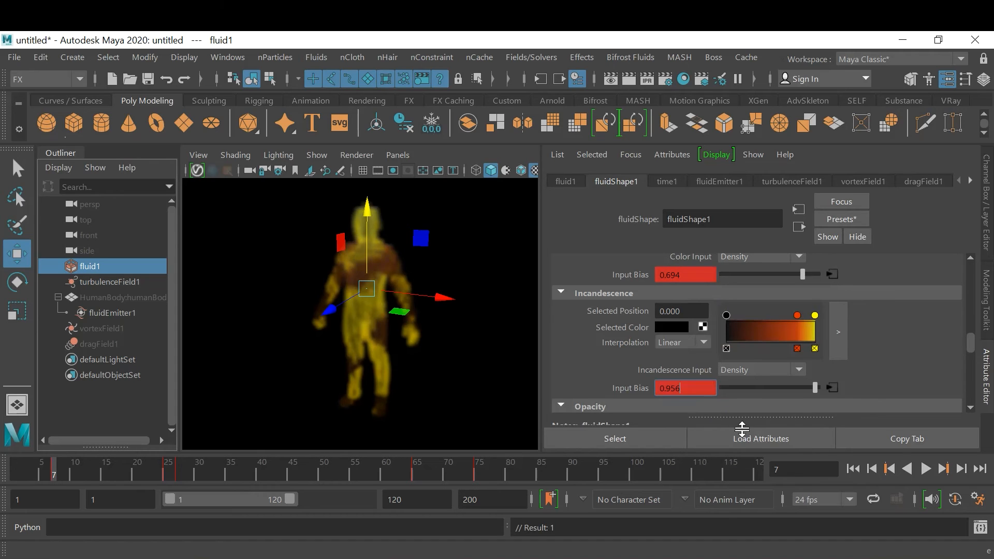
At frame 52, set the Color Input Bias to -0.016 and the Incandescence Input Bias to 0.290, and key both
left_click(295, 471)
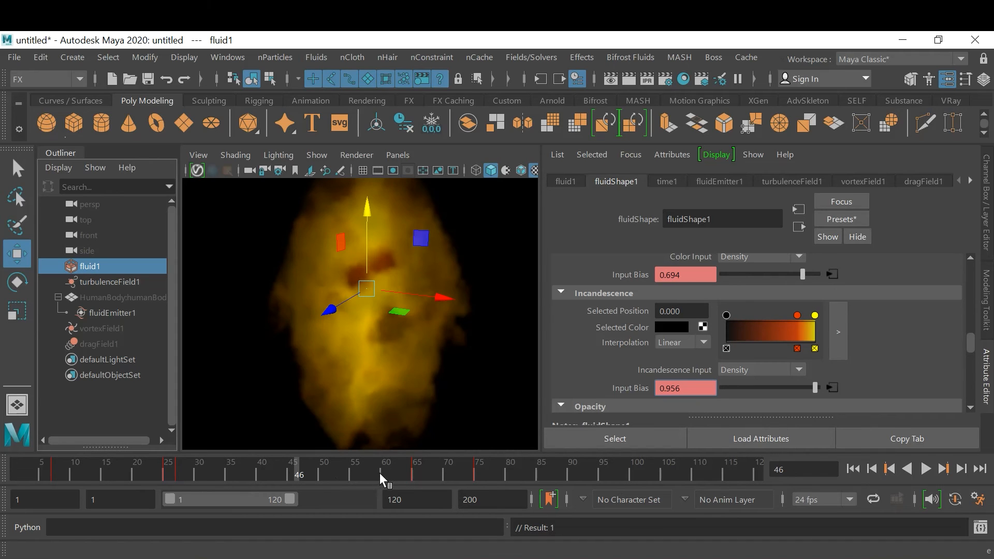
left_click_drag(380, 473, 337, 469)
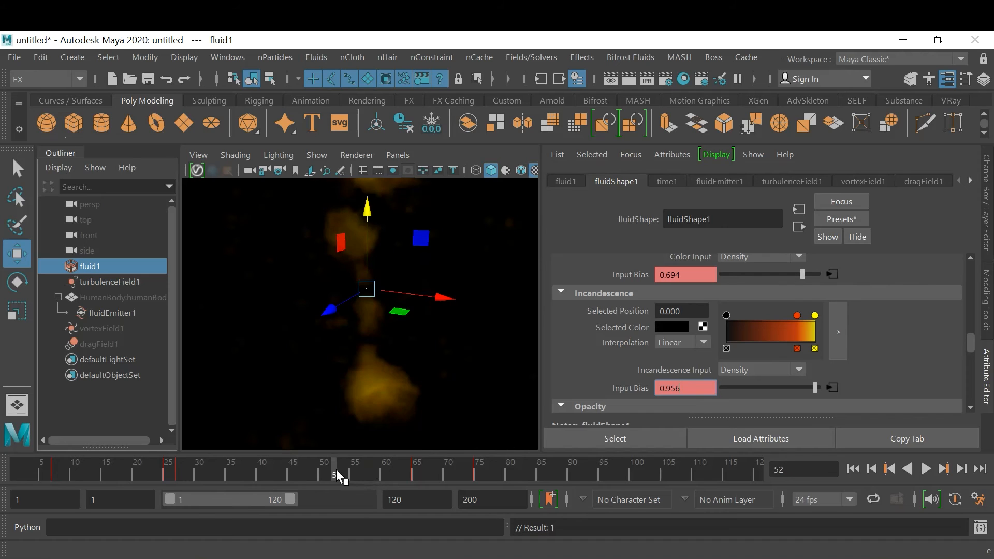
left_click_drag(796, 279, 769, 274)
left_click_drag(784, 386, 783, 388)
right_click(698, 275)
left_click(721, 297)
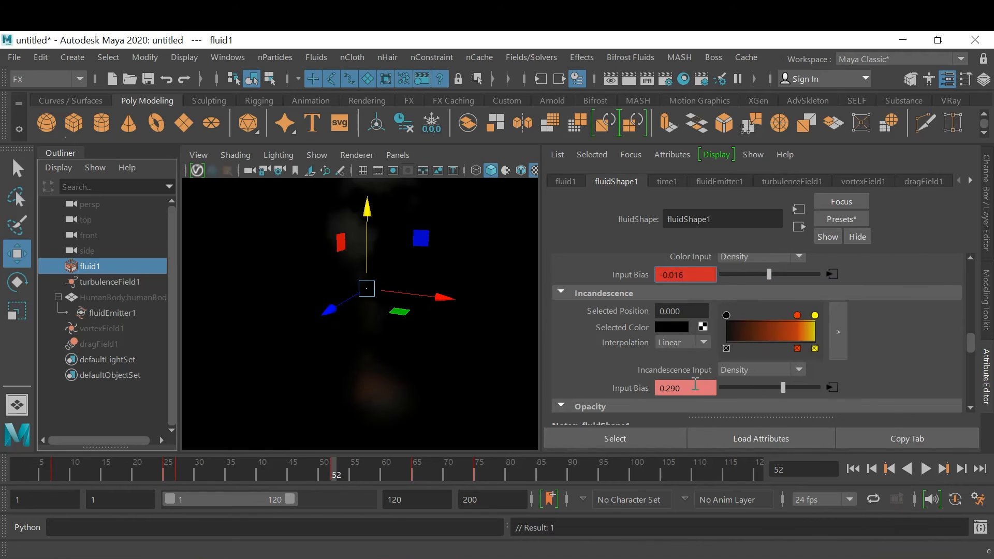
right_click(693, 388)
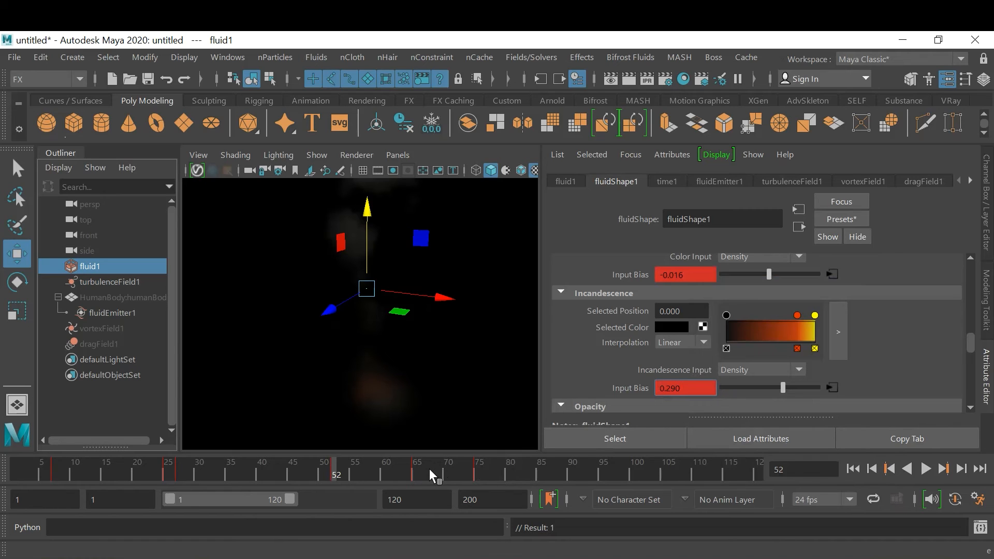
At frame 62, set the Color Input Bias to -0.891 and the Incandescence Input Bias to -0.858, and key both
left_click(383, 467)
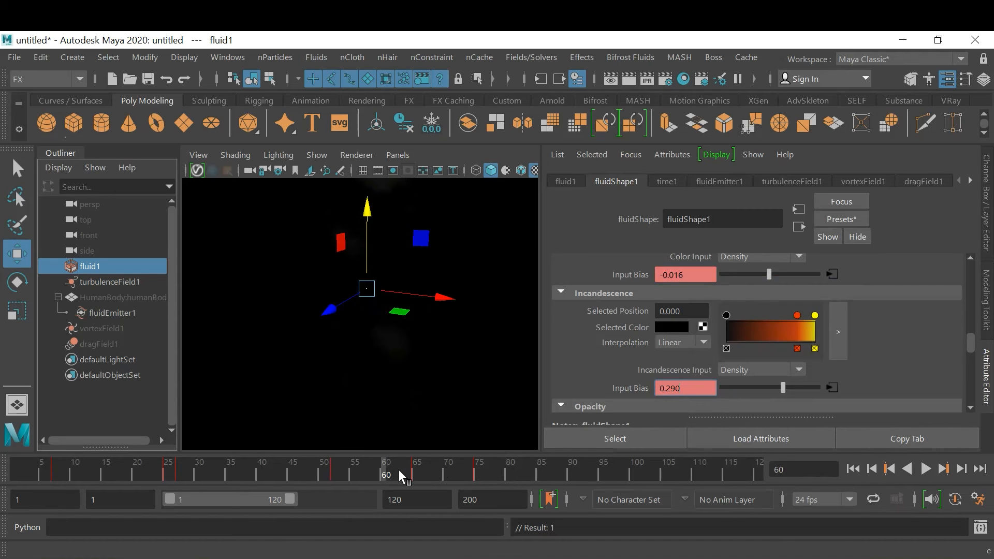
left_click(398, 471)
left_click_drag(763, 271, 721, 276)
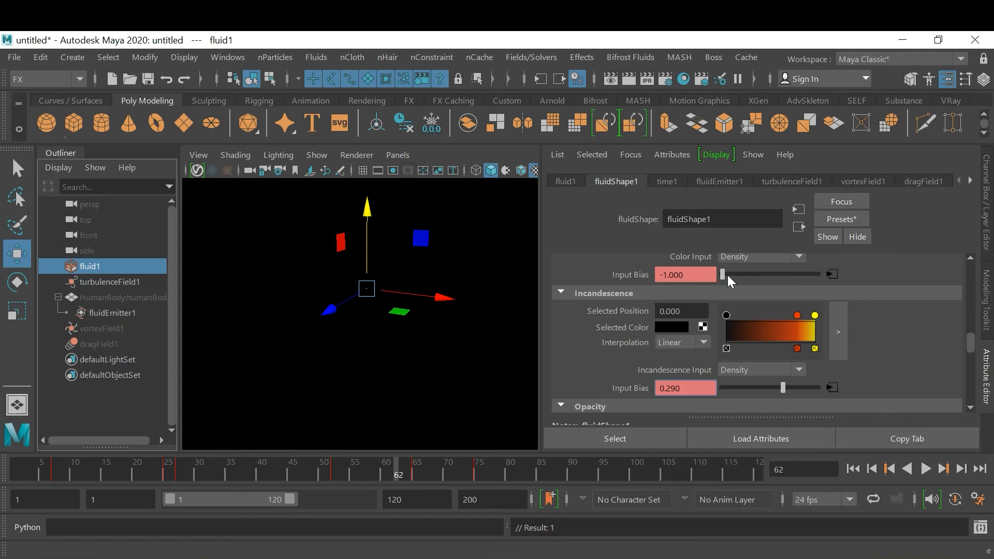
left_click(729, 275)
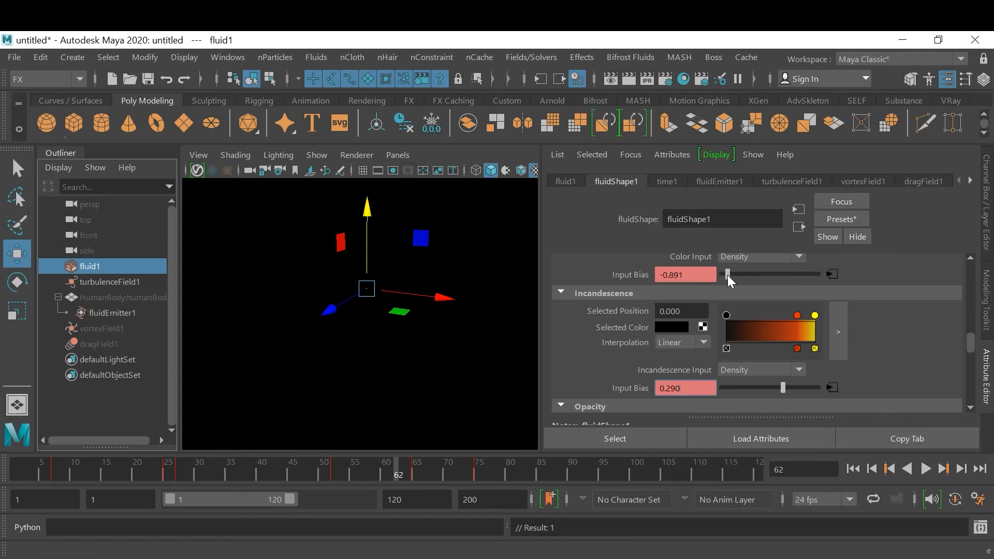
left_click(733, 387)
right_click(691, 285)
left_click(692, 283)
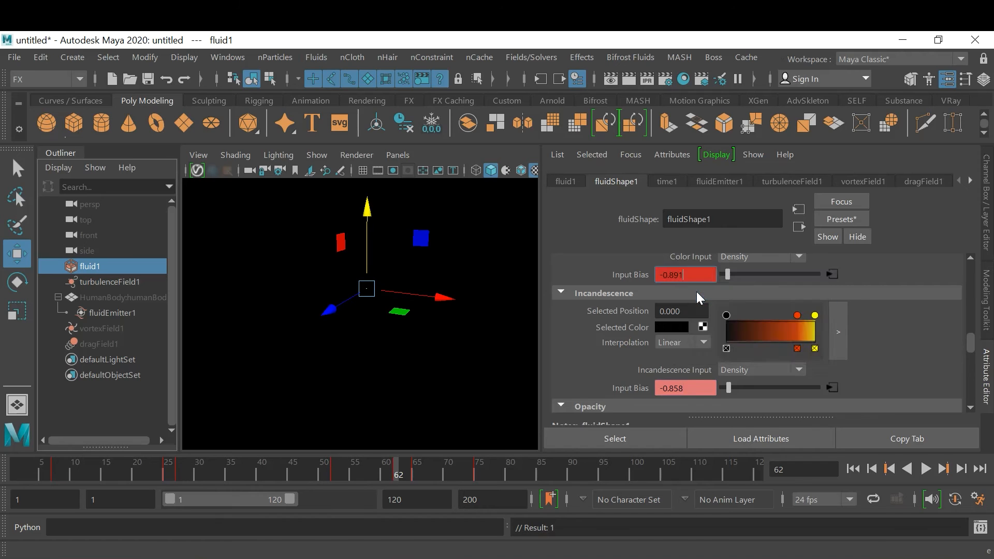
right_click(690, 394)
left_click(720, 414)
scroll(860, 357, "up", 1)
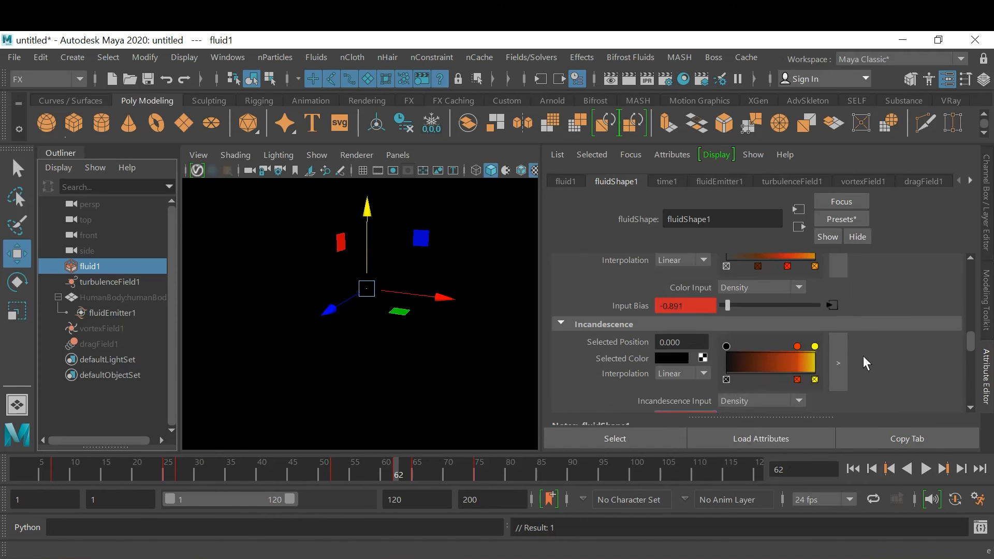
scroll(817, 322, "up", 1)
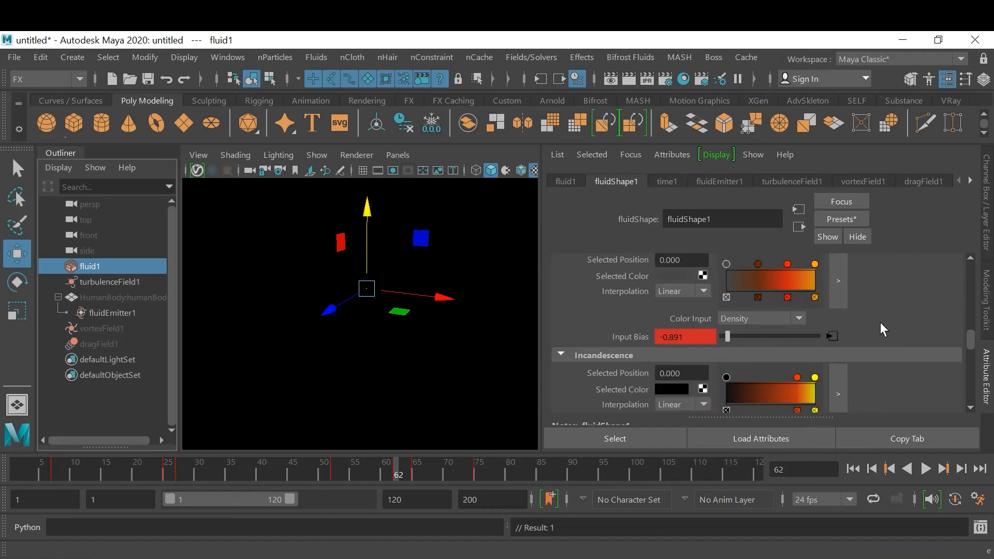
scroll(878, 322, "down", 3)
scroll(875, 327, "down", 2)
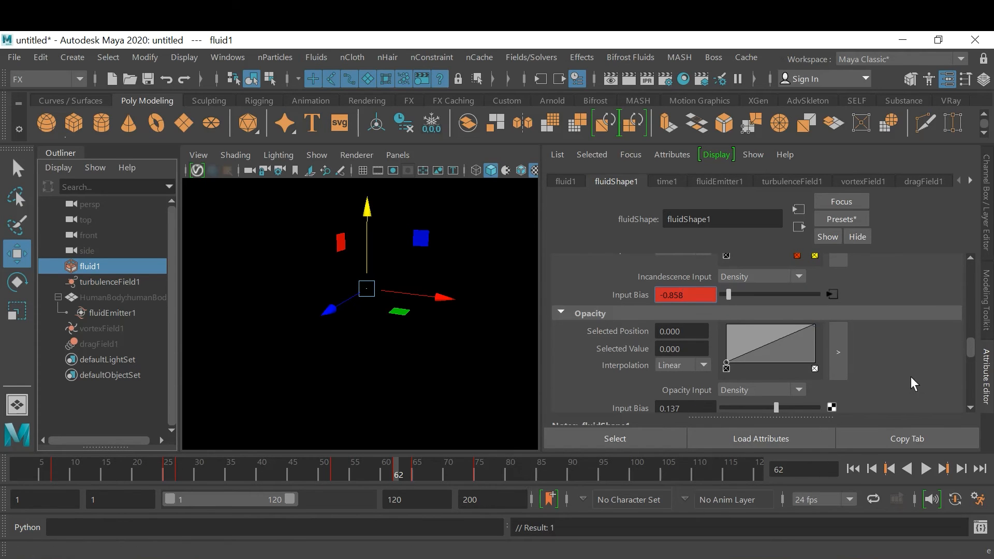
Name the playblast movie file G:\FX DEMO\03-12-2020_Blast FX_A, start the playblast and interrupt it
right_click(551, 471)
left_click(691, 466)
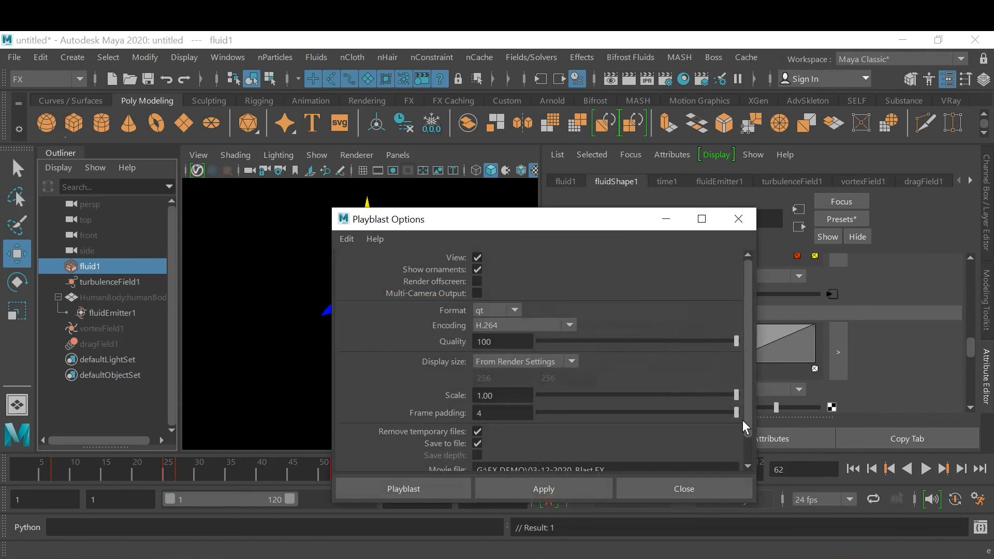
scroll(649, 328, "down", 1)
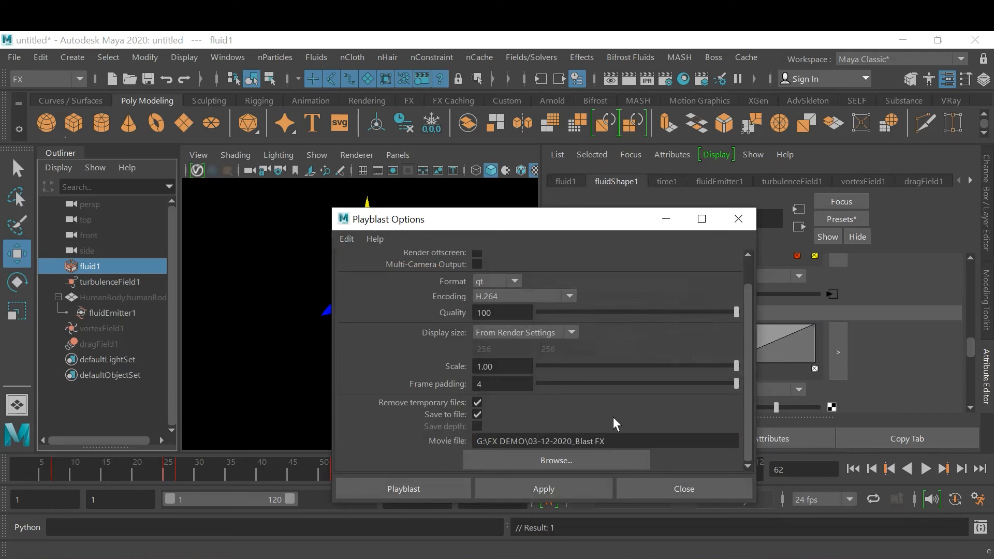
left_click(626, 442)
type("_A")
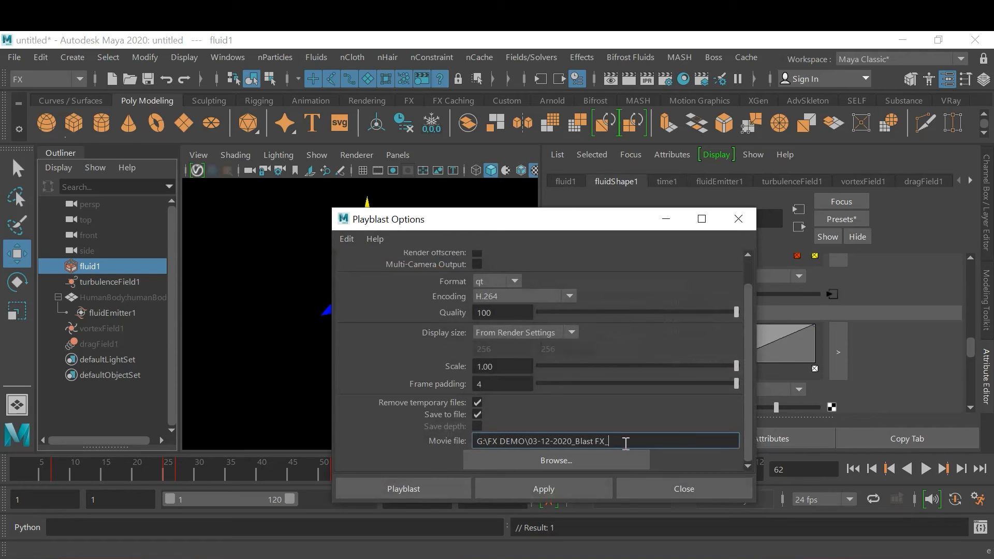
left_click(381, 488)
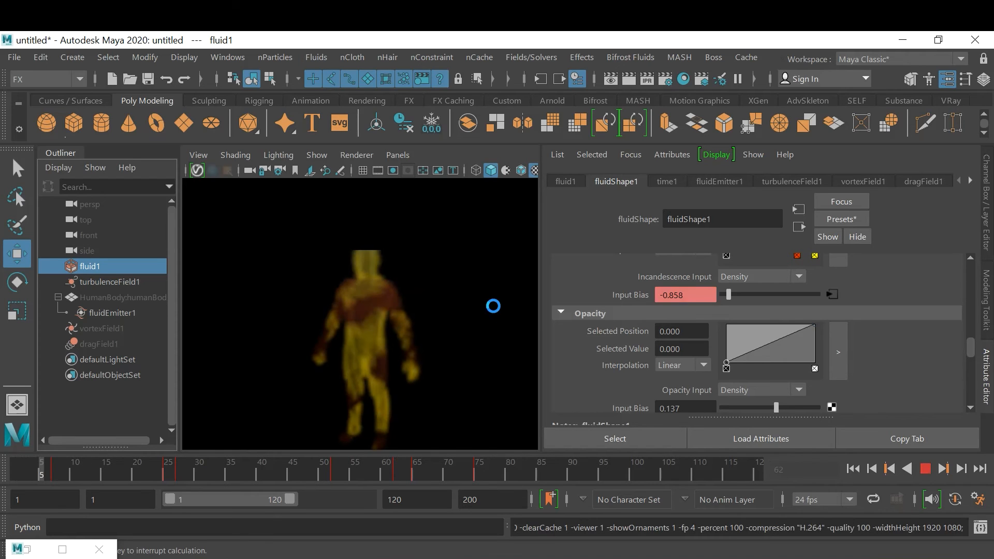
key("Escape")
Turn on Texture Opacity for fluid1 and compare the fluid with Texture Incandescence off and on, leaving it on
right_click_drag(470, 325, 370, 318, "alt")
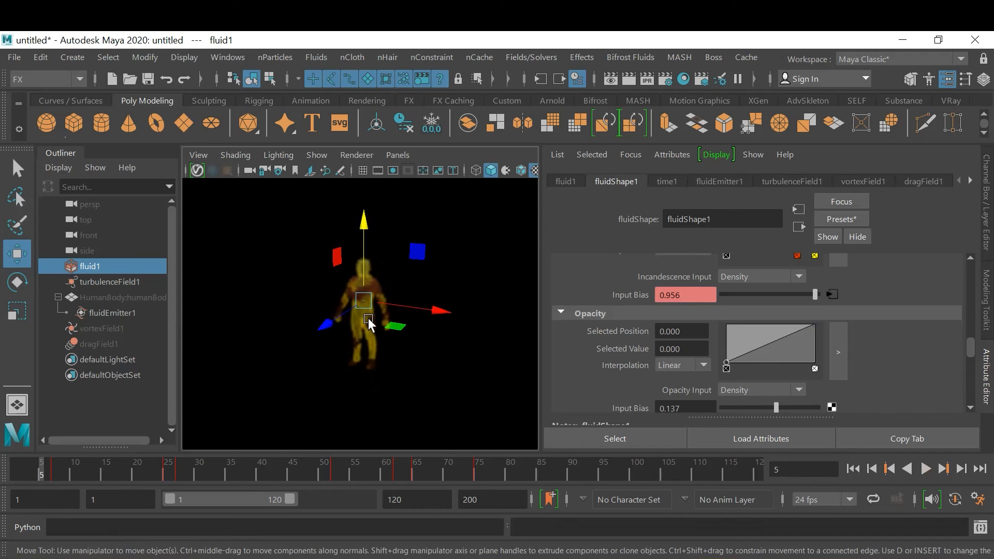
middle_click_drag(369, 318, 365, 321, "alt")
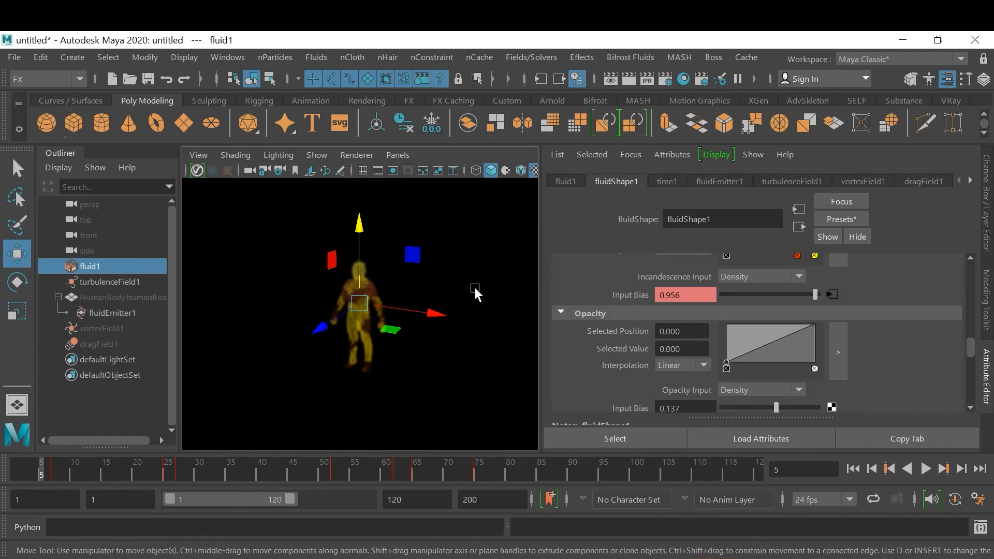
left_click(102, 421)
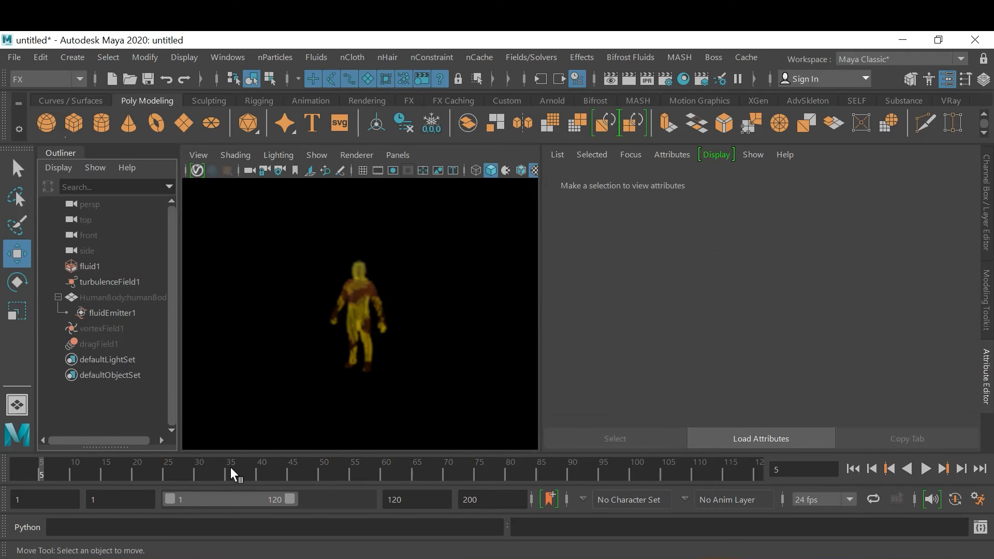
left_click(103, 266)
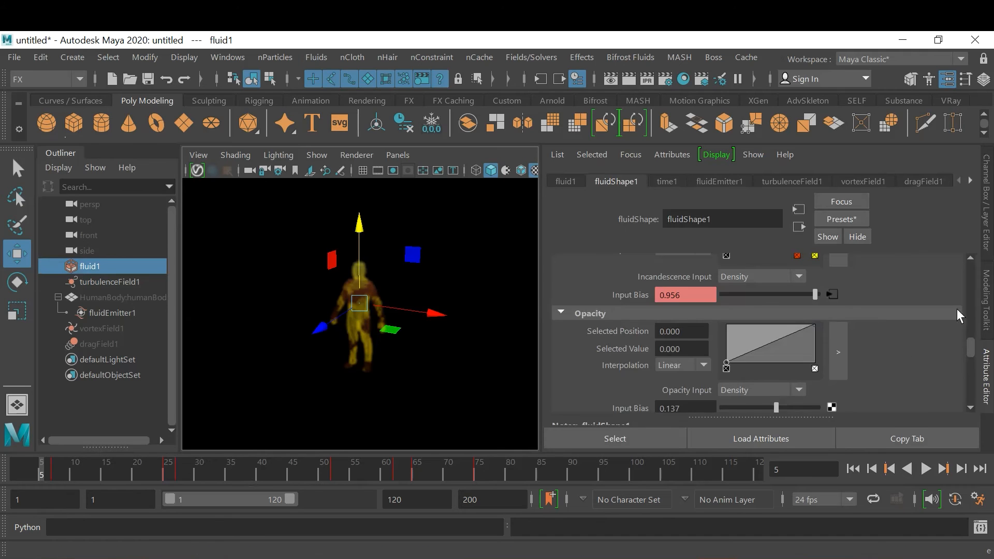
scroll(920, 368, "down", 6)
scroll(920, 364, "up", 2)
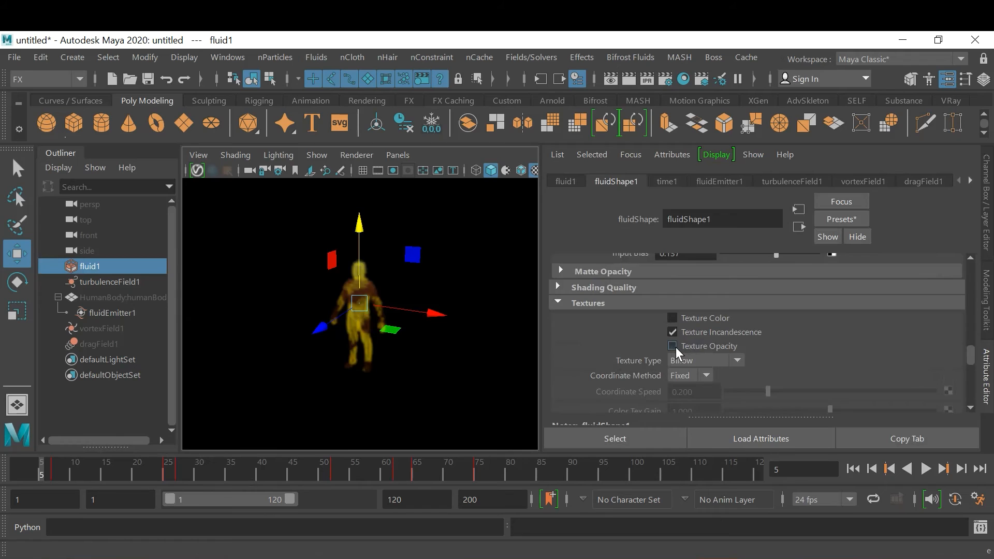
left_click(673, 333)
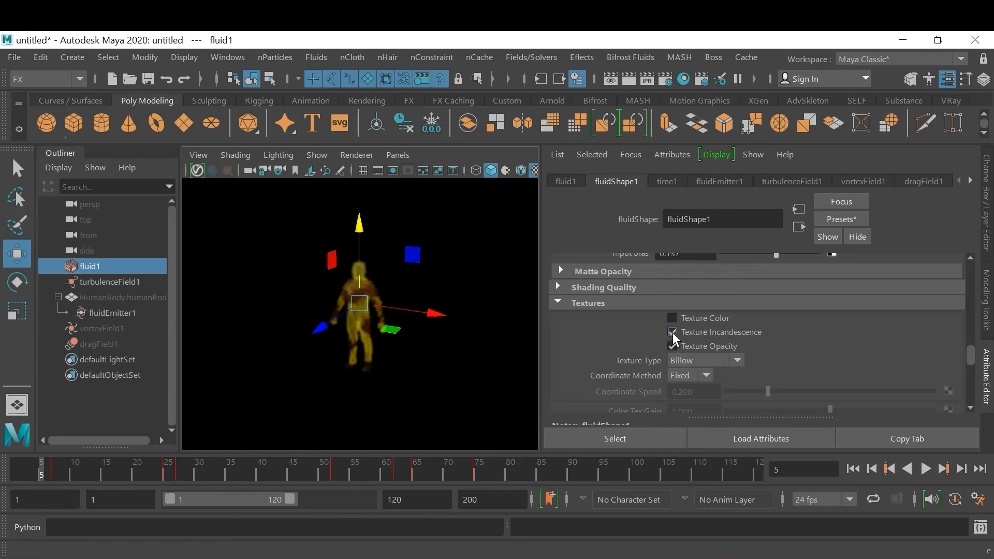
left_click(708, 335)
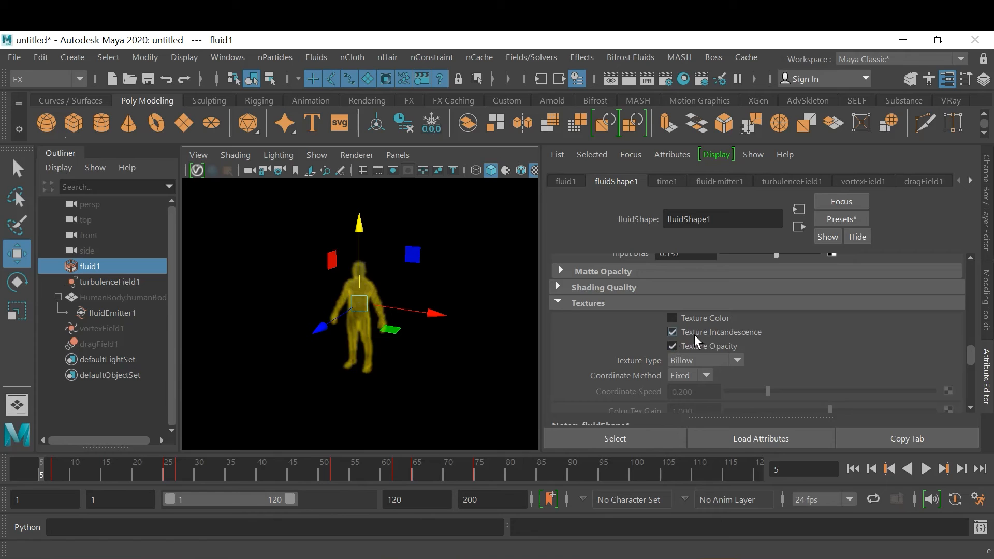
Set the fluid's Texture Type to Wispy and try Texture Color, leaving it off
left_click(722, 361)
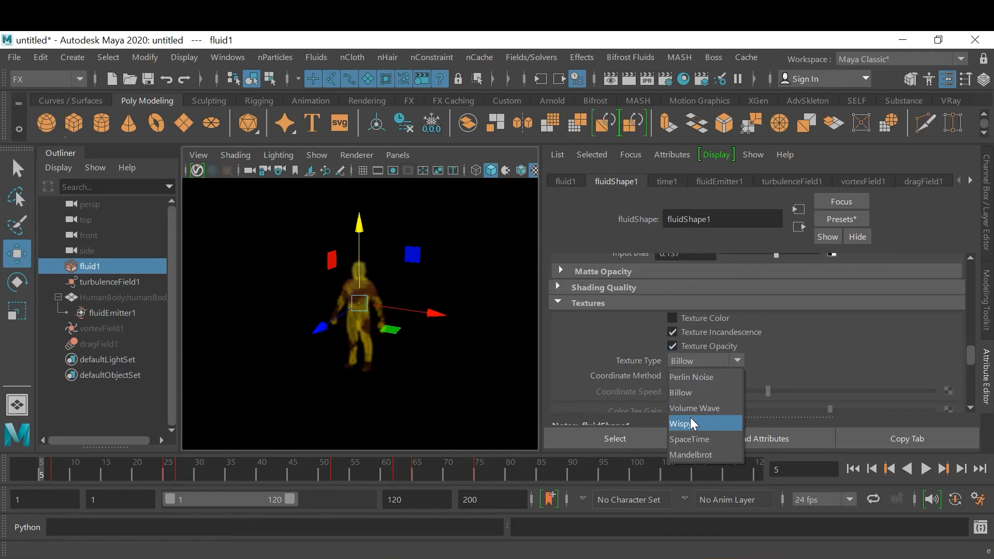
left_click(704, 420)
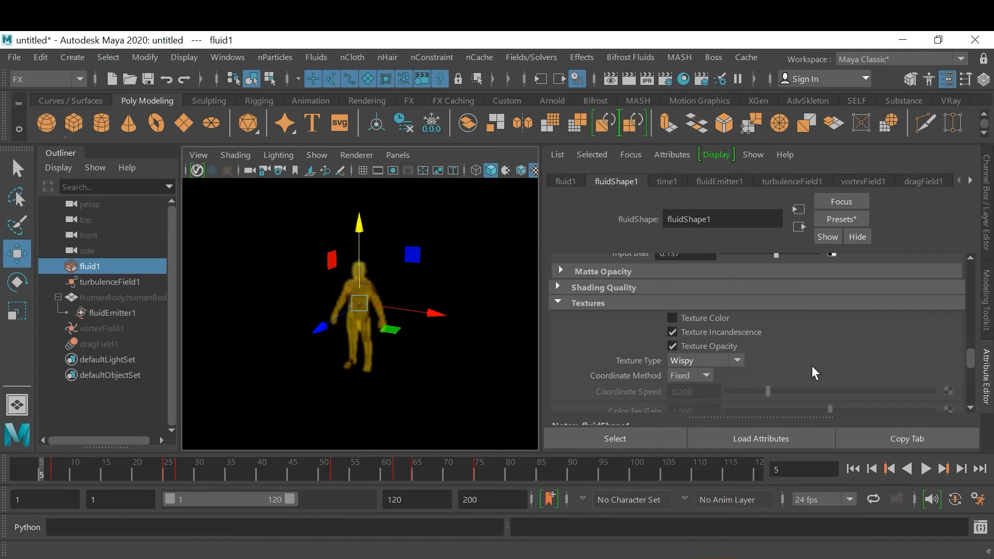
scroll(812, 365, "down", 2)
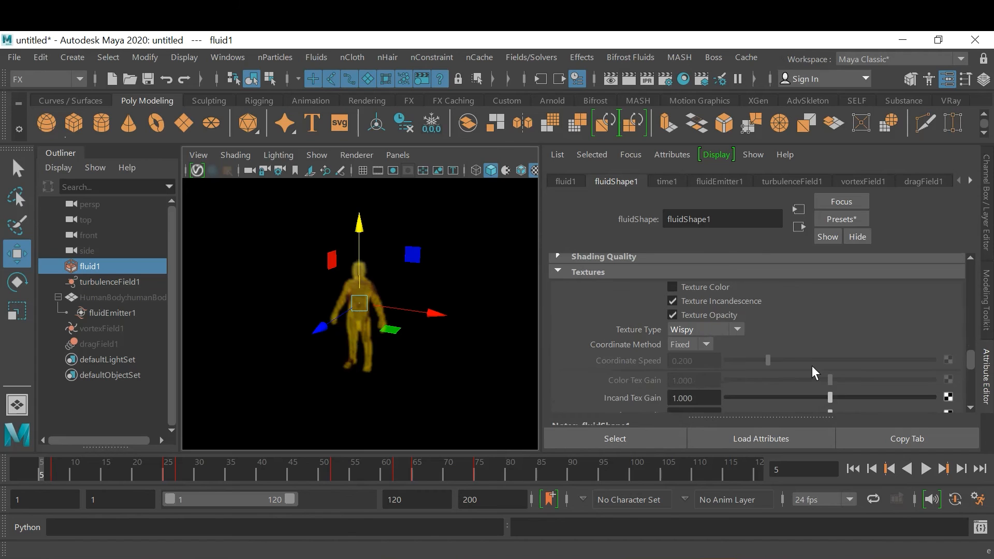
left_click(704, 288)
left_click(710, 292)
Try high and low Frequency Ratio values for the fluid texture, ending at 10.000
scroll(797, 315, "down", 4)
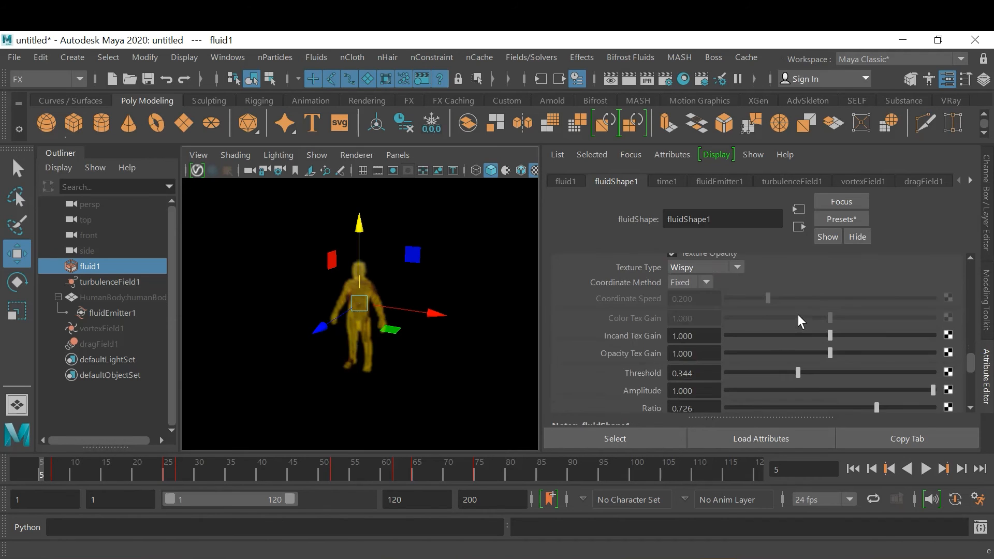
scroll(798, 317, "down", 2)
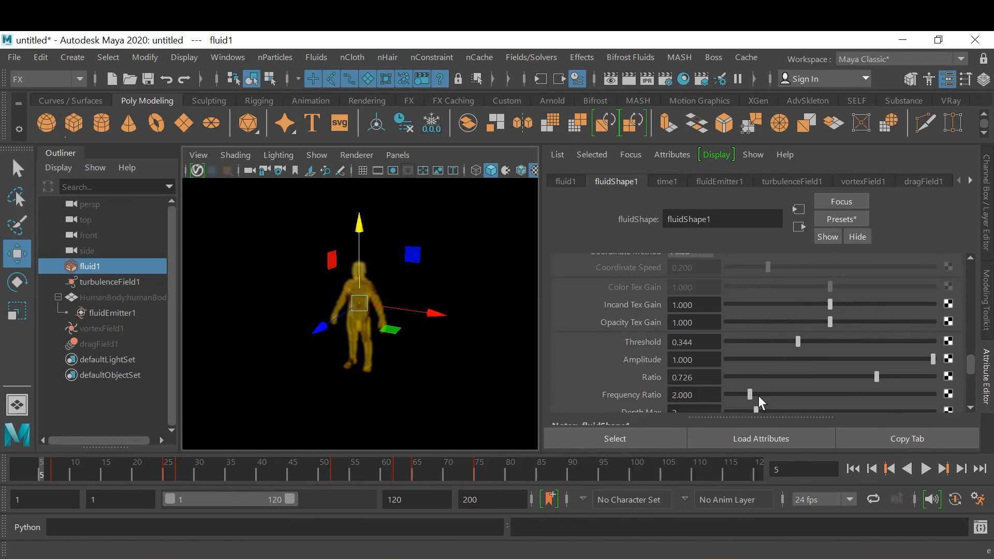
left_click_drag(780, 393, 946, 398)
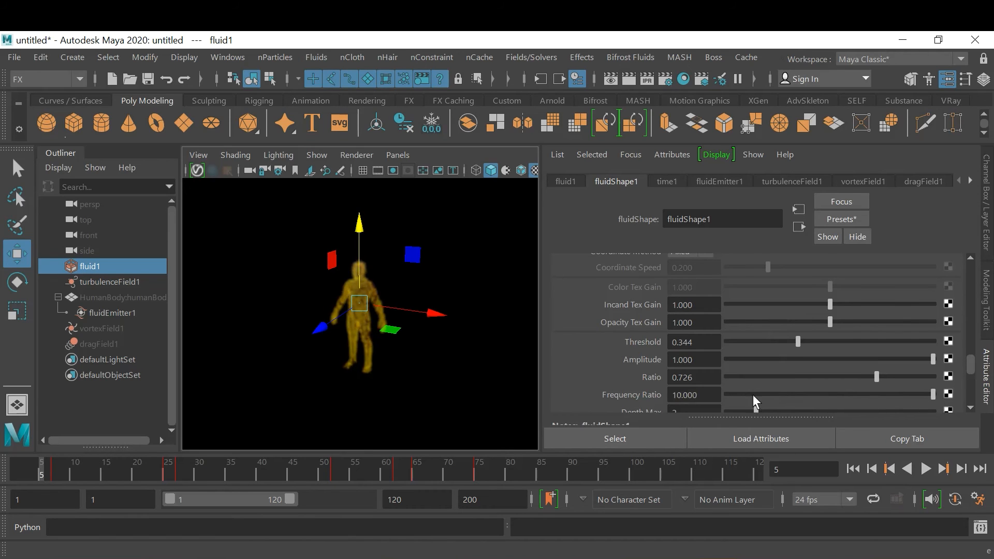
left_click_drag(771, 394, 742, 393)
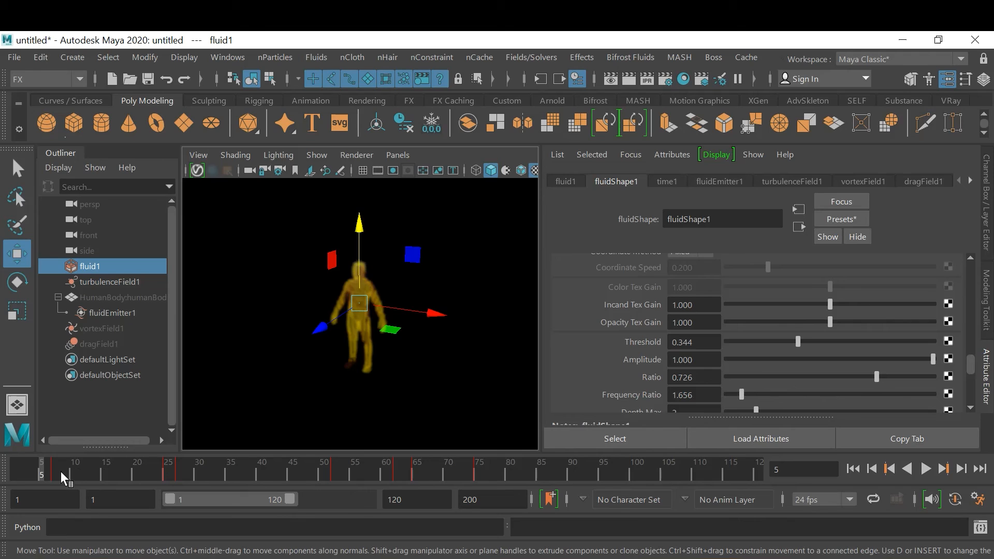
left_click_drag(850, 395, 935, 396)
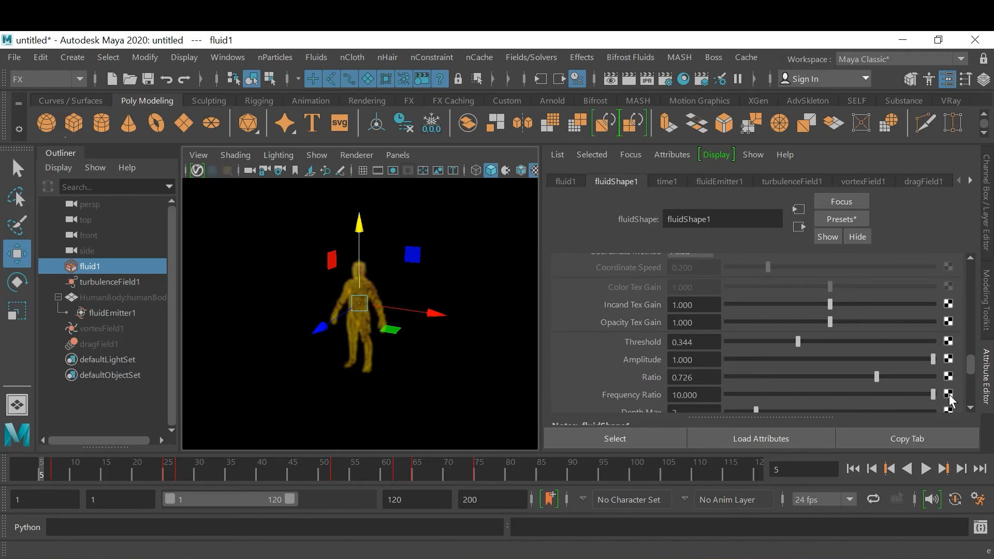
scroll(878, 388, "down", 1)
scroll(877, 394, "down", 2)
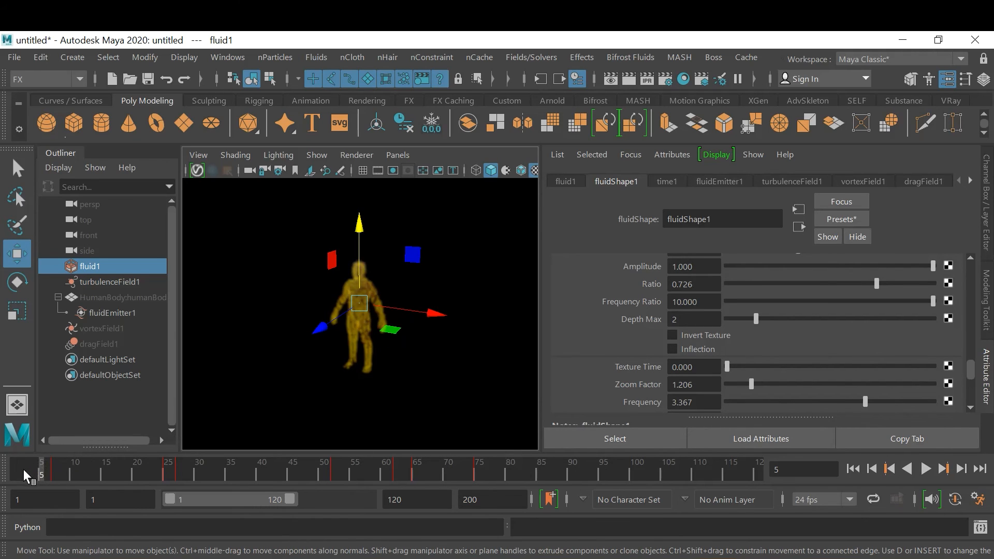
right_click(702, 368)
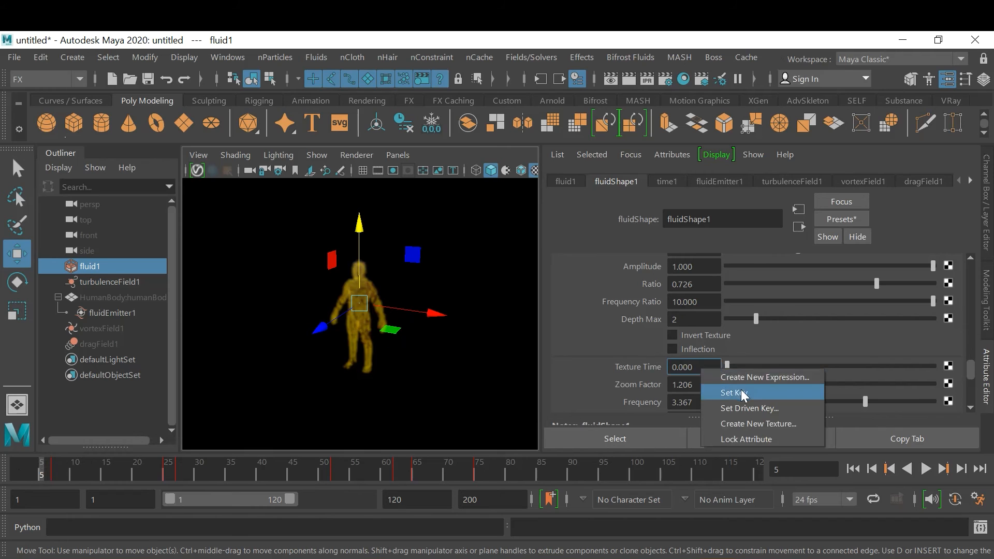
left_click(696, 367)
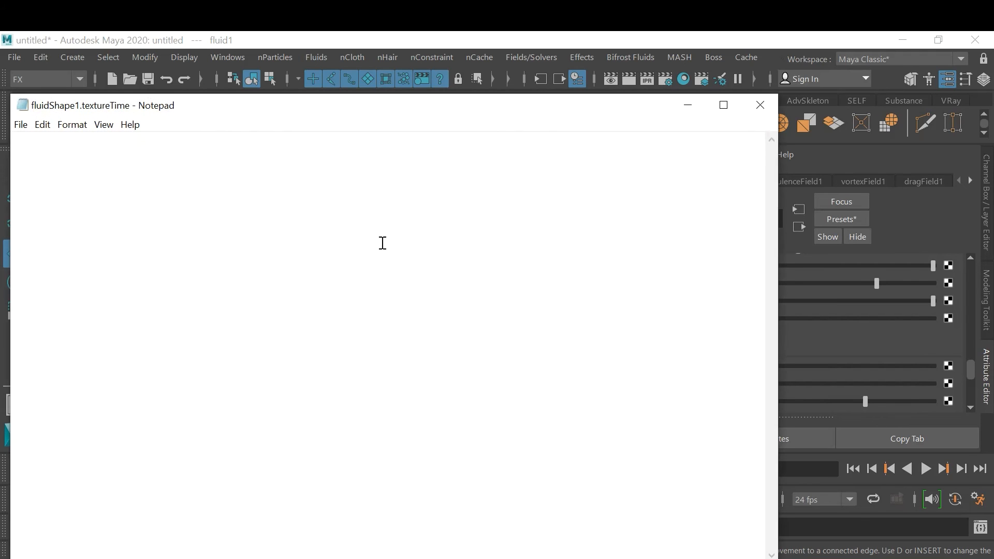
left_click(753, 108)
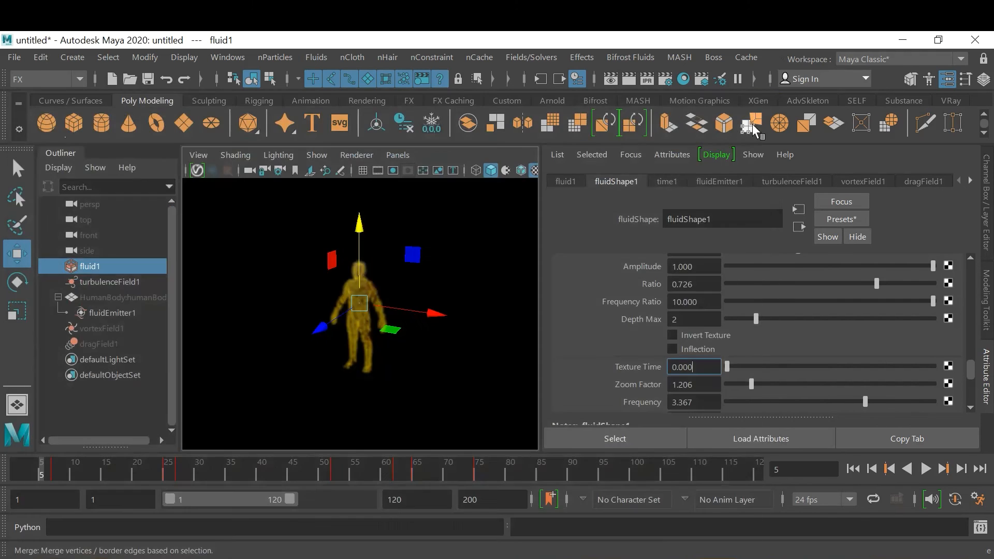
At frame 1, key the fluid's Texture Time at 0.000
left_click(9, 471)
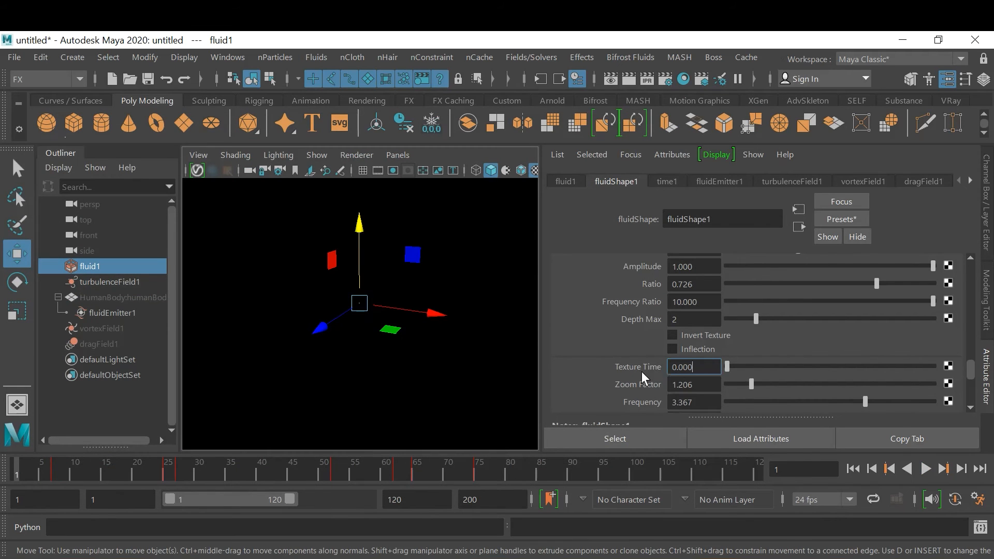
right_click(681, 367)
left_click(714, 391)
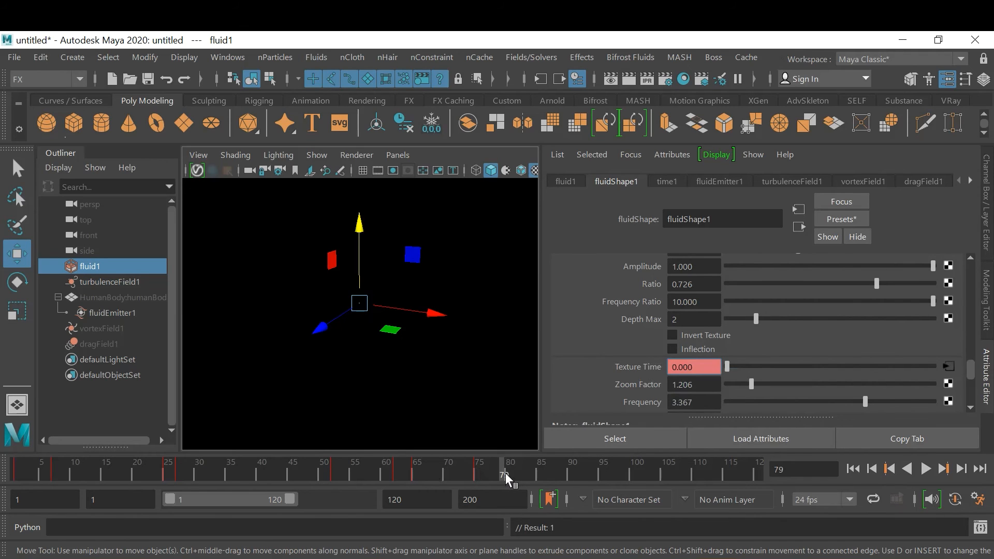
At frame 79, set the Texture Time to 0.5 and key it, then deselect the fluid
left_click(505, 473)
left_click(706, 367)
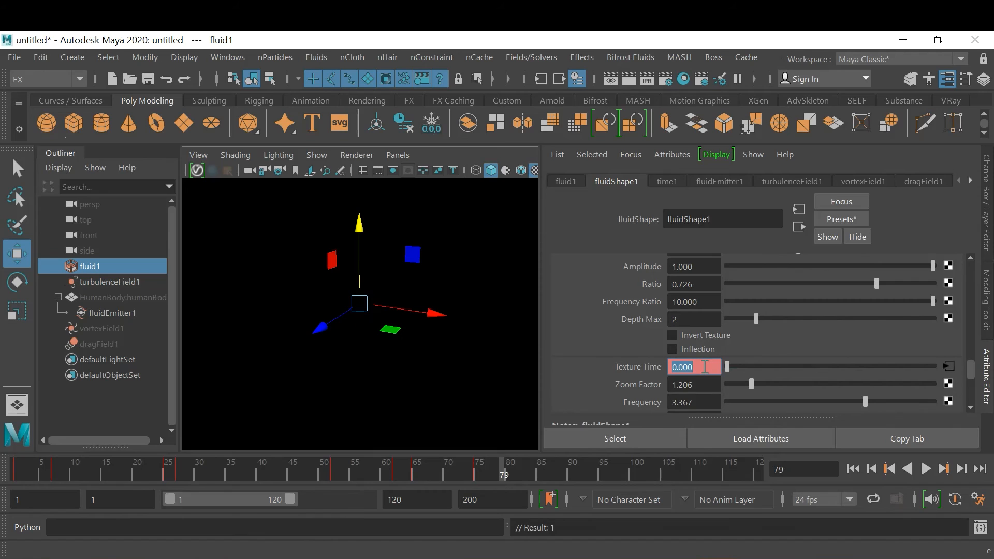
type(".5")
key("Return")
right_click(705, 366)
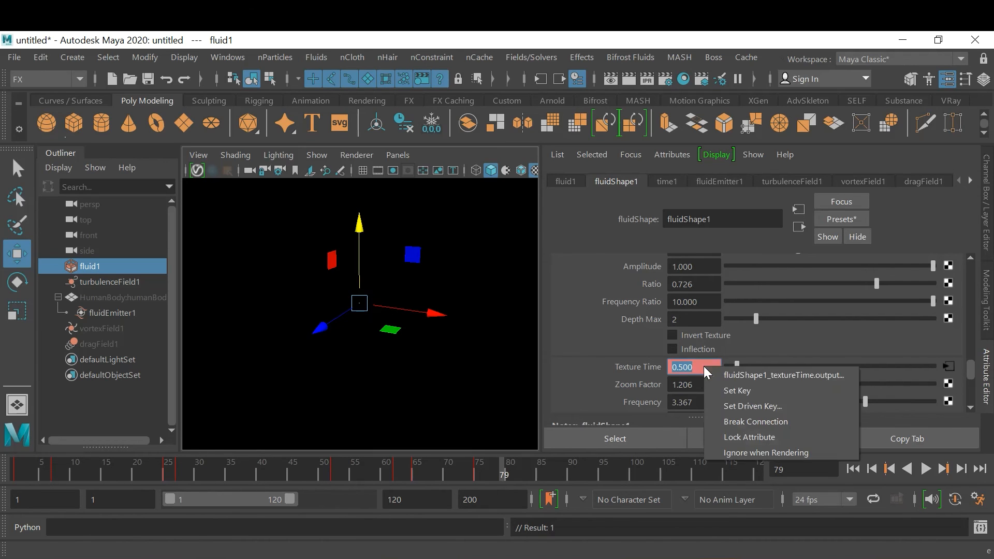
left_click(726, 384)
left_click(501, 286)
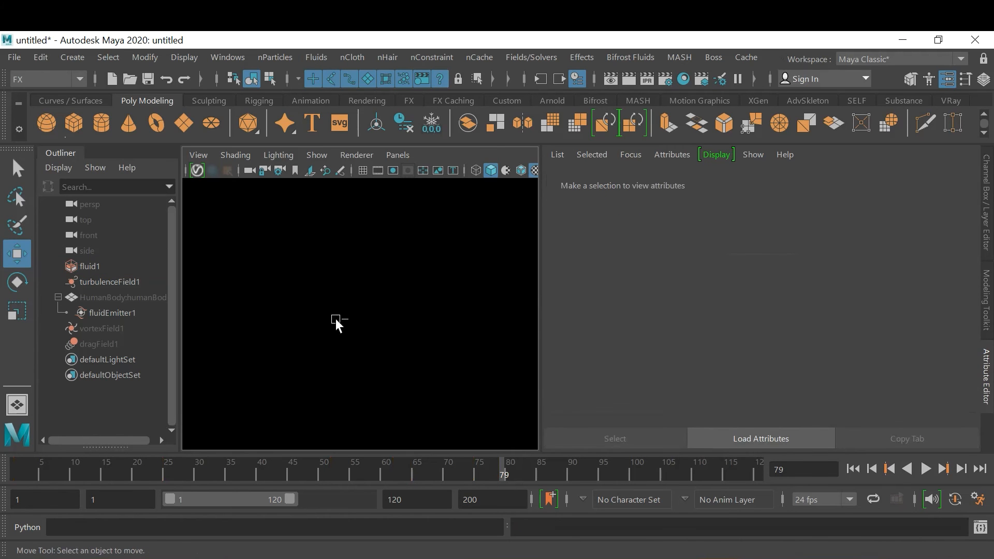
Start saving the scene under a new name and browse to the G:\FX DEMO folder
key("ctrl+shift+s")
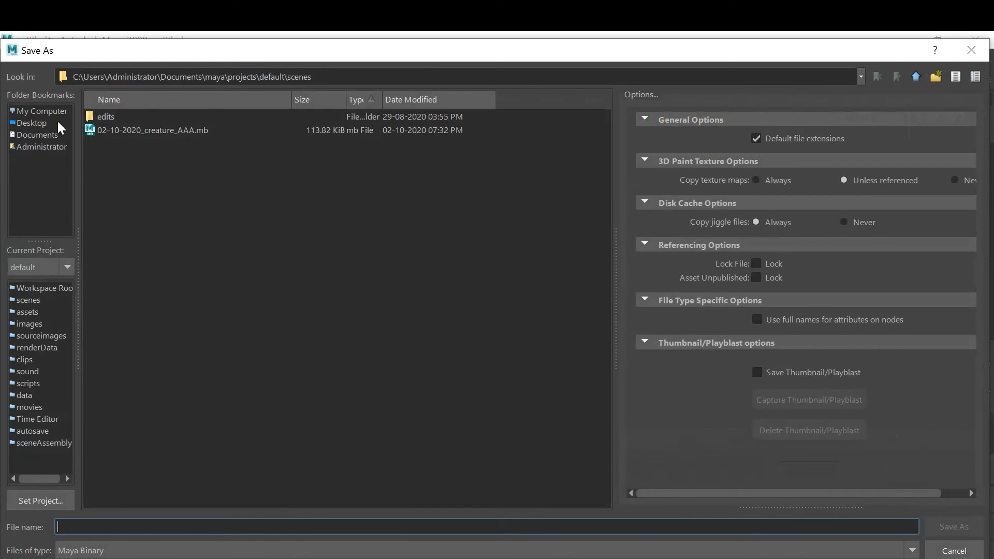
left_click(36, 111)
double_click(113, 171)
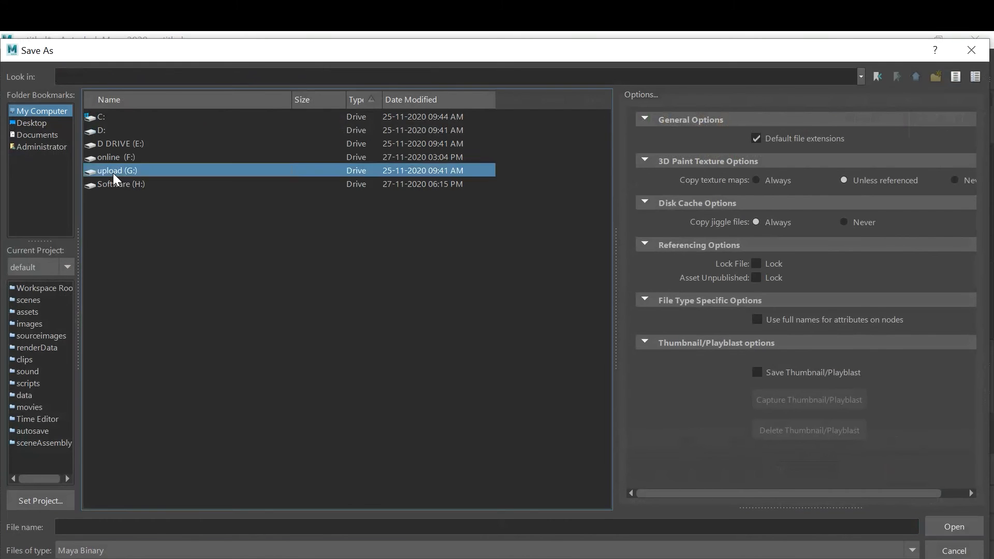
double_click(116, 118)
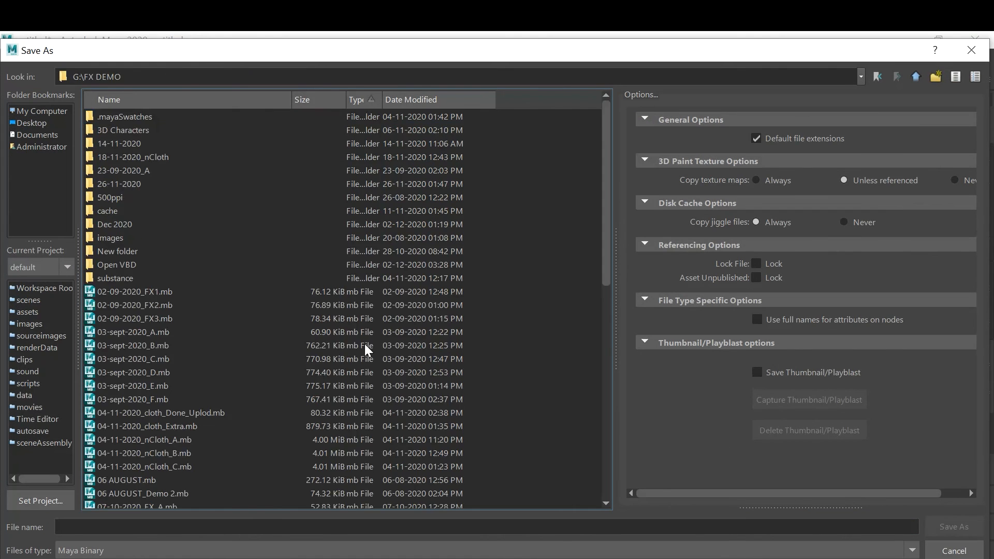
scroll(364, 344, "down", 10)
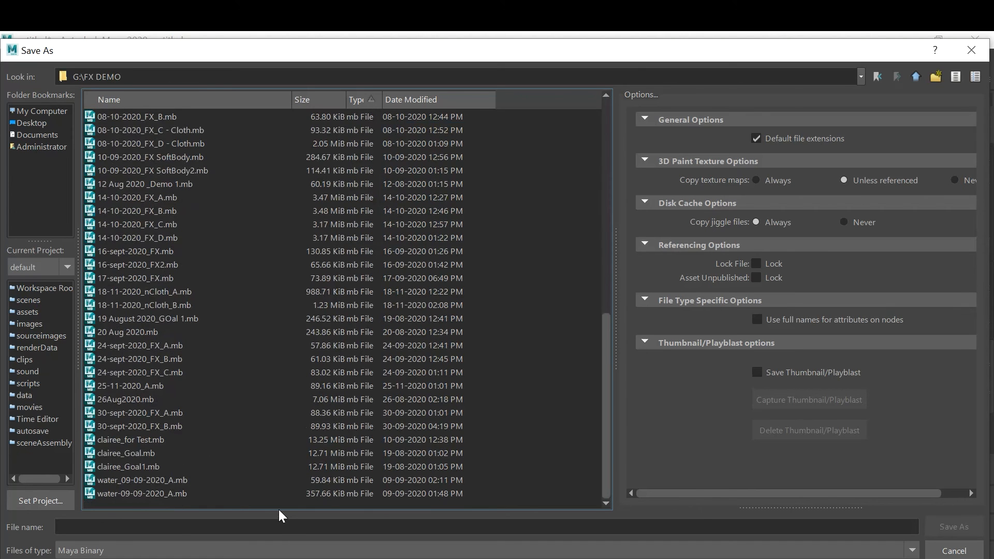
Save the scene as the Maya Binary file 03-12-2020_FX Blast_A
left_click(144, 527)
type("03-12")
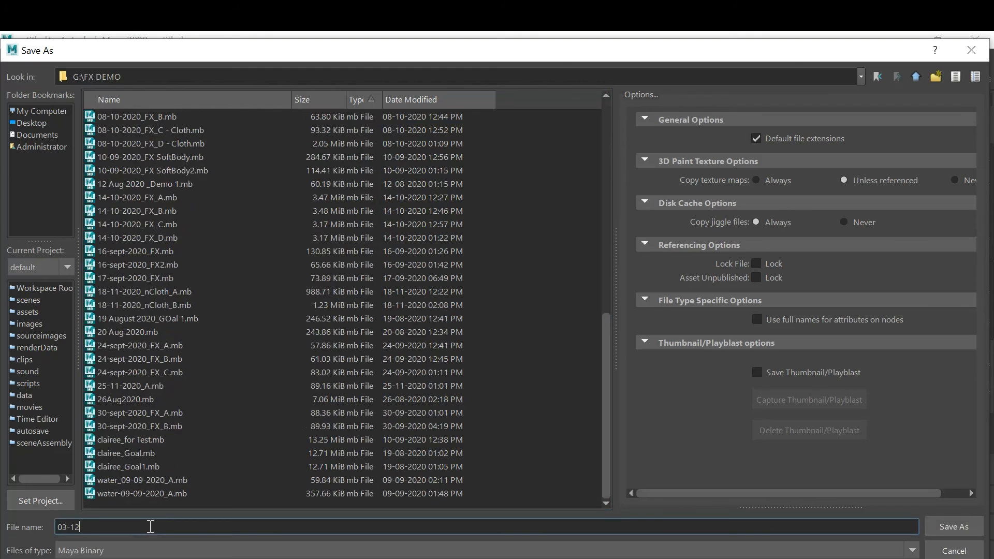
type("-2020_FX Blast_A")
key("Return")
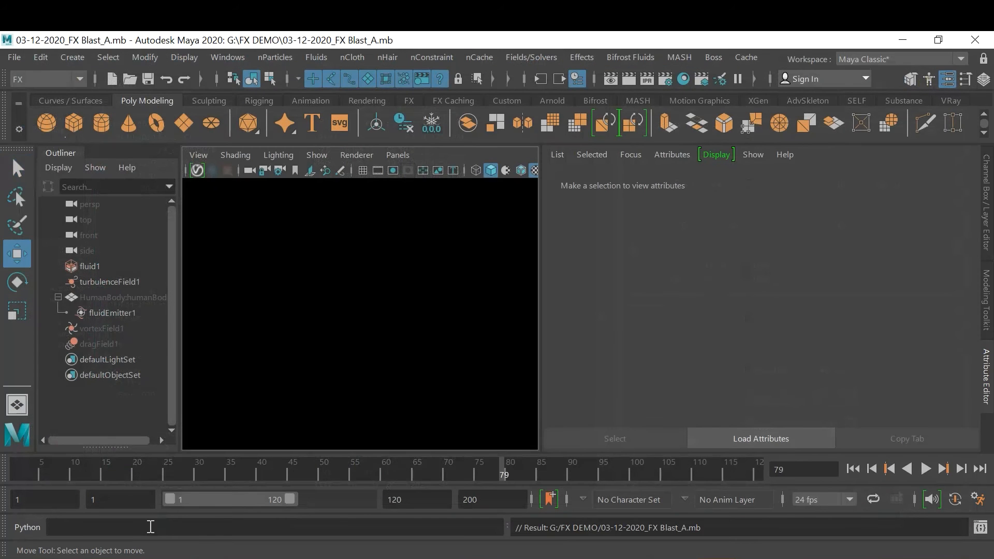
key("ctrl+s")
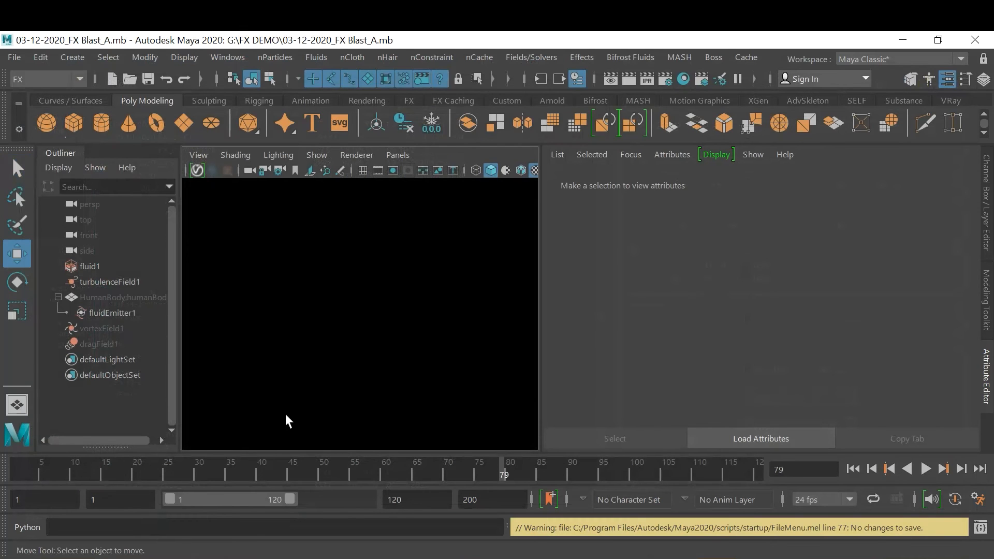
Select the final letter of the playblast movie file name and start a new H.264 playblast at quality 100
right_click(377, 470)
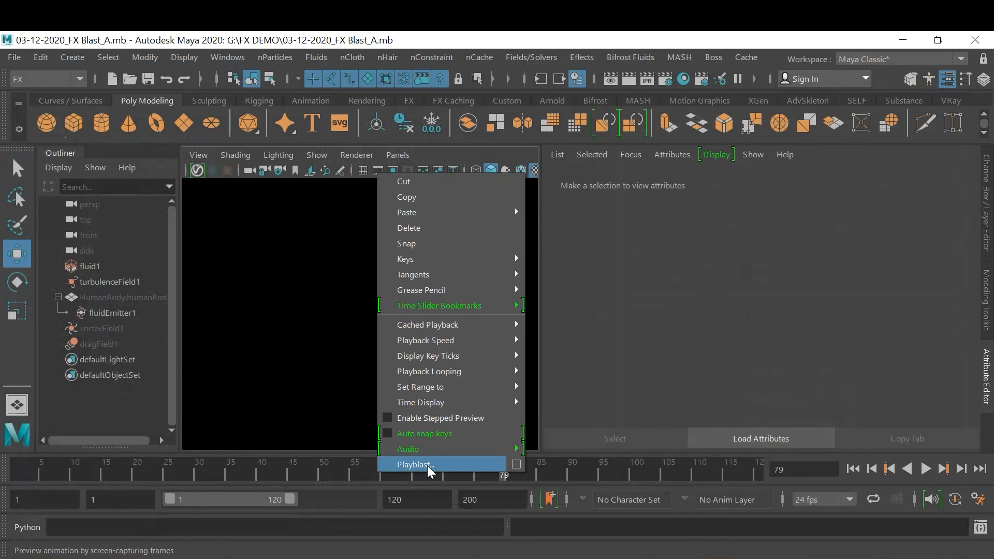
left_click(517, 465)
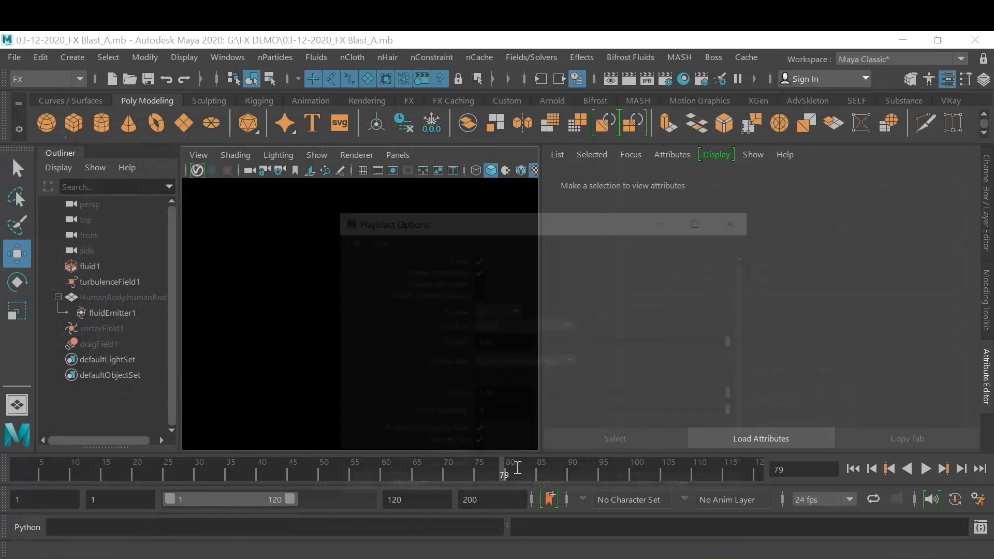
scroll(598, 399, "down", 1)
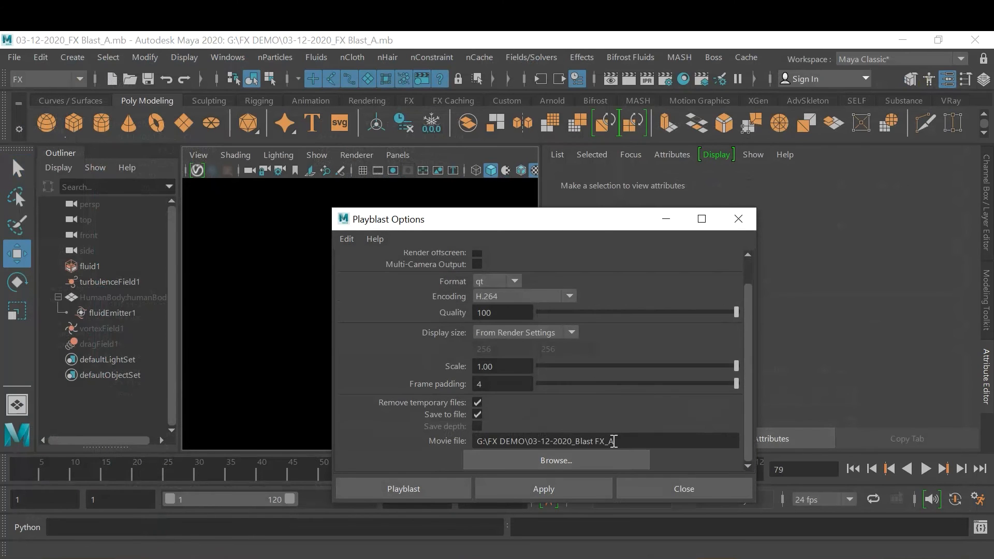
left_click_drag(609, 442, 624, 441)
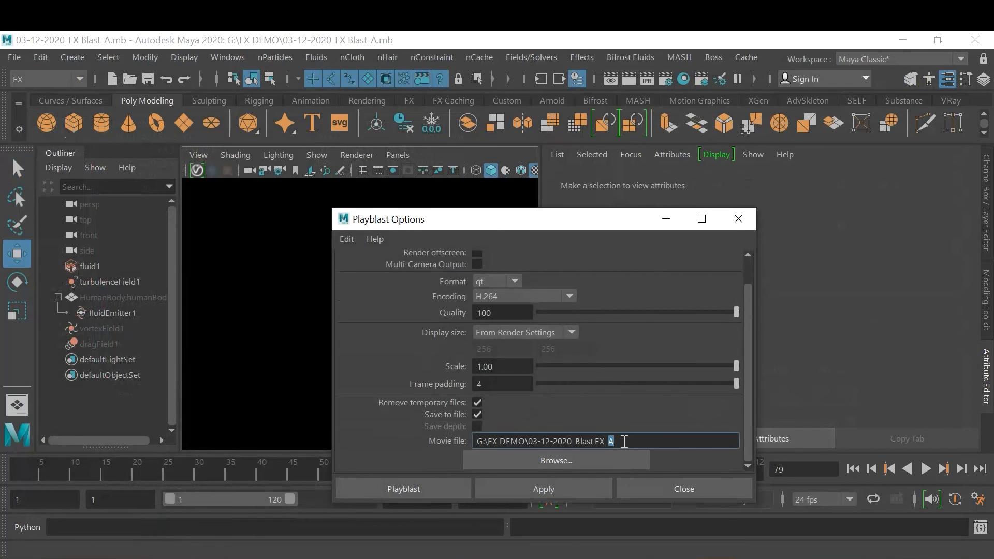
left_click(421, 487)
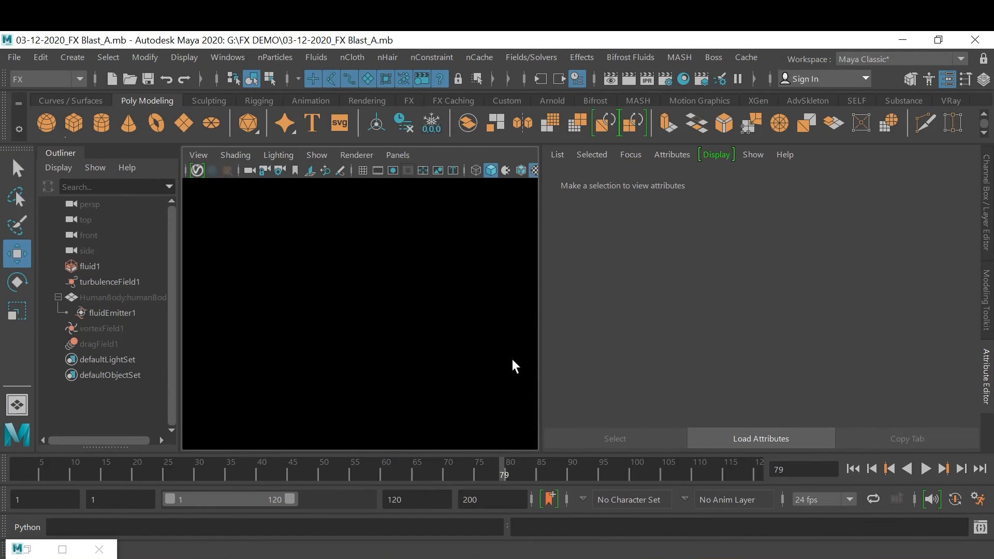
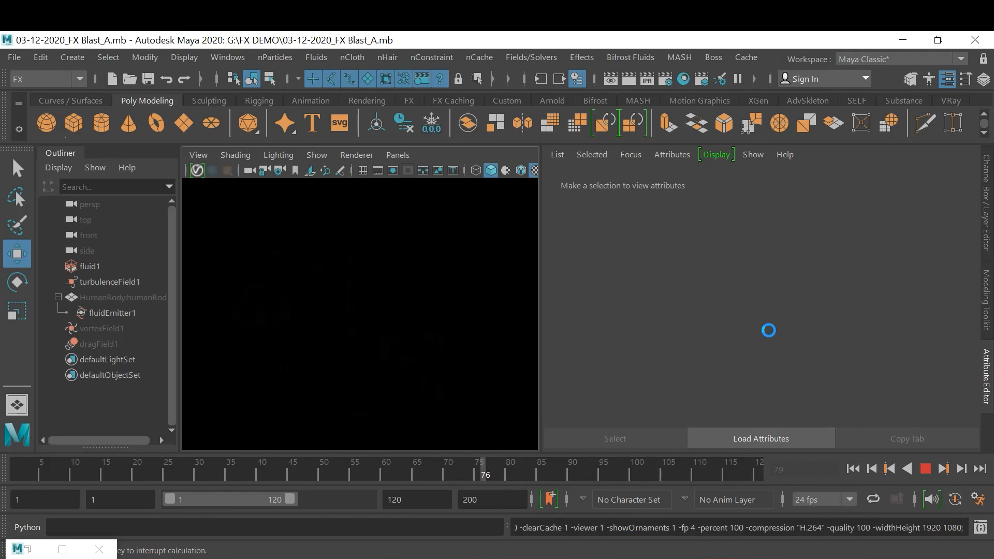
Stop the running playblast, play back the captured 03-12-2020_Blast FX_B movie to review the effect, and close the player
key("Escape")
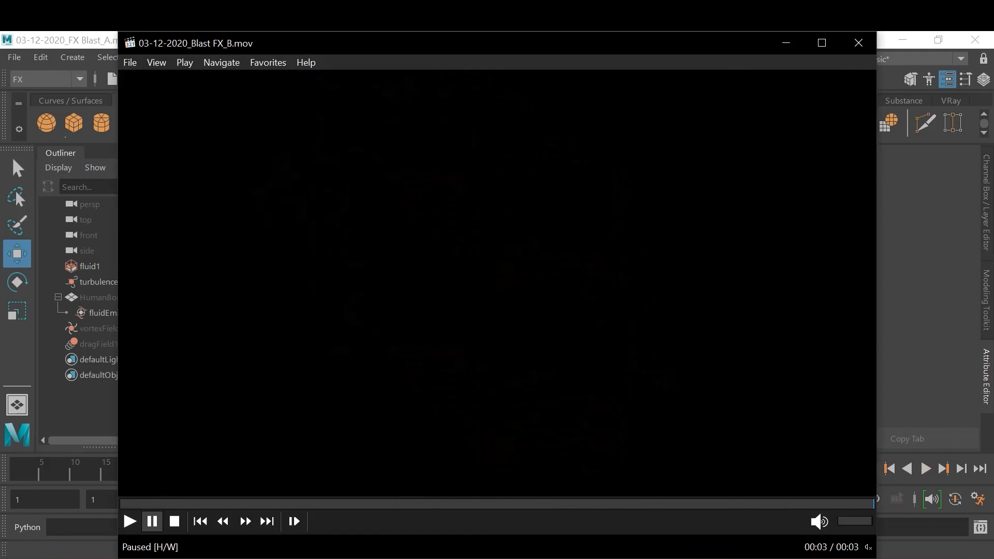
key("space")
key("space")
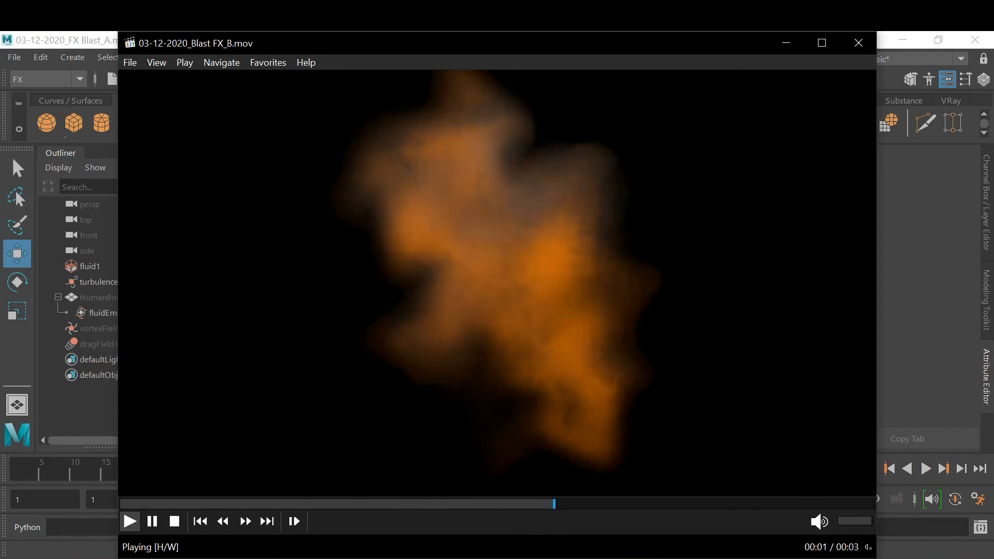
key("space")
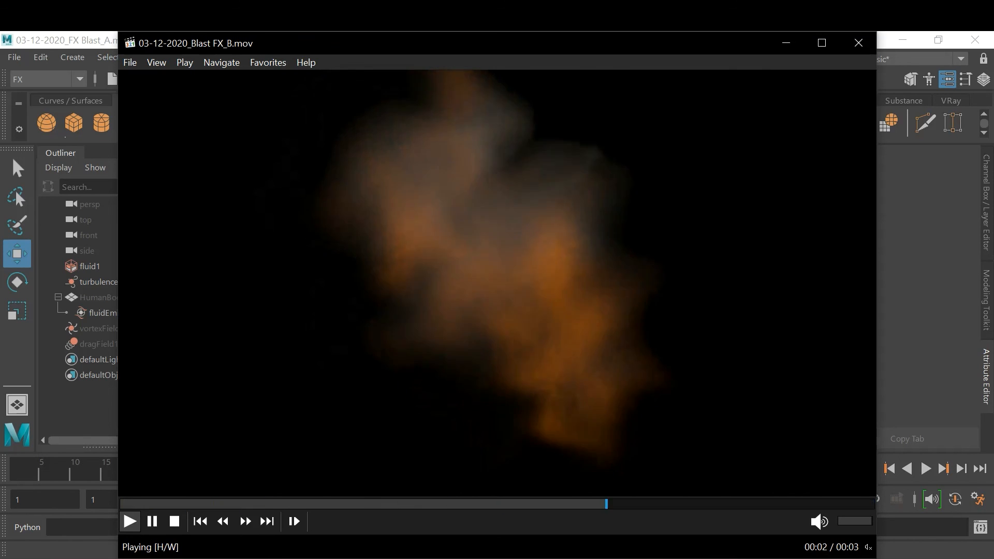
key("space")
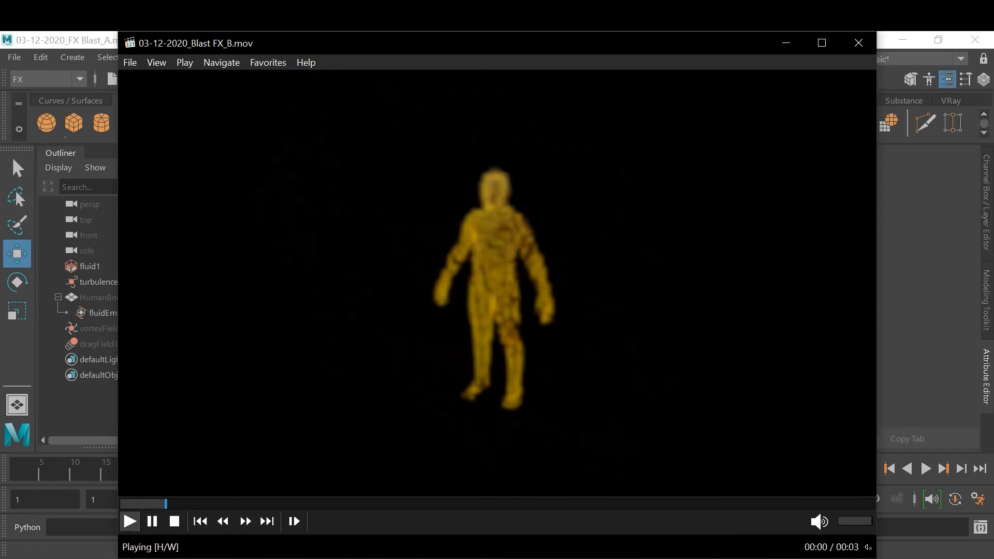
key("space")
left_click(855, 47)
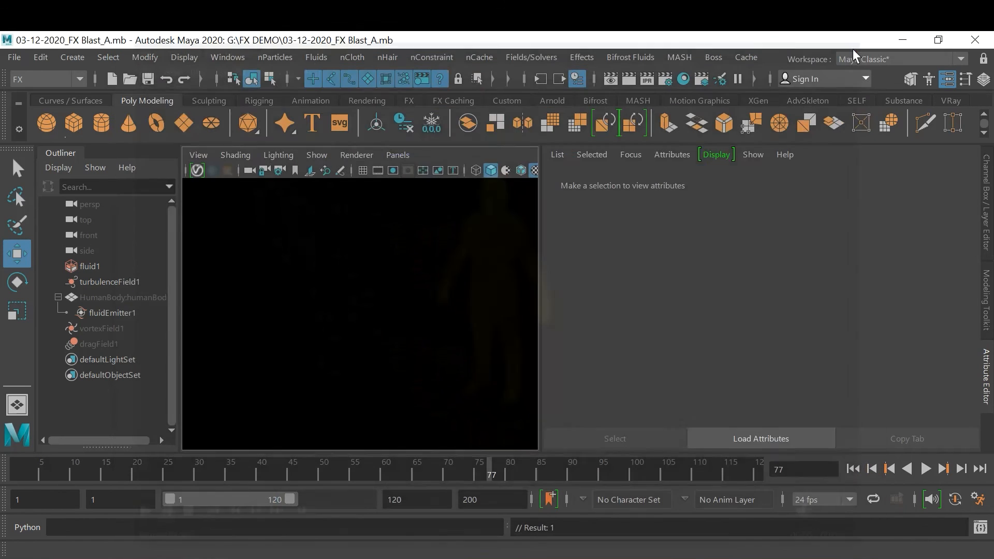
At frame 50, set a key on the Magnitude of dragField1 at 5
left_click(319, 477)
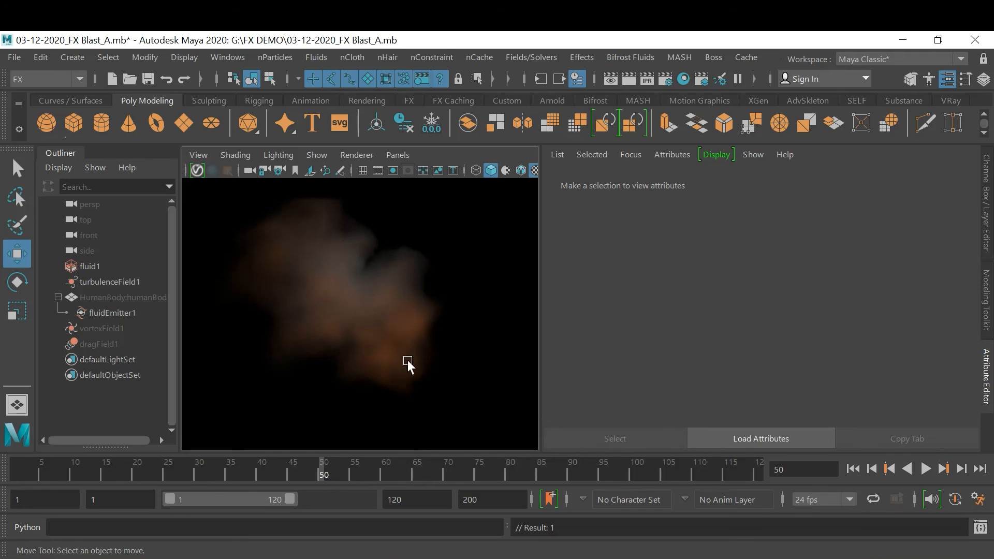
left_click(108, 343)
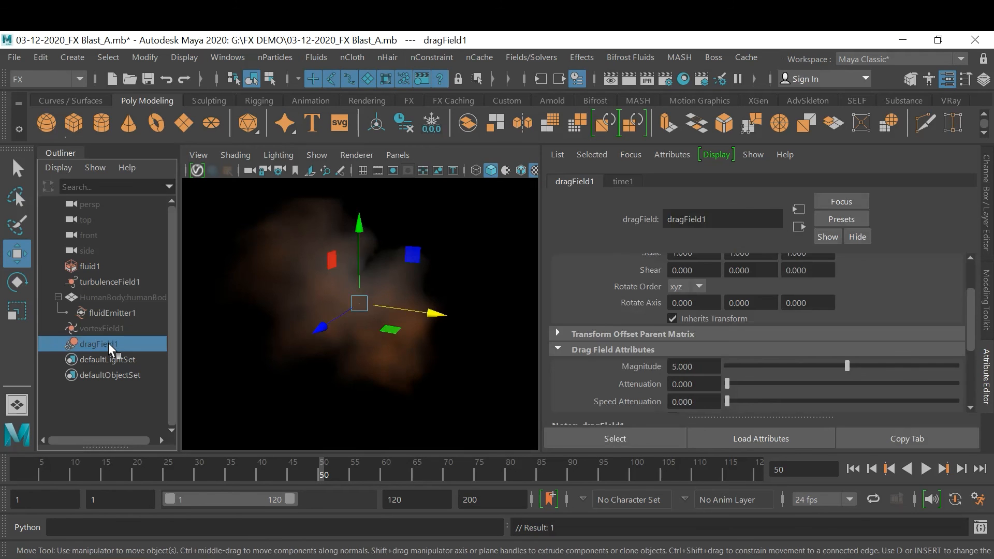
right_click(708, 367)
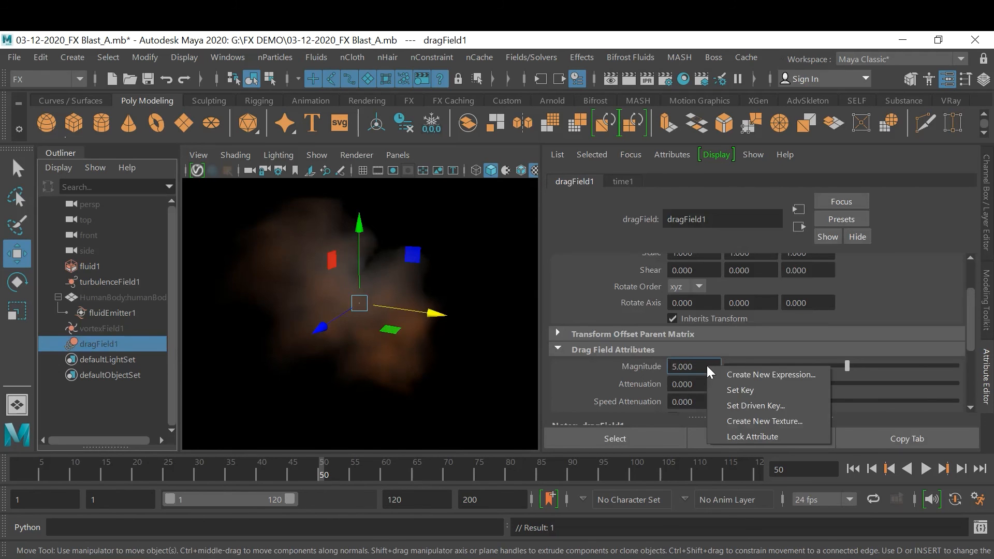
left_click(727, 392)
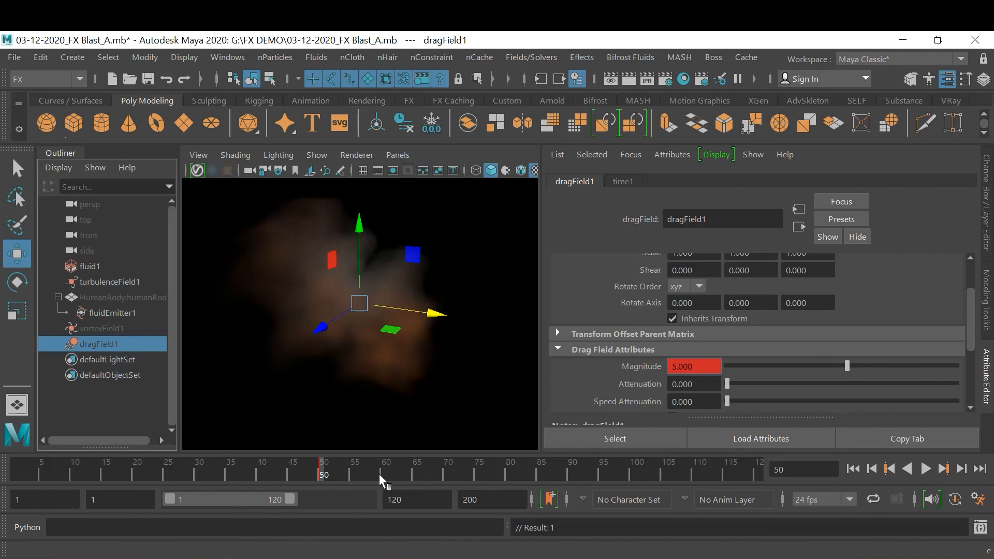
Move the drag field's Magnitude key from frame 50 to frame 40 by cutting and pasting it
right_click(326, 474)
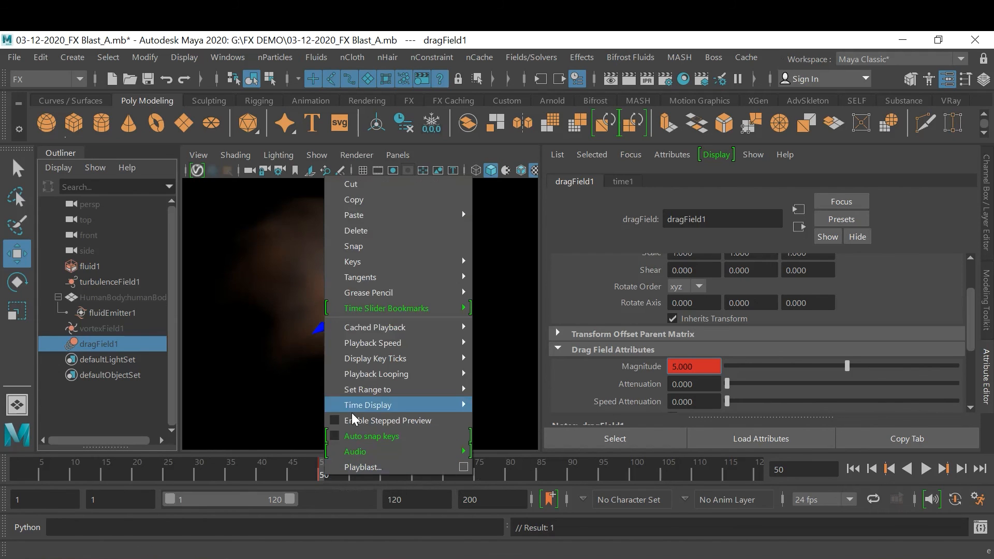
left_click(360, 178)
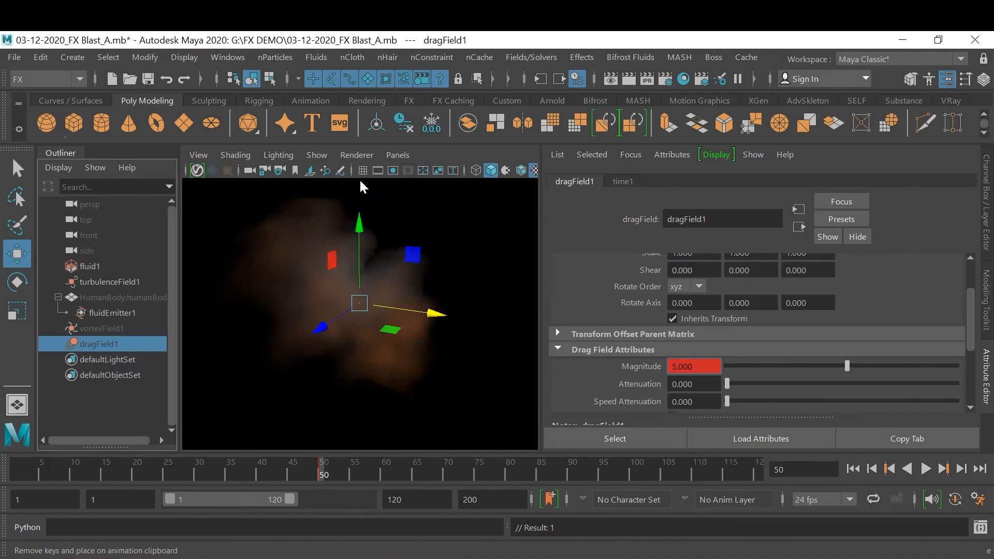
left_click(258, 477)
right_click(258, 477)
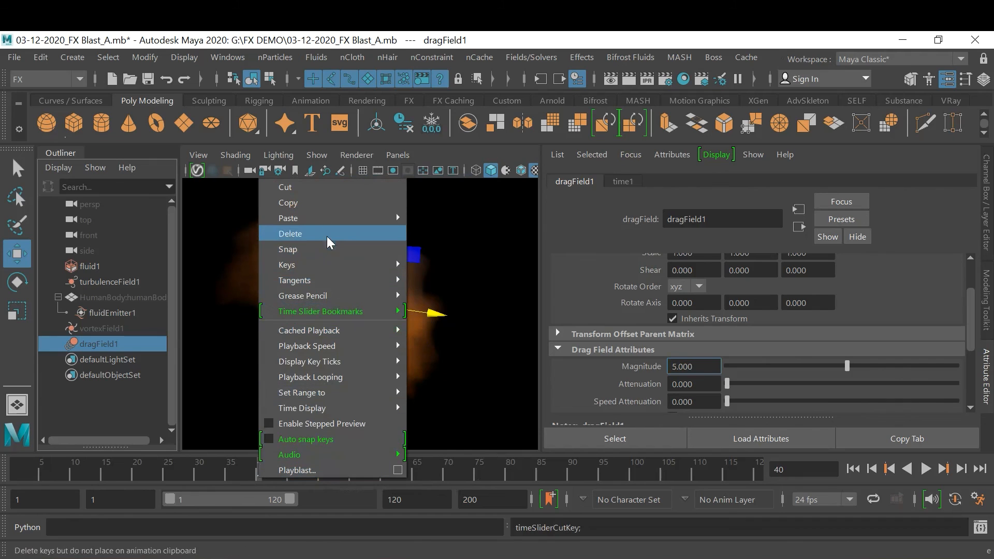
mouse_move(326, 219)
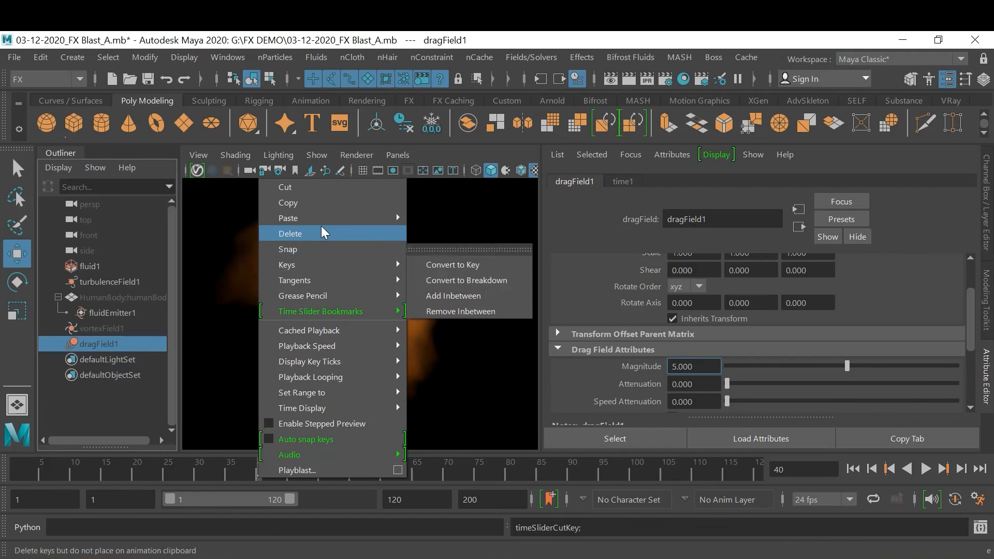
left_click(473, 220)
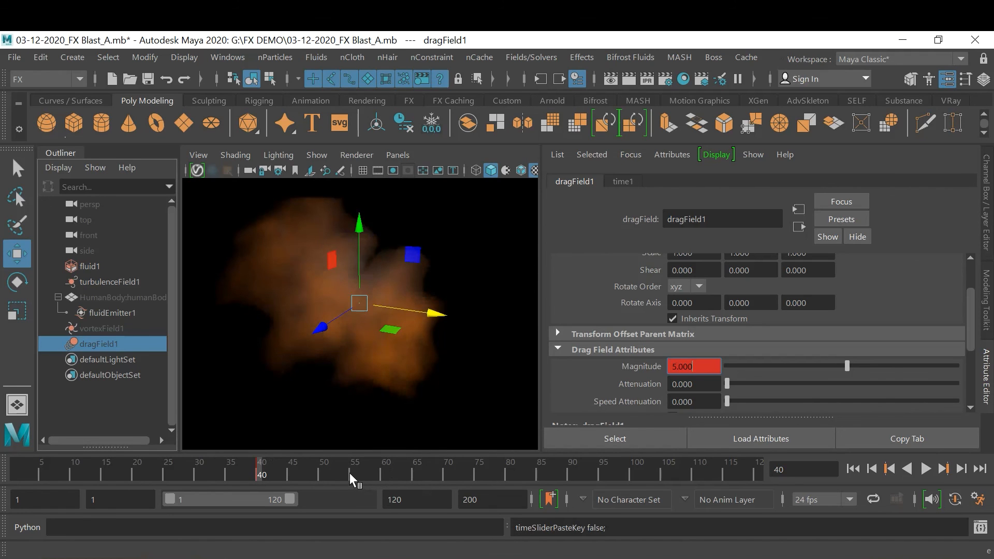
At frame 55, set the drag field's Magnitude to 0.5 and key it, then deselect the field
left_click(354, 474)
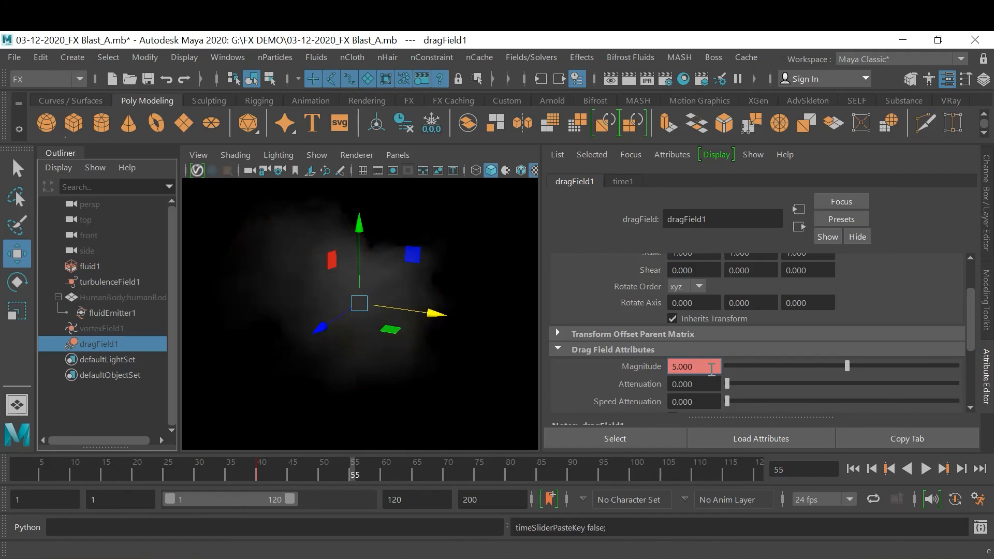
left_click(712, 369)
type(".5")
key("Return")
key("Return")
right_click(710, 368)
left_click(732, 391)
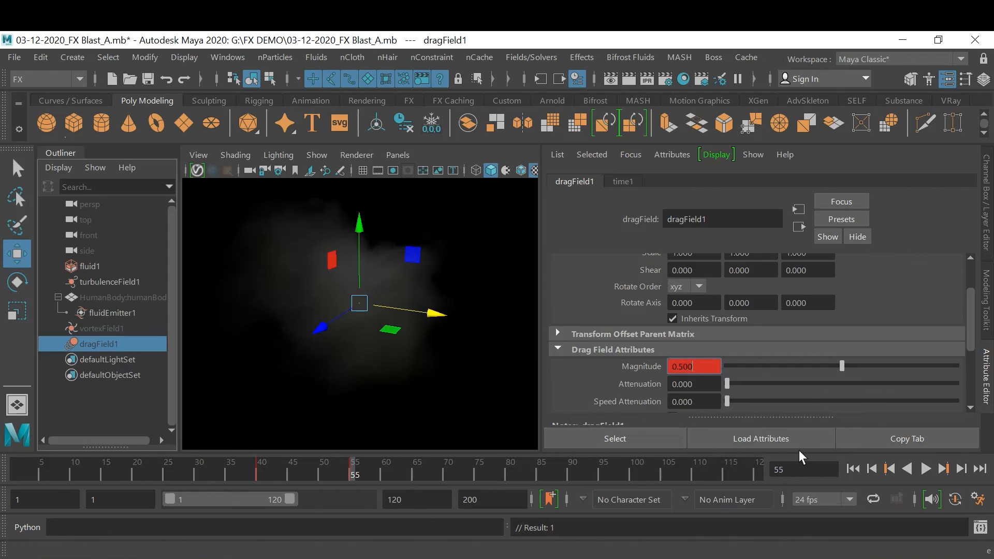
left_click(391, 419)
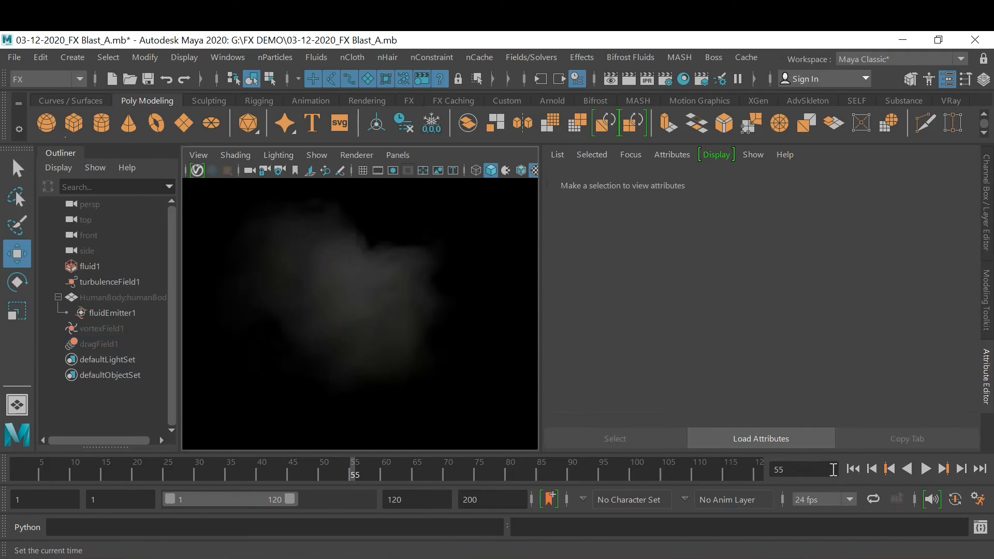
Return to frame 1 and start a playblast with the movie file name ending changed to Blast FX_C
left_click(854, 469)
right_click(450, 472)
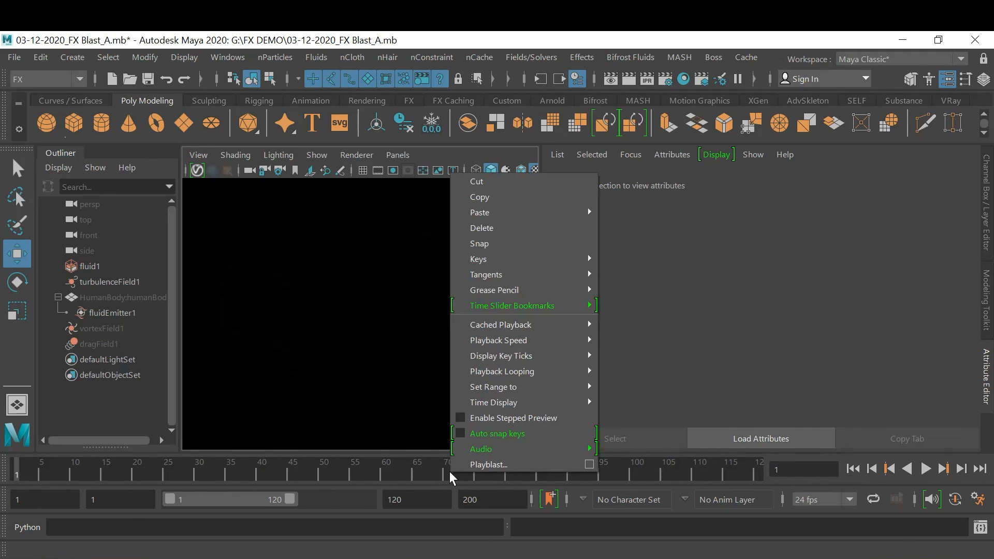
left_click(590, 464)
scroll(617, 468, "down", 2)
left_click_drag(608, 442, 636, 443)
type("C")
left_click(386, 494)
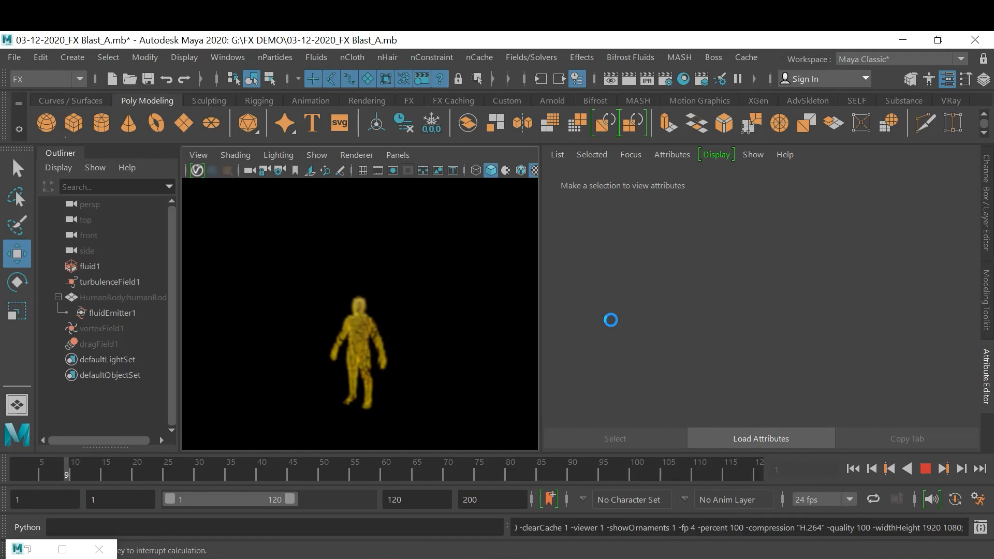
Interrupt the playblast, close its preview, and restart it with the same options, overwriting the existing Blast FX_C movie
key("Escape")
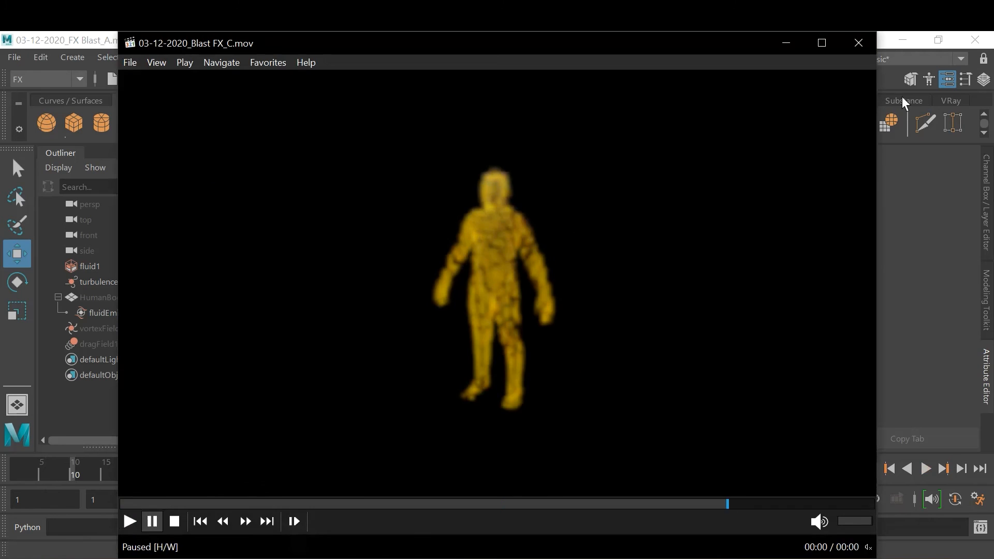
left_click(864, 50)
right_click(377, 468)
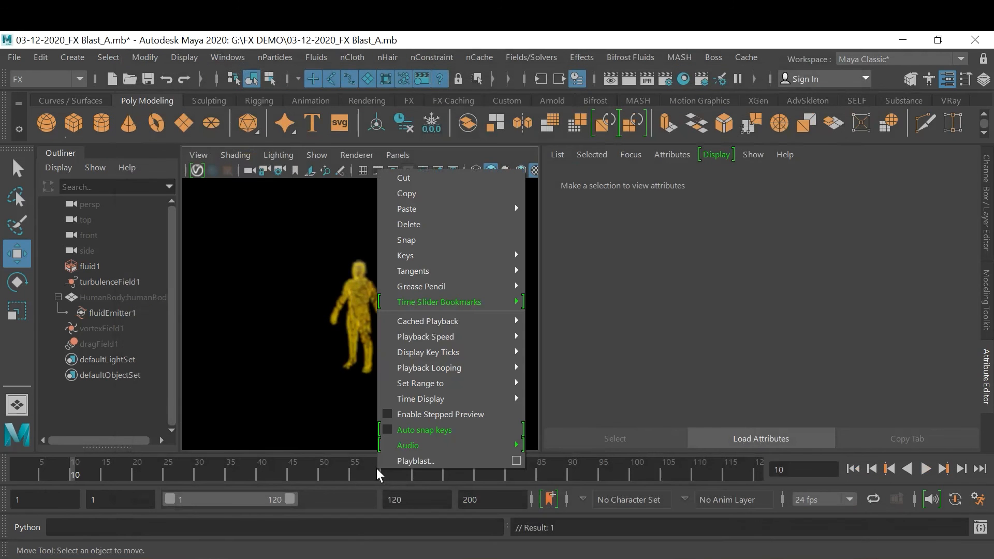
left_click(515, 461)
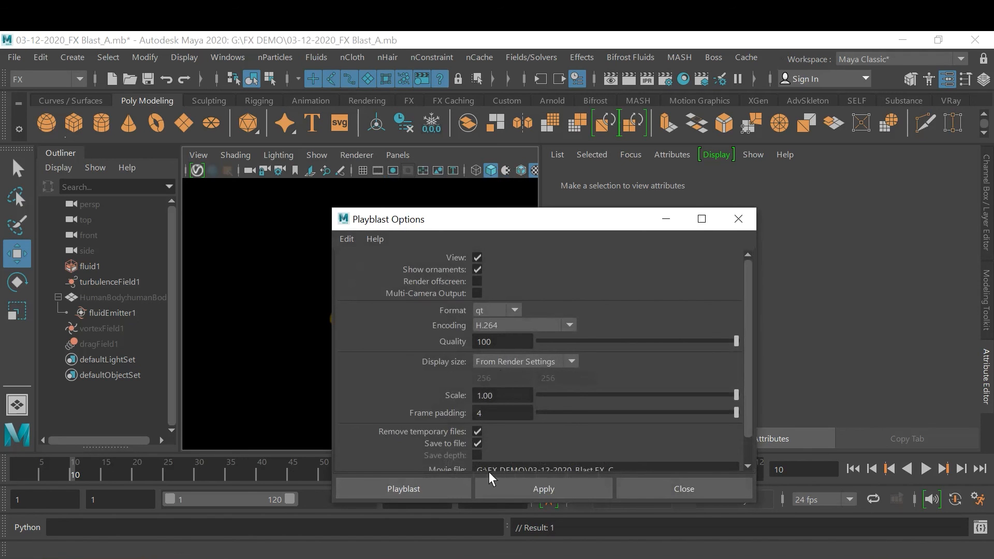
left_click(415, 494)
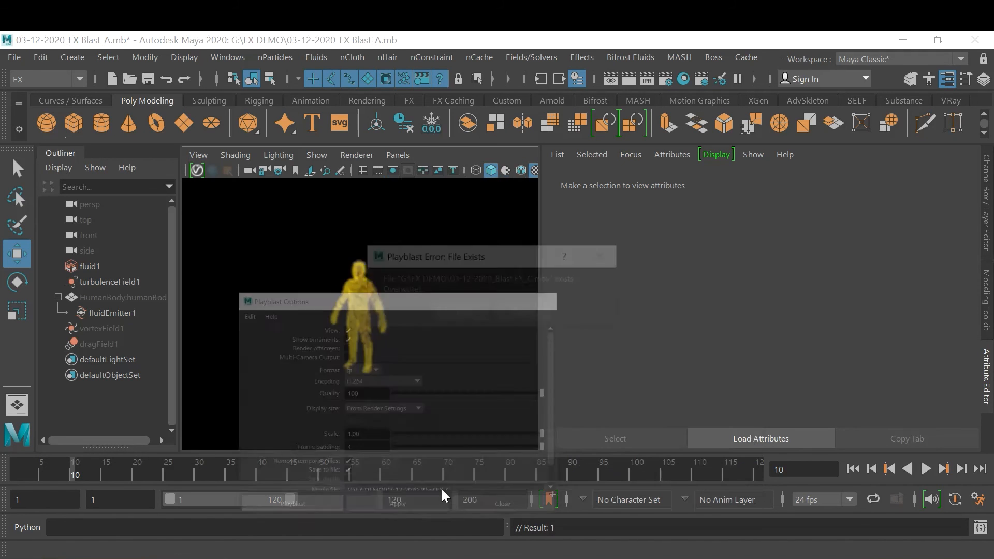
left_click(523, 312)
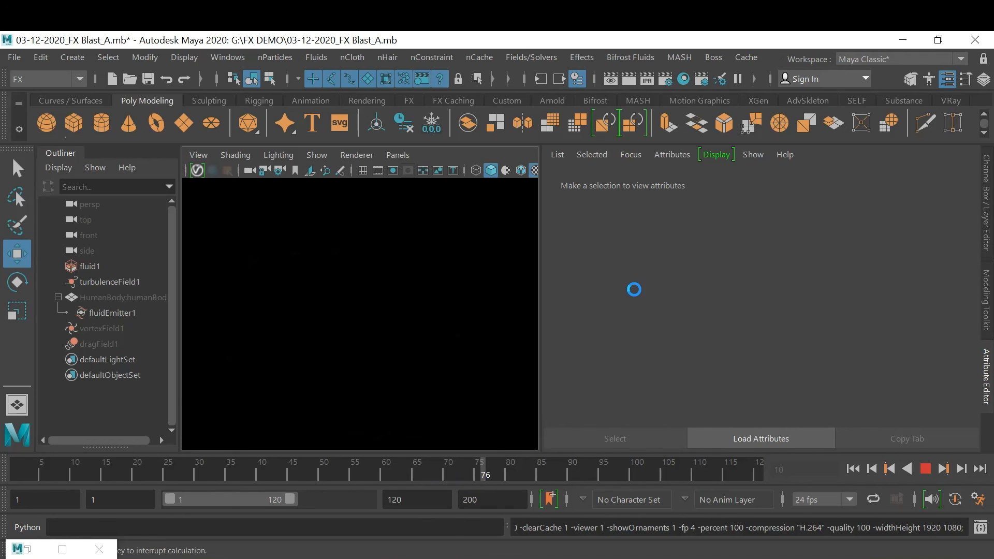
Stop the playblast, review the captured 03-12-2020_Blast FX_C movie, and close the player
key("Escape")
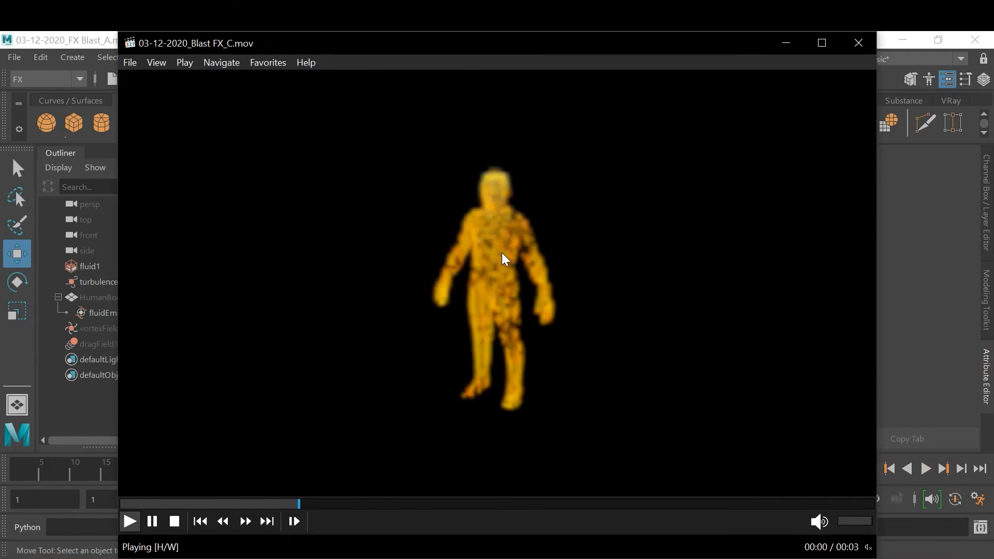
double_click(502, 252)
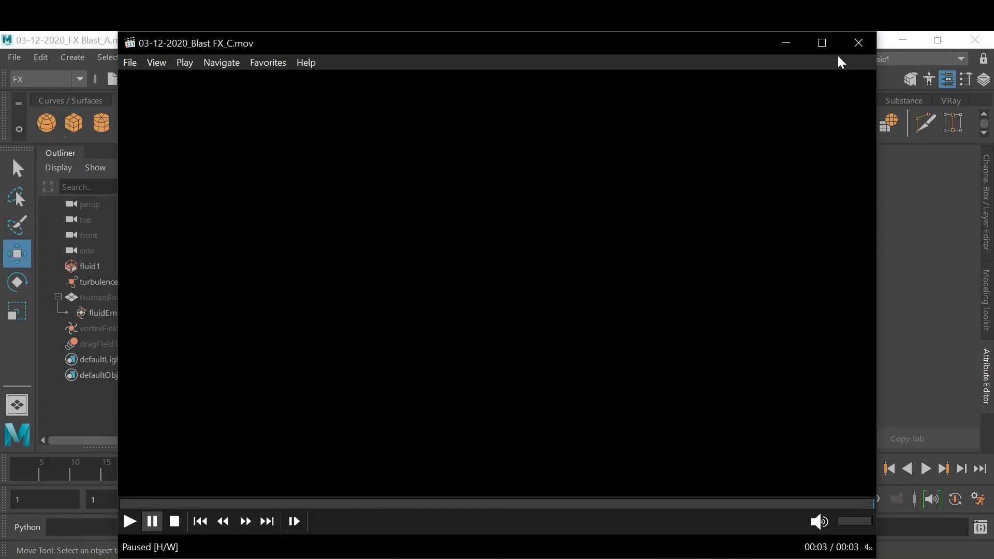
left_click(855, 45)
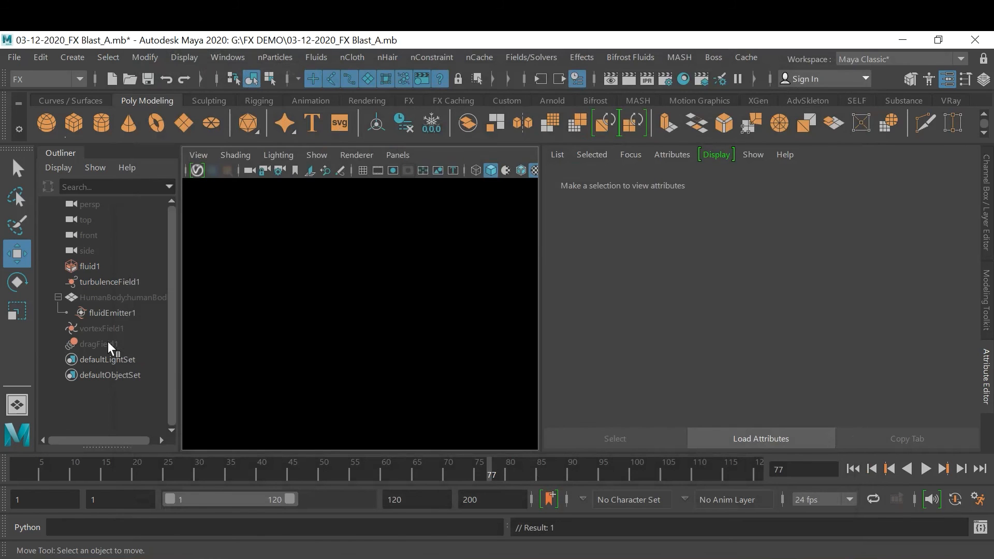
Select fluid1 and expand its Density attributes within Contents Details
left_click(113, 312)
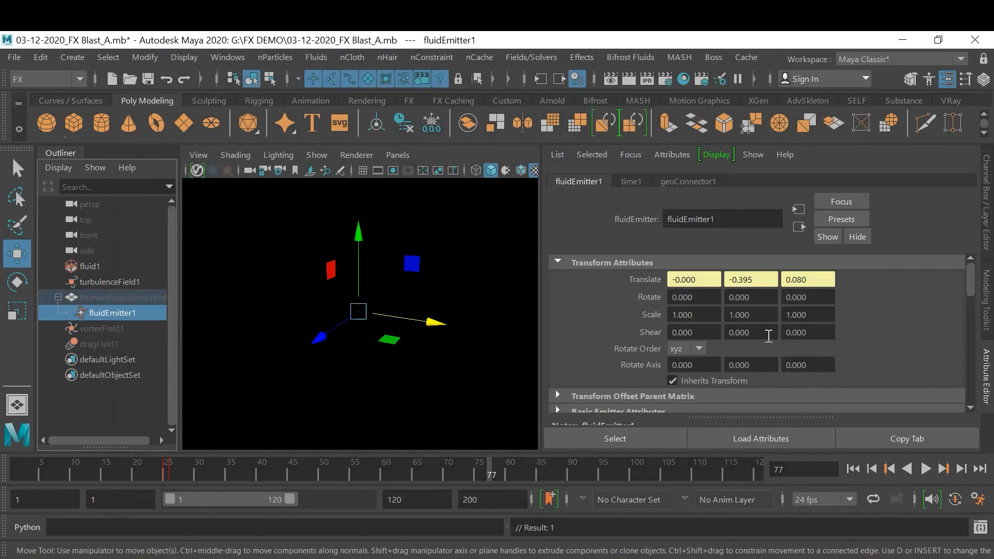
left_click(123, 282)
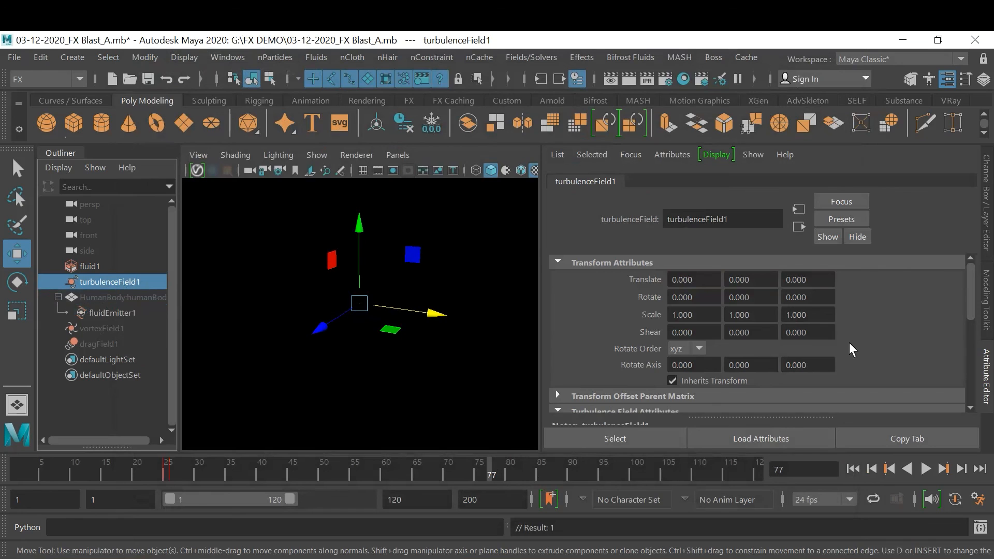
left_click(84, 266)
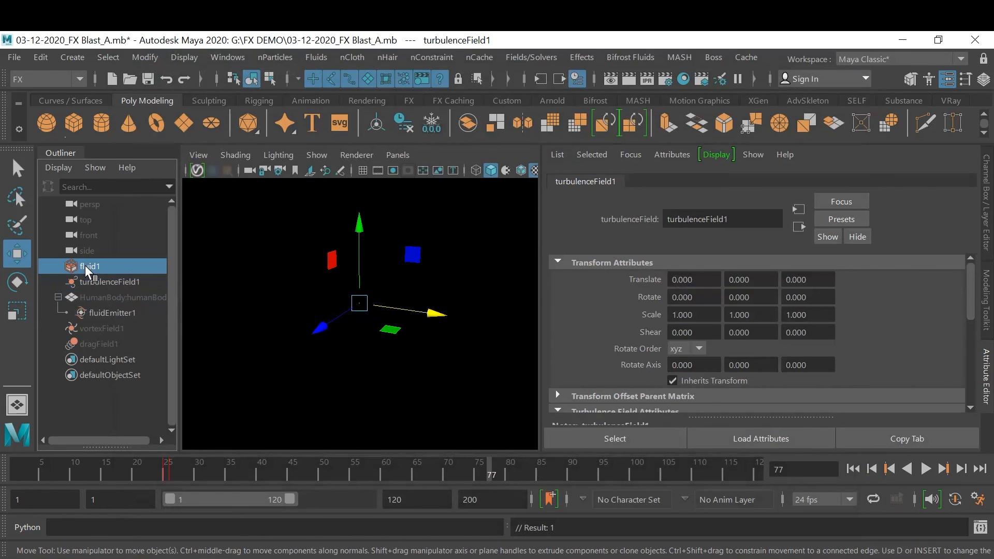
scroll(927, 330, "down", 10)
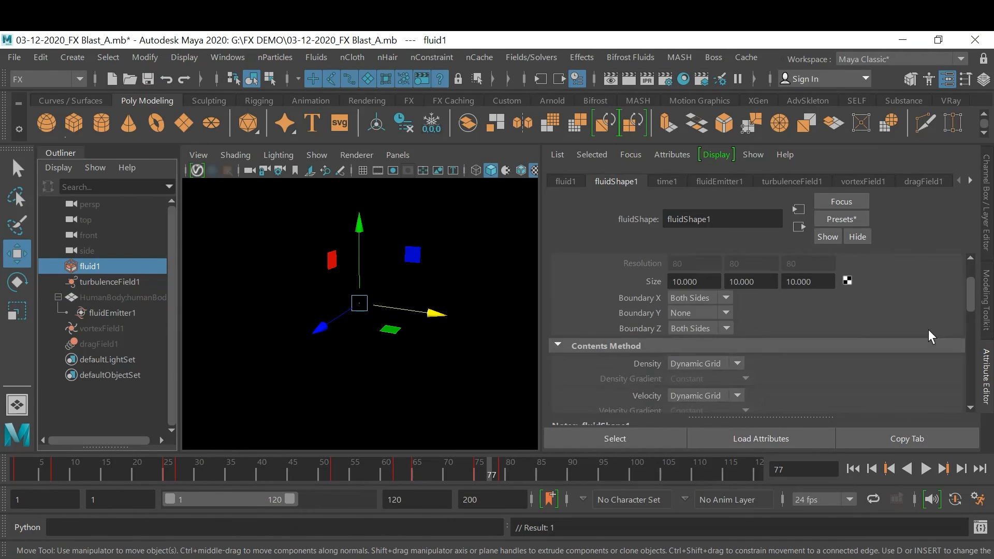
scroll(928, 330, "down", 5)
scroll(928, 330, "up", 3)
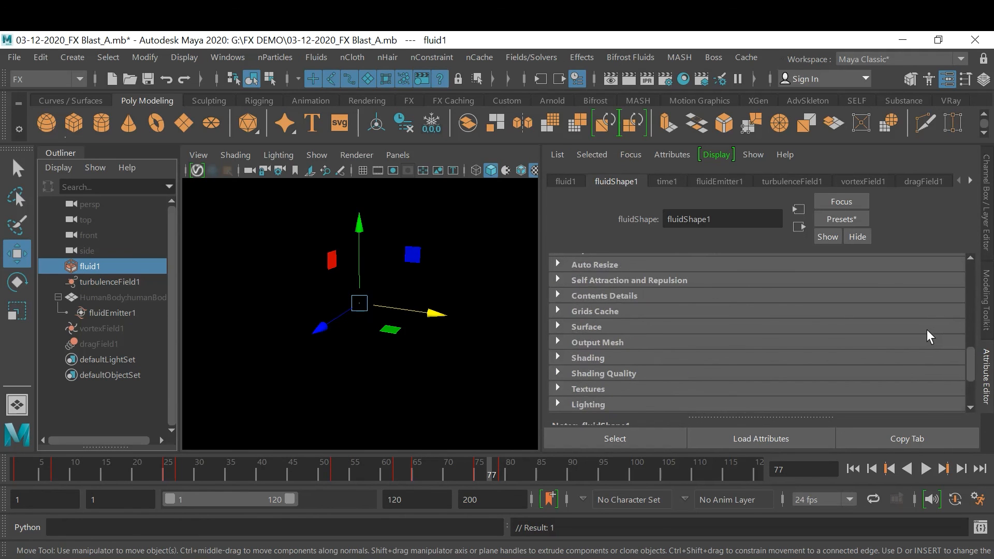
left_click(596, 297)
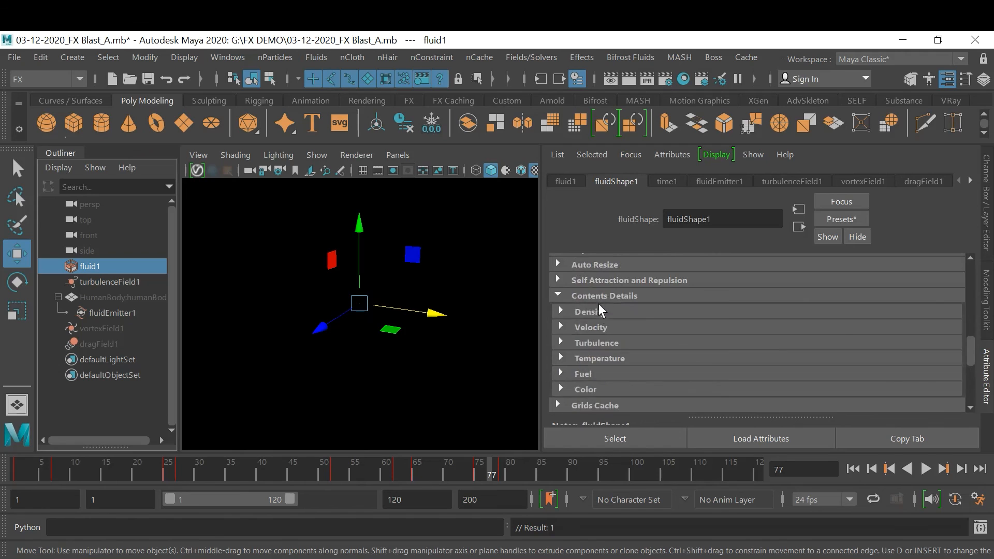
left_click(607, 311)
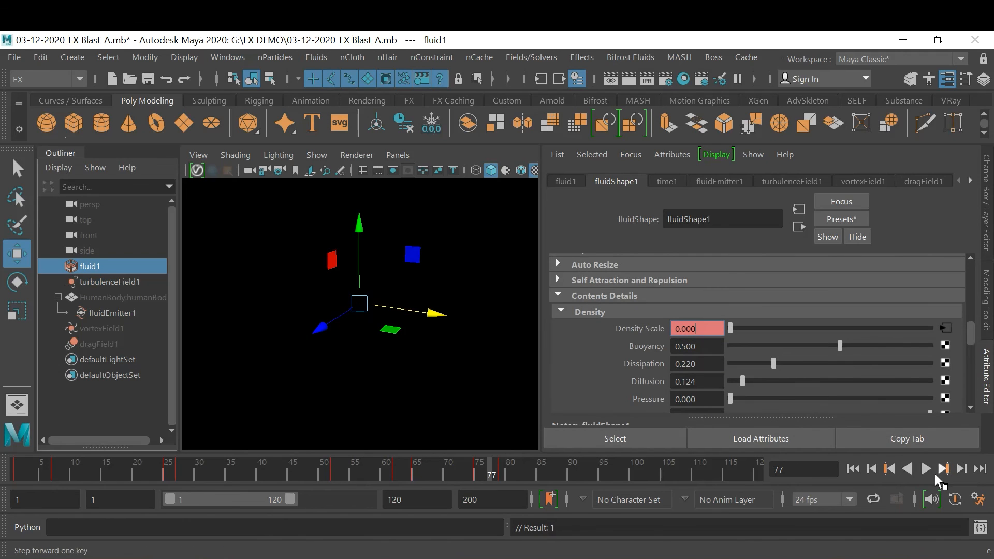
Move the fluid's Density Scale key of 0 from frame 75 to frame 100 by cutting and pasting it
left_click(511, 471)
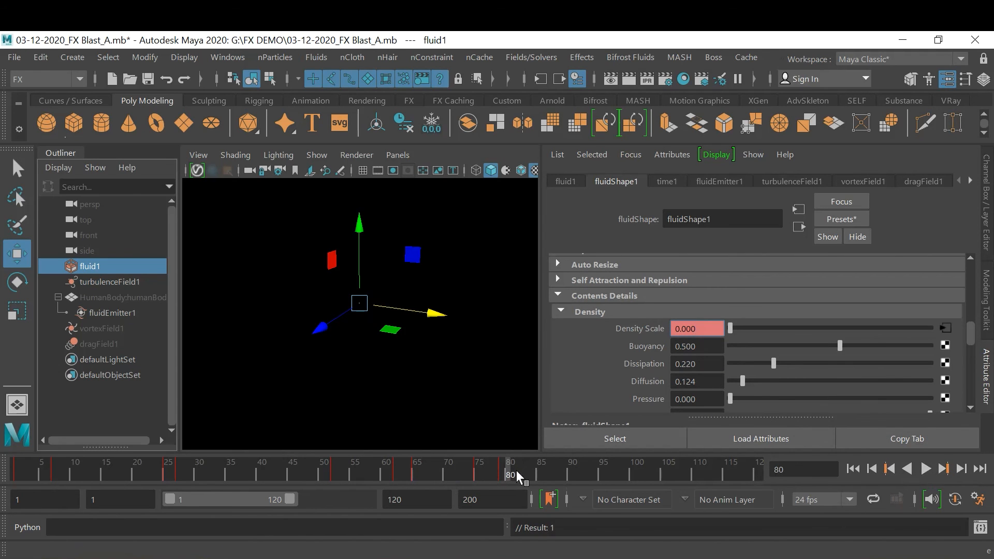
left_click(483, 471)
left_click(405, 468)
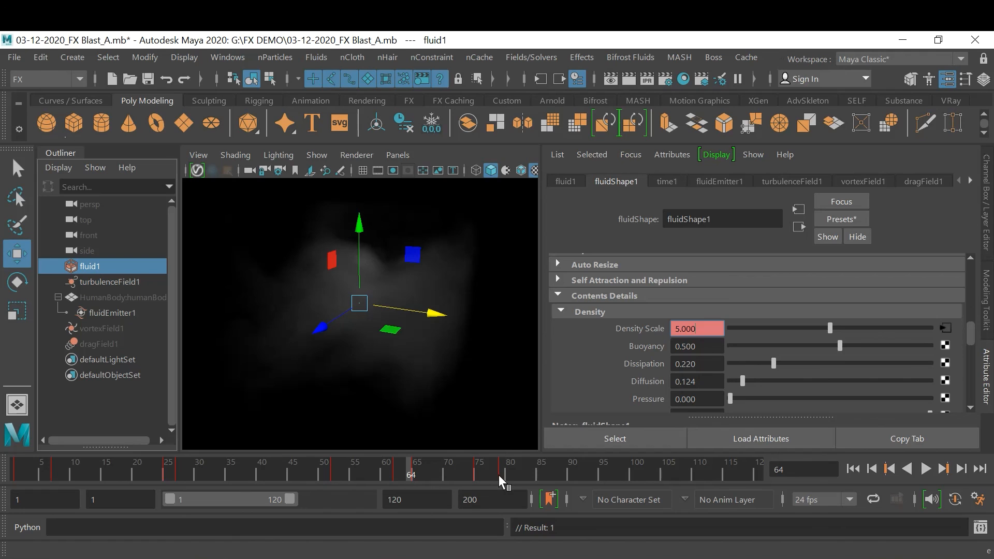
left_click(944, 470)
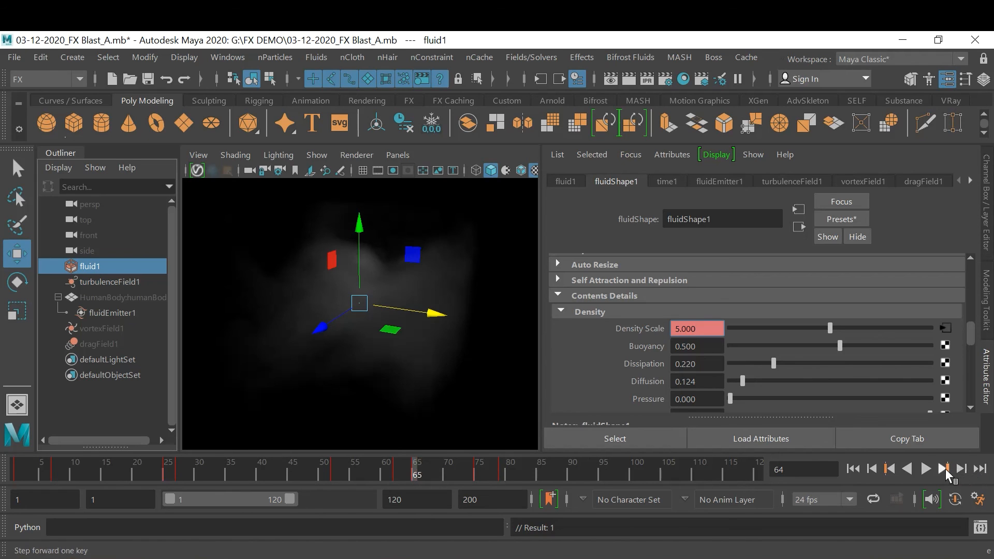
left_click(943, 469)
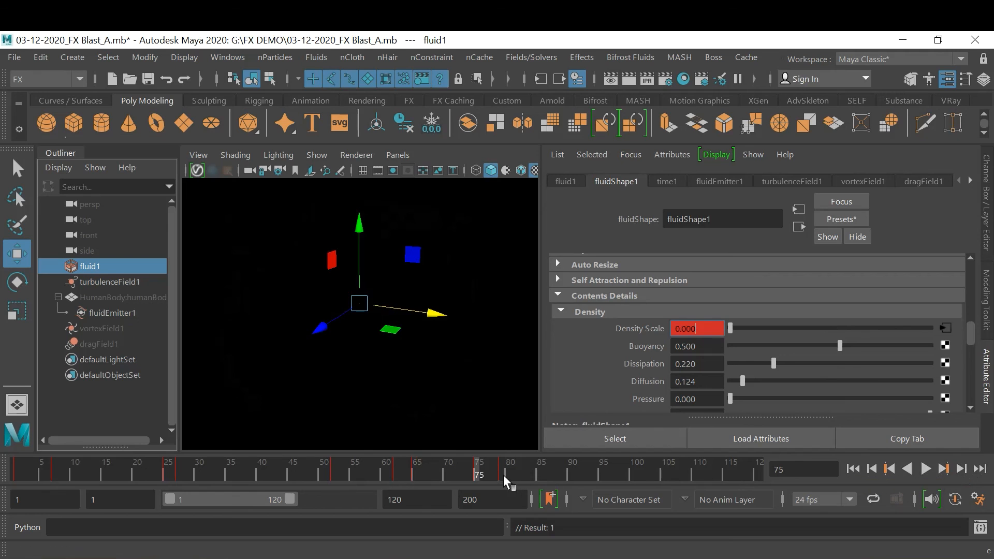
right_click(478, 471)
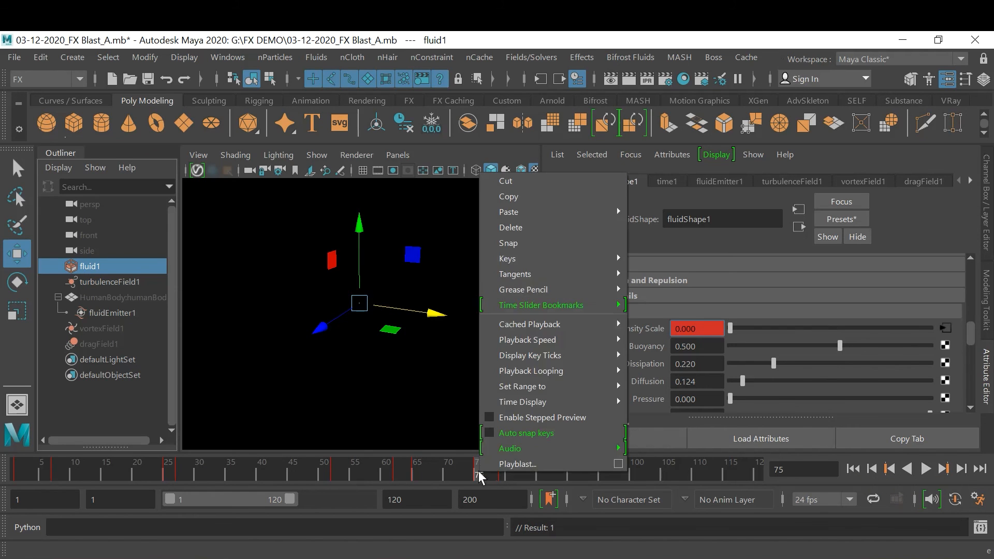
left_click(521, 185)
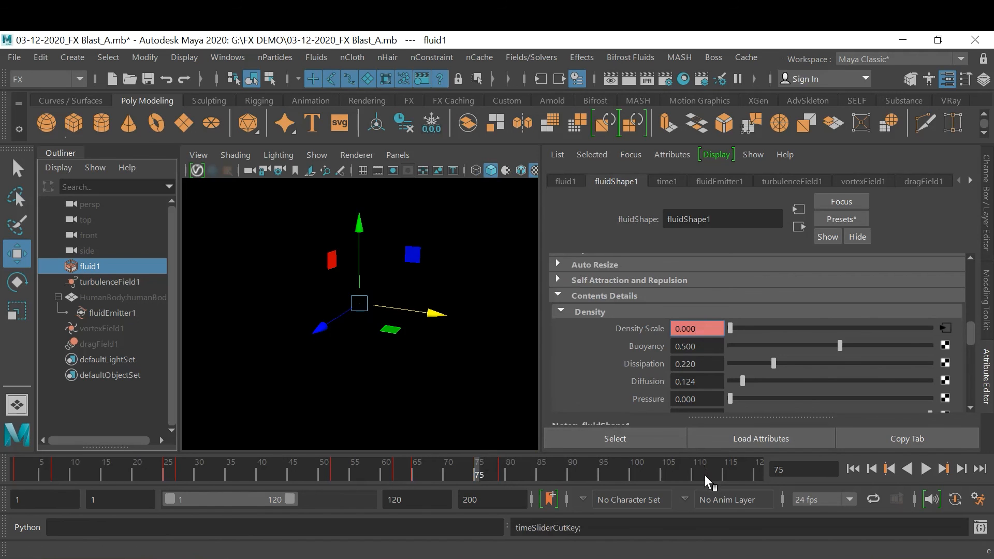
left_click(661, 474)
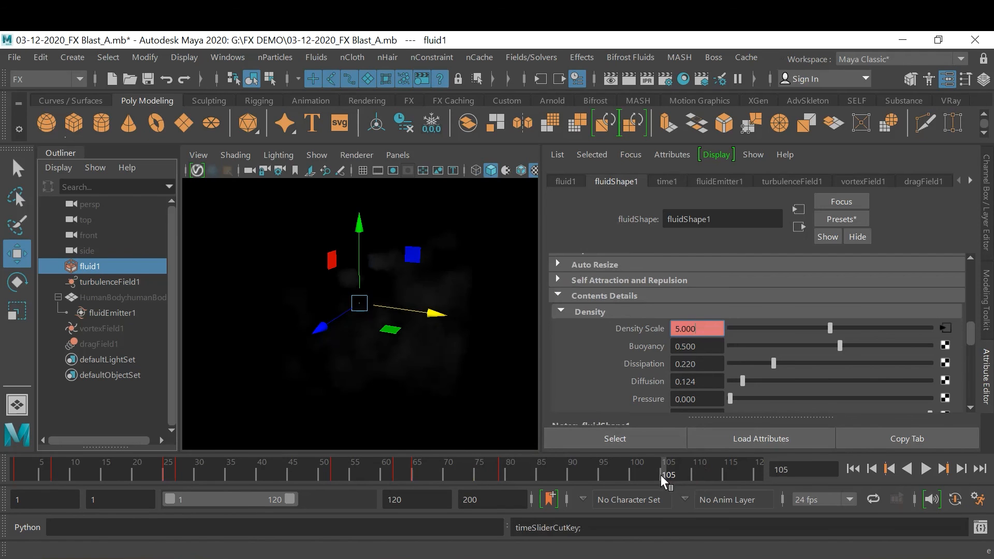
right_click(632, 474)
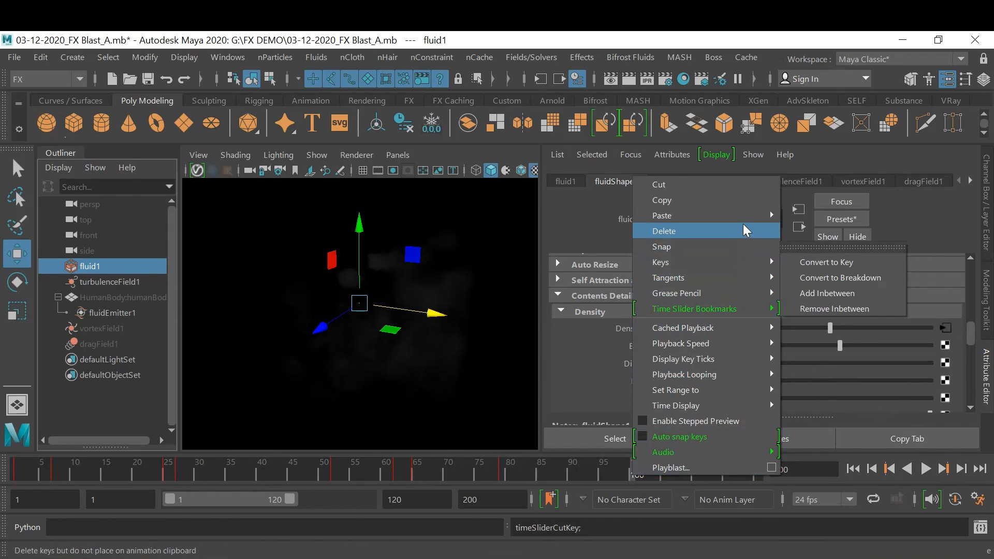
mouse_move(748, 220)
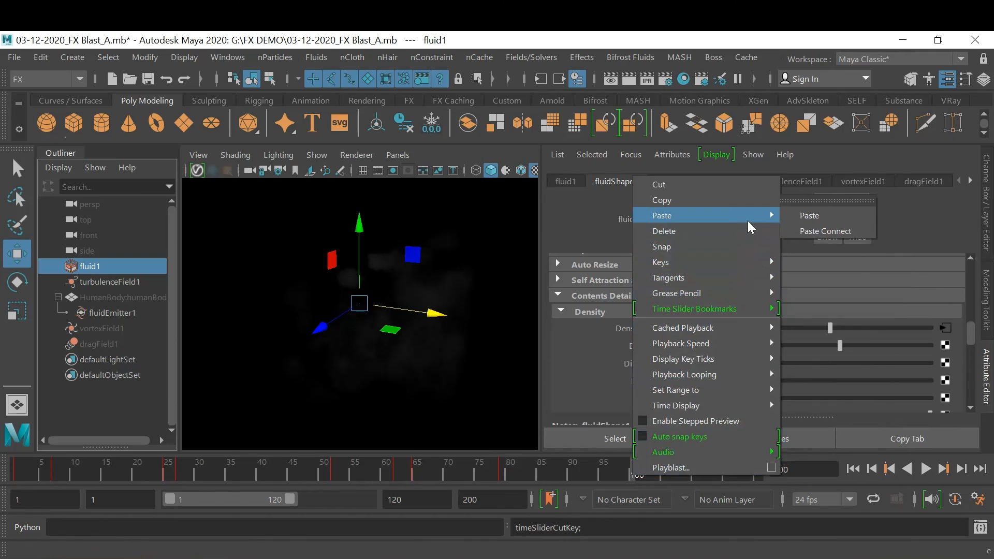
left_click(807, 216)
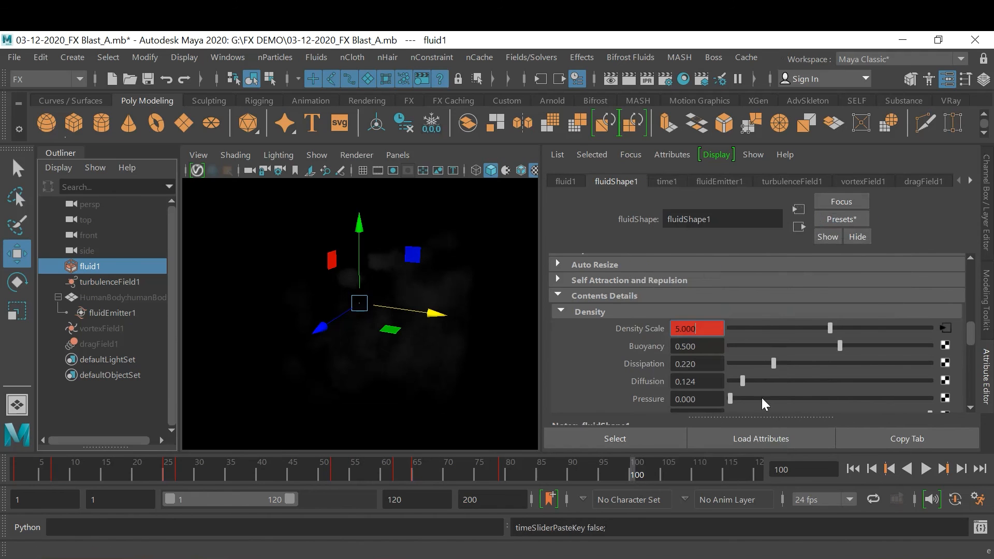
Return to frame 1, deselect the fluid, and save the scene
left_click(854, 470)
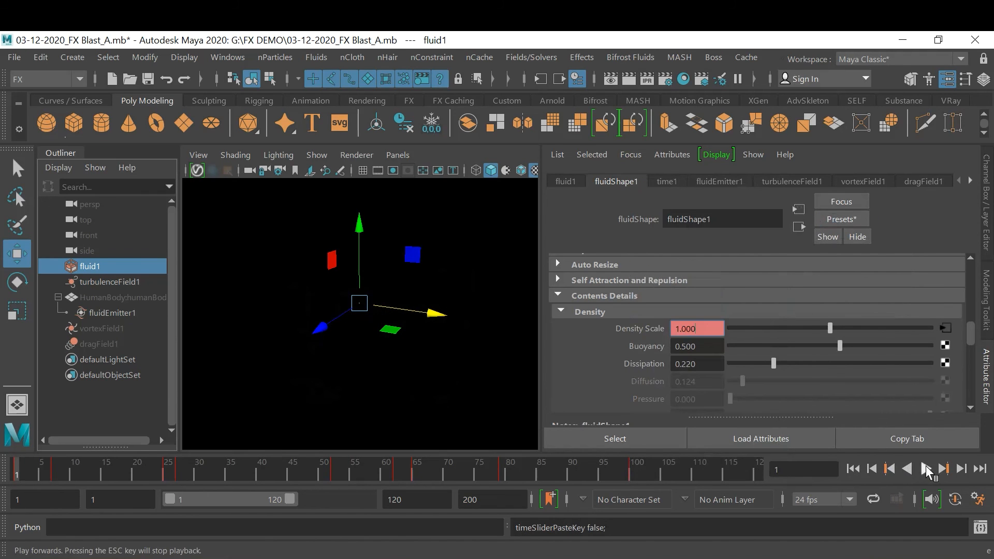
right_click(664, 466)
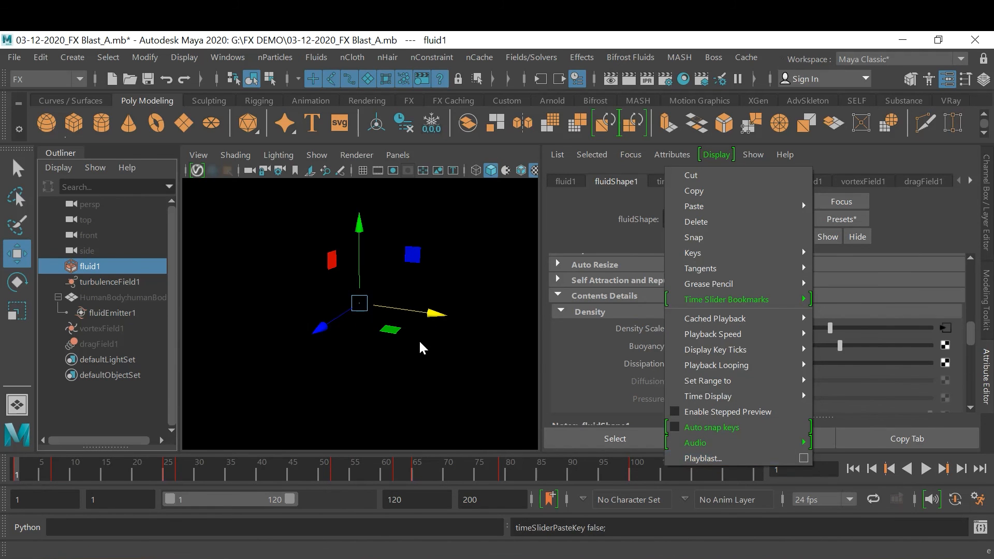
left_click(442, 358)
left_click(443, 358)
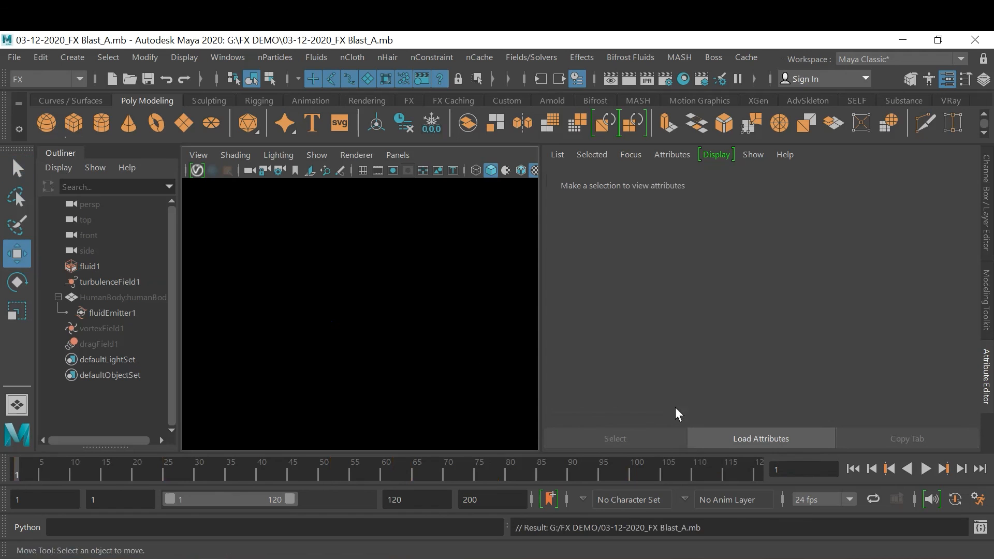
Playblast the animation to the movie 03-12-2020_Blast FX_D and play back the result
right_click(633, 464)
left_click(764, 458)
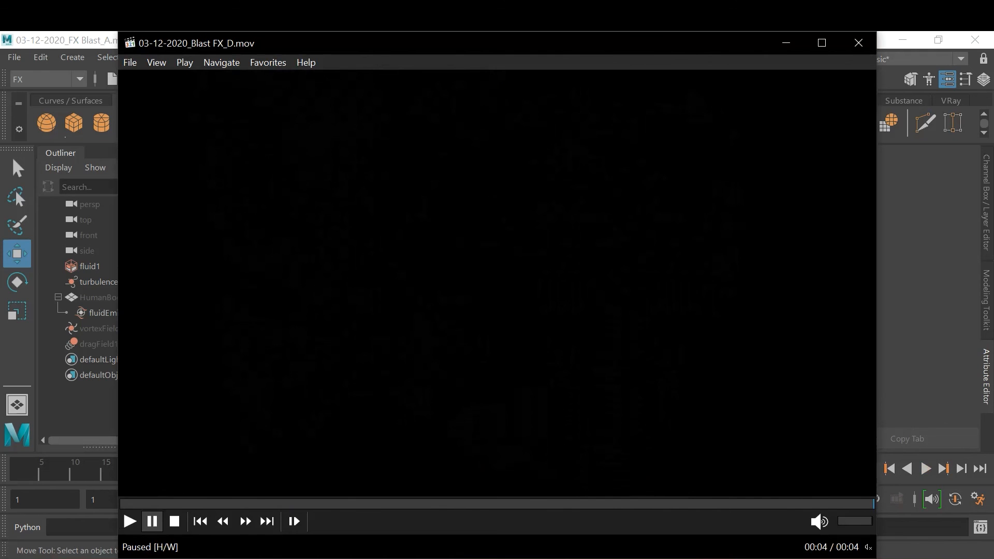
key("space")
key("space")
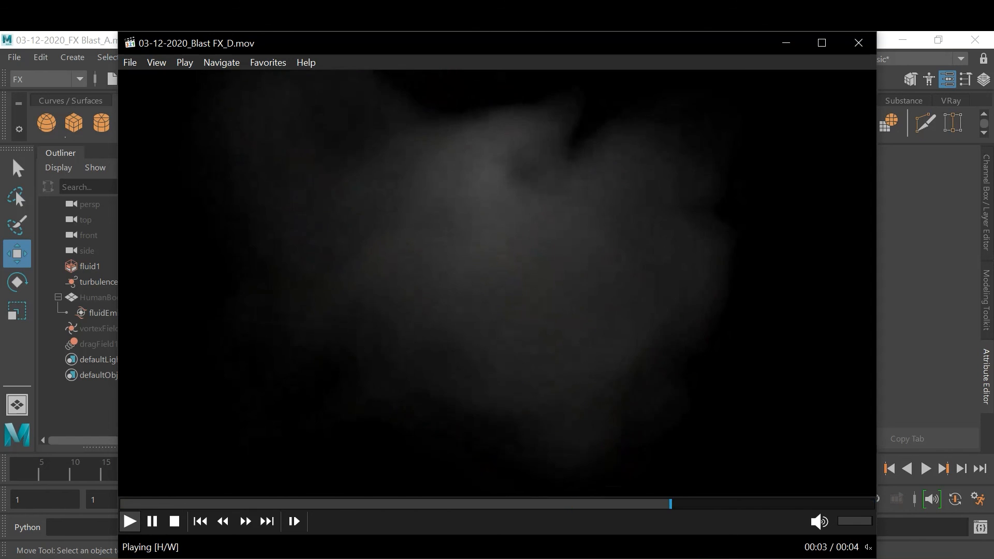
key("space")
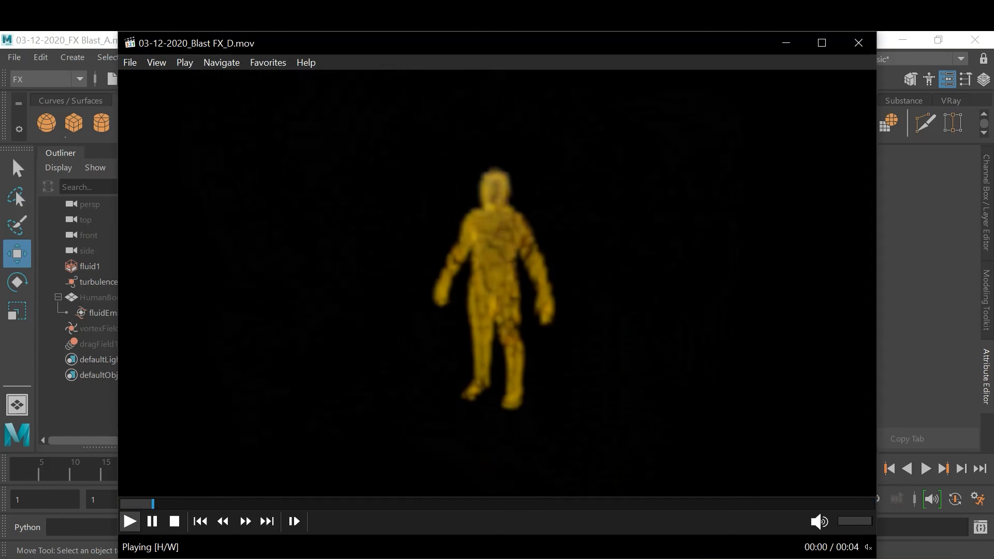